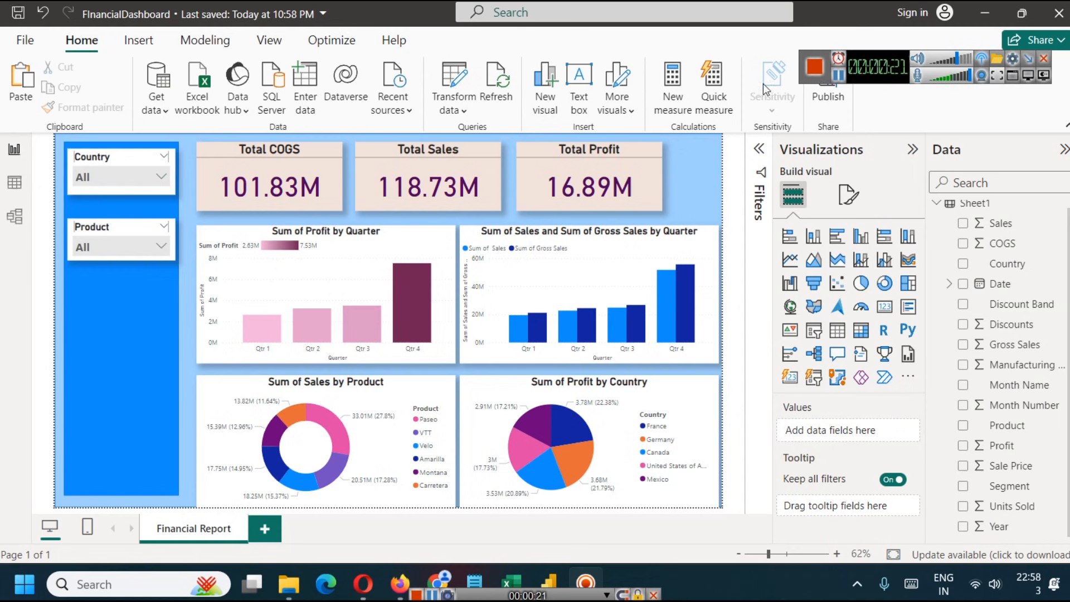
- Filter the finished financial dashboard with the Country slicer so that France is excluded
click(119, 178)
click(109, 233)
click(95, 347)
click(95, 346)
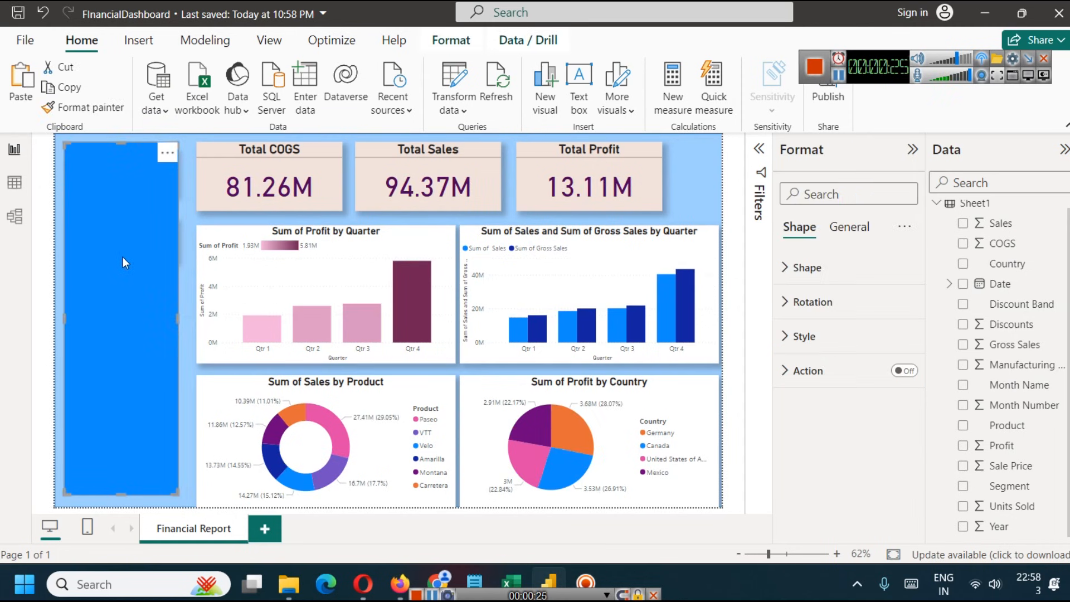
click(199, 223)
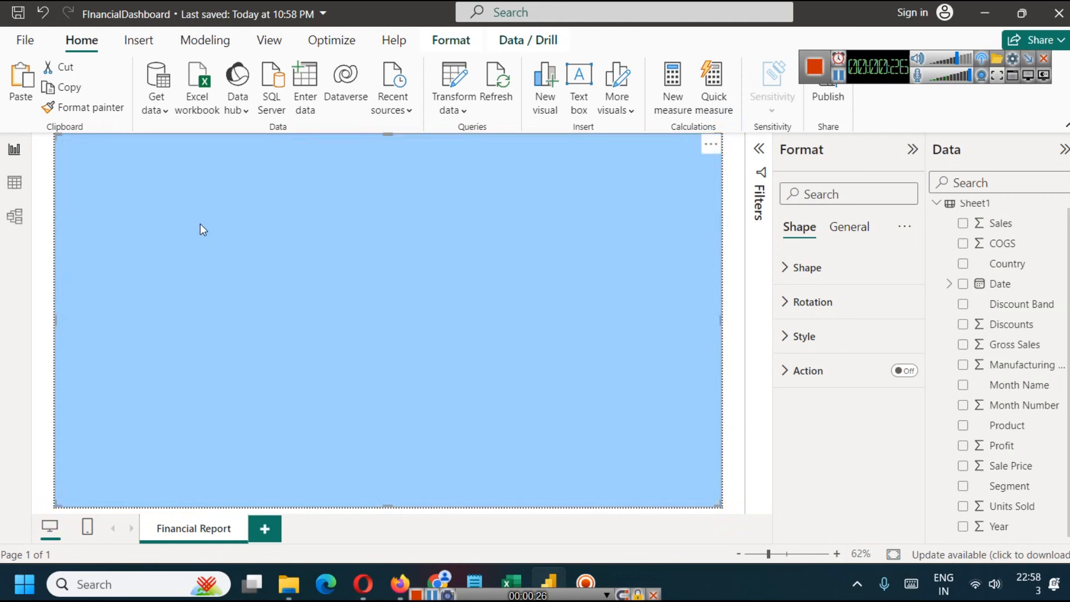
click(730, 251)
- Exclude Carretera from the dashboard using the Product slicer
click(117, 250)
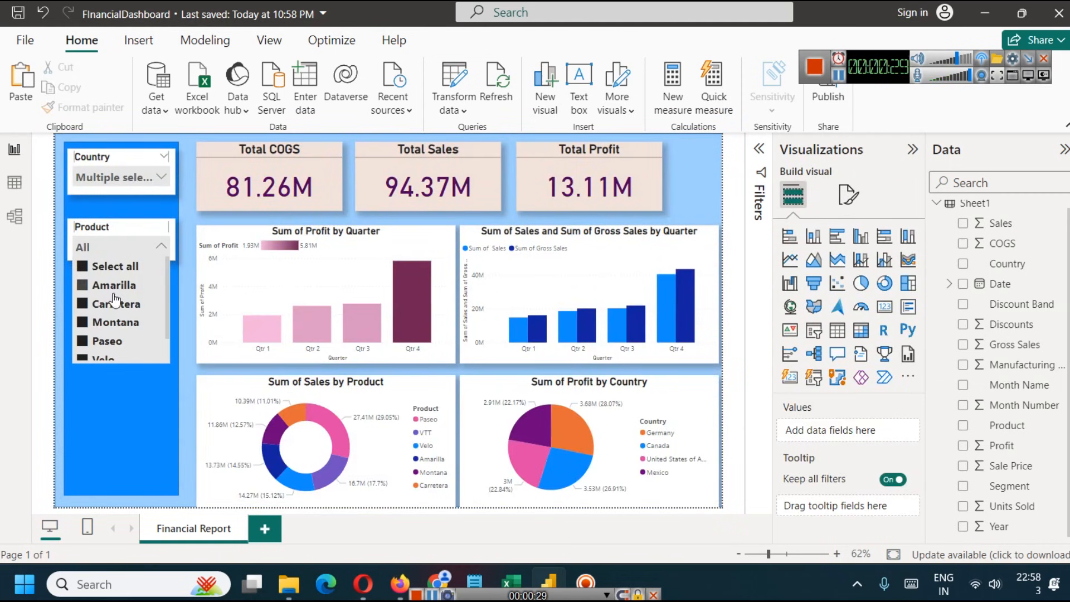
click(115, 305)
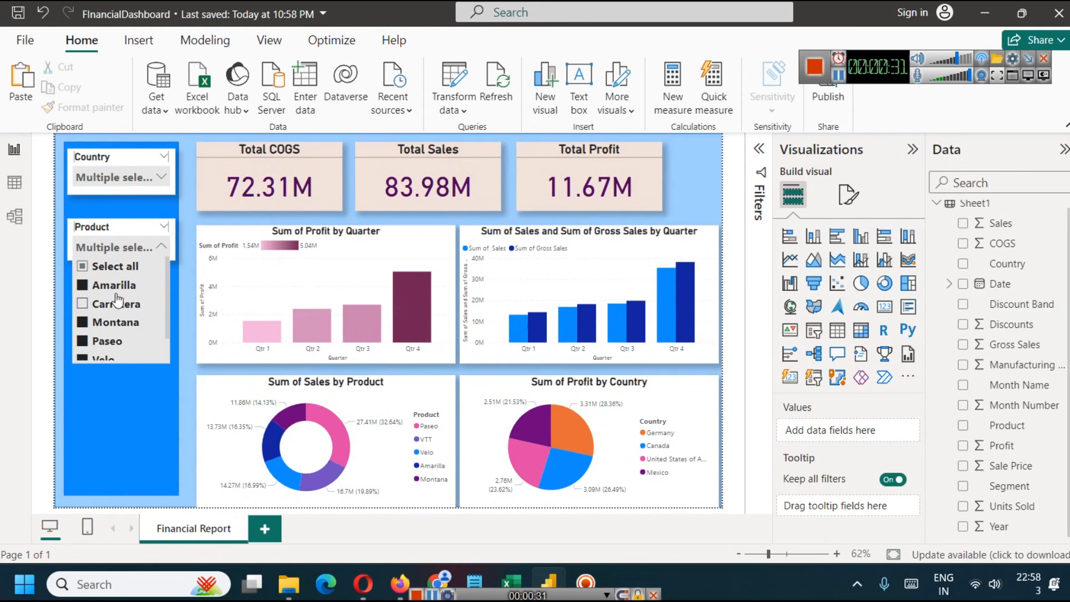
click(744, 300)
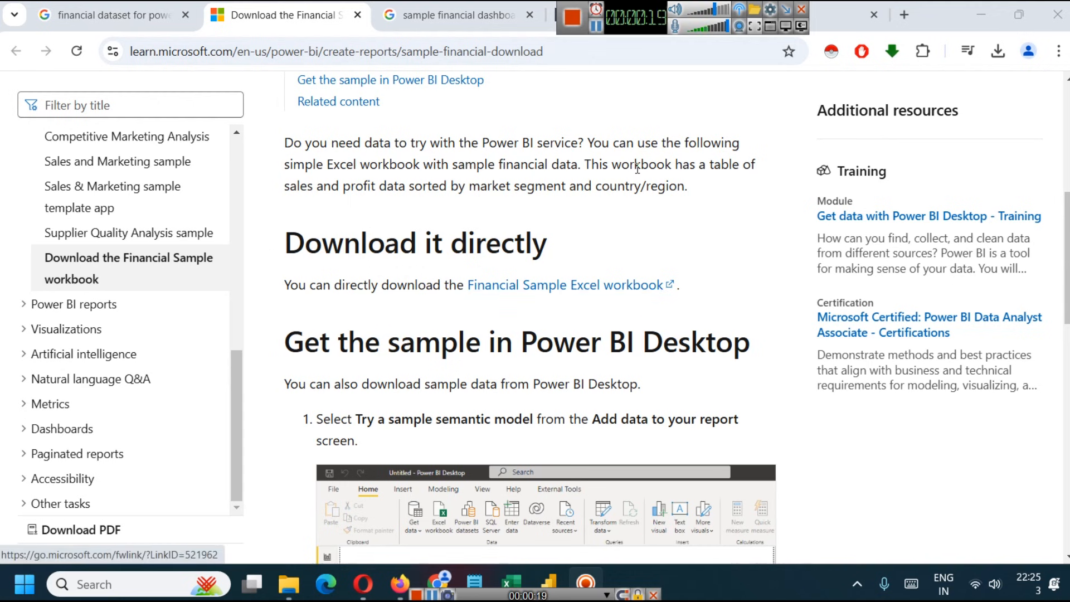
- Switch to the Financial Sample workbook in Excel and examine the distinct values of the Segment and Discount Band columns
click(510, 582)
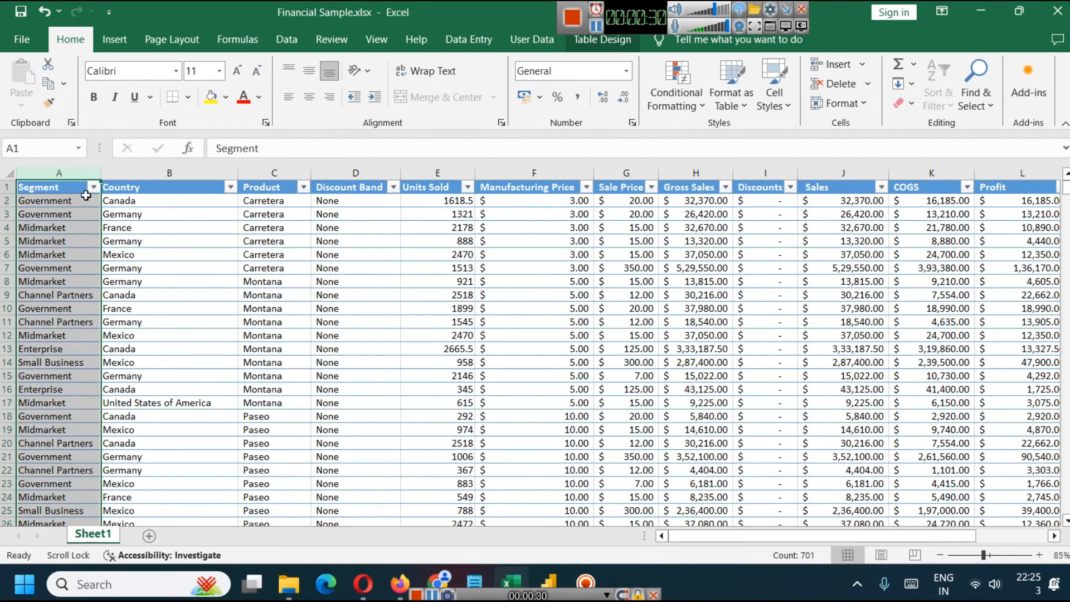
click(93, 187)
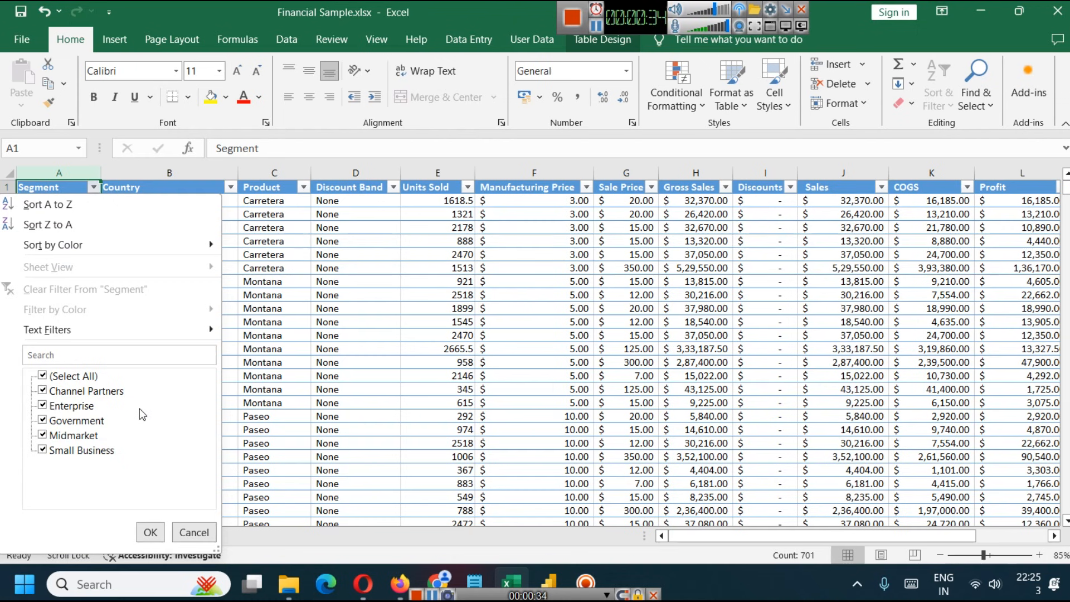
click(194, 532)
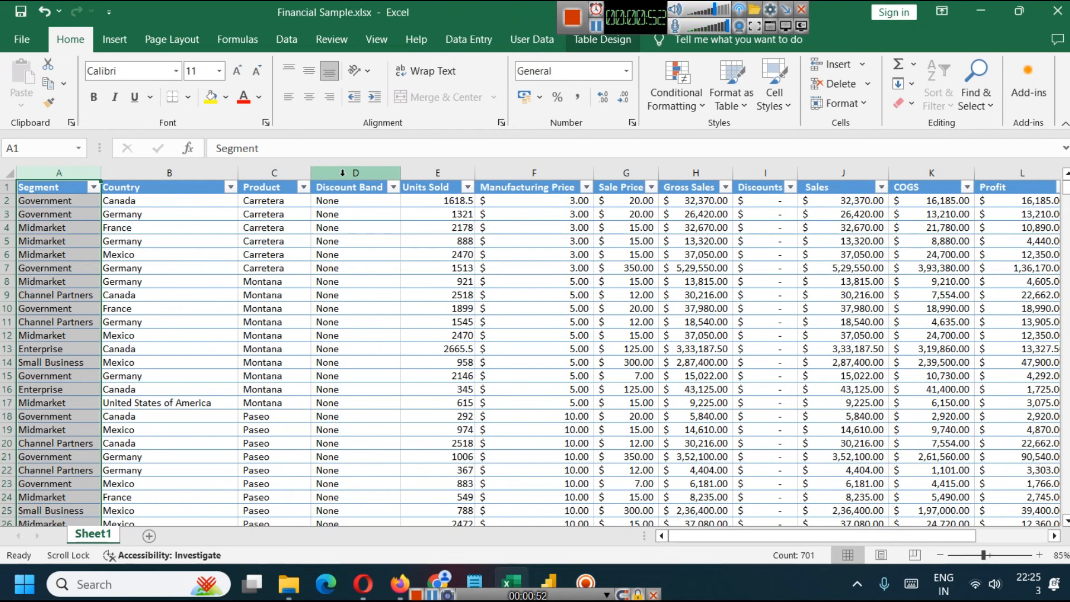
click(393, 187)
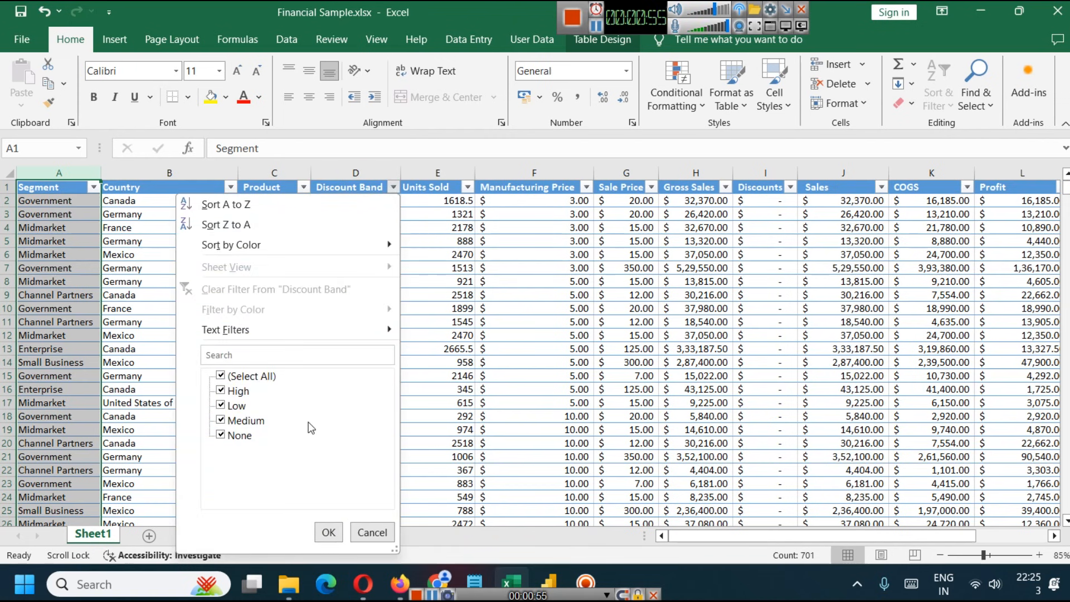
click(372, 532)
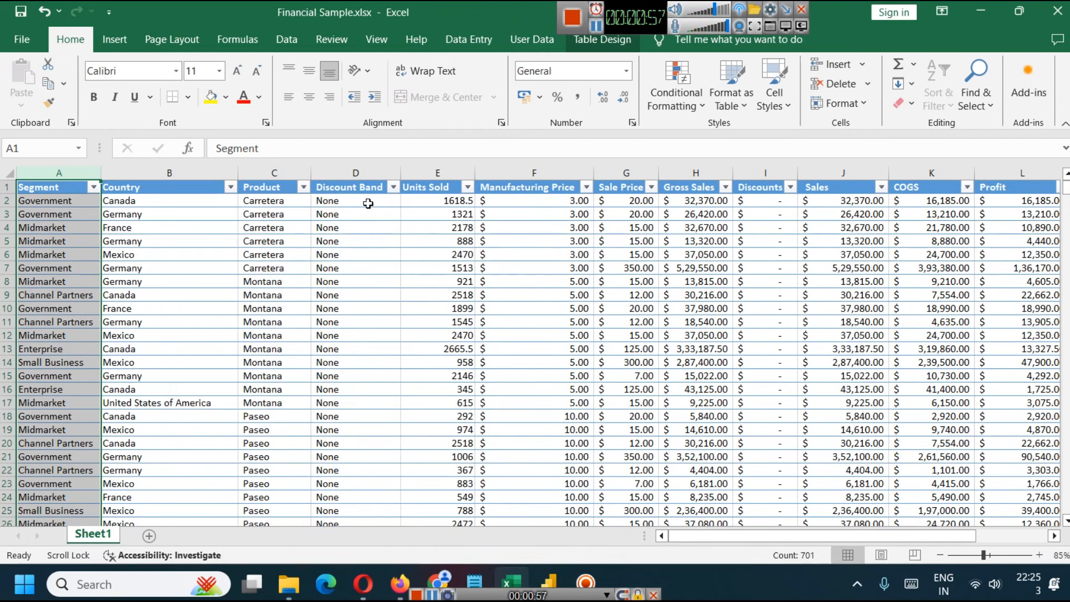
- Review the Units Sold, Manufacturing Price, Sale Price, Gross Sales and Discounts columns, including the filter values of Discounts
click(455, 183)
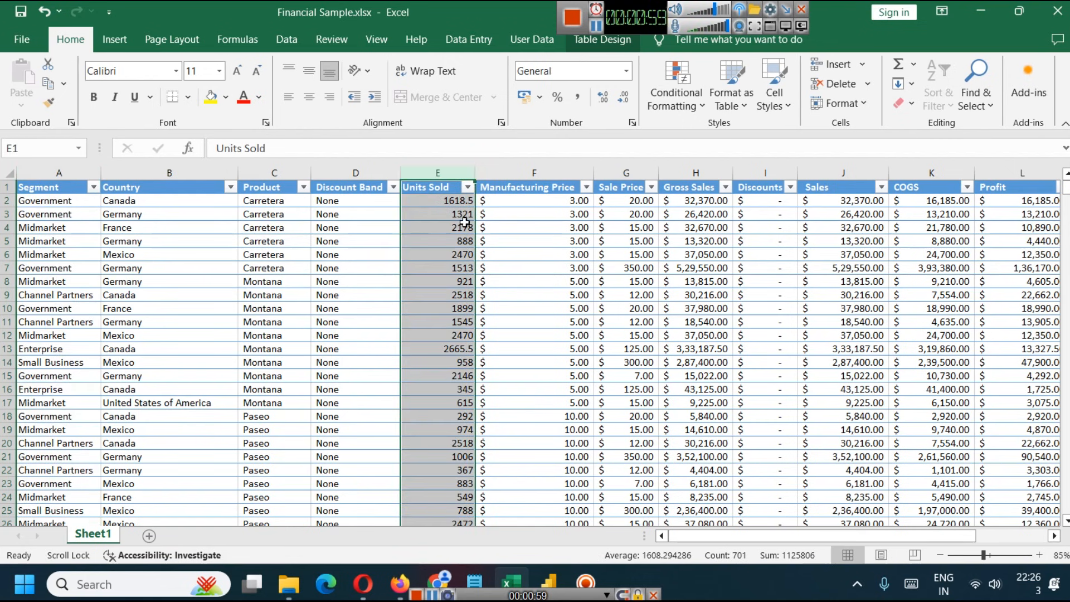
click(555, 180)
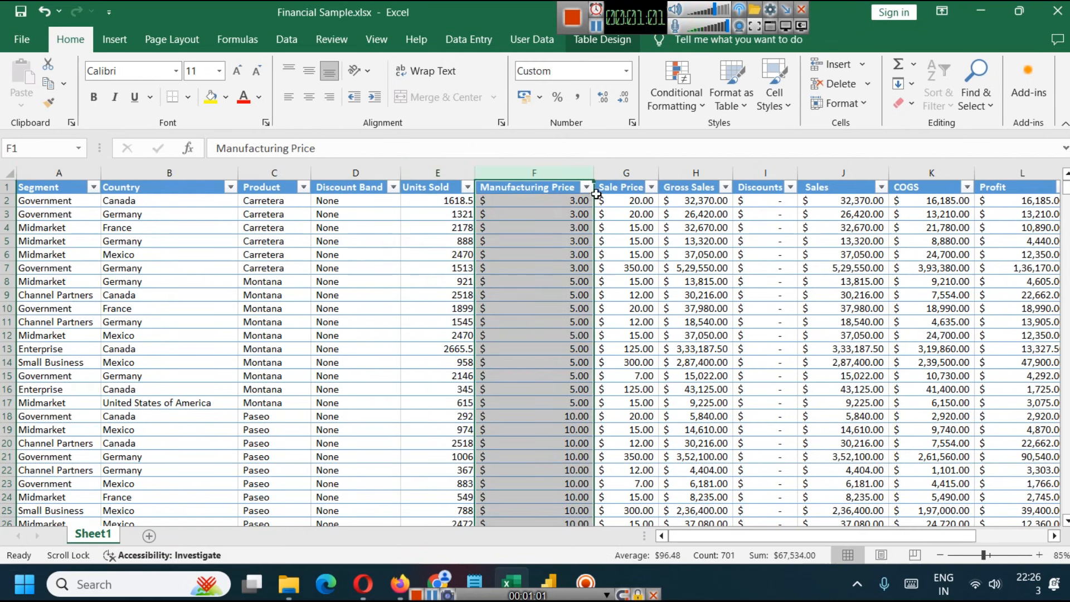
click(610, 165)
click(695, 166)
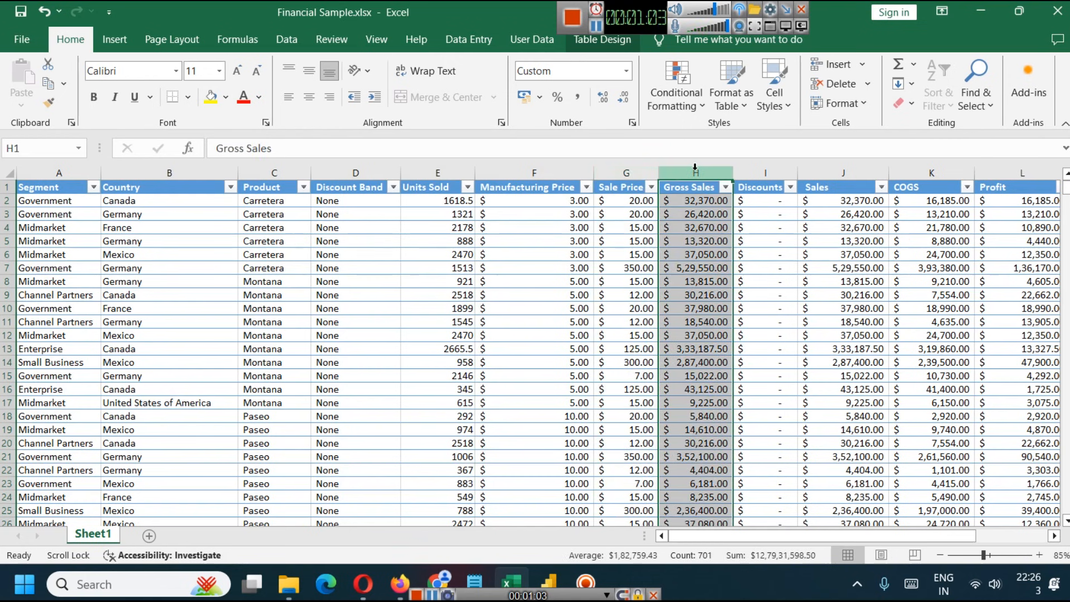
click(765, 181)
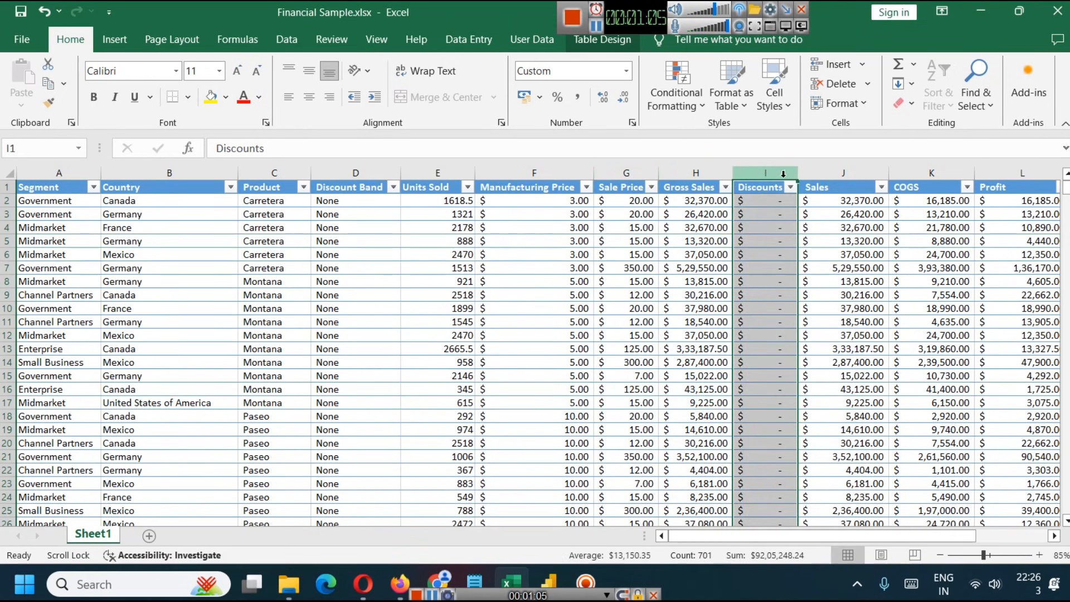
click(791, 189)
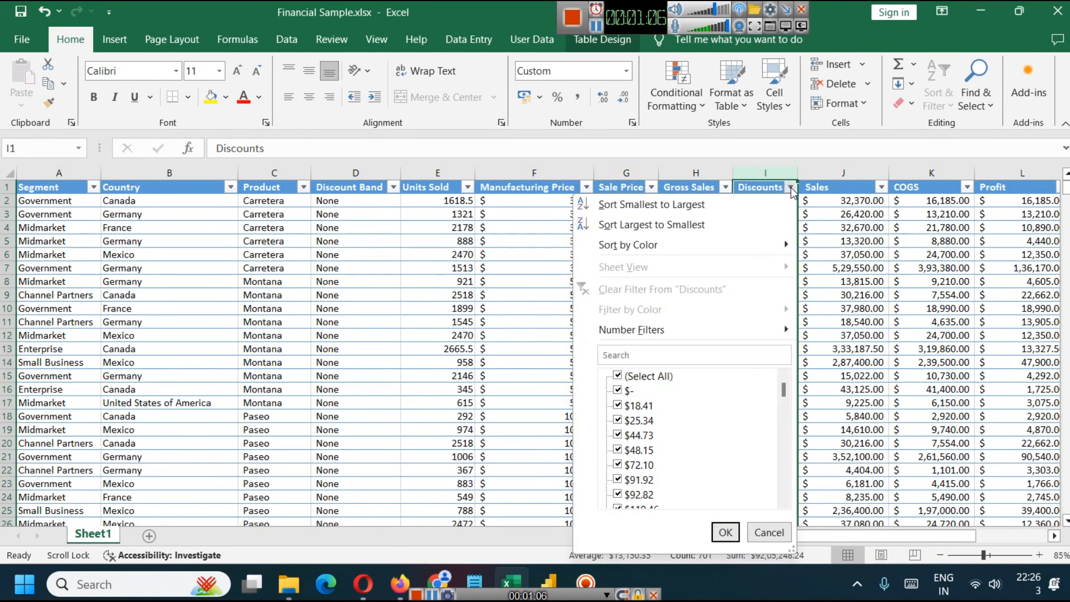
click(772, 534)
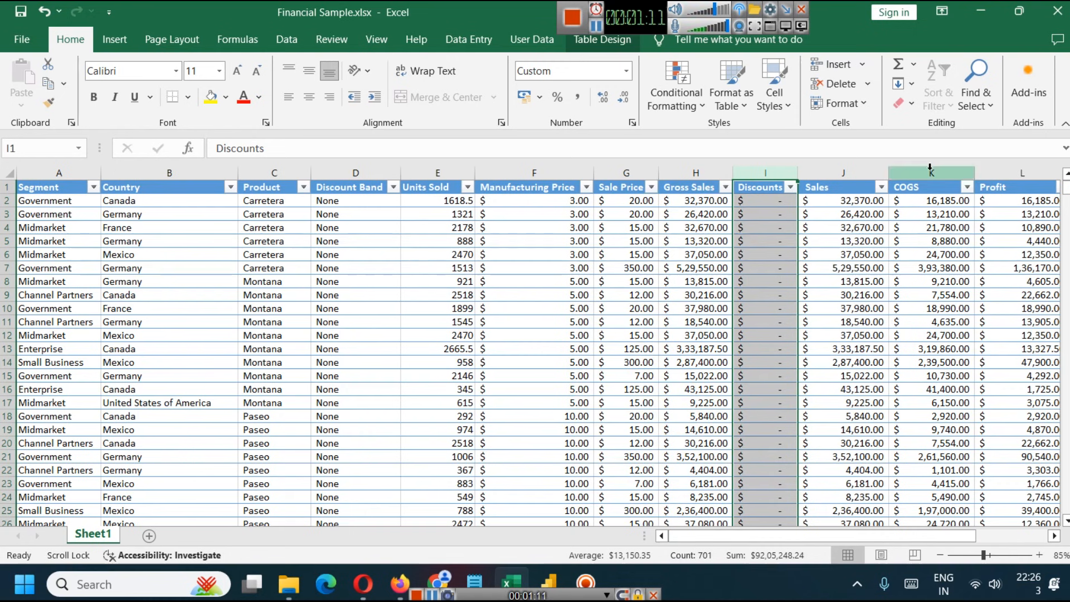
- Review the COGS, Profit, Date, Month Number and Month Name columns of the sheet
click(930, 166)
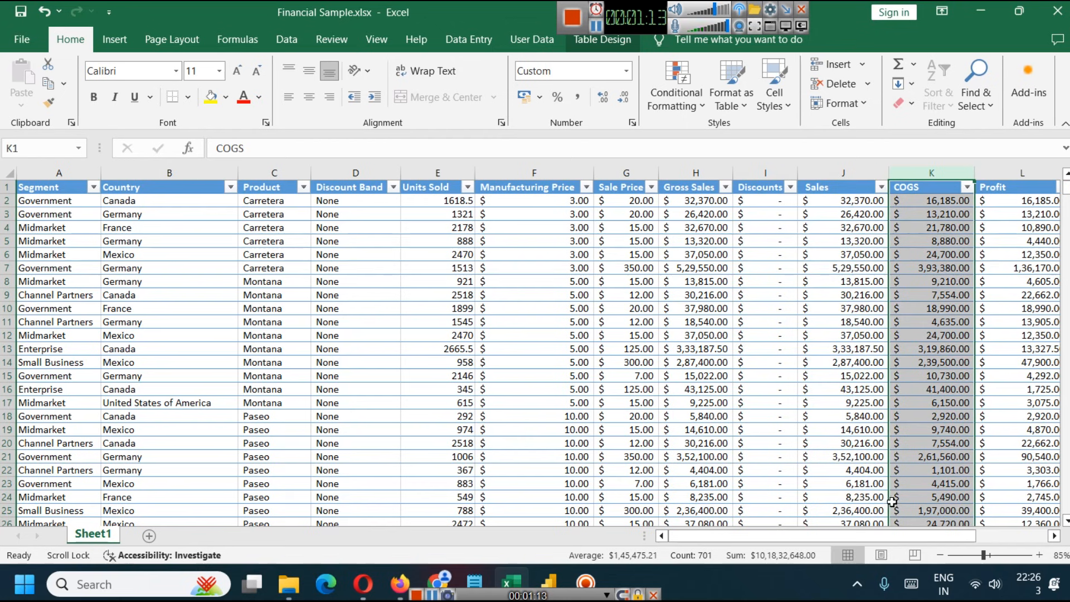
drag(912, 535, 987, 533)
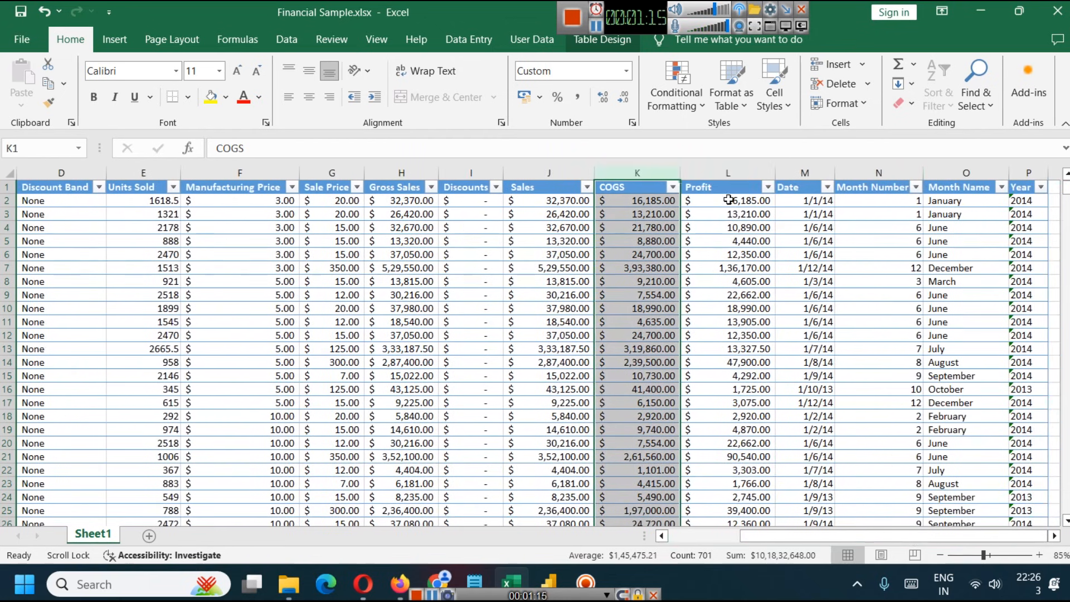
click(728, 173)
click(805, 173)
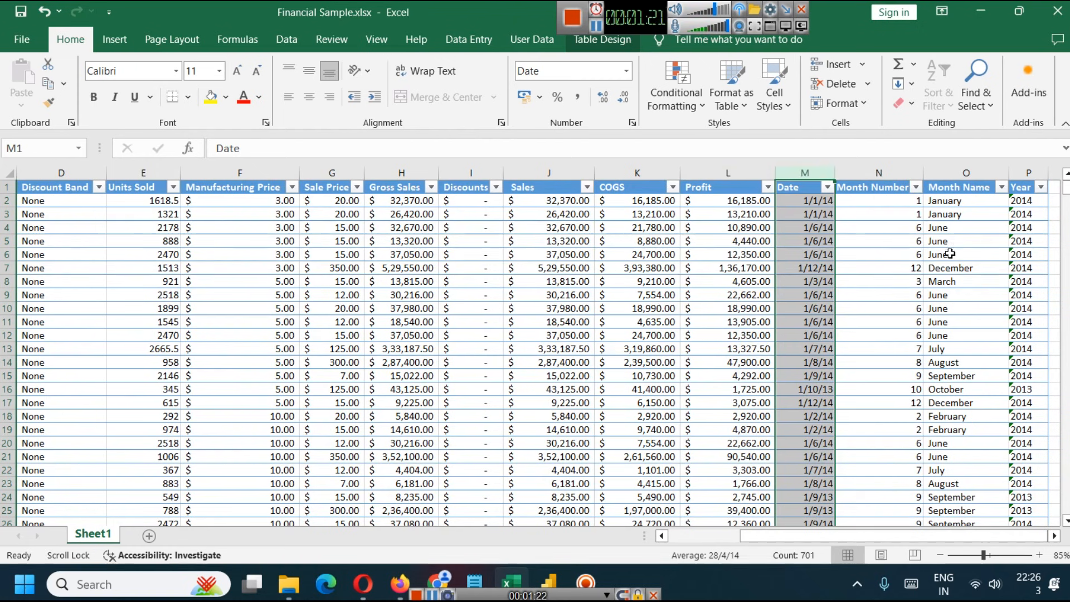
click(884, 170)
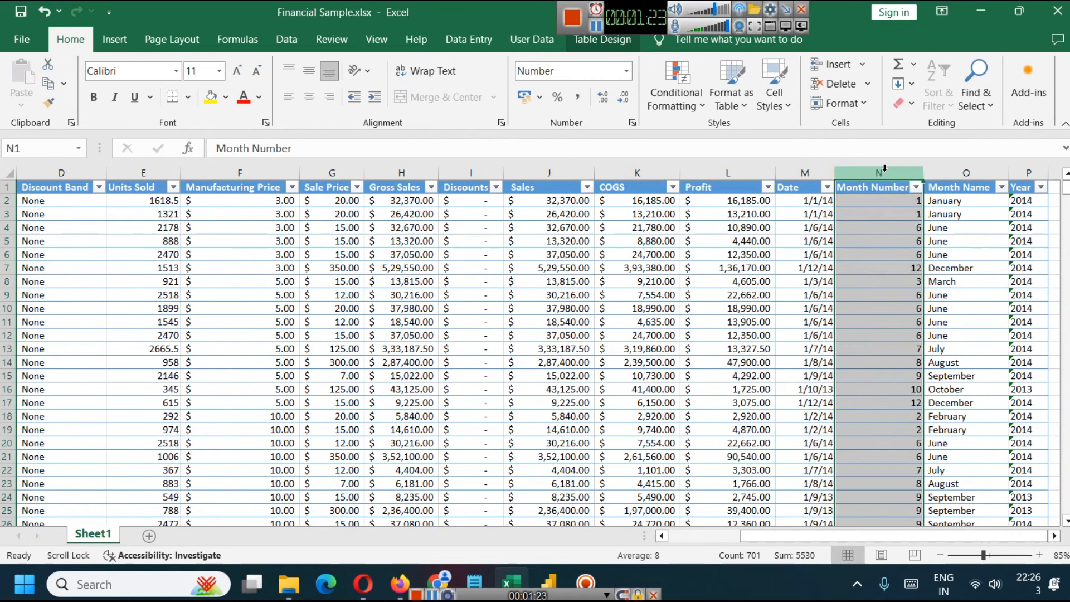
click(966, 173)
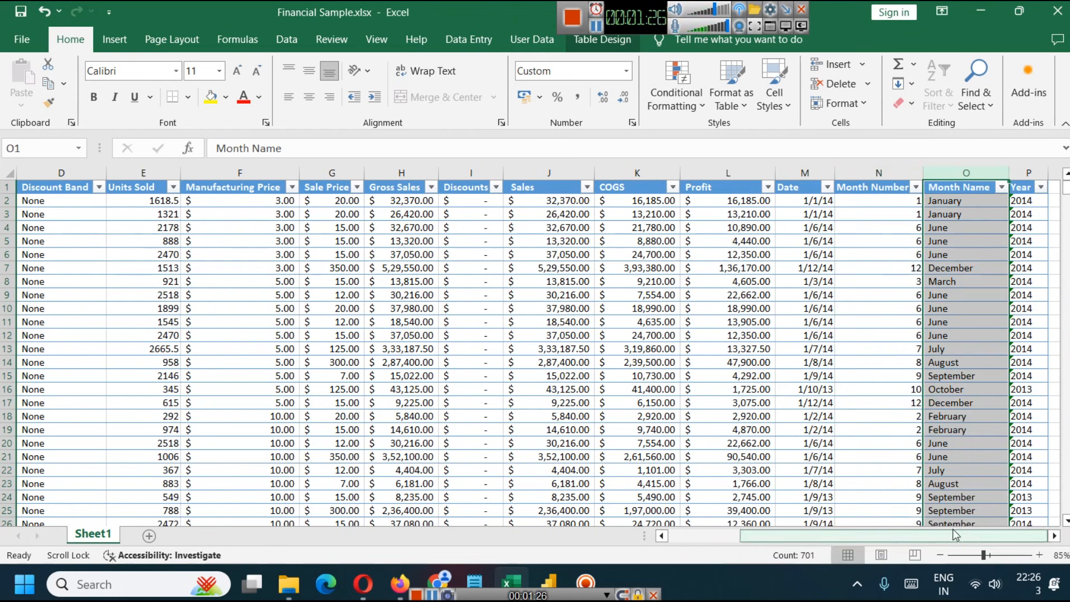
click(792, 170)
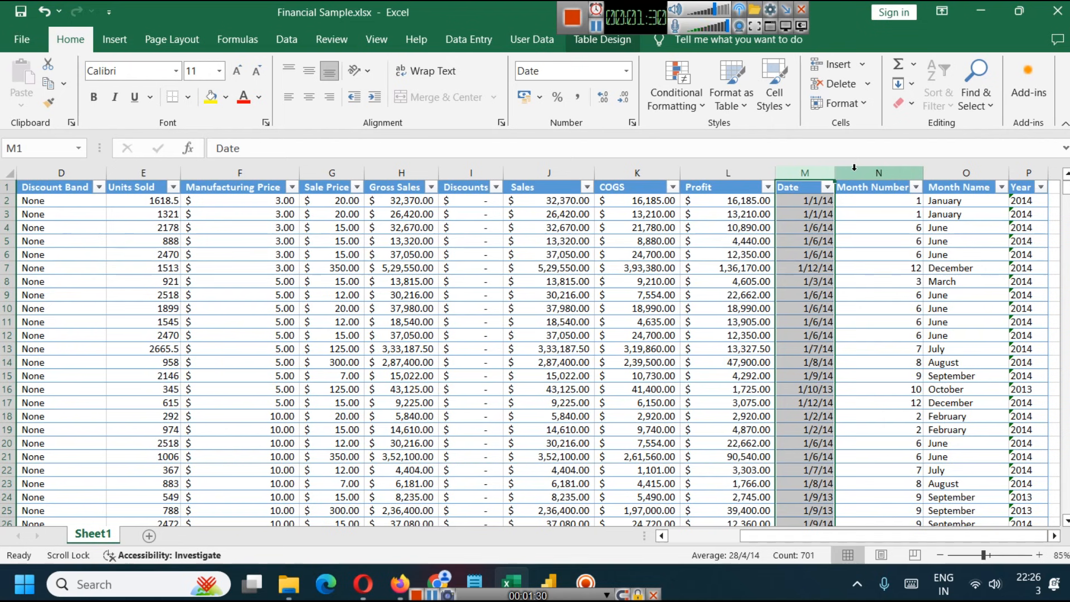
- Go over the Segment, Country, Product and Discount Band columns again, ending at the sheet's last columns
drag(834, 533, 624, 532)
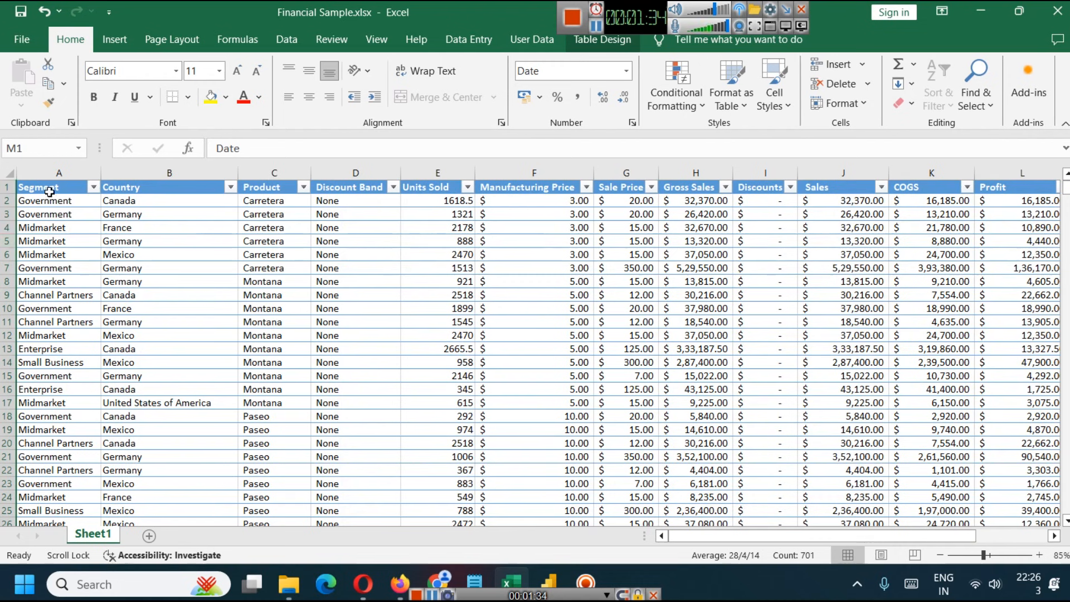
click(53, 173)
click(156, 173)
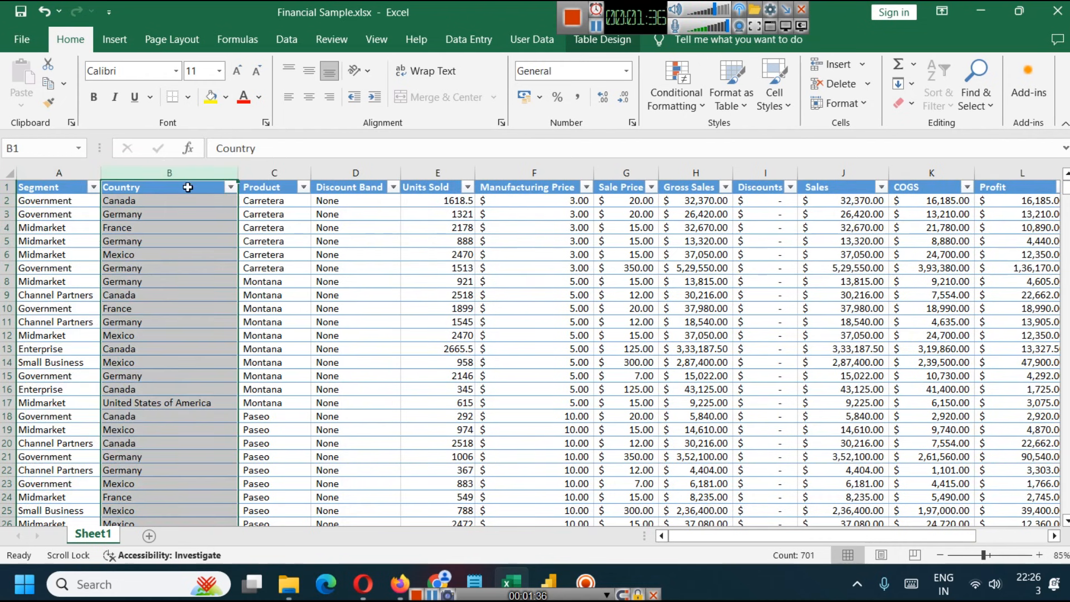
click(273, 172)
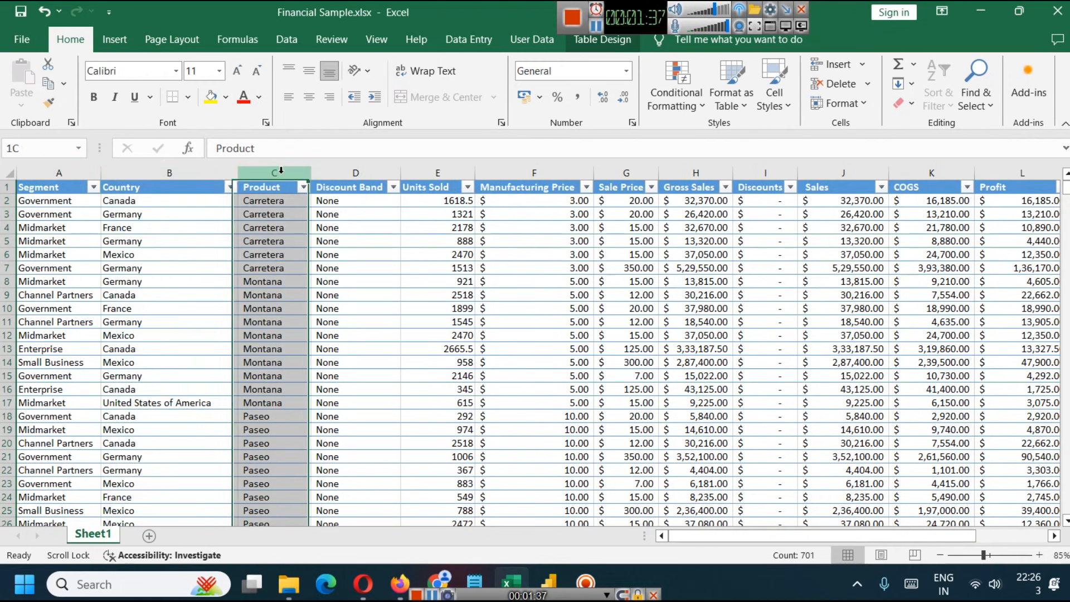
click(357, 171)
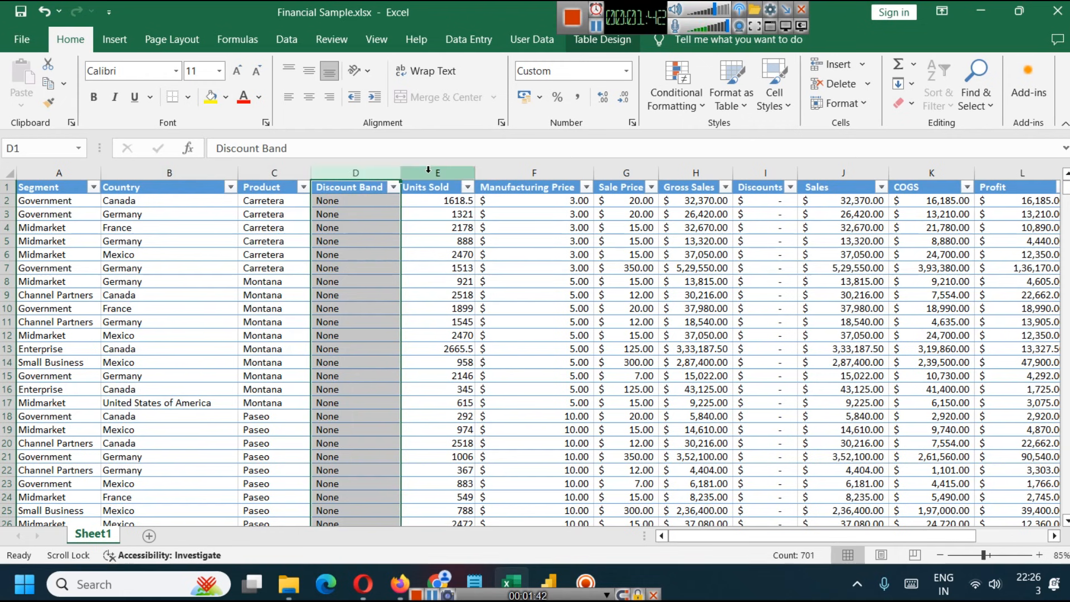
drag(849, 537, 952, 533)
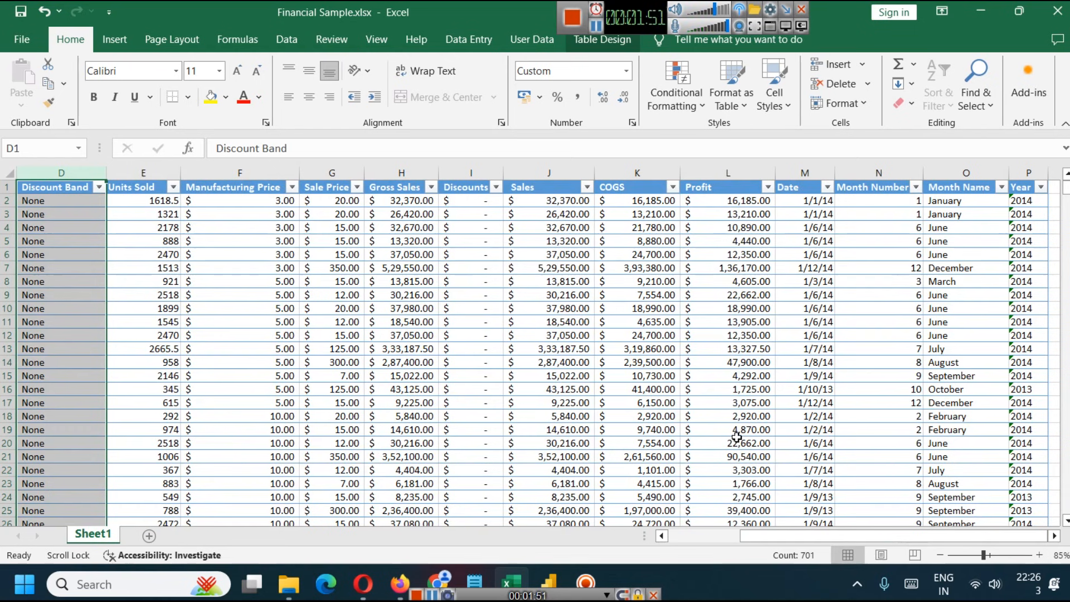
- Switch to the blank Power BI report and open Financial Sample.xlsx from the datasets folder as an Excel data source
click(549, 583)
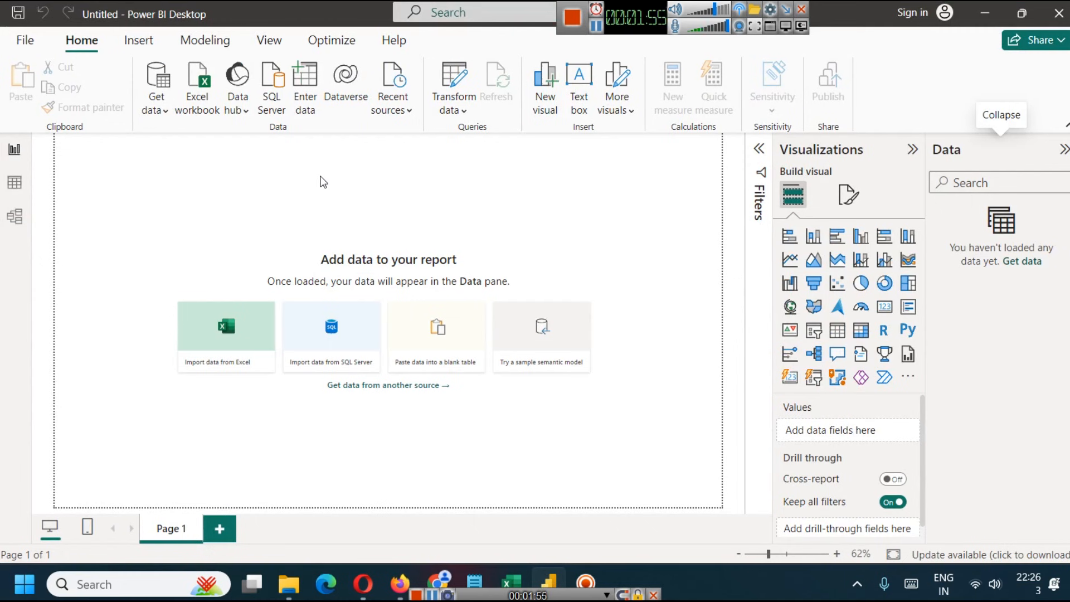
click(164, 114)
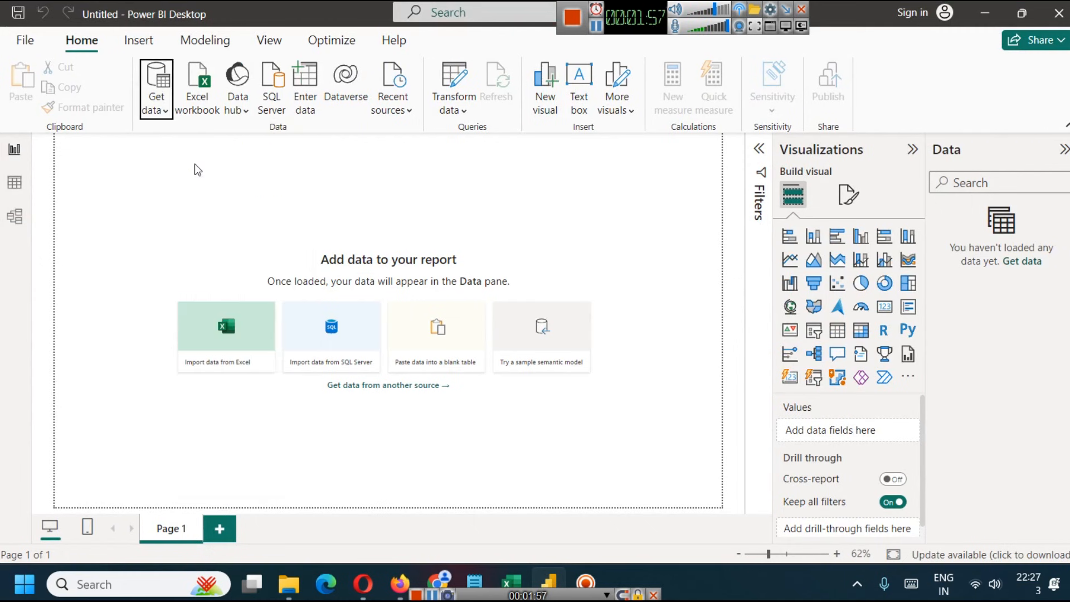
click(196, 166)
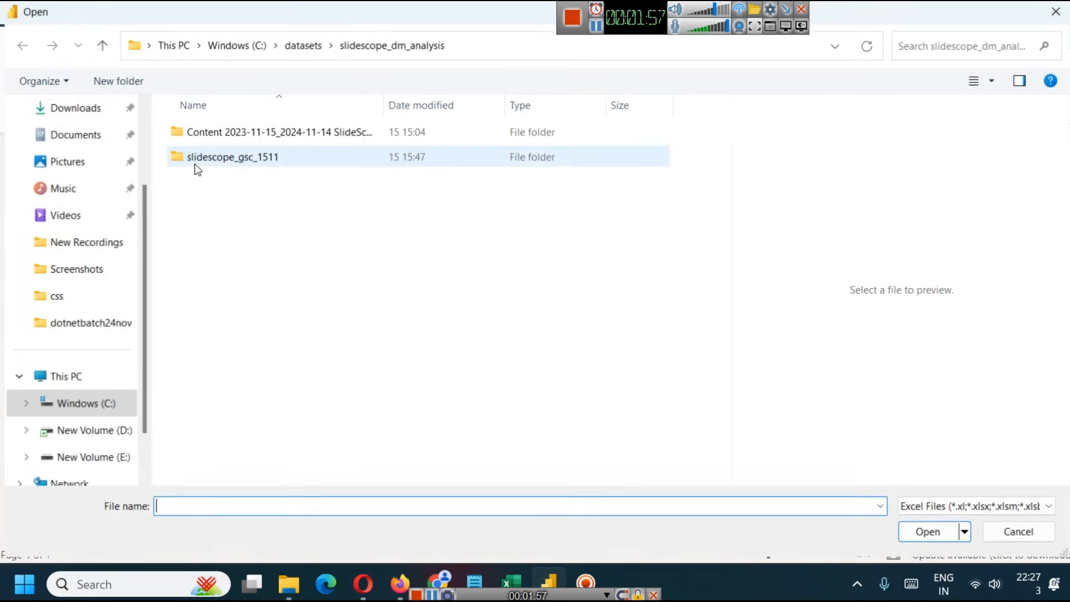
click(294, 45)
click(268, 333)
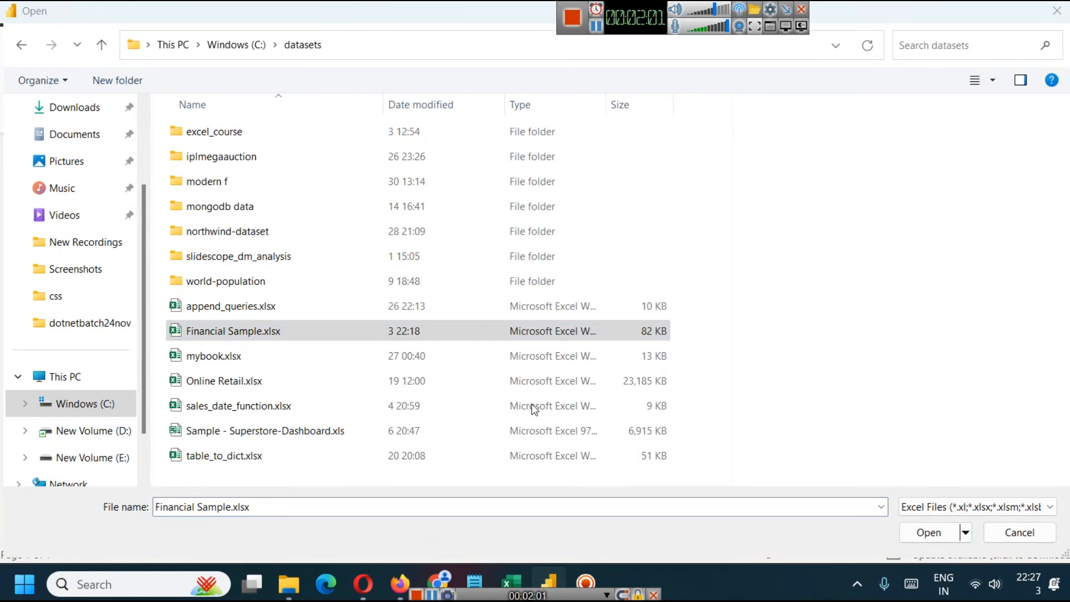
click(929, 535)
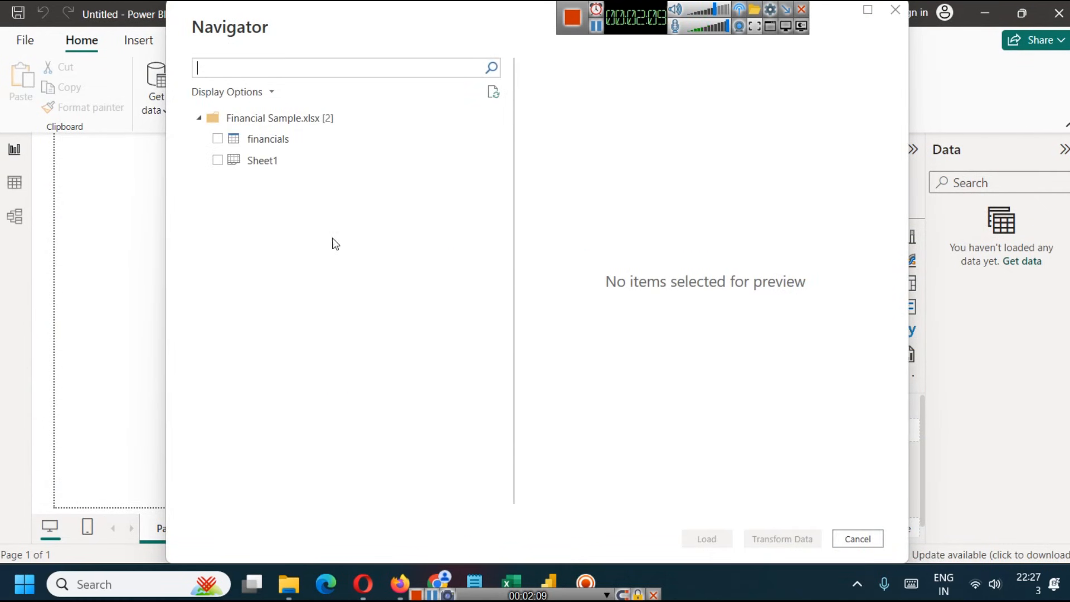
- Check the Excel workbook briefly, and select only Sheet1 for import in the Navigator, leaving the financials table unselected
click(513, 567)
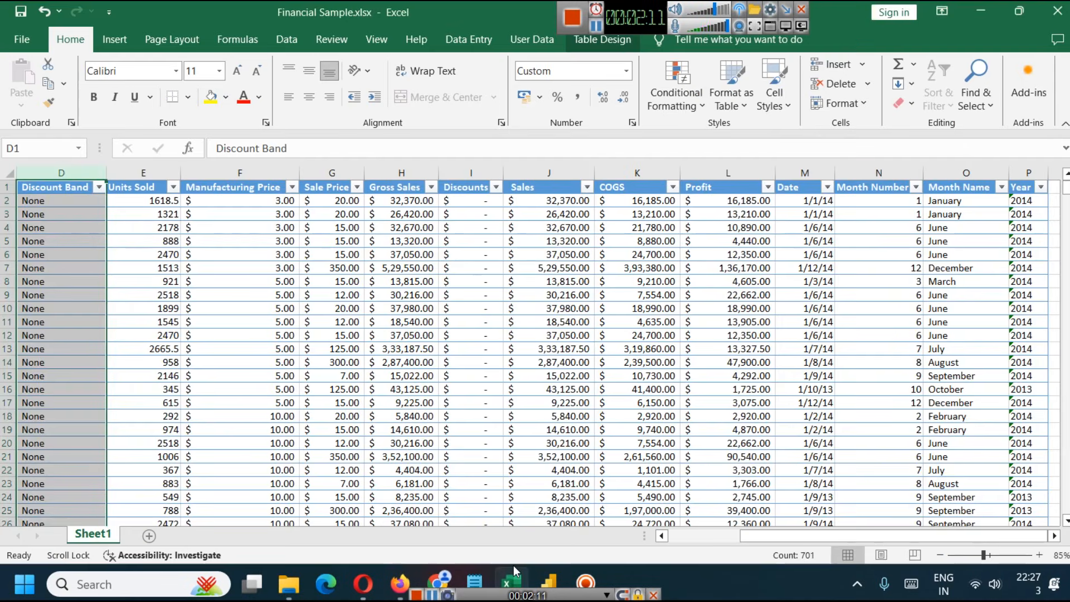
click(513, 566)
click(218, 139)
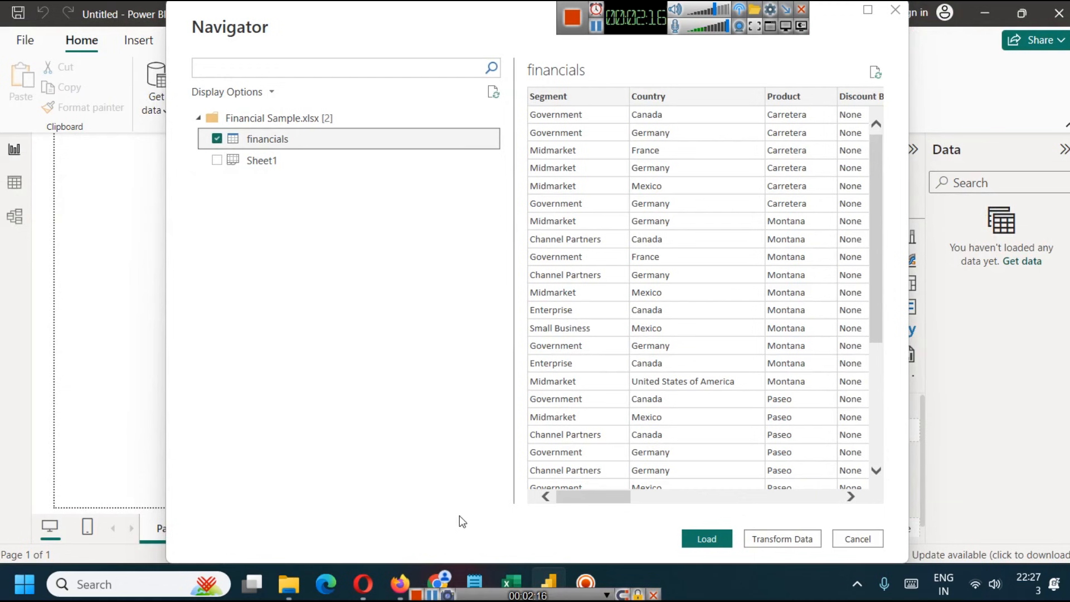
click(217, 161)
click(266, 139)
click(217, 139)
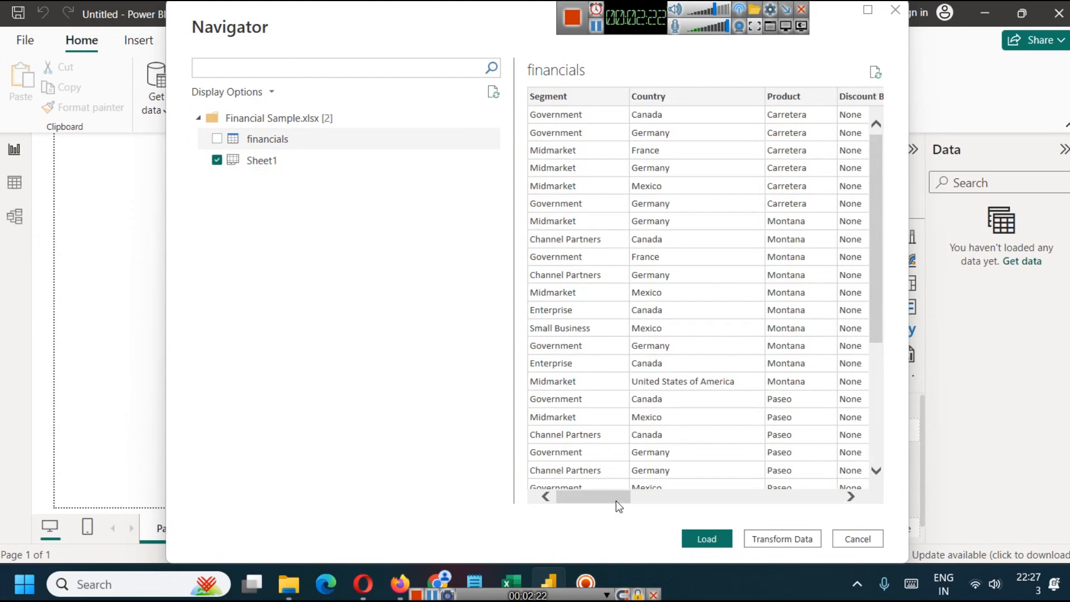
- Load only Sheet1 of Financial Sample.xlsx into the report, leaving out the financials table
drag(611, 496, 409, 347)
click(219, 140)
click(707, 538)
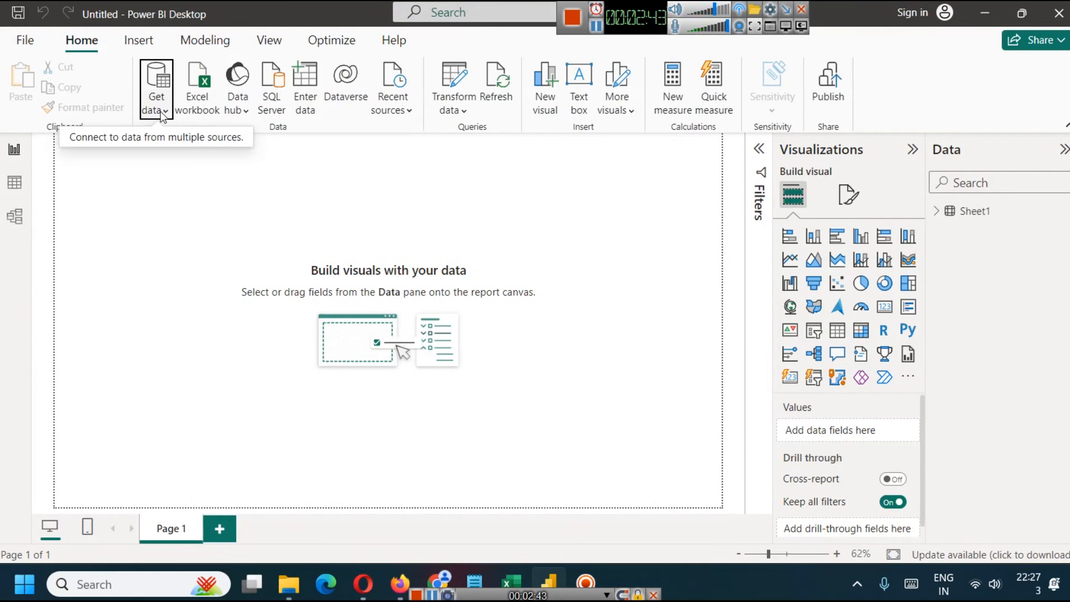
- Search the full list of data source connectors for "ora" and "mysq", and leave it without connecting
click(163, 113)
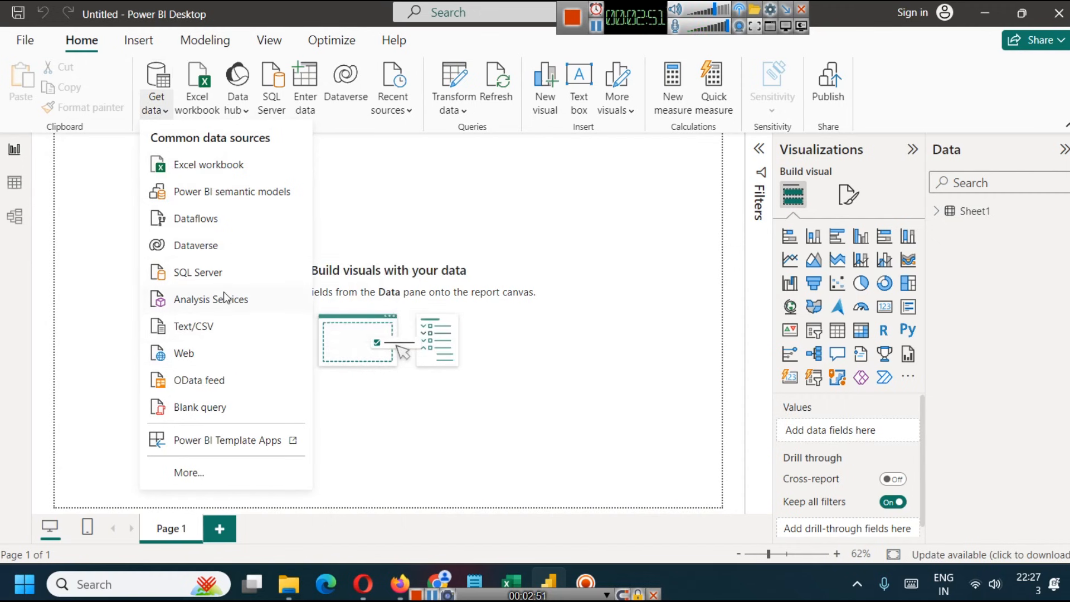
click(206, 468)
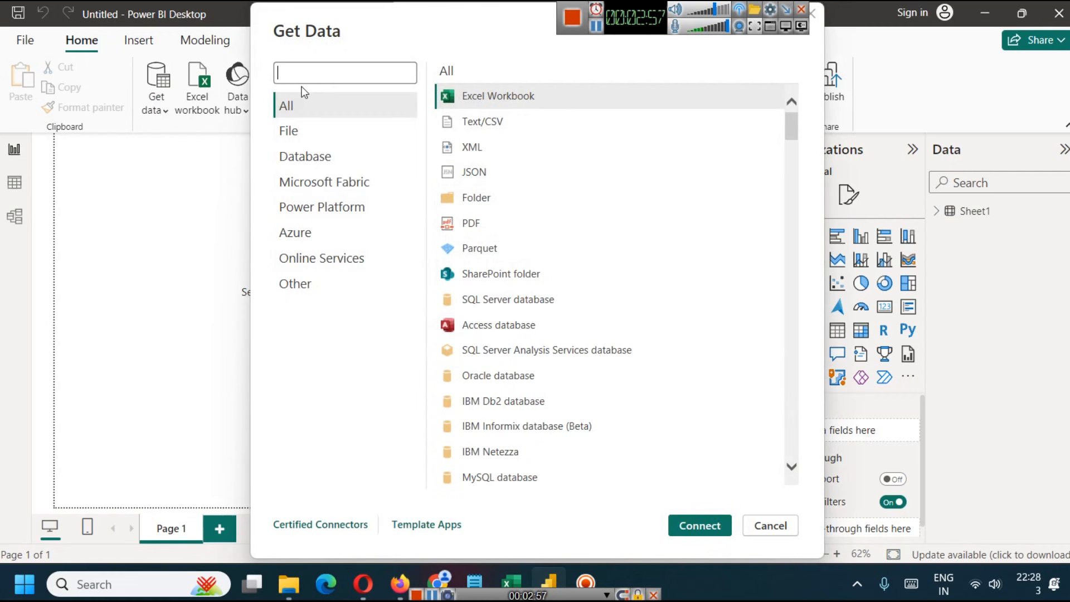
text(ora)
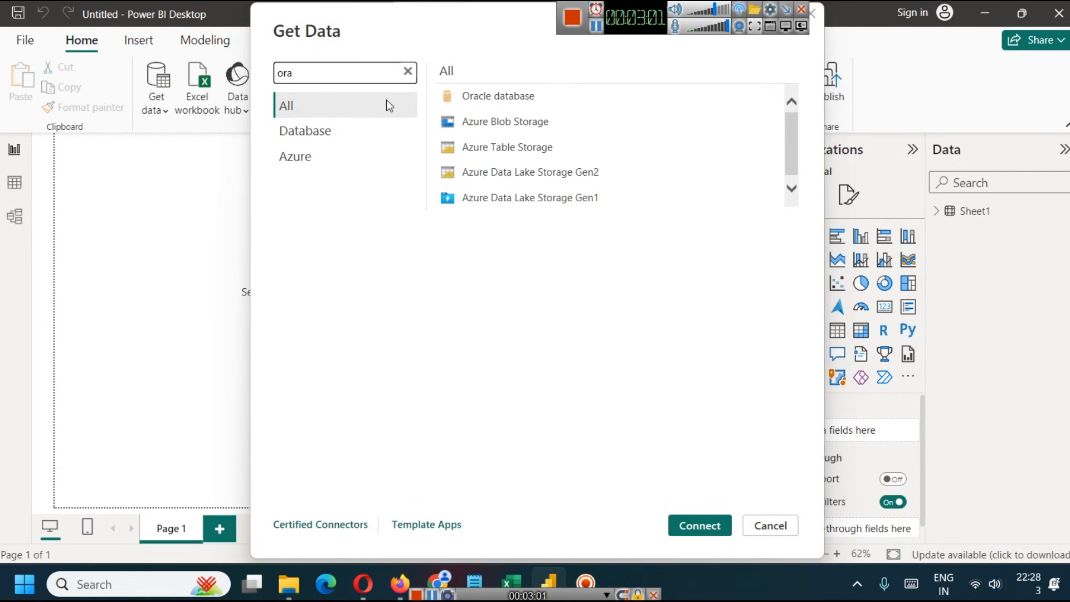
key(ctrl+a)
text(mysq)
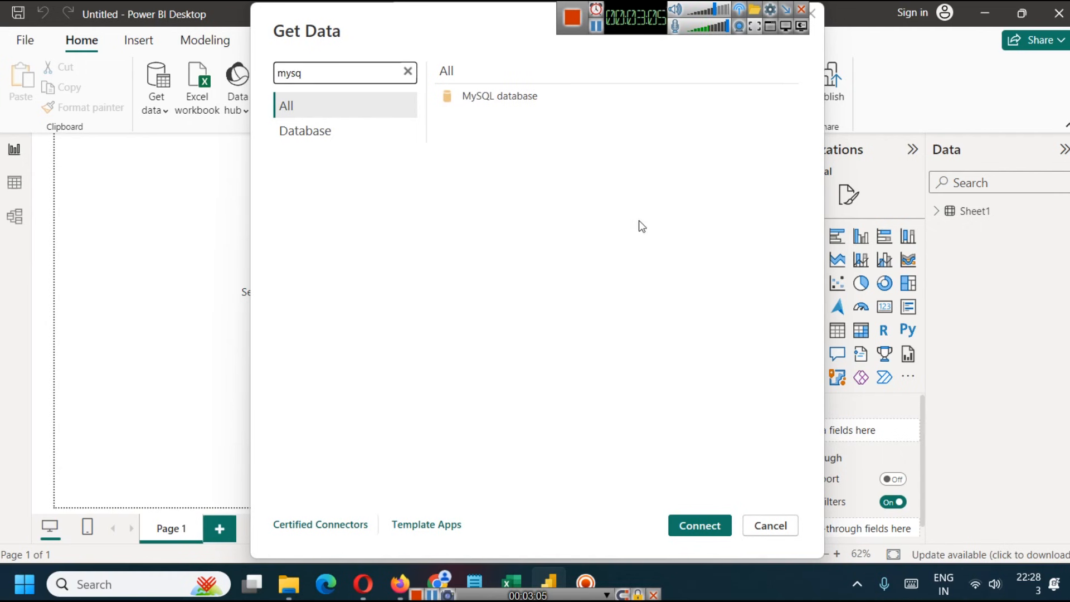
drag(461, 21, 429, 50)
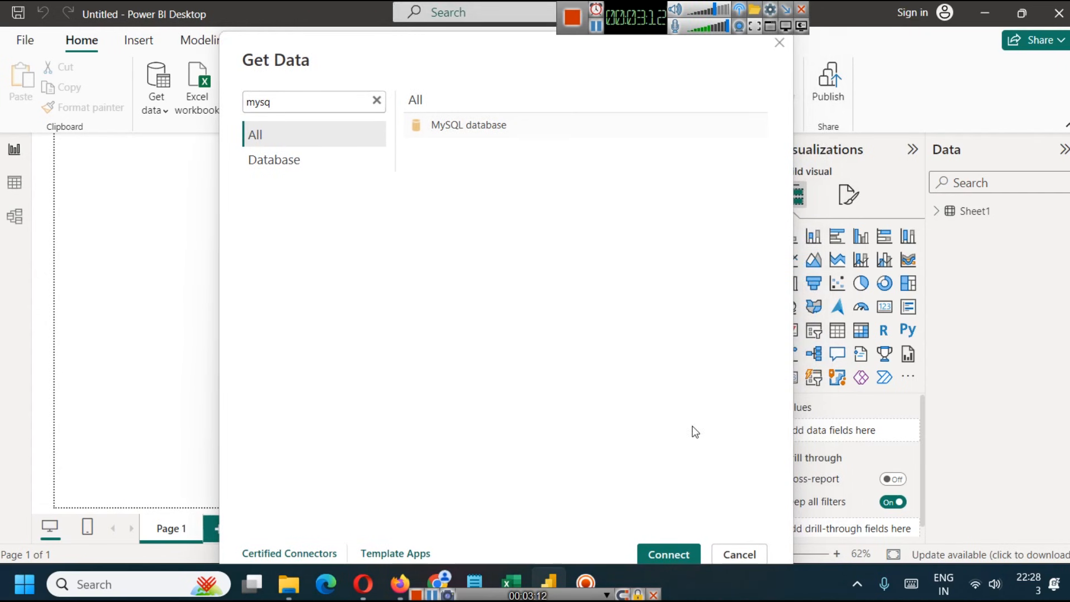
click(736, 555)
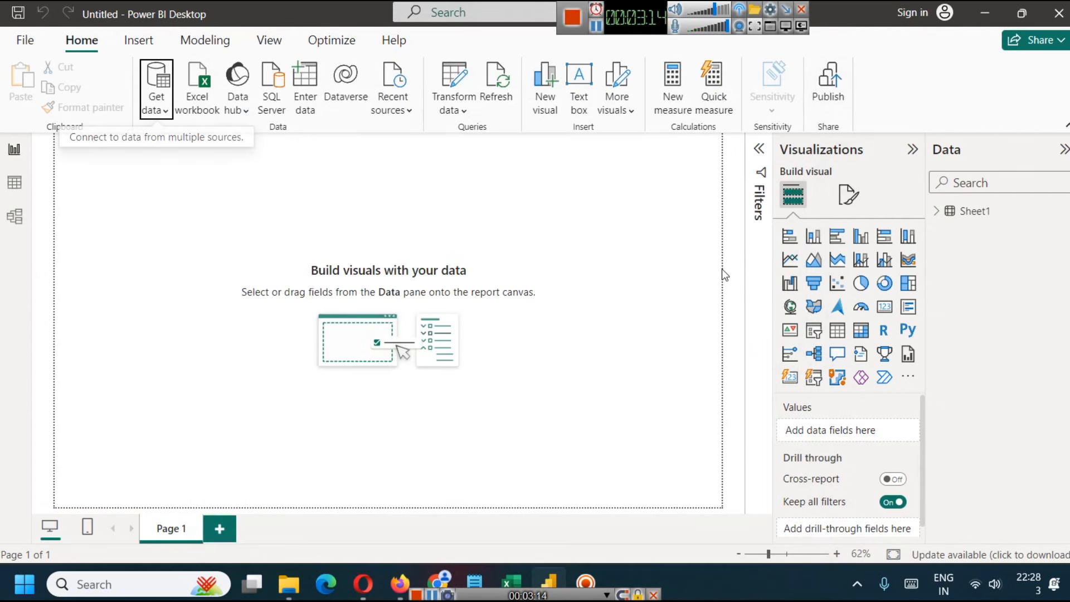
- Expand the fields of Sheet1, look over the page formatting options, and return to the visual building options
click(939, 211)
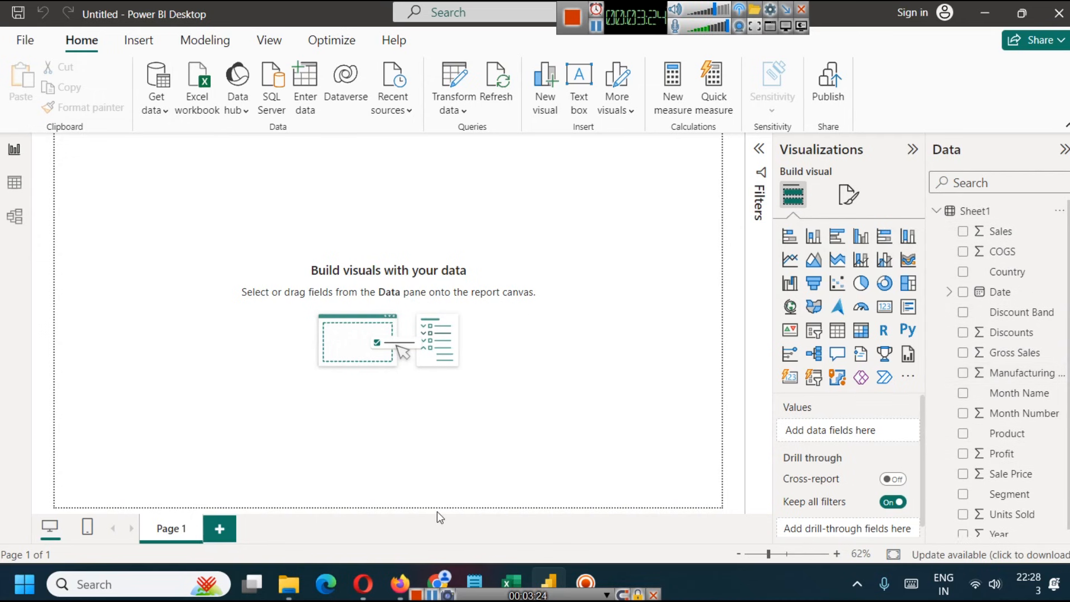
click(506, 567)
click(504, 569)
click(1063, 150)
click(1064, 150)
click(912, 153)
click(912, 153)
click(849, 197)
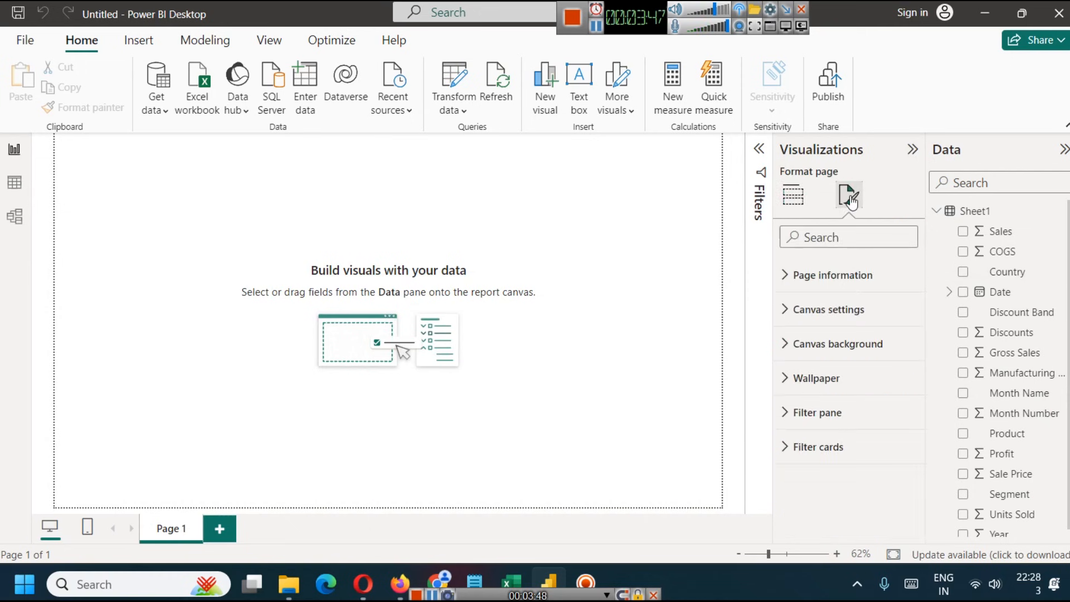
click(793, 195)
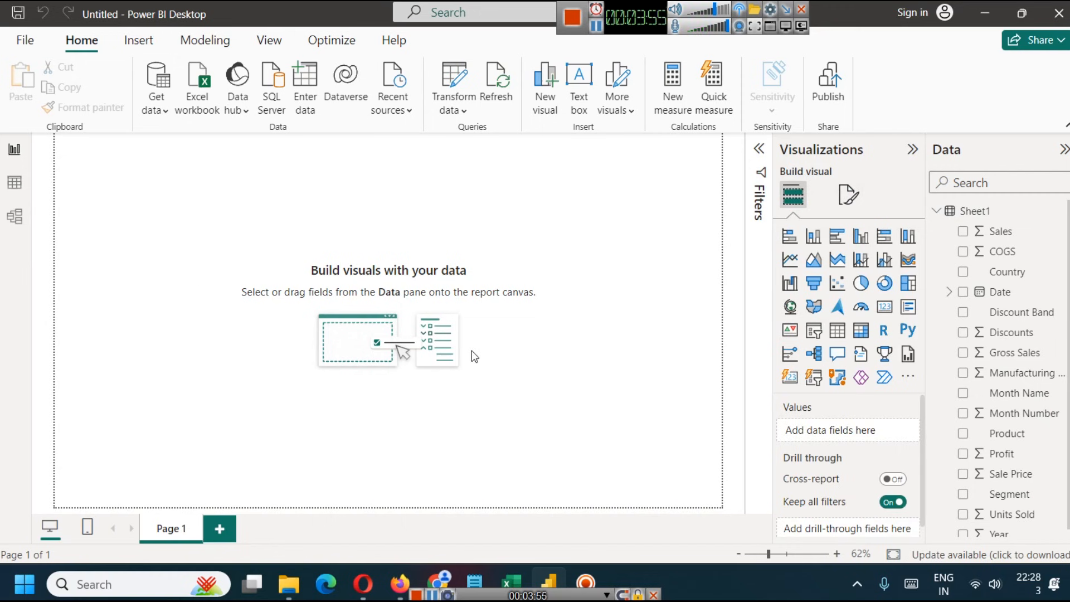
- Add two extra report pages after Page 1, and delete both of them
click(228, 529)
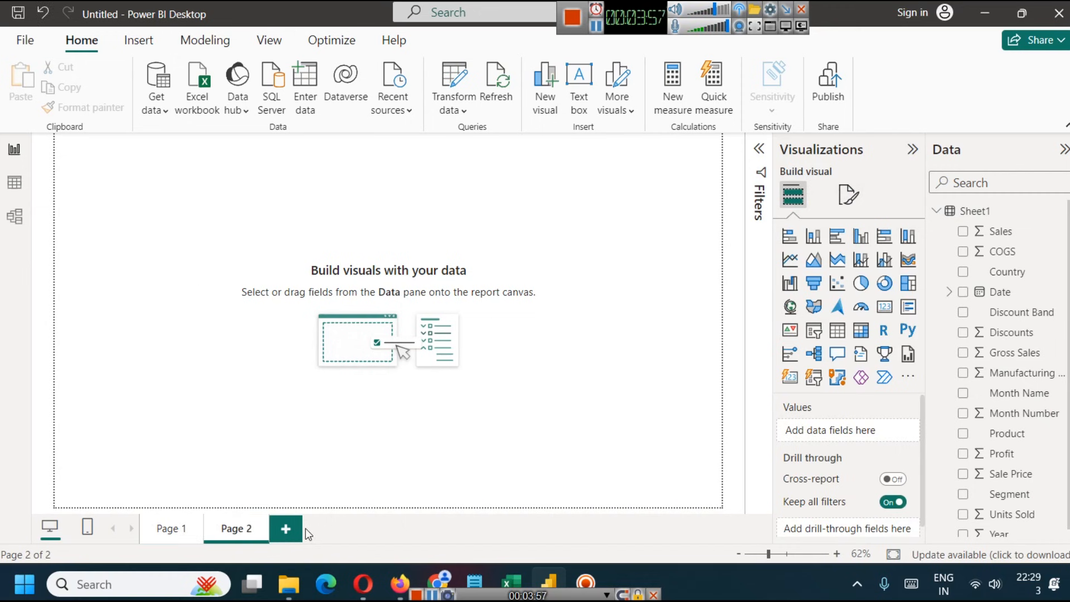
click(286, 529)
click(262, 523)
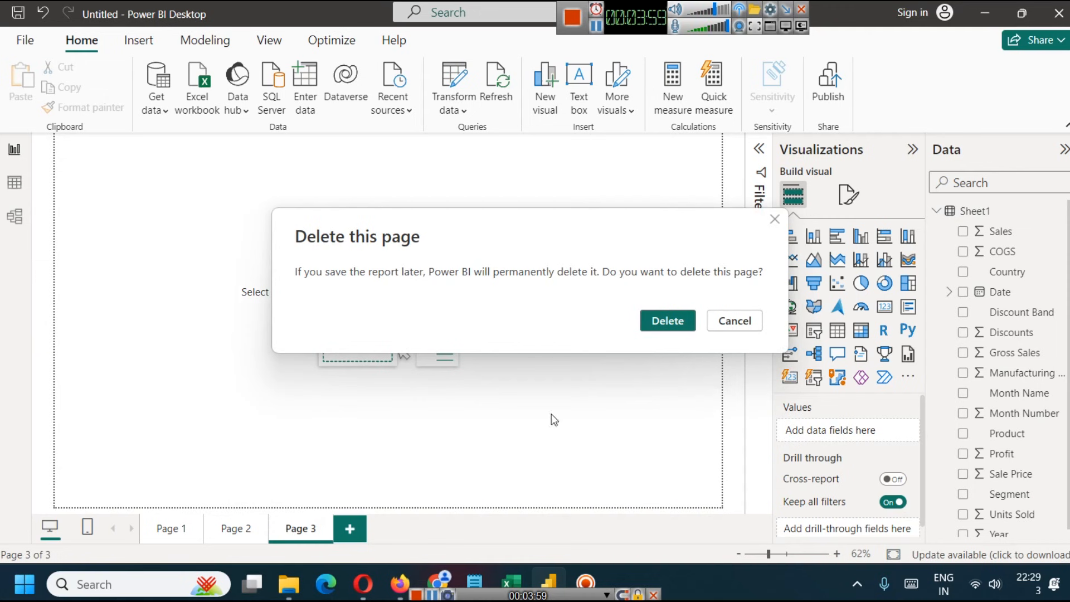
click(650, 322)
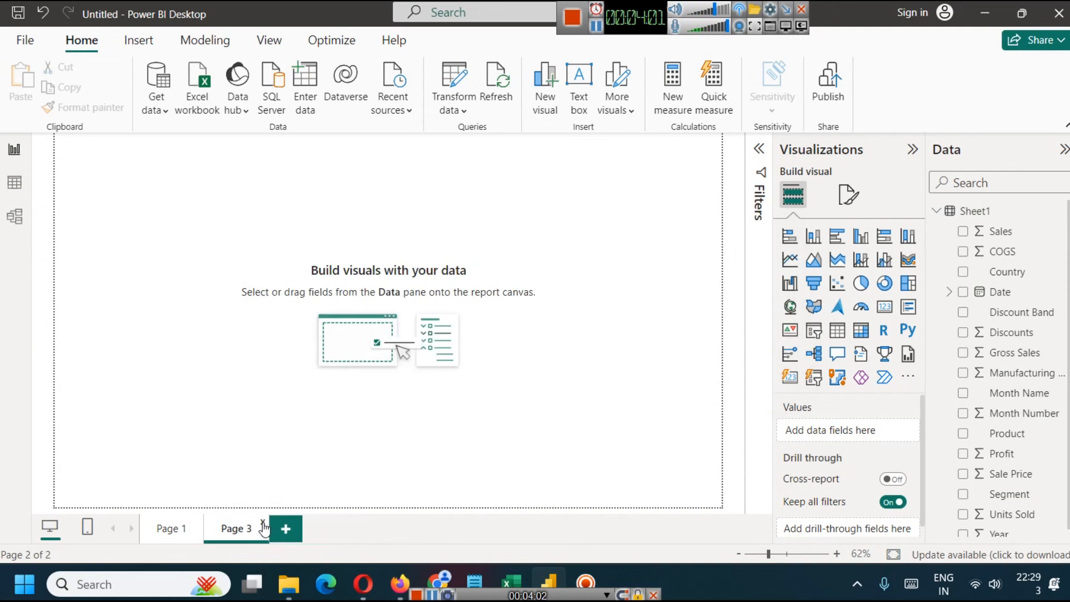
click(262, 517)
click(663, 321)
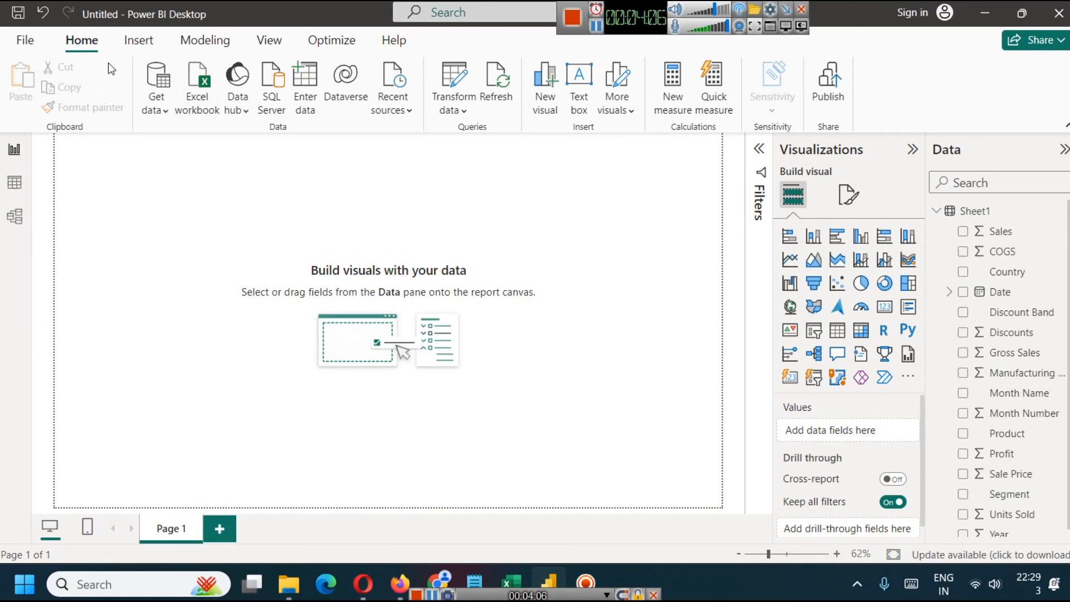
click(139, 43)
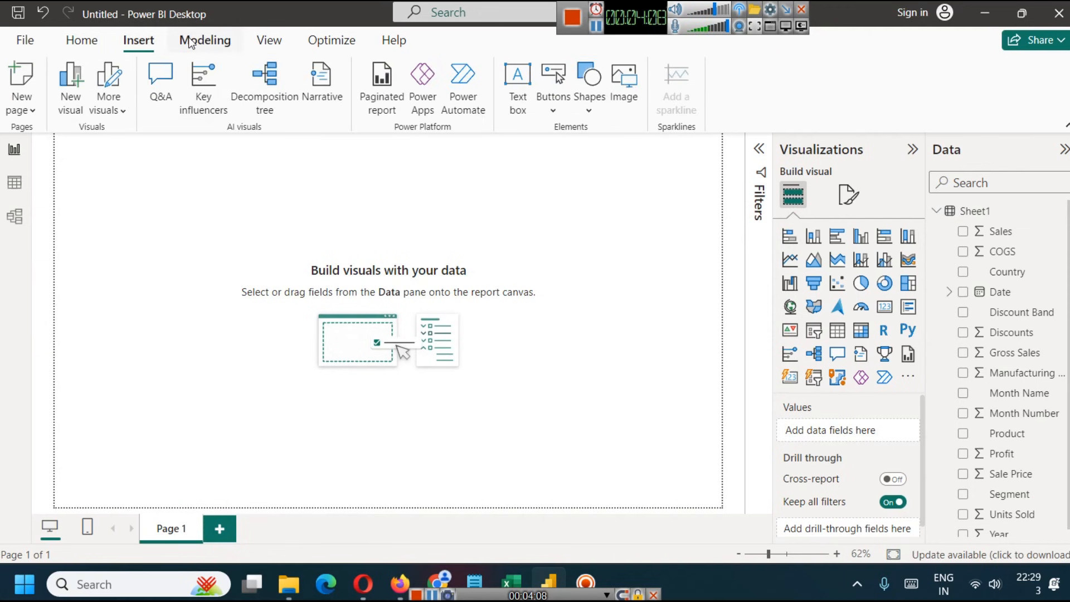
click(205, 42)
click(269, 41)
click(340, 44)
click(84, 40)
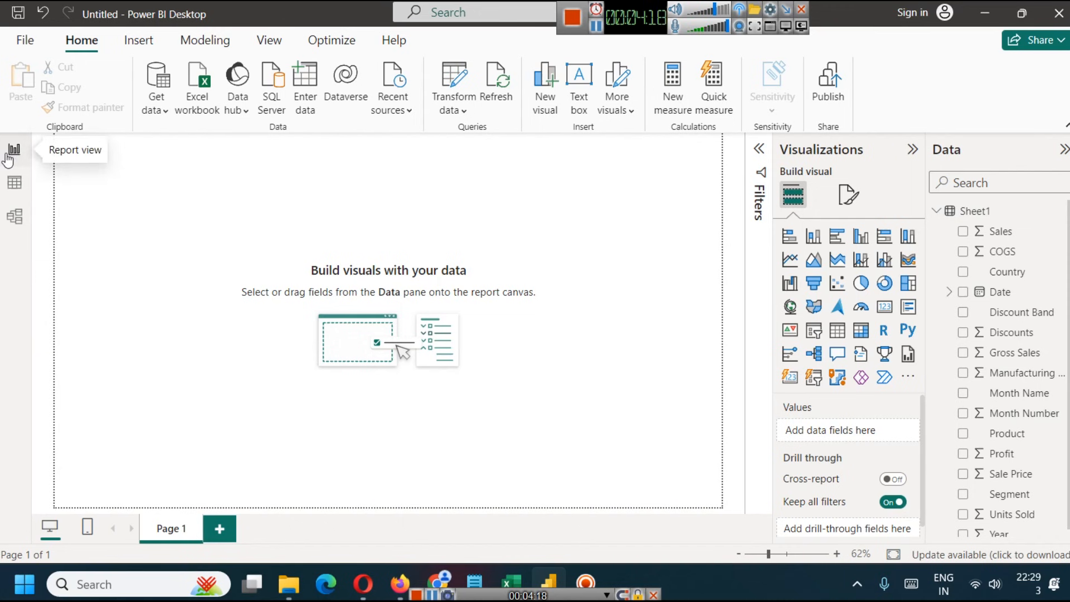
- Look at Sheet1 in the table view and the model view, and return to the report view
click(12, 183)
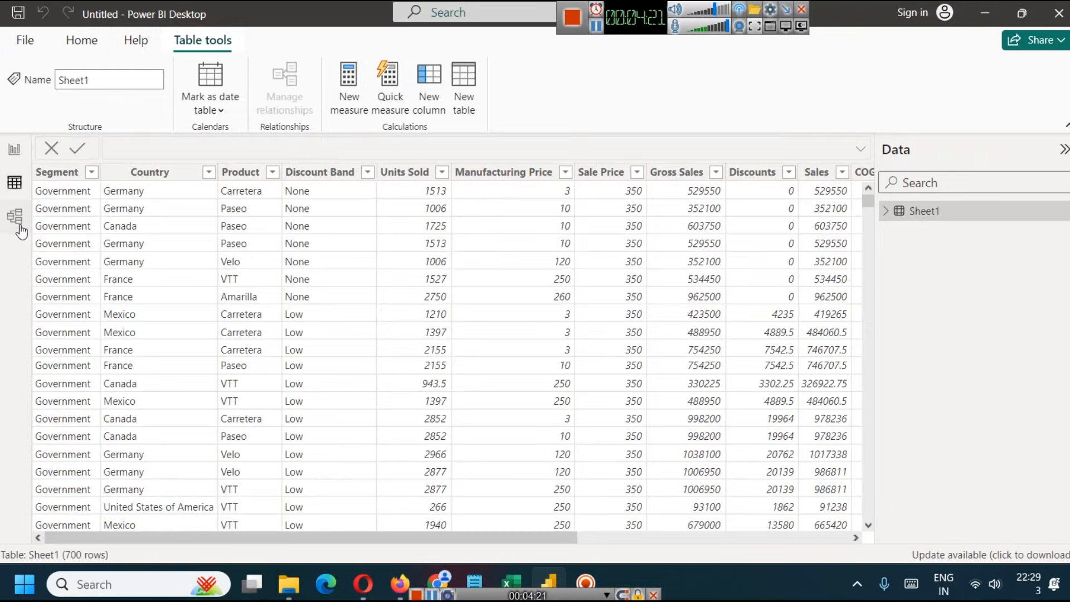
click(15, 217)
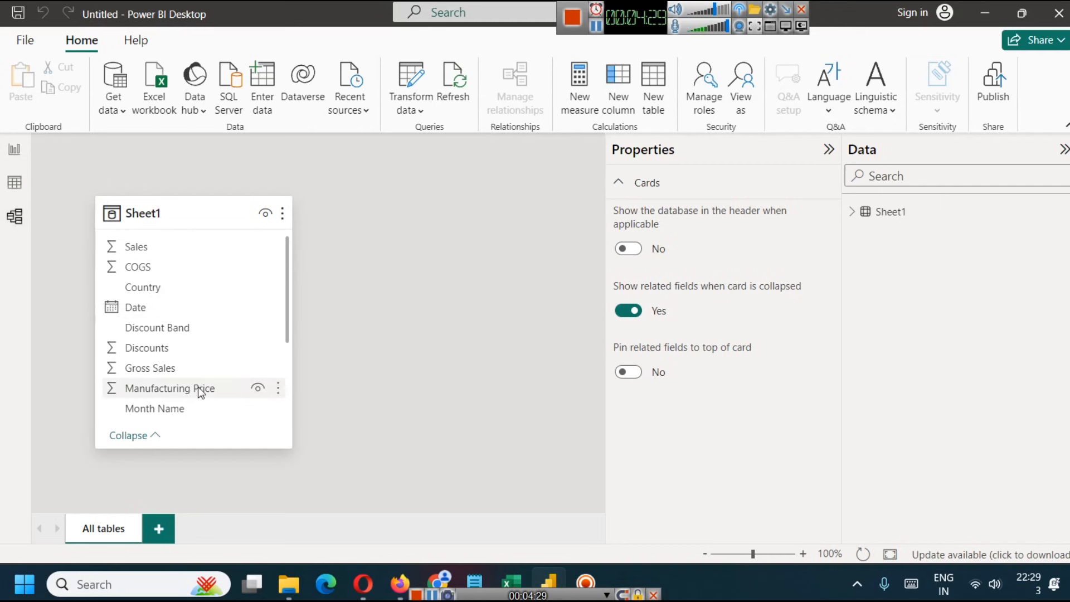
click(14, 149)
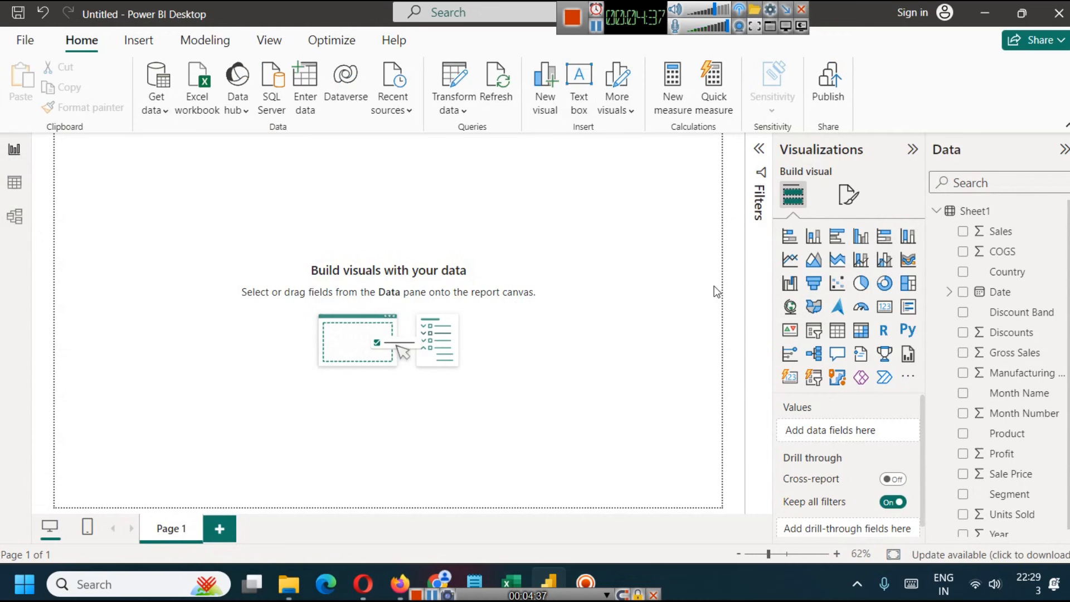
- Place a card visual at the page's upper edge, left of centre, and collapse the Filters pane
click(885, 306)
drag(162, 219, 221, 190)
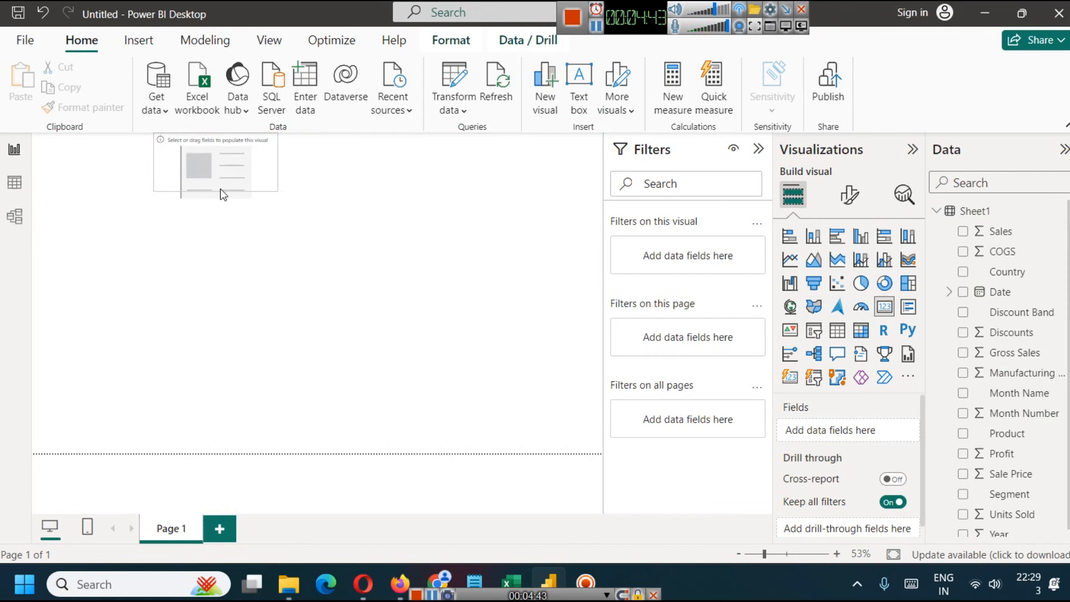
click(328, 177)
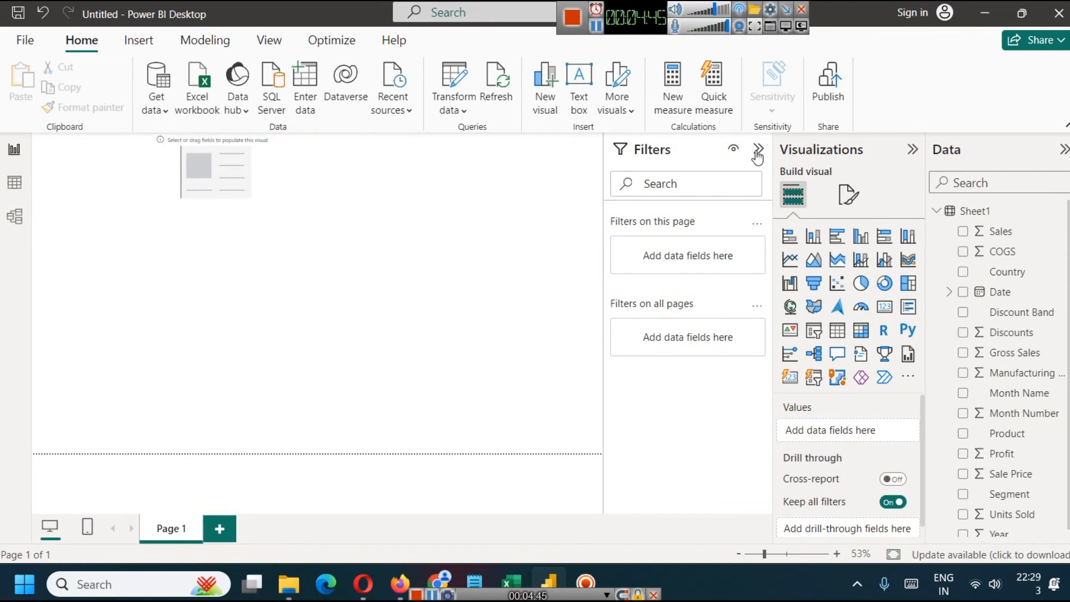
click(758, 149)
click(270, 162)
right_click(270, 162)
click(284, 149)
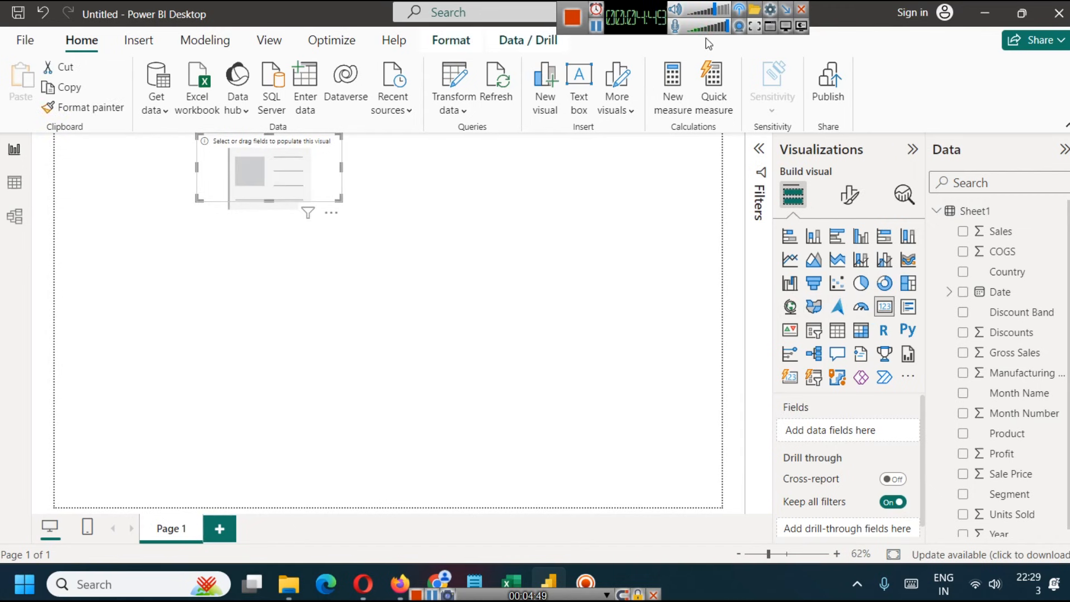
- Assign the COGS field to the empty card visual
scroll(1015, 385, down, 1)
scroll(1016, 386, up, 1)
click(963, 251)
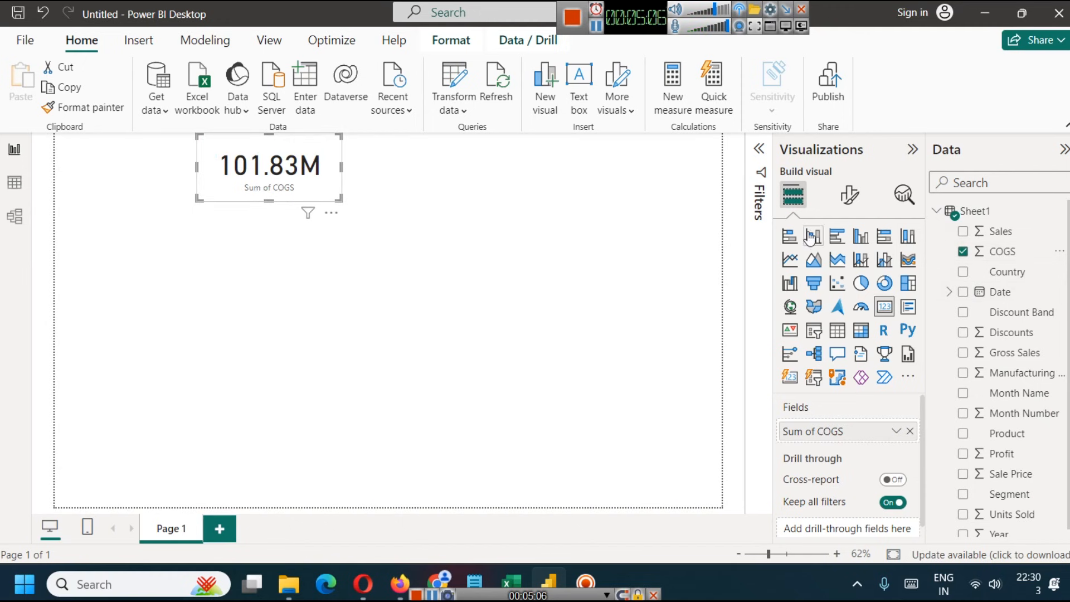
click(453, 174)
- Duplicate the COGS card directly to the right of the original, and replace the copy's field with Sales
click(258, 169)
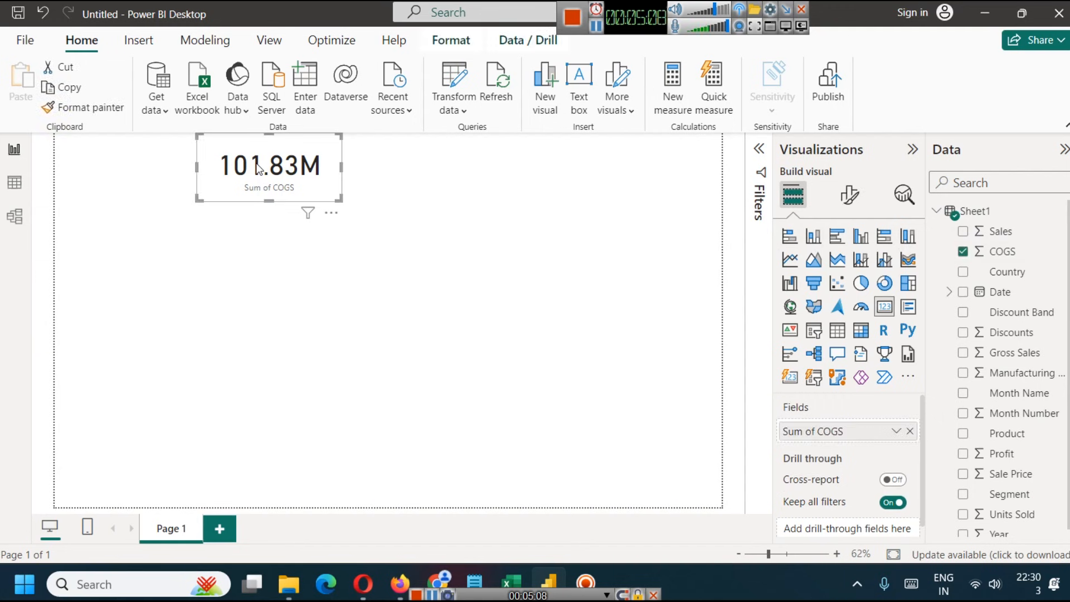
key(ctrl+c)
key(ctrl+v)
drag(258, 168, 404, 172)
click(478, 229)
click(443, 168)
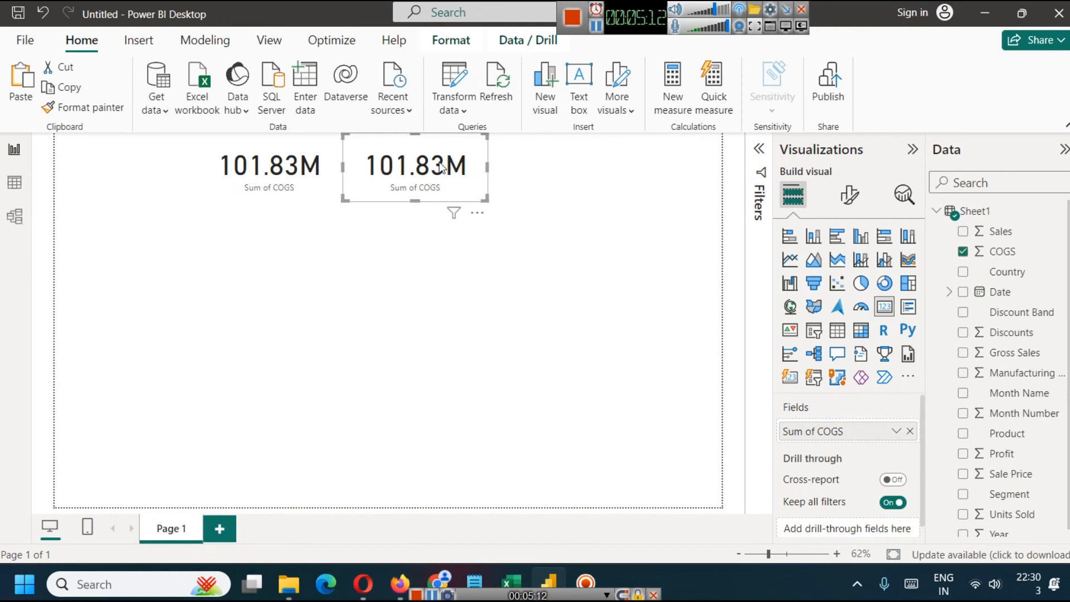
click(963, 251)
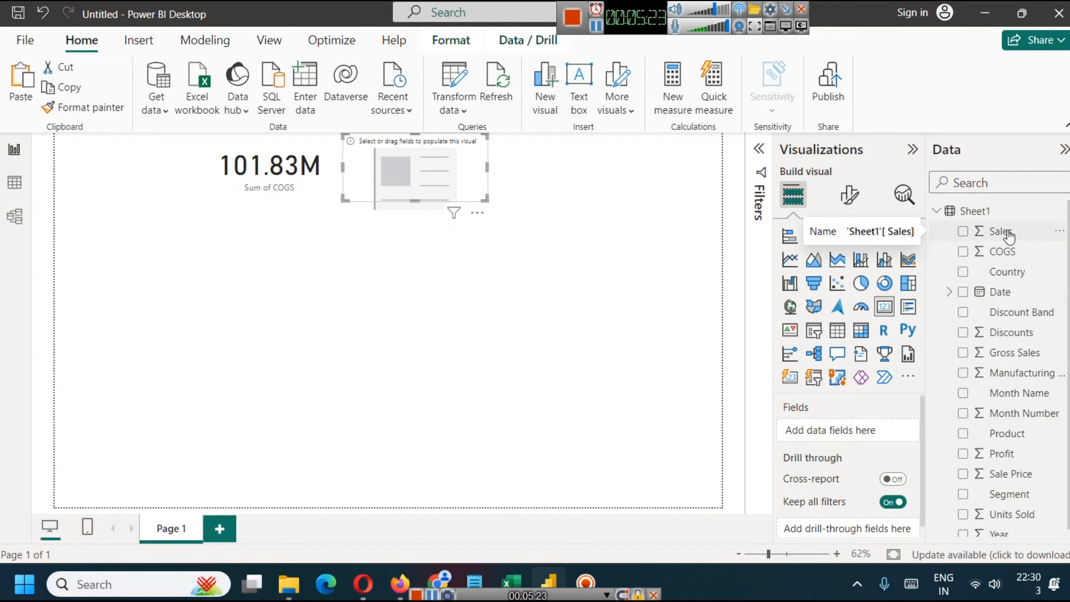
drag(1009, 237, 856, 432)
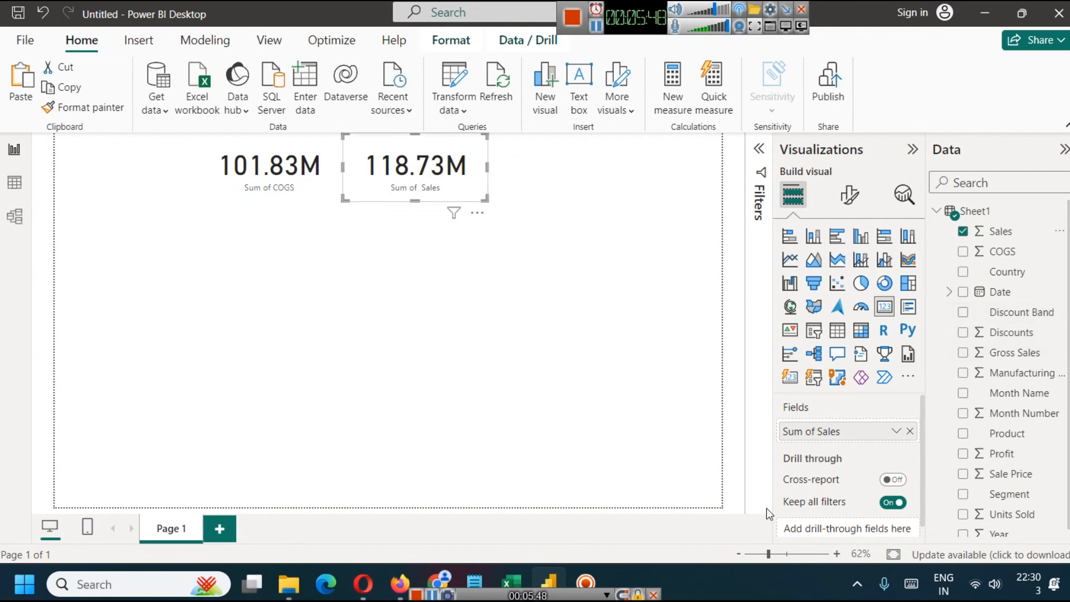
- Check the Date column in the Excel workbook, and expand the Date field's hierarchy in the Power BI report
click(523, 577)
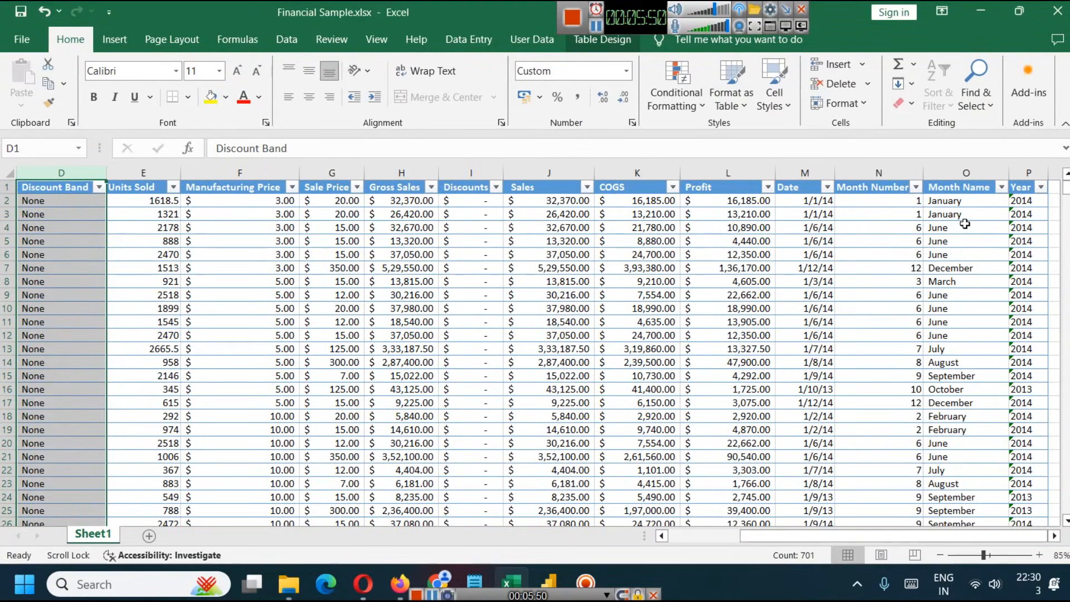
click(805, 173)
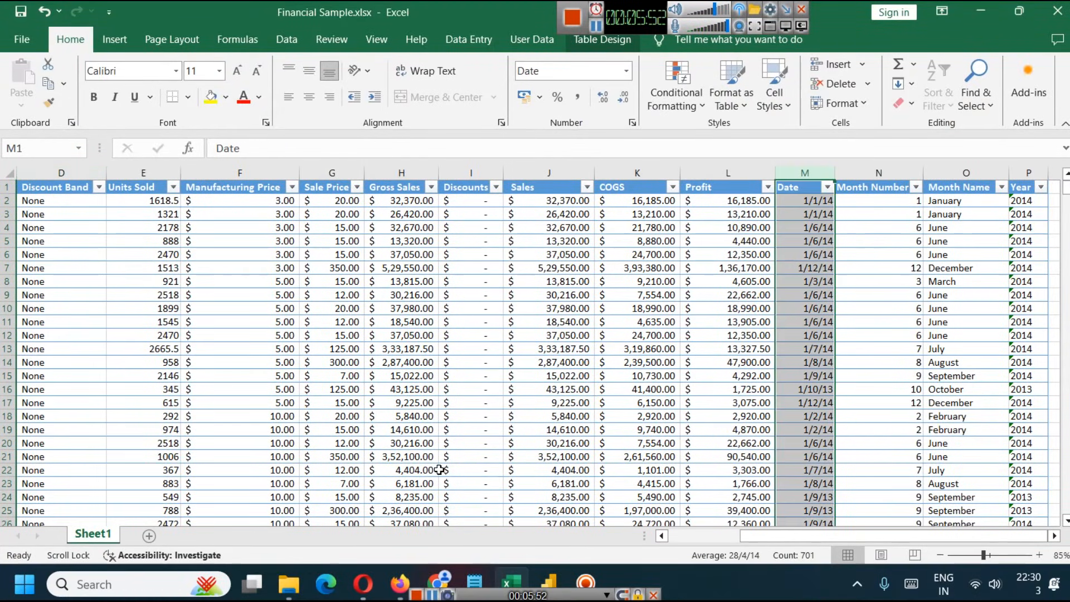
click(548, 577)
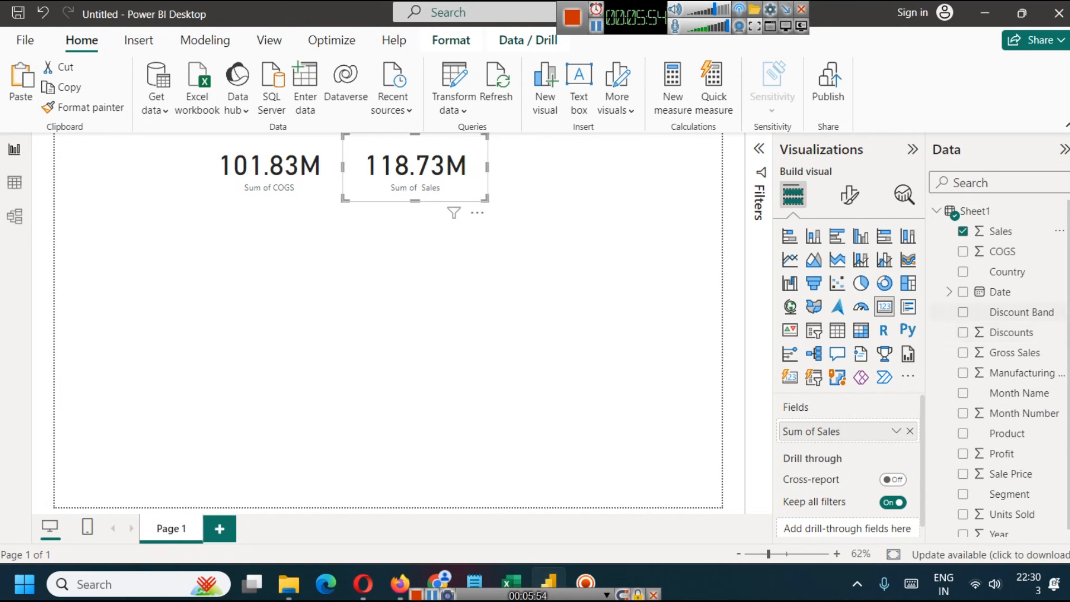
click(949, 291)
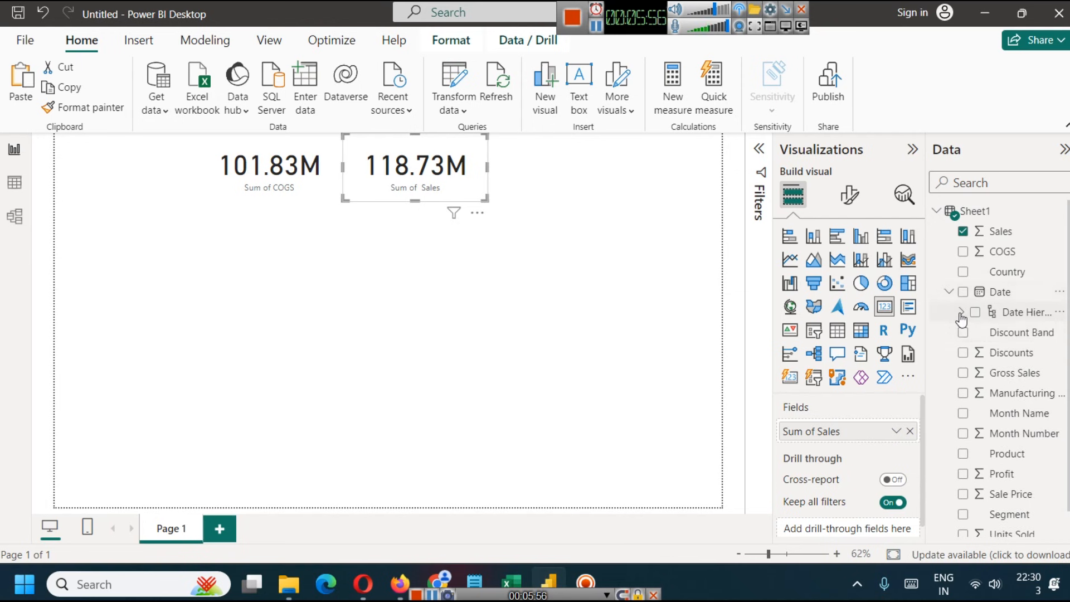
click(961, 312)
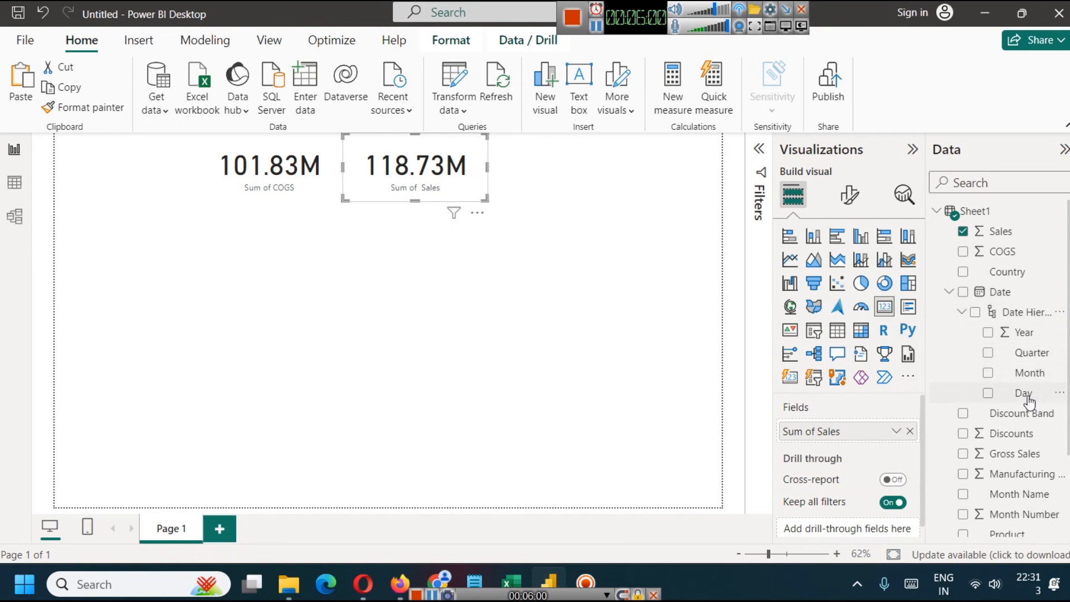
- Change the COGS card's callout value color to a dark purple shade from the theme colors
click(478, 256)
click(463, 174)
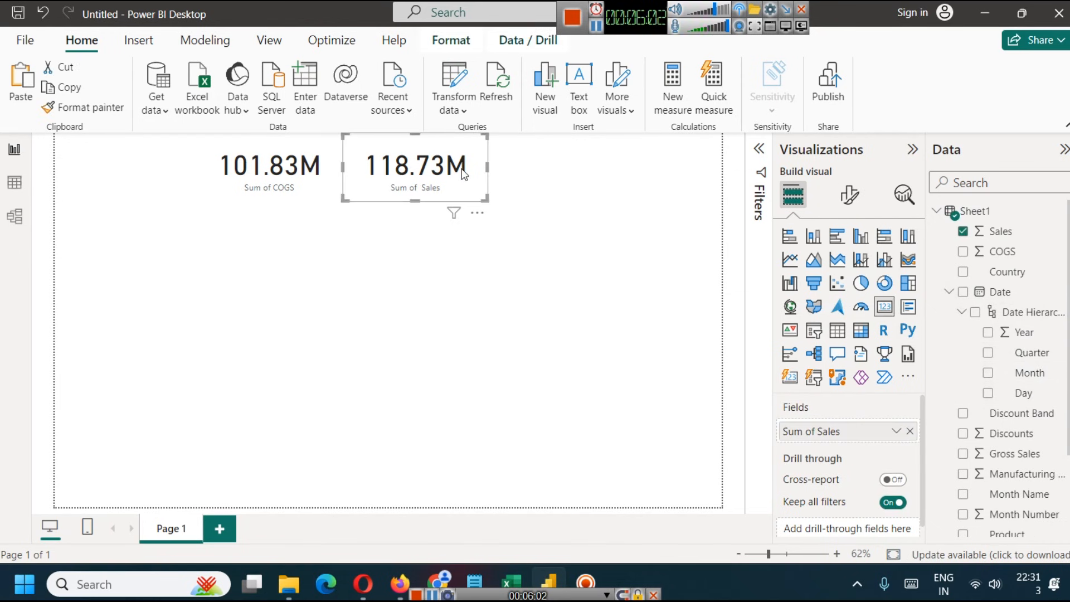
click(319, 172)
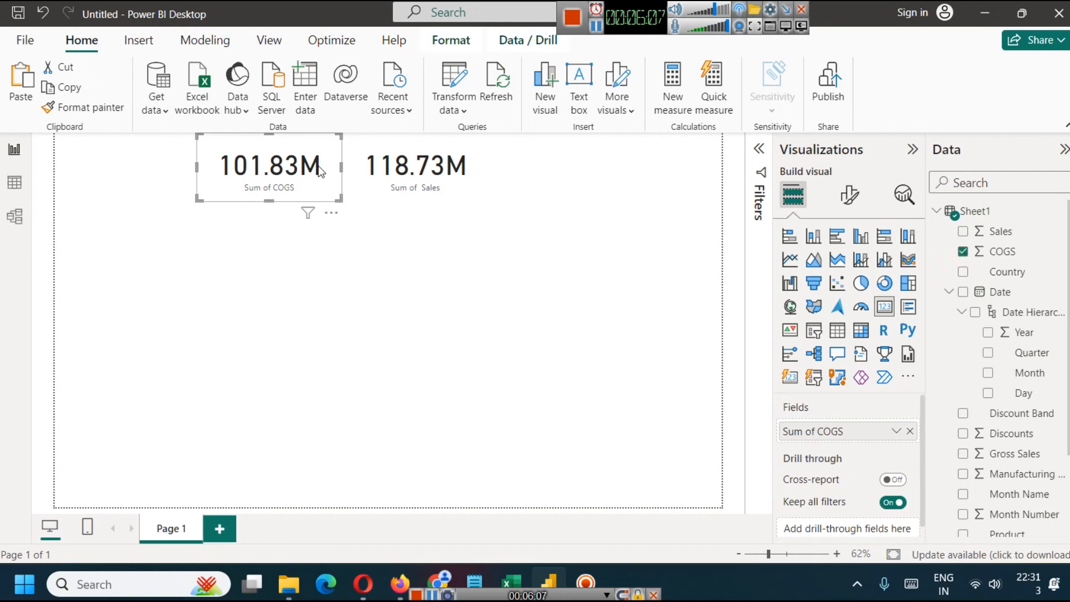
click(849, 194)
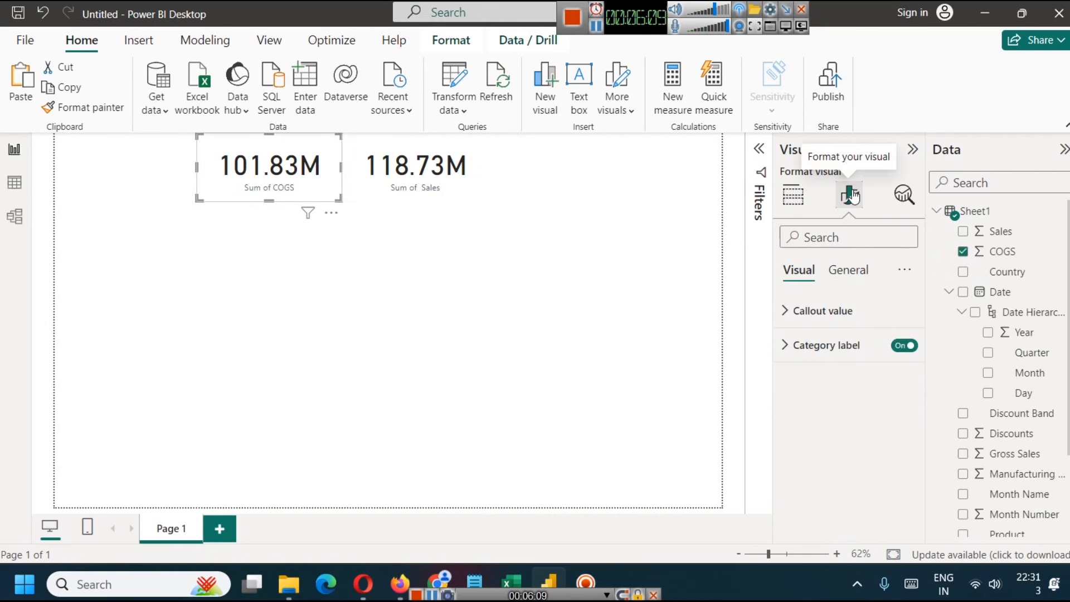
click(786, 310)
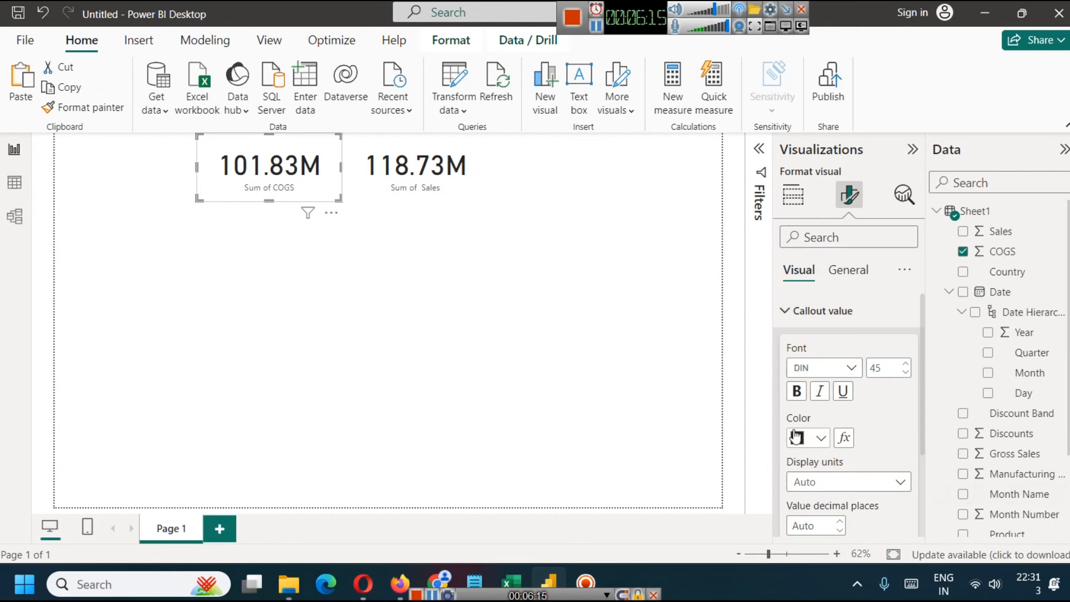
click(821, 440)
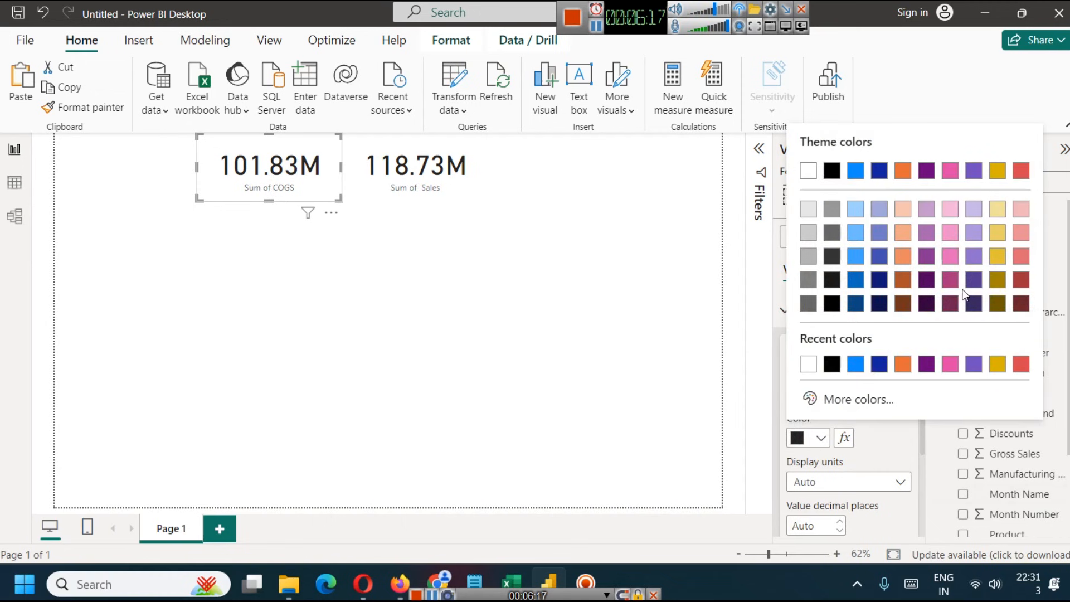
click(926, 281)
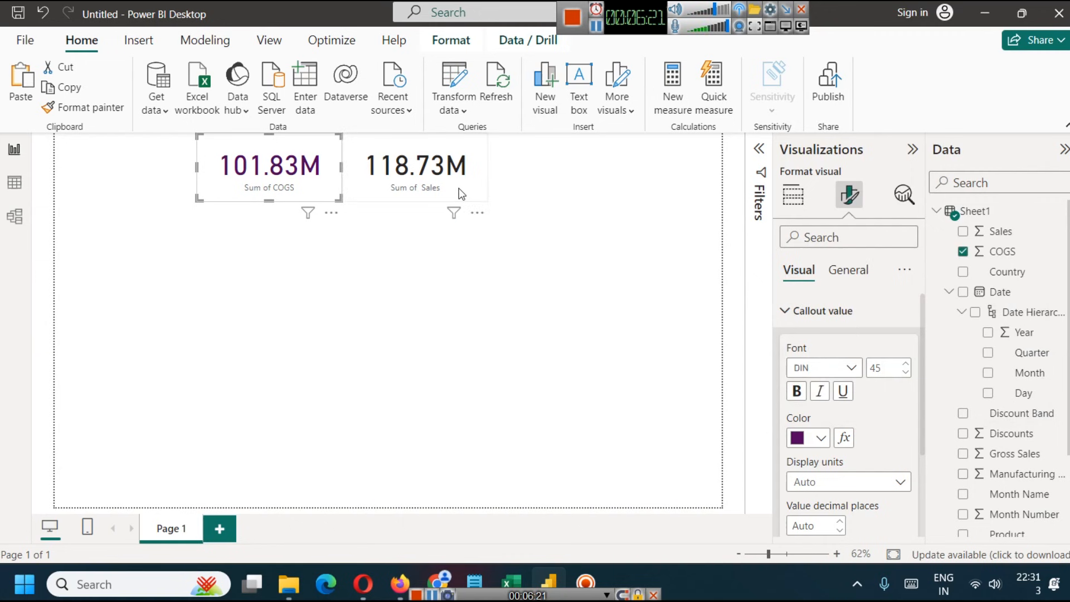
- Set the COGS card's category label to font size 17 and make it bold
click(802, 310)
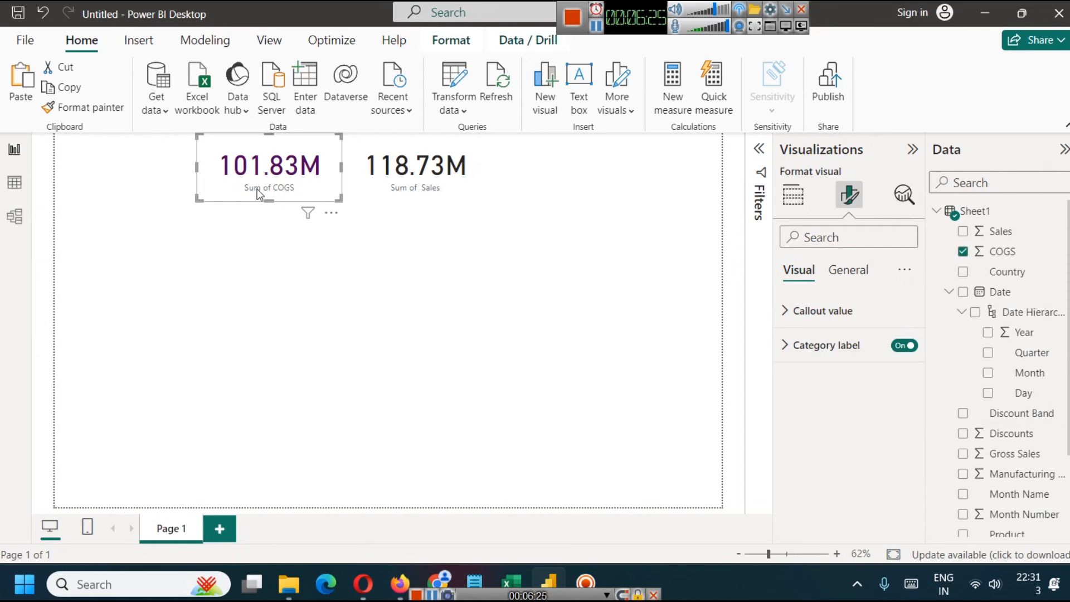
click(899, 345)
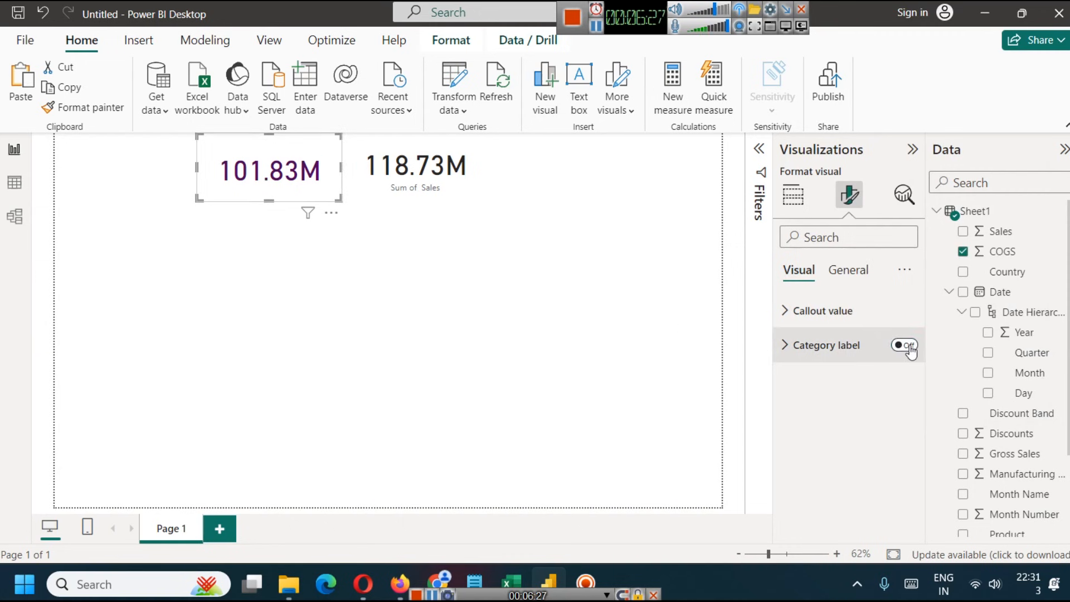
click(904, 346)
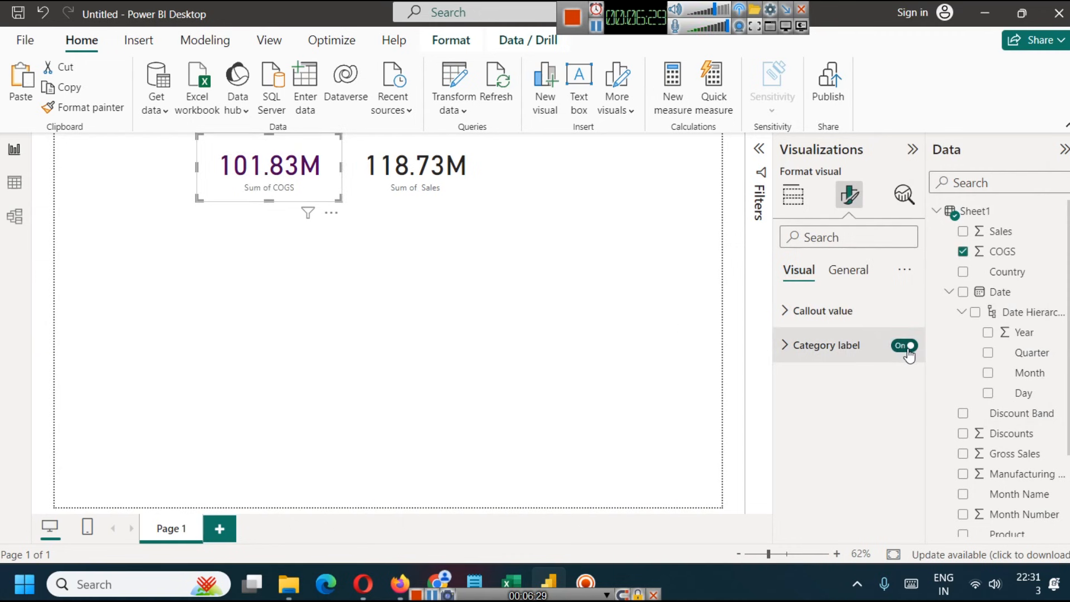
click(788, 351)
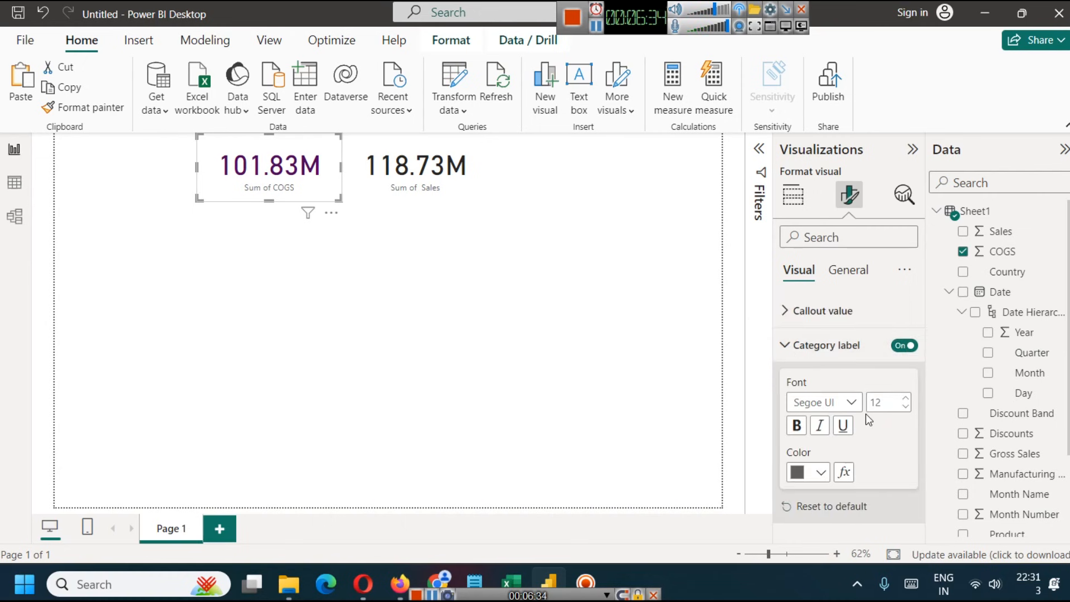
click(907, 398)
click(907, 398)
click(907, 397)
click(907, 397)
click(907, 397)
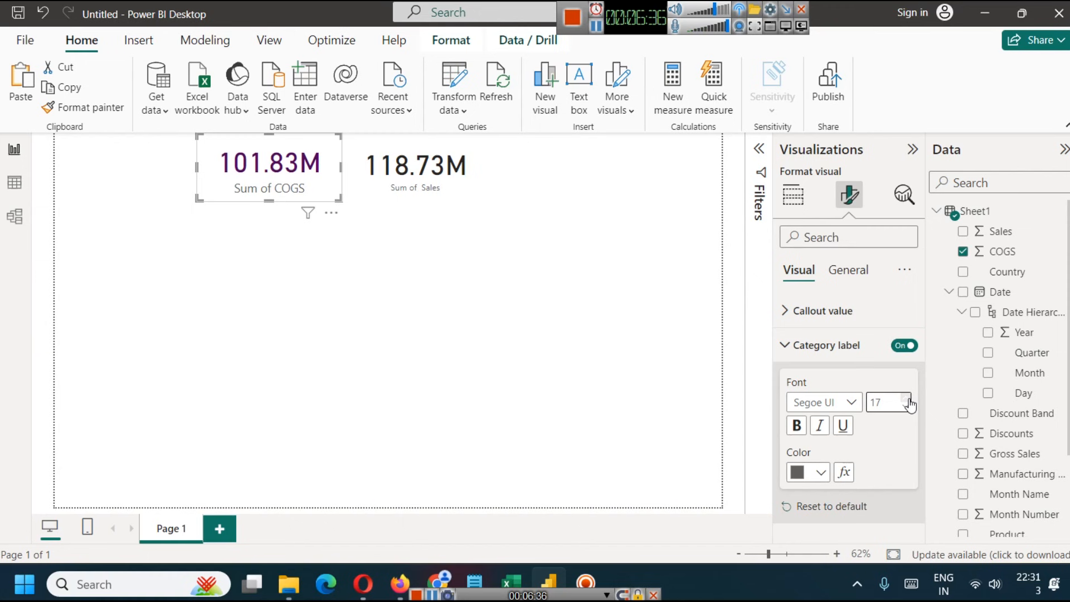
click(797, 426)
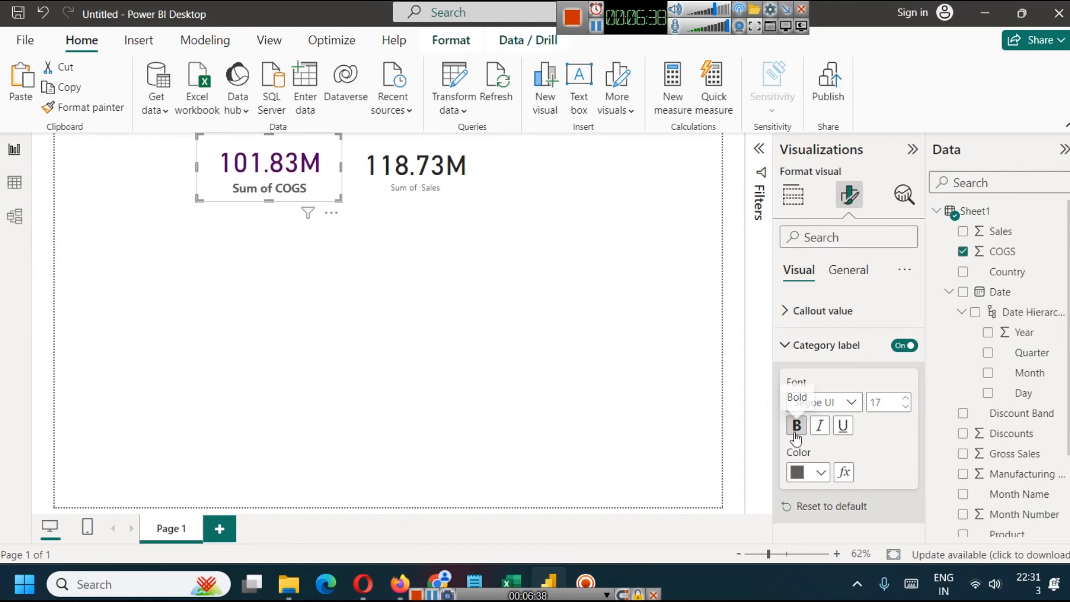
- Delete the Sales card, and turn off the category label on the COGS card
click(434, 183)
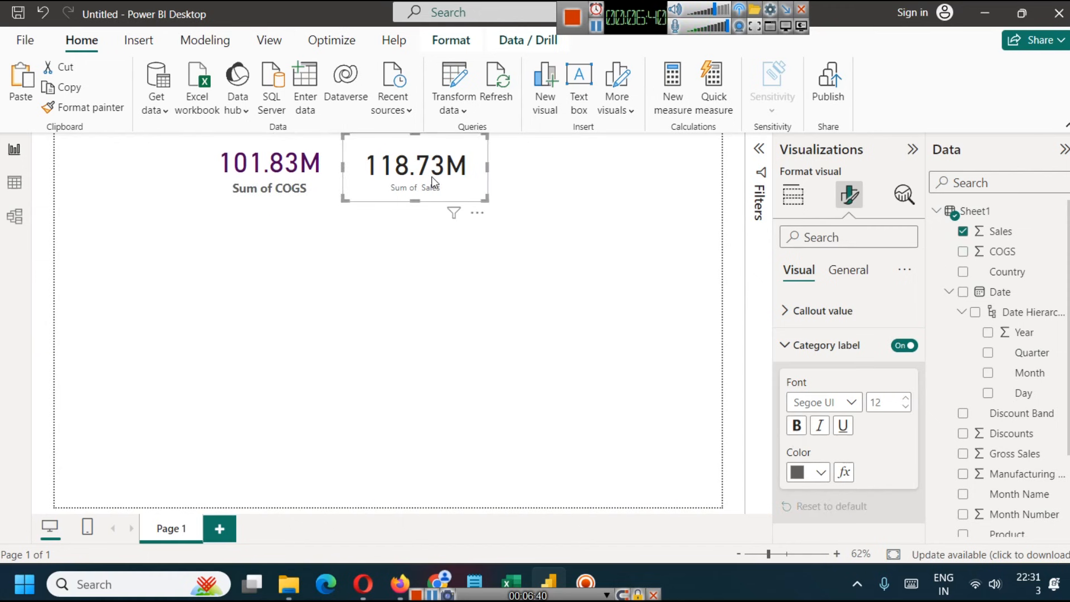
key(Delete)
click(285, 173)
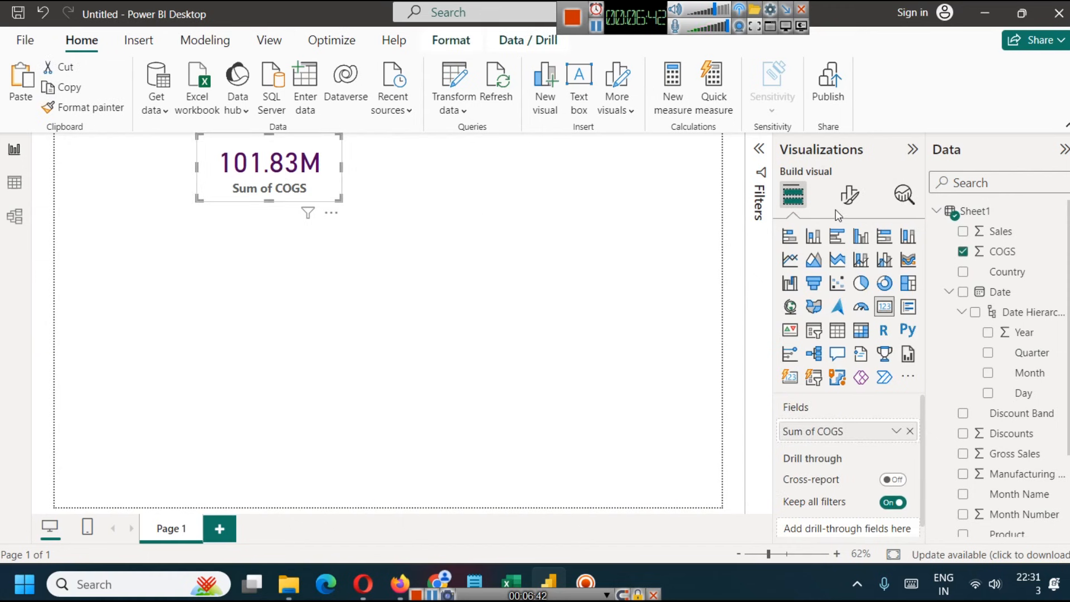
click(850, 195)
click(867, 273)
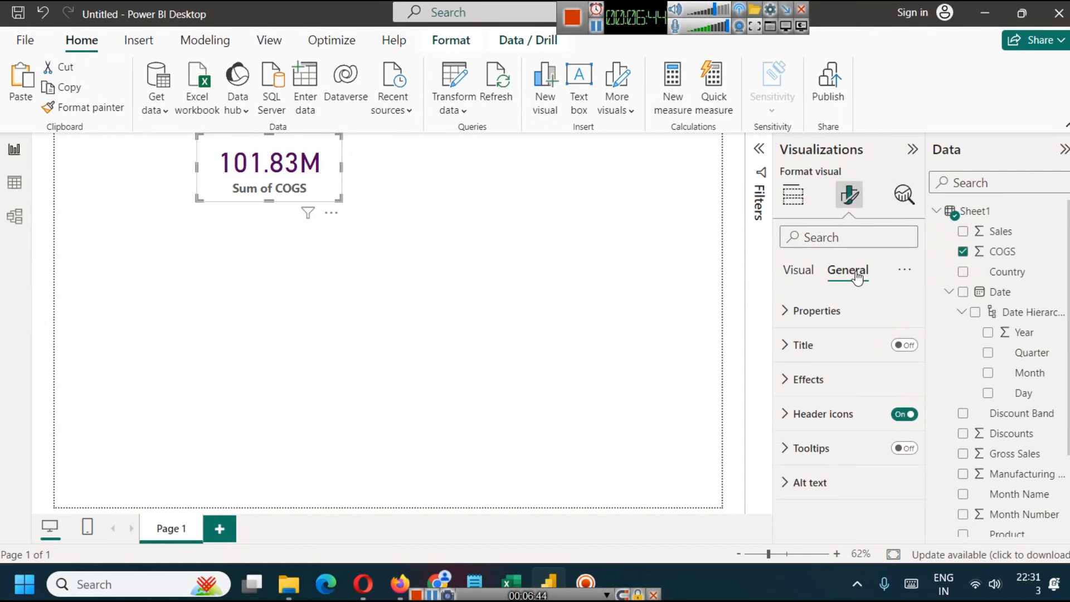
click(785, 318)
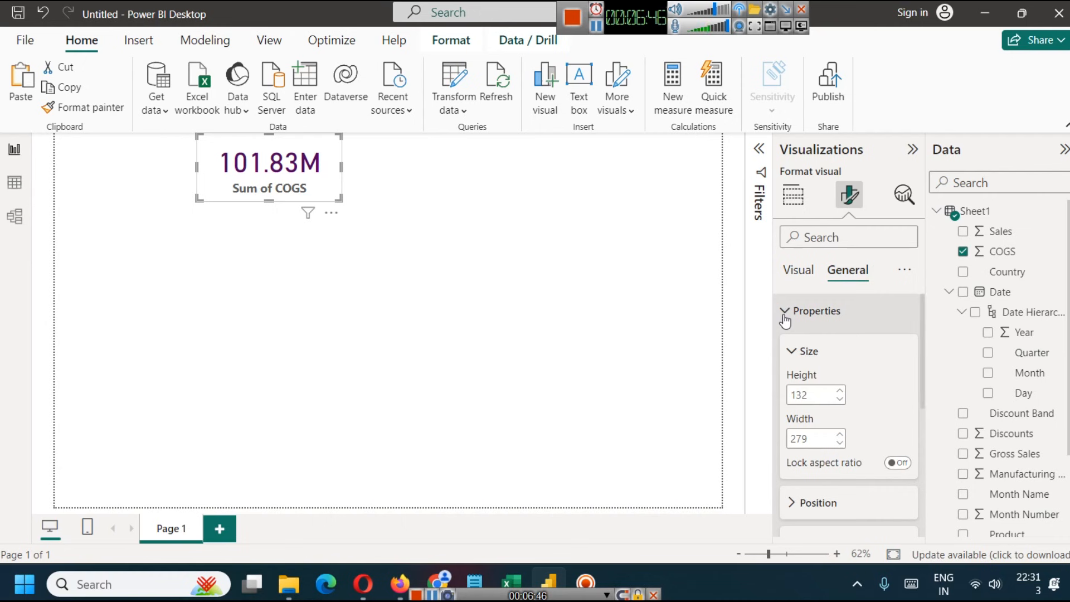
click(785, 318)
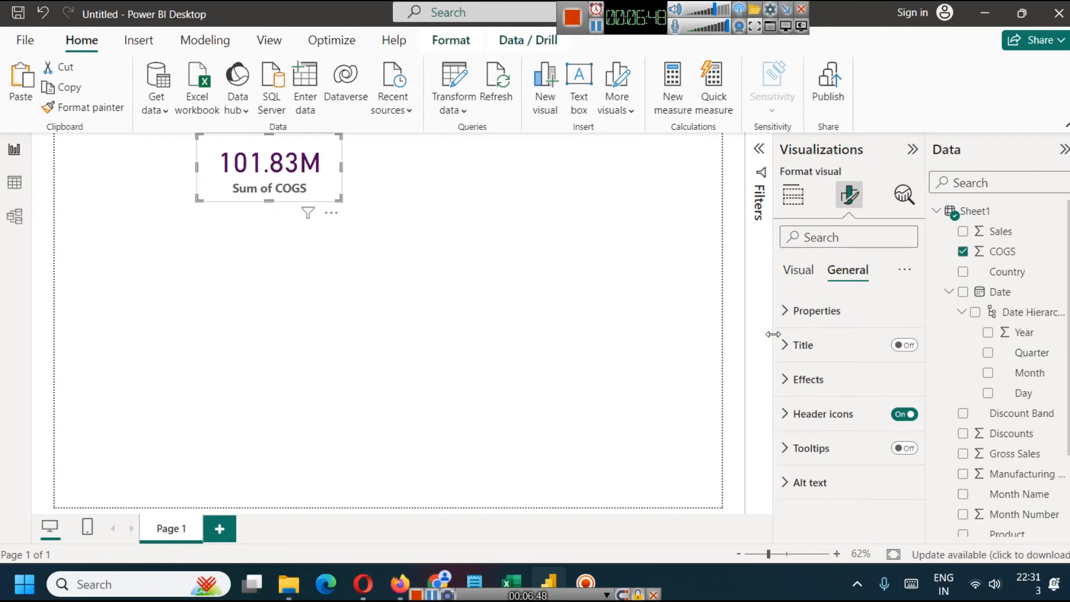
click(785, 270)
click(904, 345)
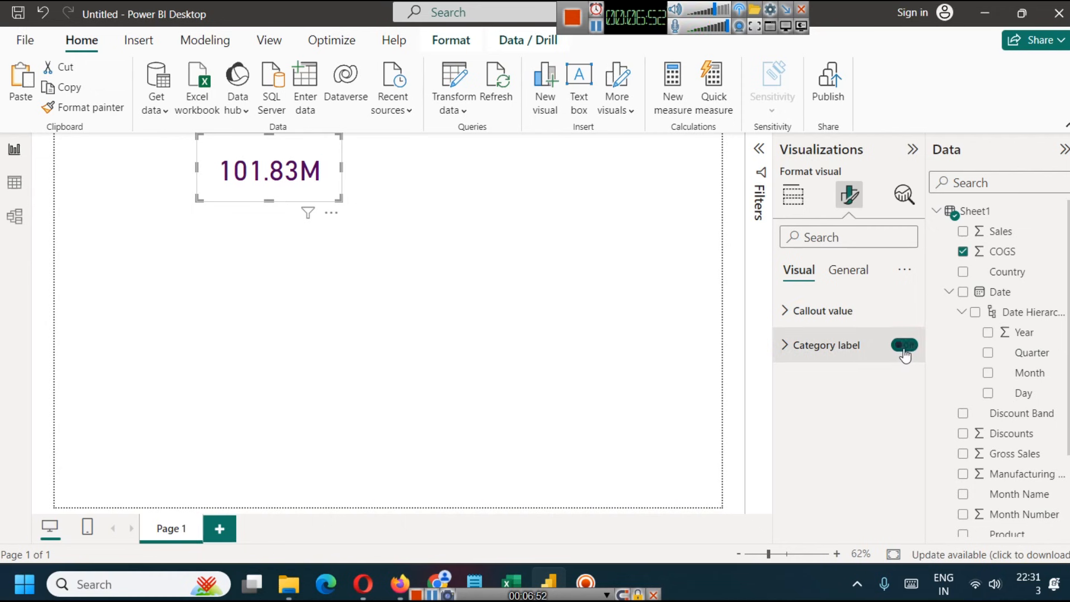
- Turn on the COGS card's title and set its text to "Total COGS"
click(848, 273)
click(904, 345)
click(786, 345)
click(827, 432)
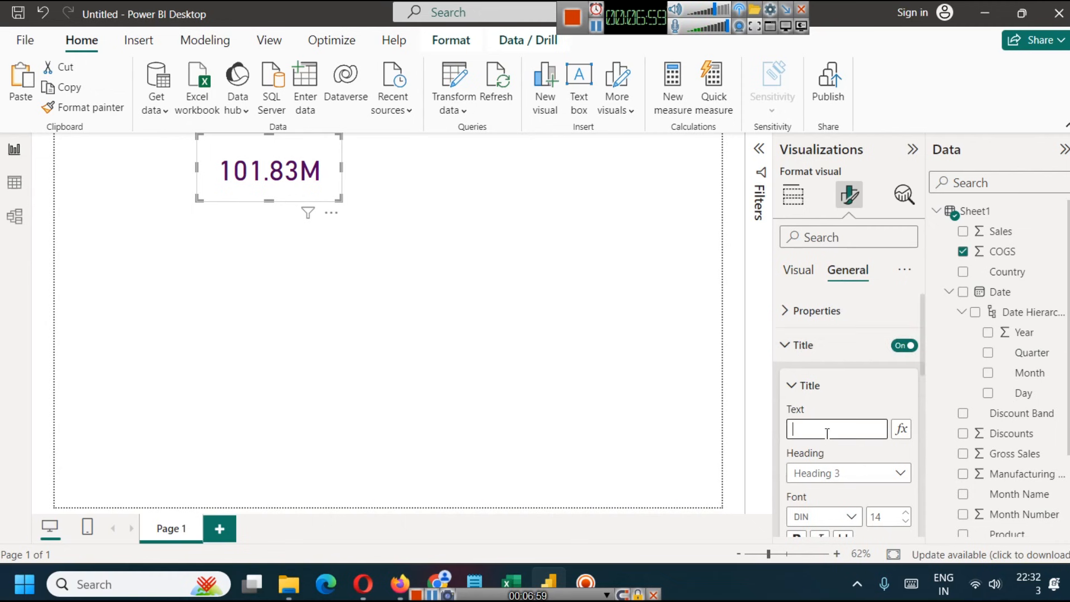
text(Total COGS)
- Format the "Total COGS" title with font size 20, centered horizontal alignment and bold
scroll(825, 412, down, 3)
scroll(899, 346, up, 6)
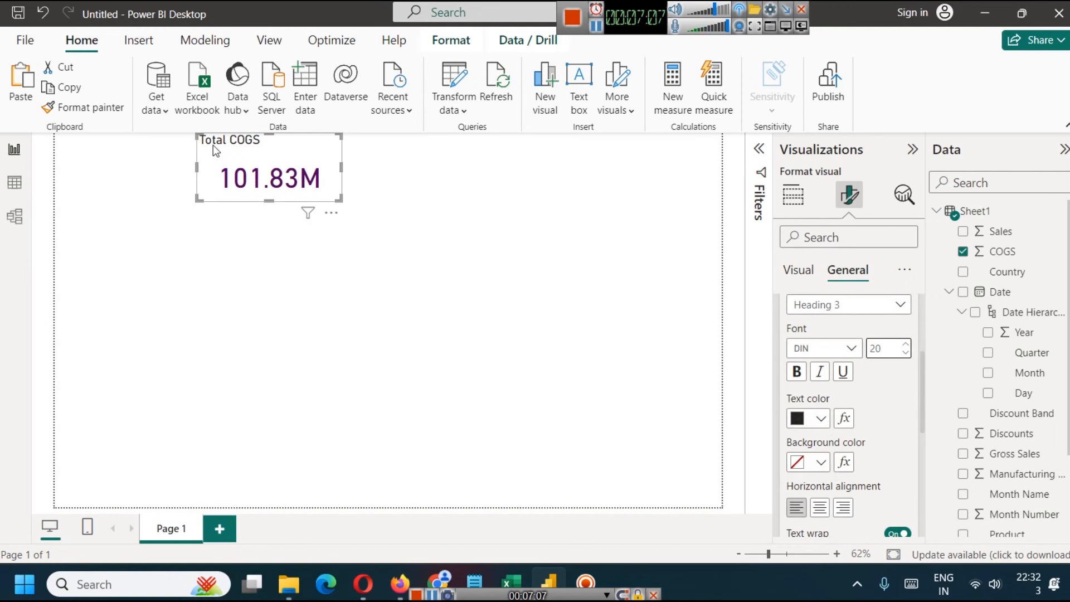
click(819, 514)
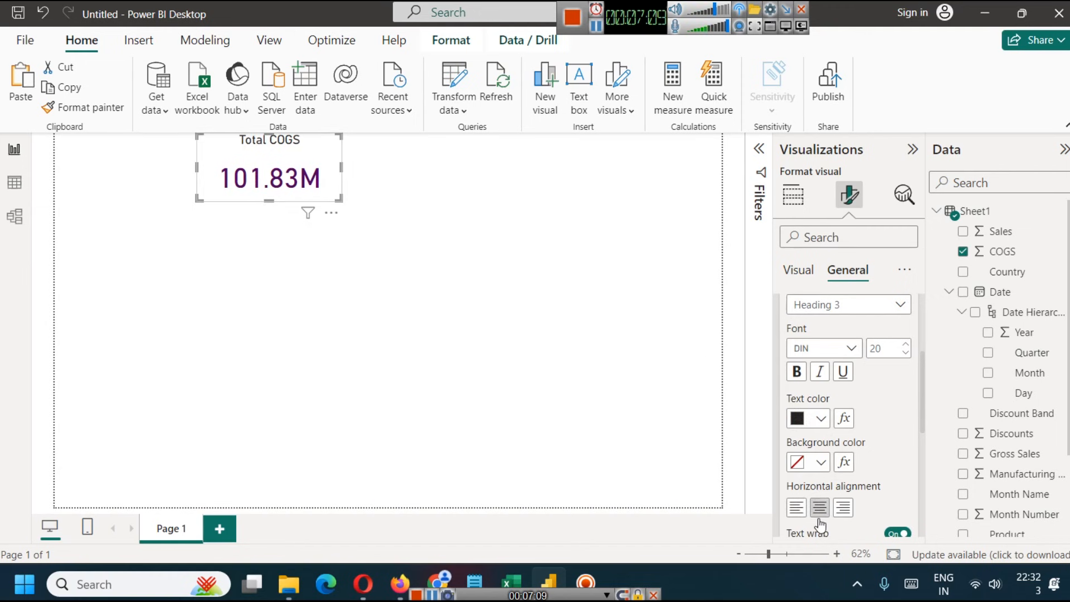
click(801, 383)
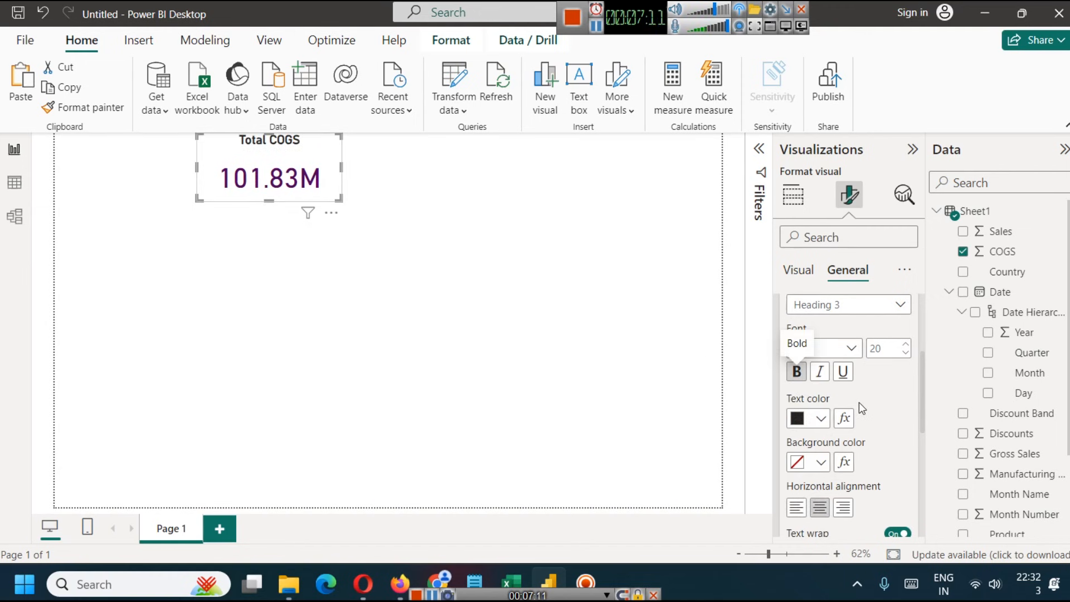
- Turn on the COGS card's subtitle and enter the placeholder text "gffdgdf"
scroll(862, 390, down, 3)
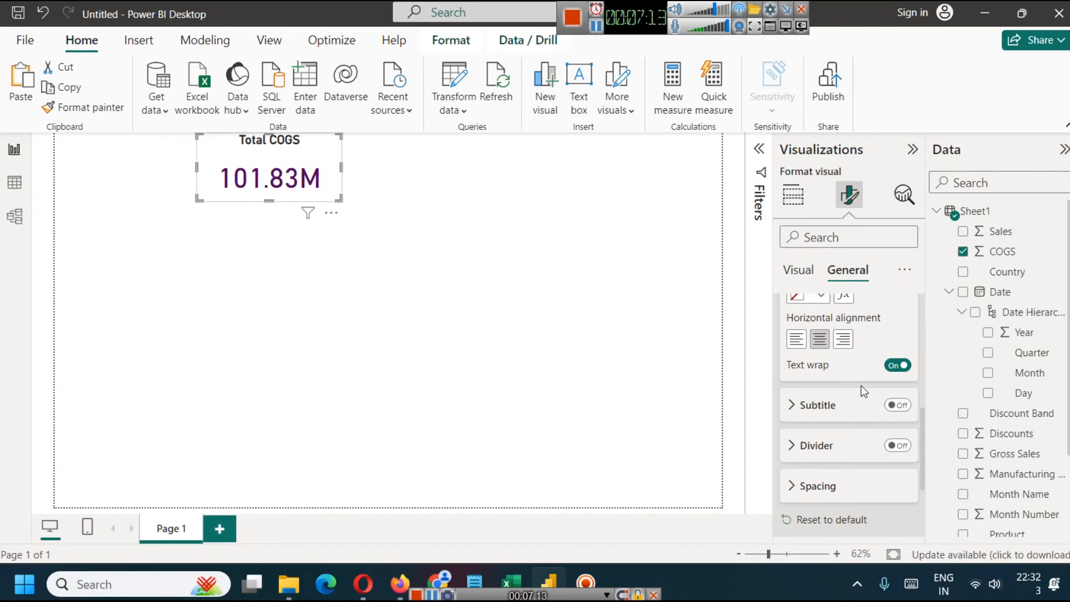
click(894, 410)
click(894, 410)
click(895, 410)
click(791, 414)
click(814, 450)
text(gffdgdf)
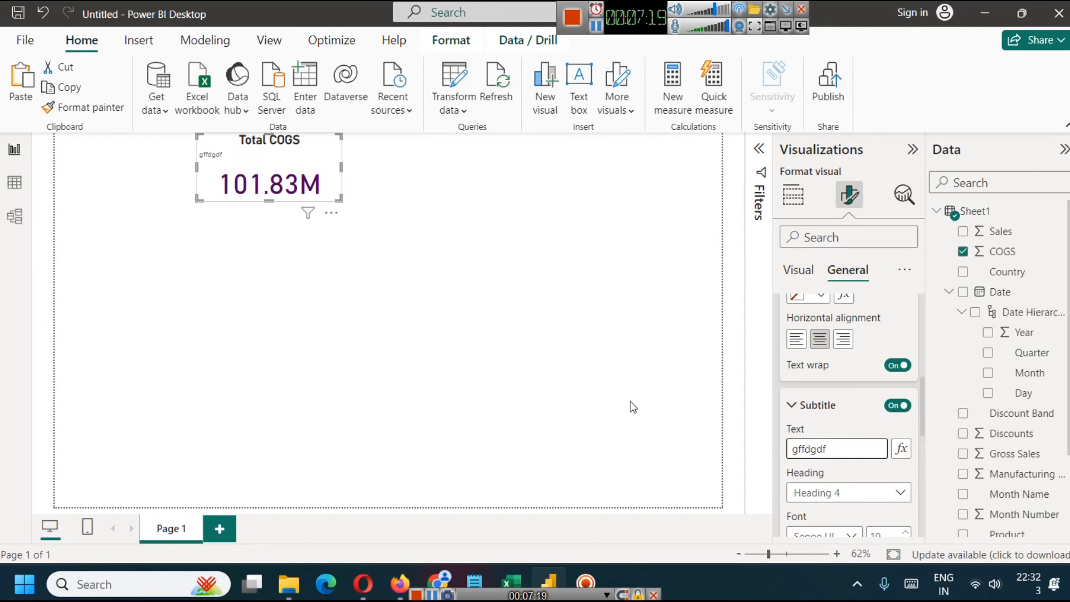
click(633, 406)
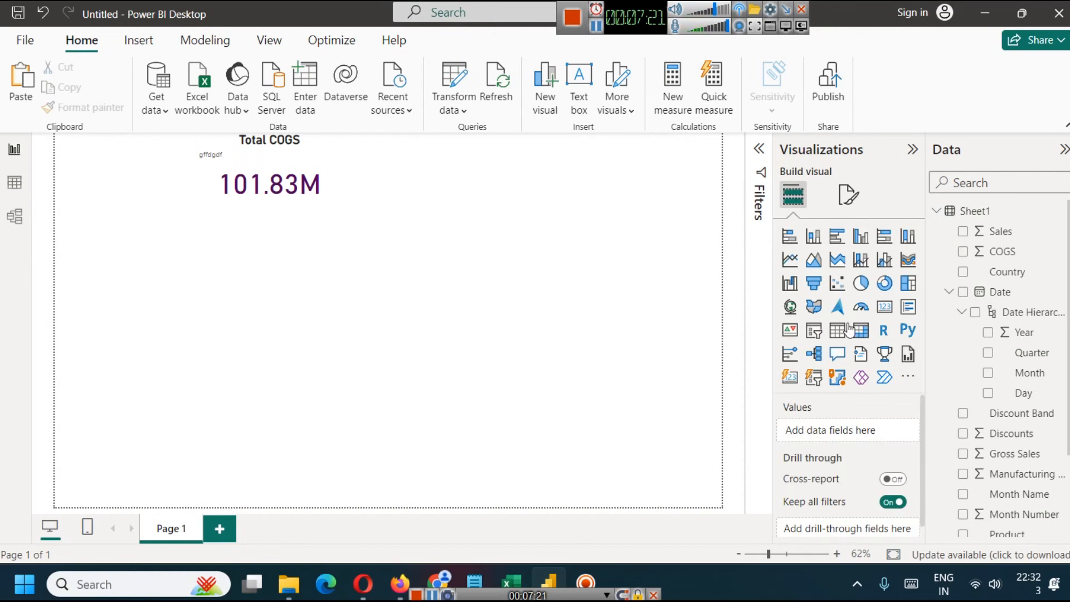
- Turn off the COGS card's subtitle and turn on the divider beneath its title
click(848, 195)
click(322, 146)
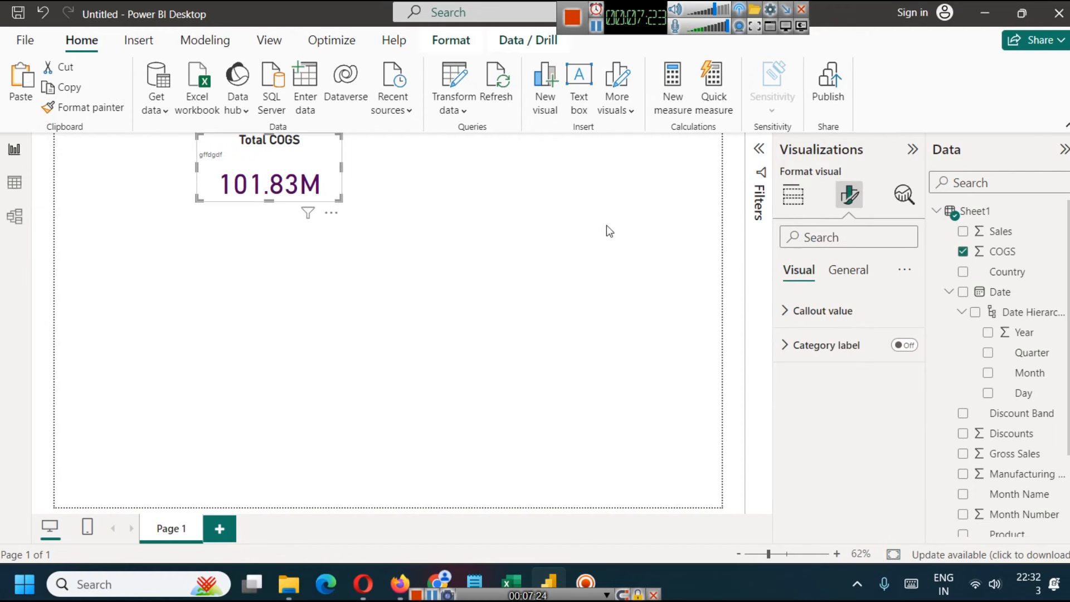
click(863, 276)
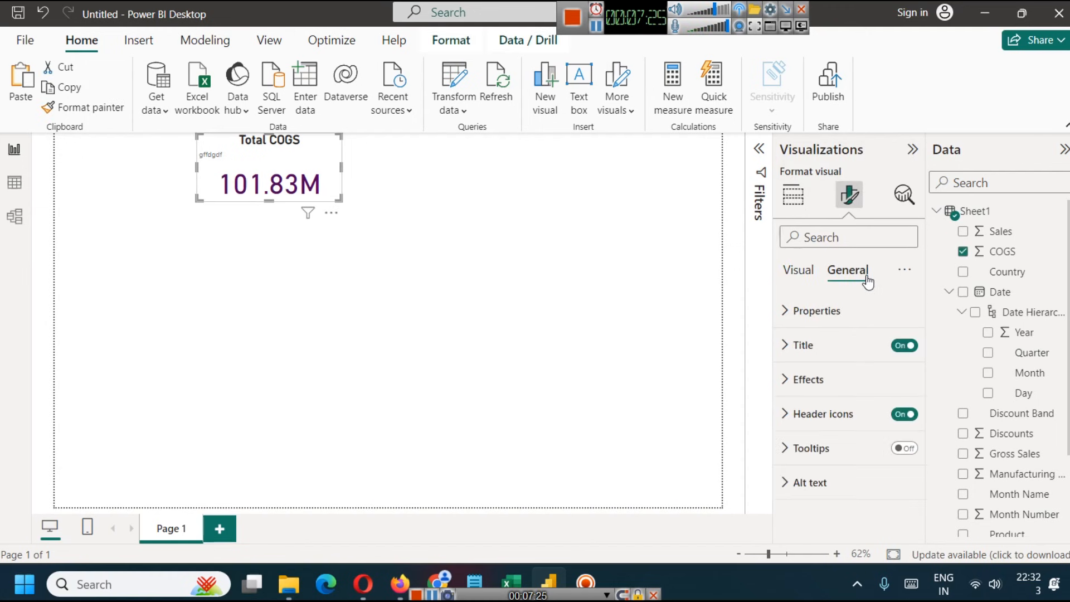
click(785, 356)
scroll(844, 405, down, 3)
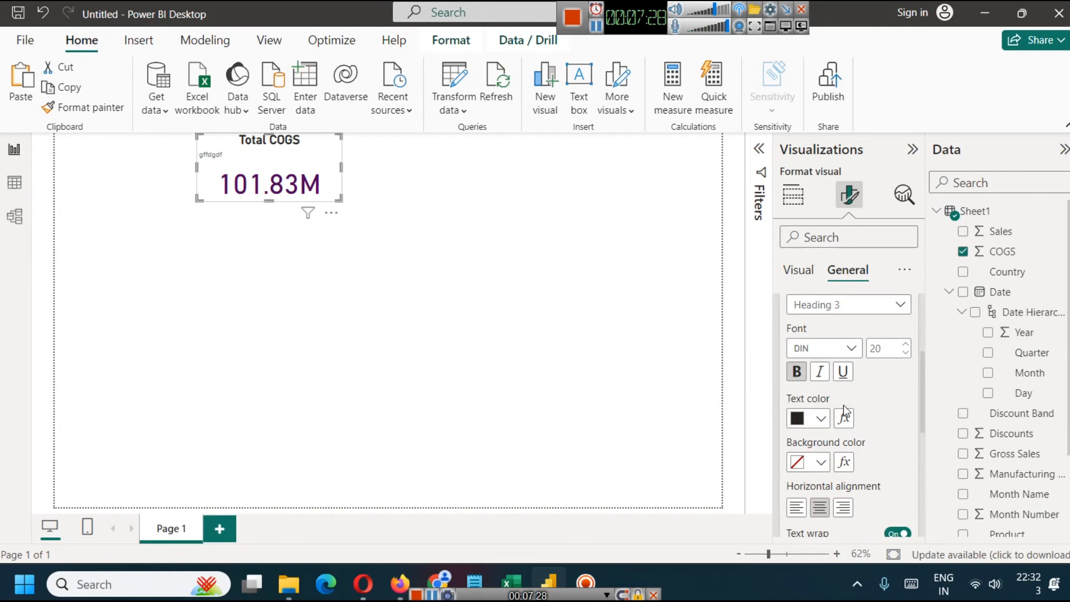
scroll(844, 405, up, 5)
click(792, 386)
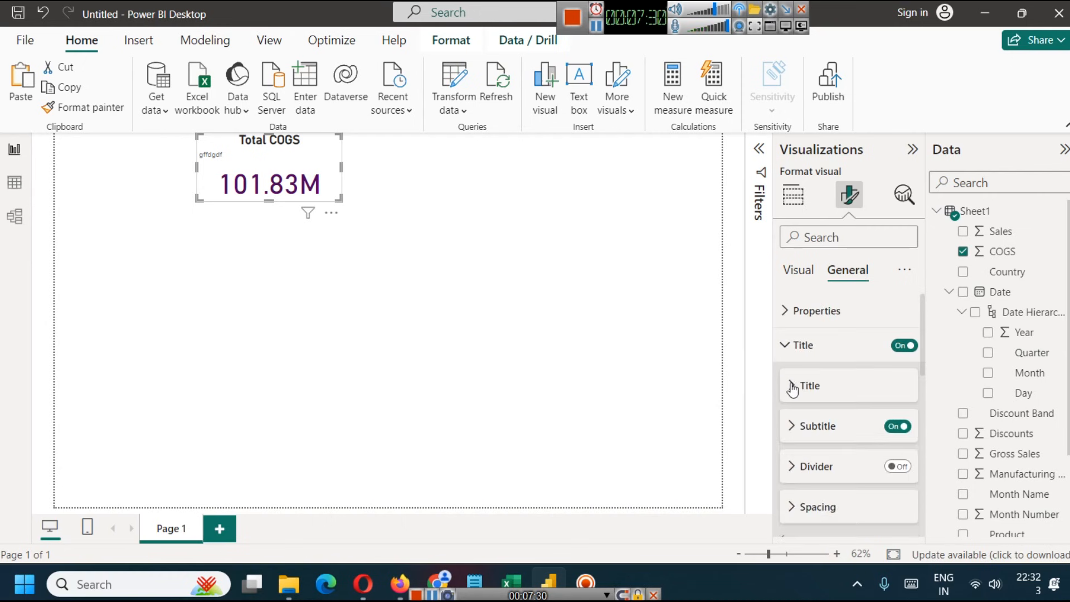
click(902, 427)
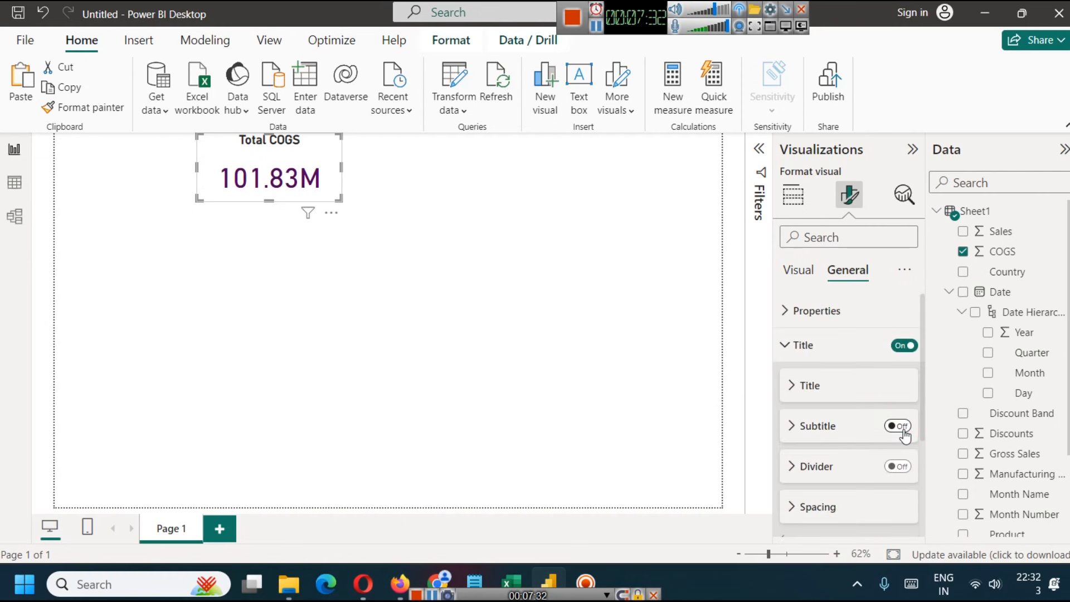
click(901, 471)
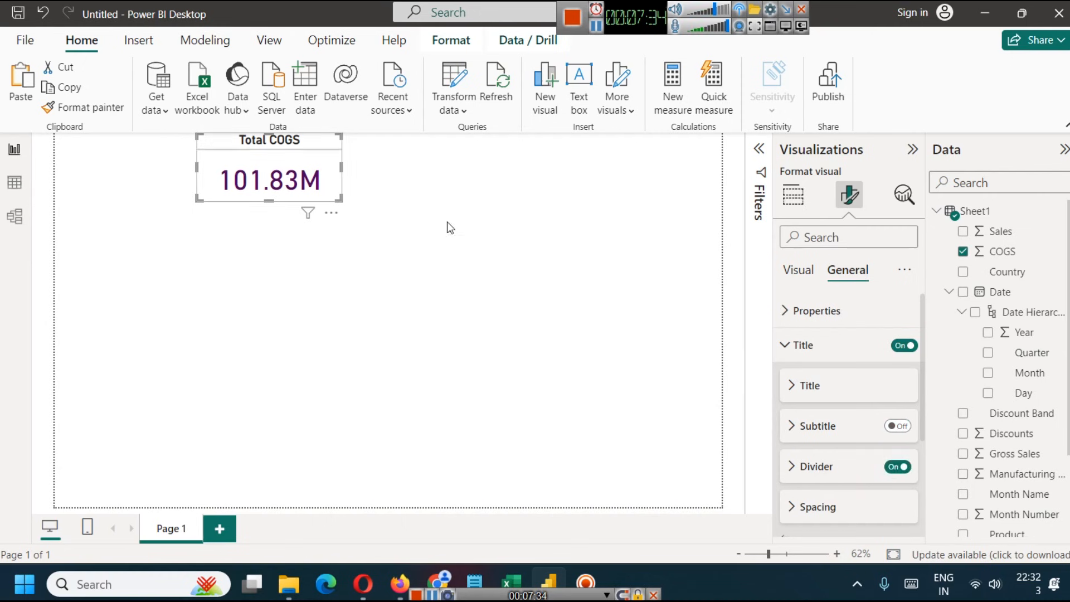
- Customize the COGS card's title spacing, with 2 px below the title and 0 px below the title area
click(826, 496)
scroll(853, 468, down, 3)
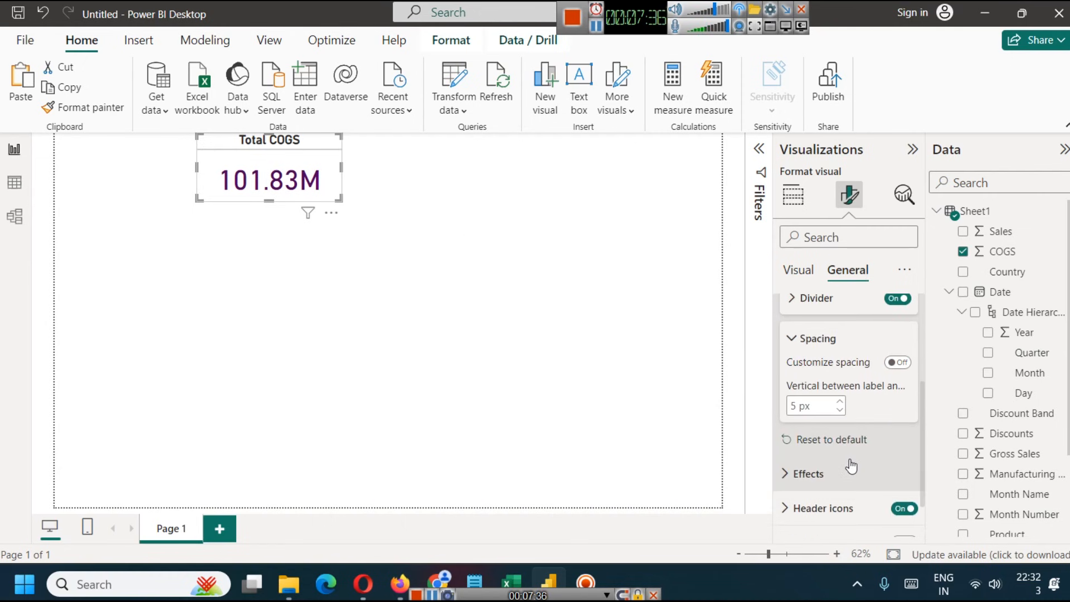
click(898, 363)
click(839, 401)
click(840, 402)
click(839, 401)
click(840, 402)
click(840, 410)
click(840, 411)
click(840, 411)
click(840, 411)
click(840, 411)
click(840, 411)
click(840, 411)
click(840, 410)
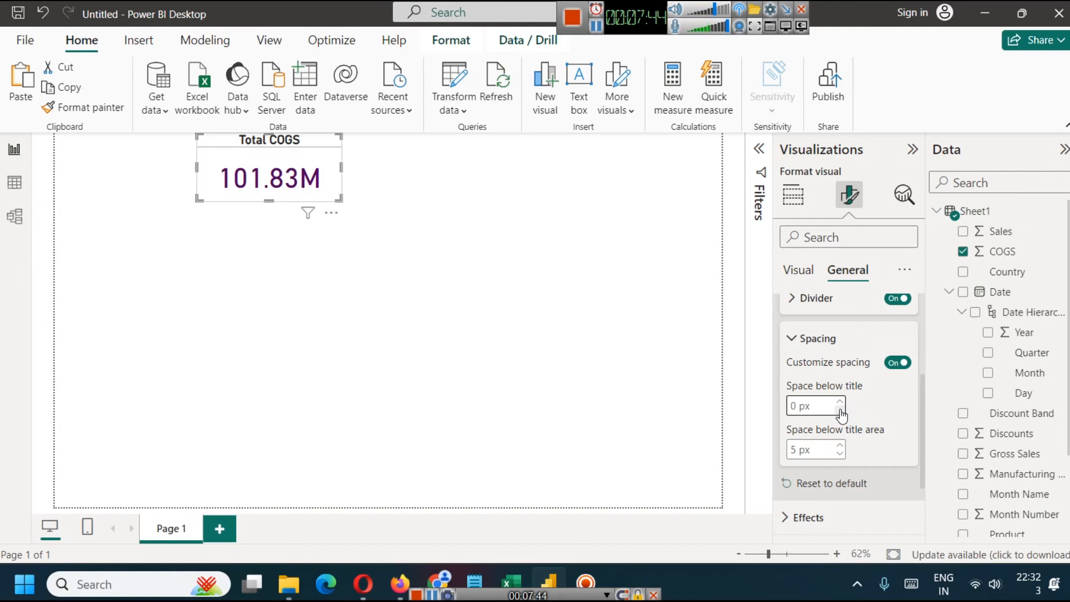
click(839, 401)
click(840, 401)
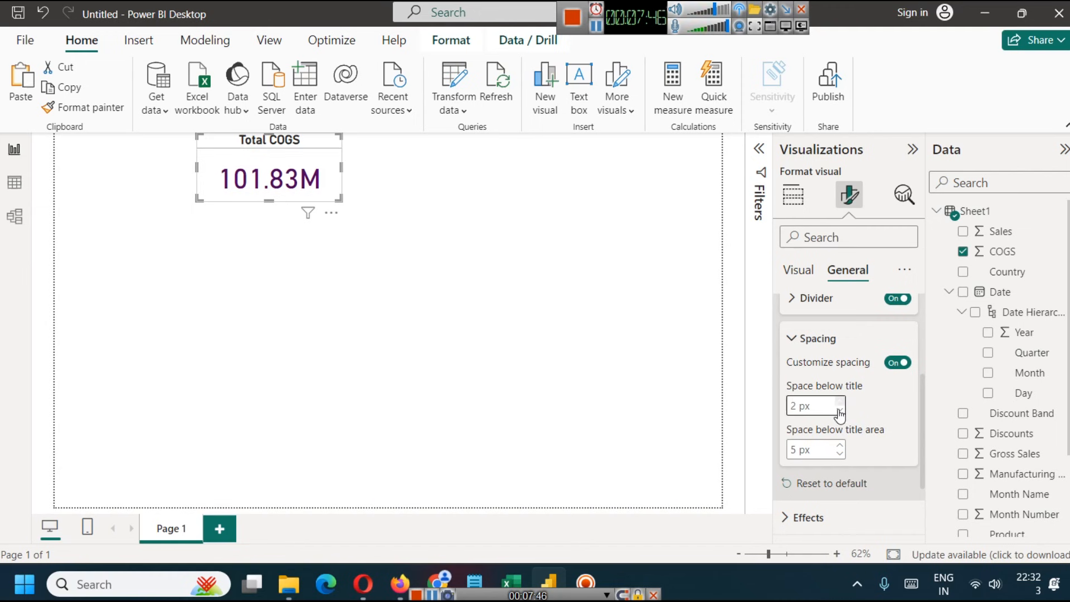
click(839, 456)
click(840, 456)
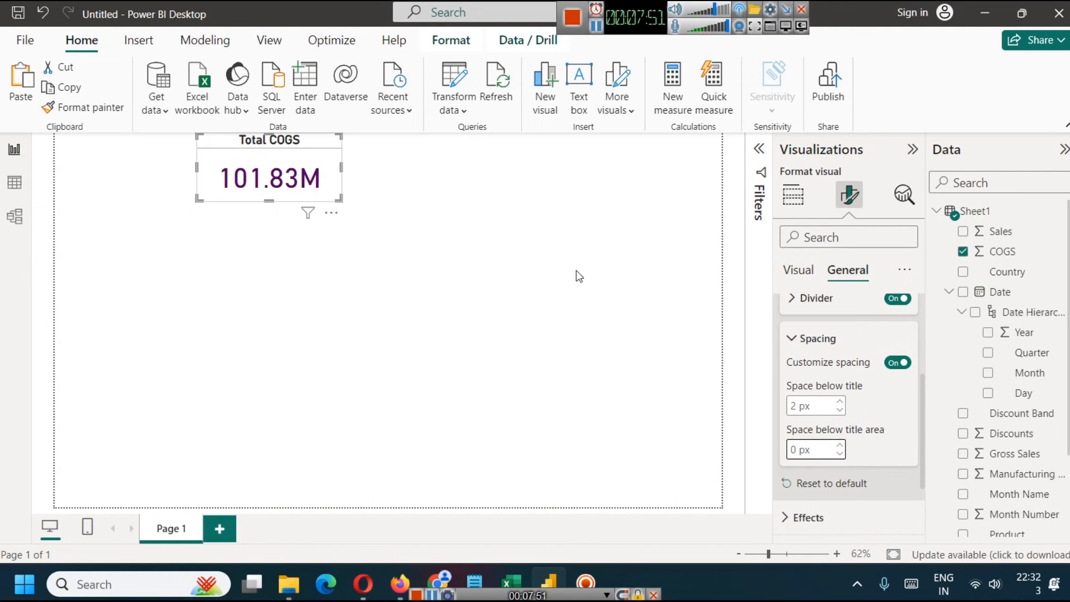
- Try light grey, pink and light blue as the background colour of the COGS card
scroll(820, 418, down, 2)
click(800, 424)
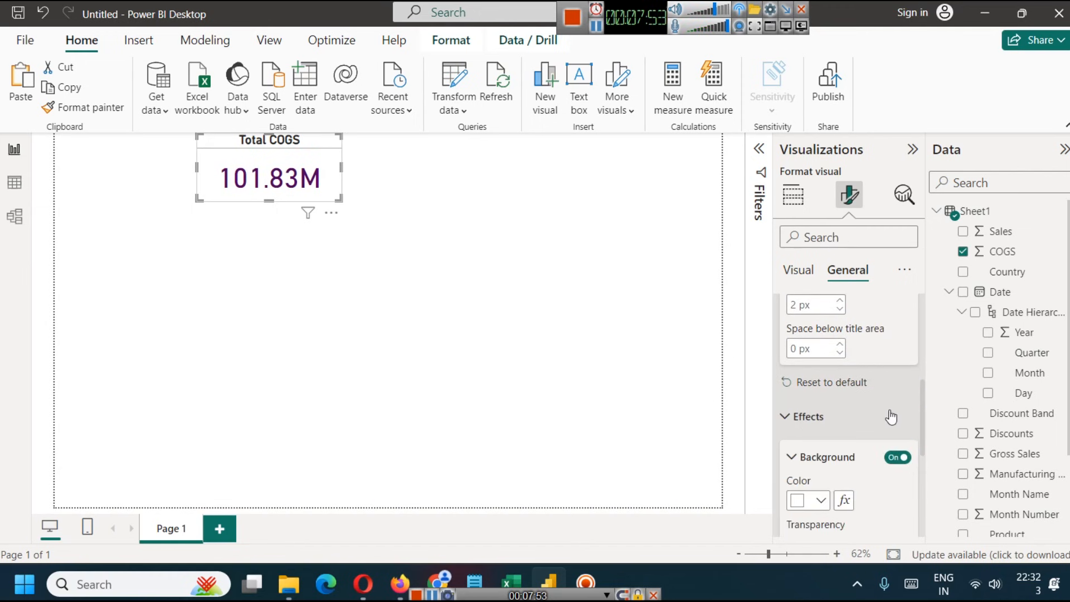
scroll(880, 407, down, 2)
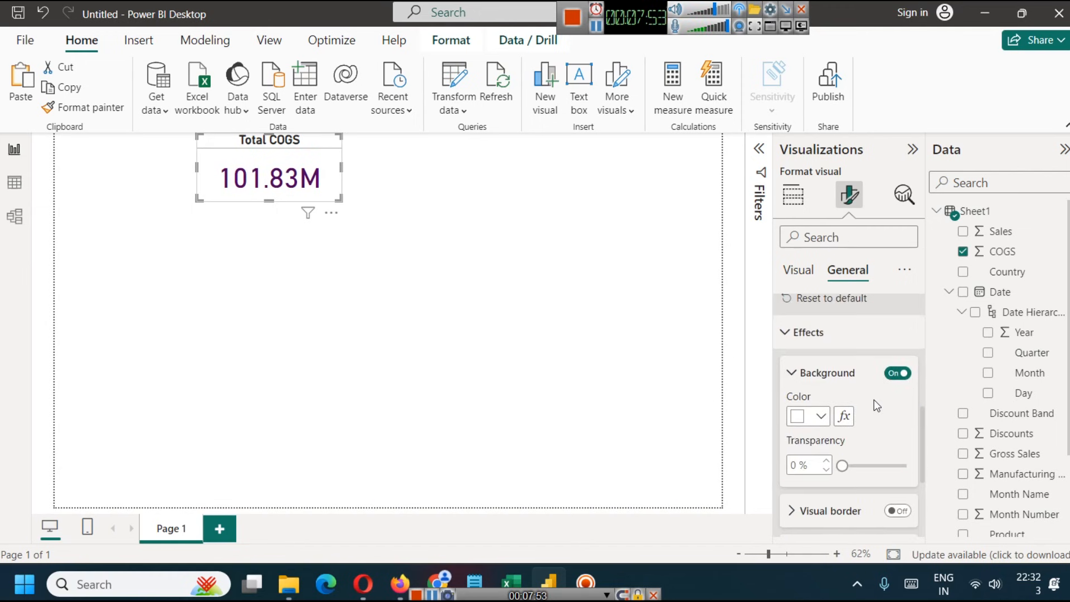
click(825, 419)
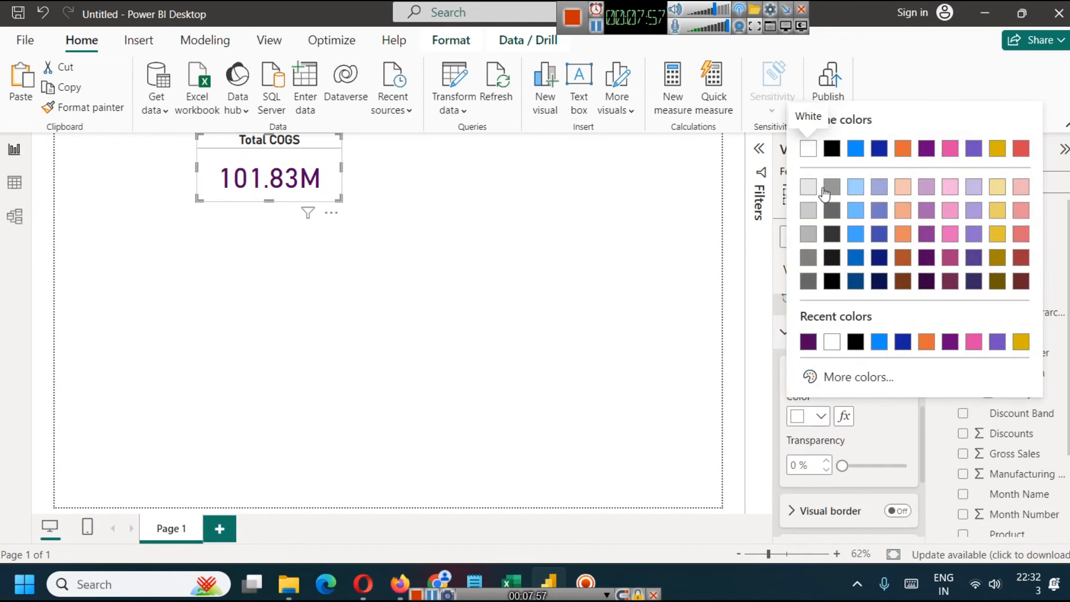
click(808, 192)
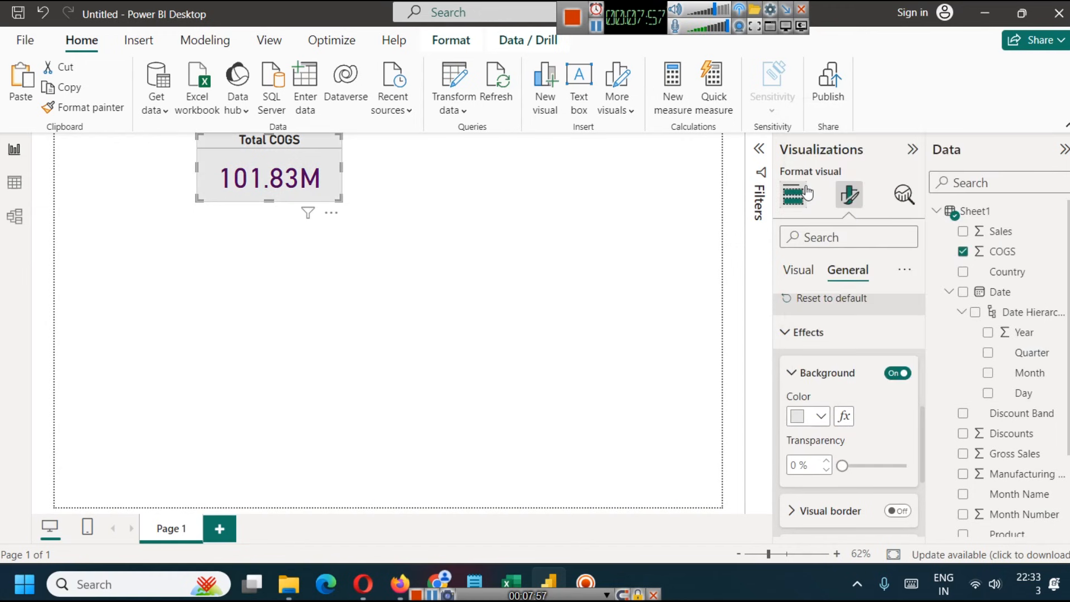
click(823, 418)
click(950, 210)
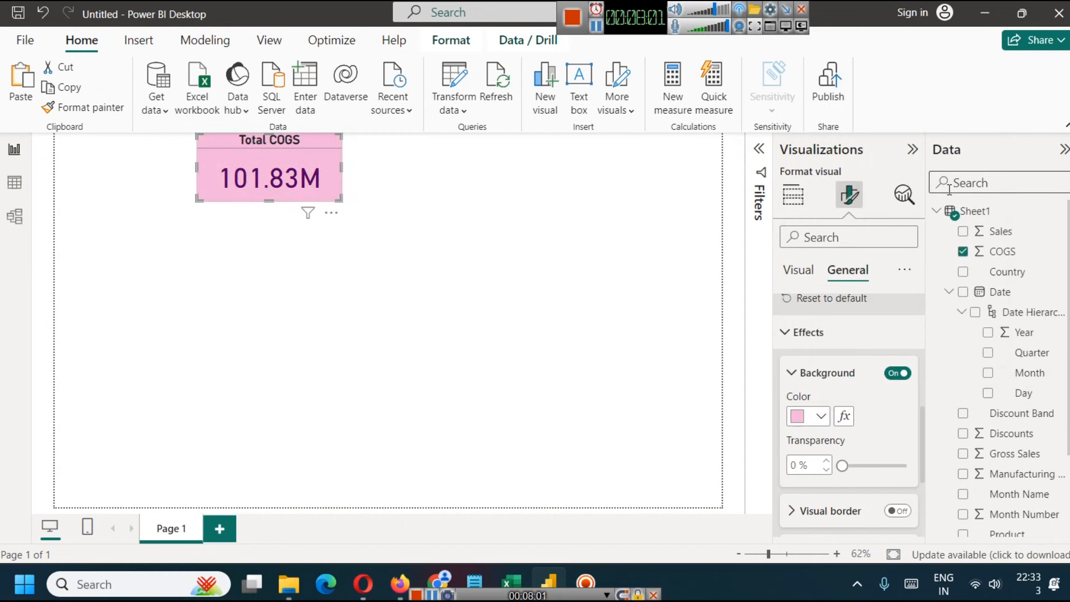
click(819, 418)
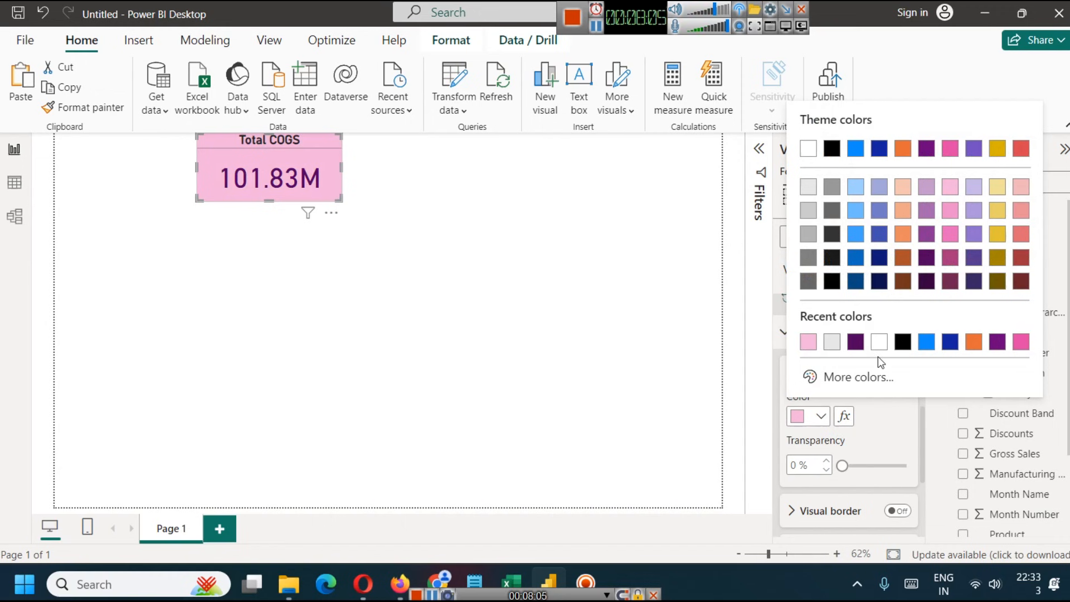
click(857, 186)
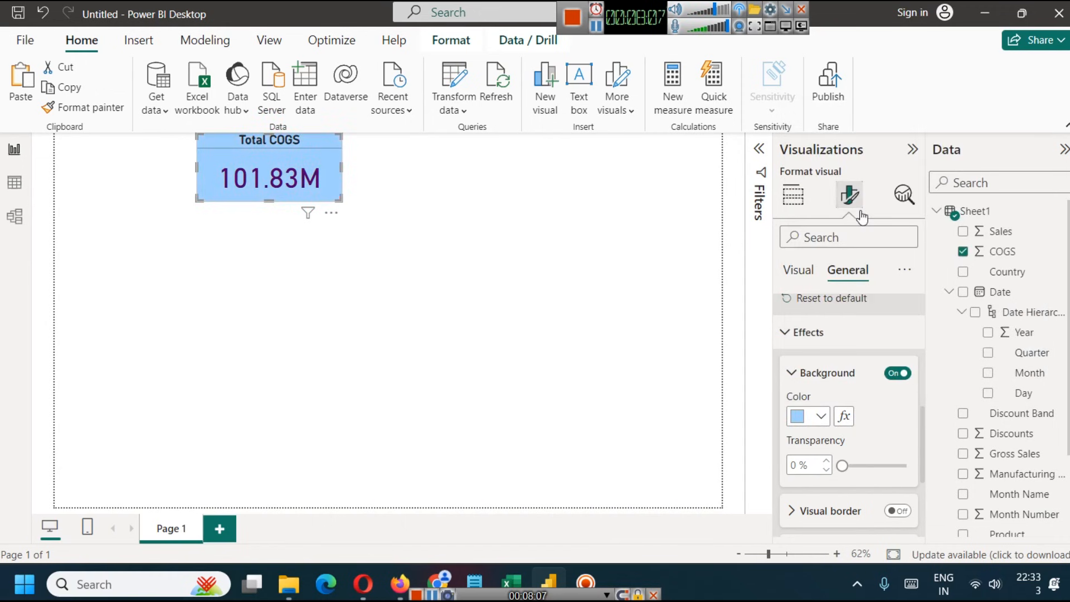
- Give the COGS card a custom pale beige background colour, #F1E1DB
click(830, 418)
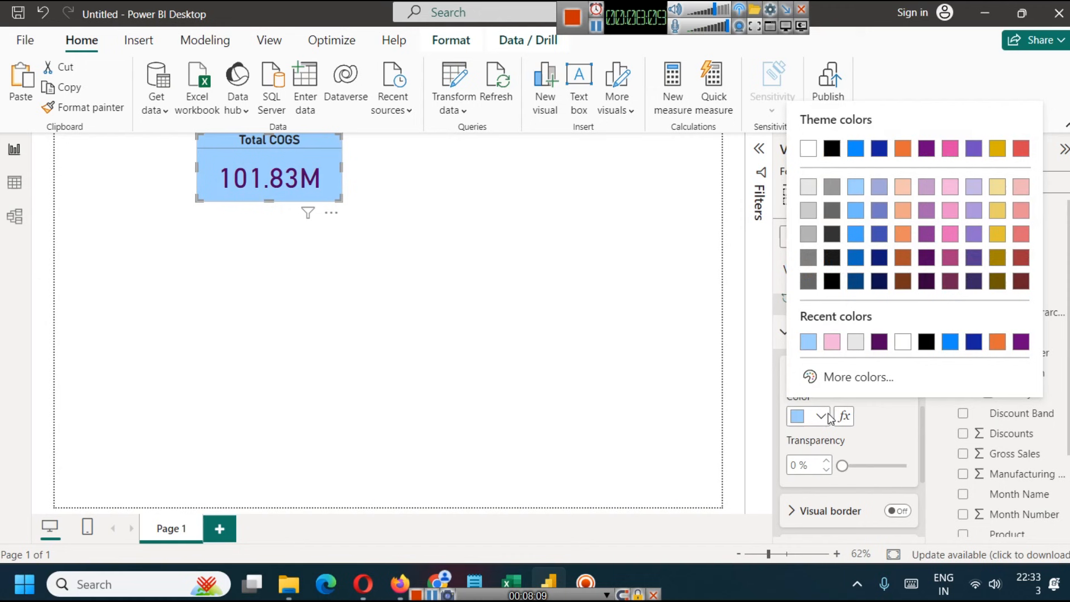
click(818, 417)
click(819, 417)
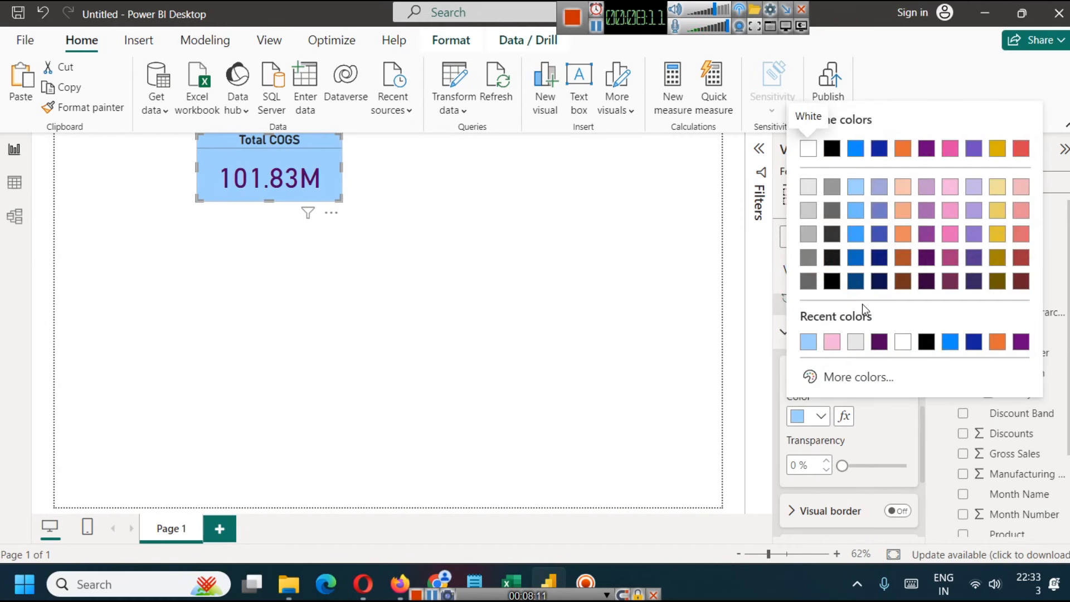
click(845, 378)
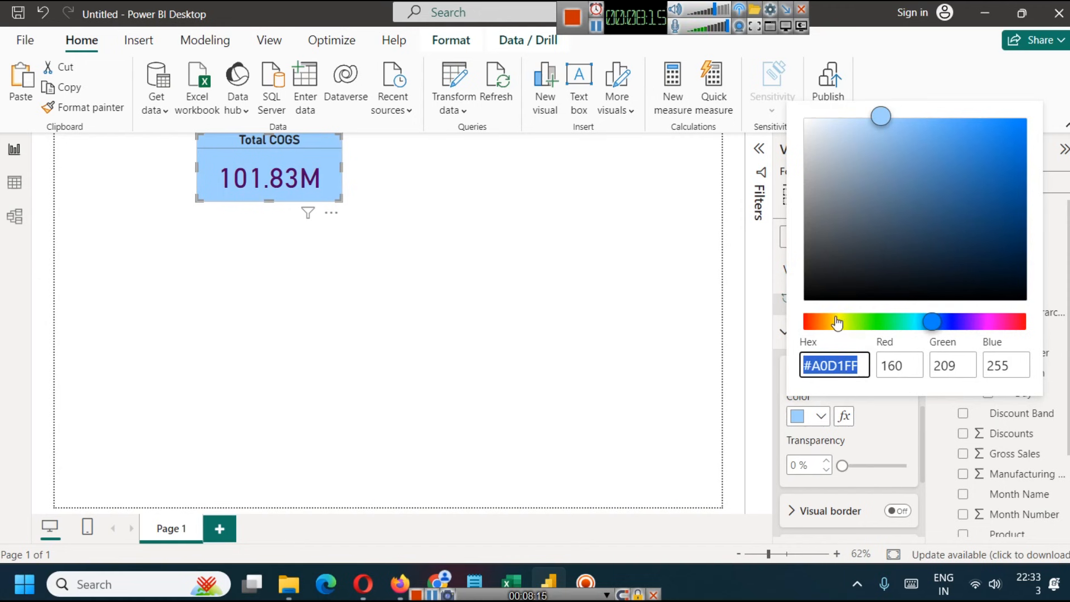
click(816, 326)
drag(882, 116, 827, 135)
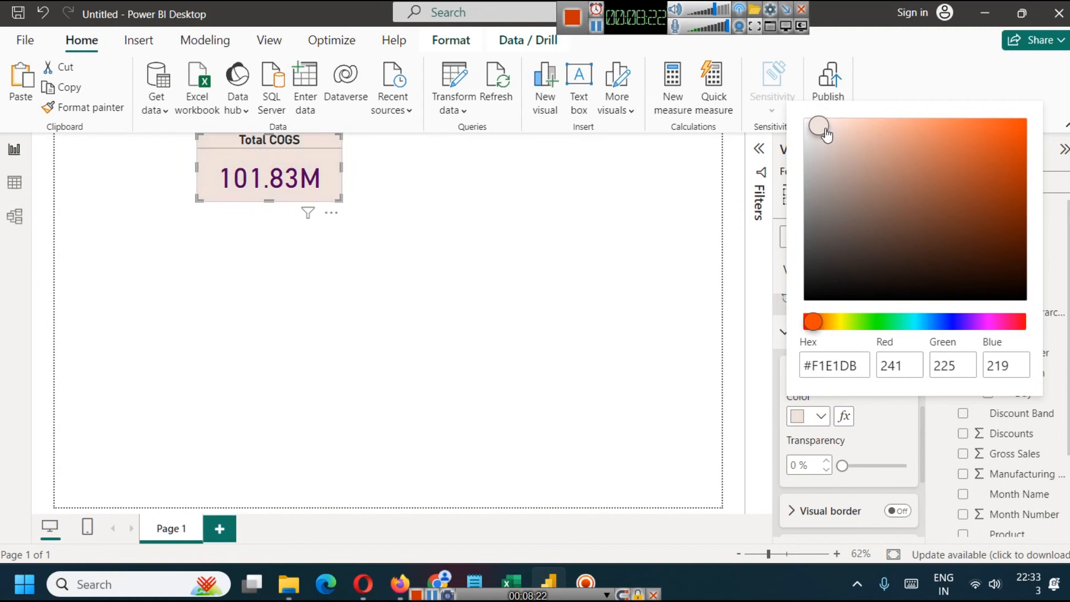
click(654, 239)
double_click(625, 232)
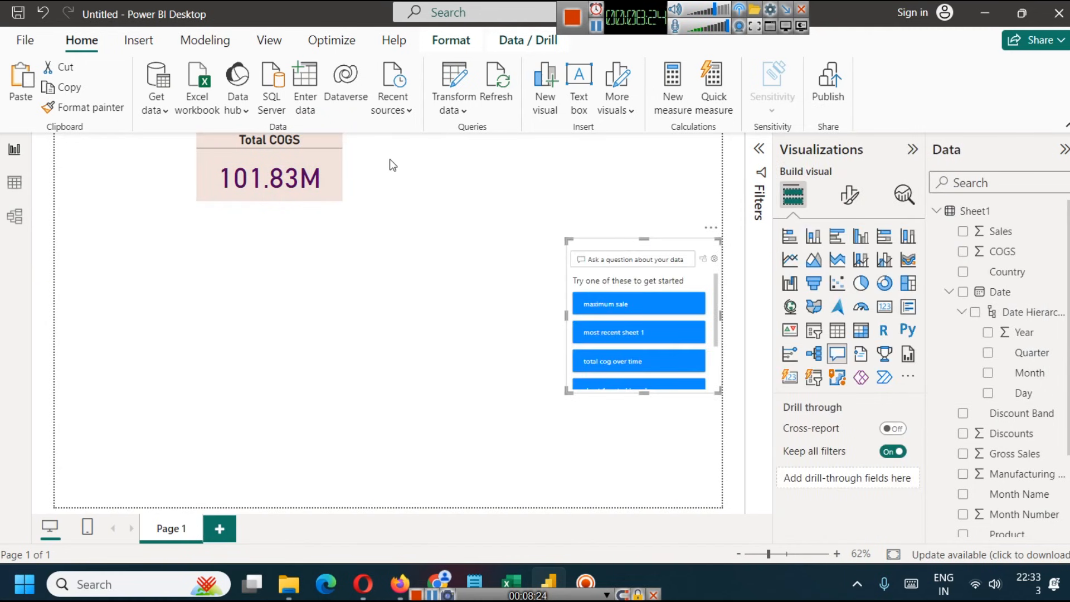
click(707, 230)
click(759, 244)
- Turn on the shadow effect for the COGS card
click(303, 152)
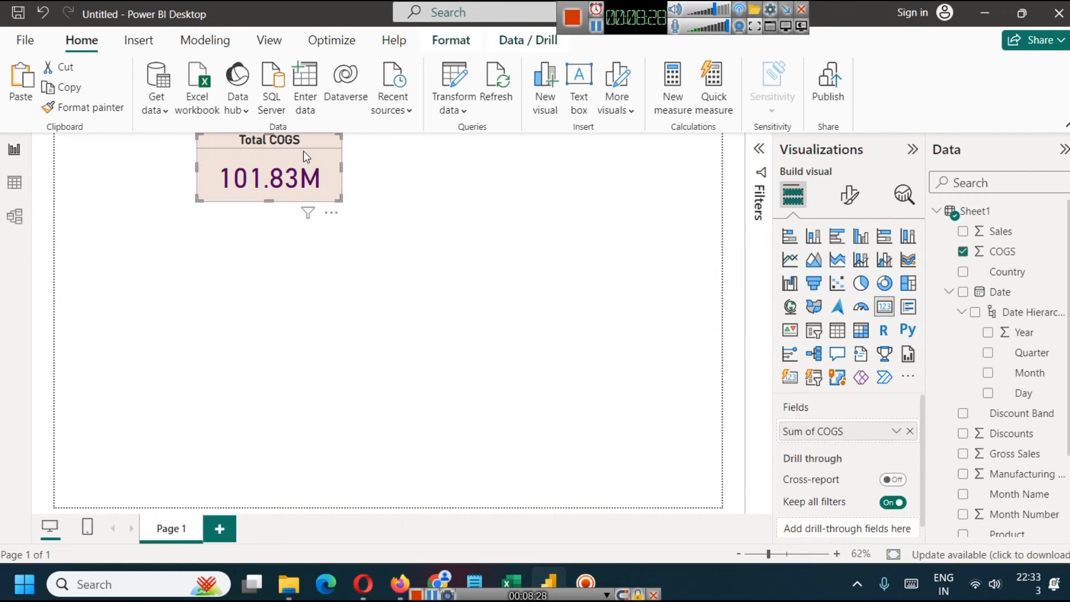
click(849, 195)
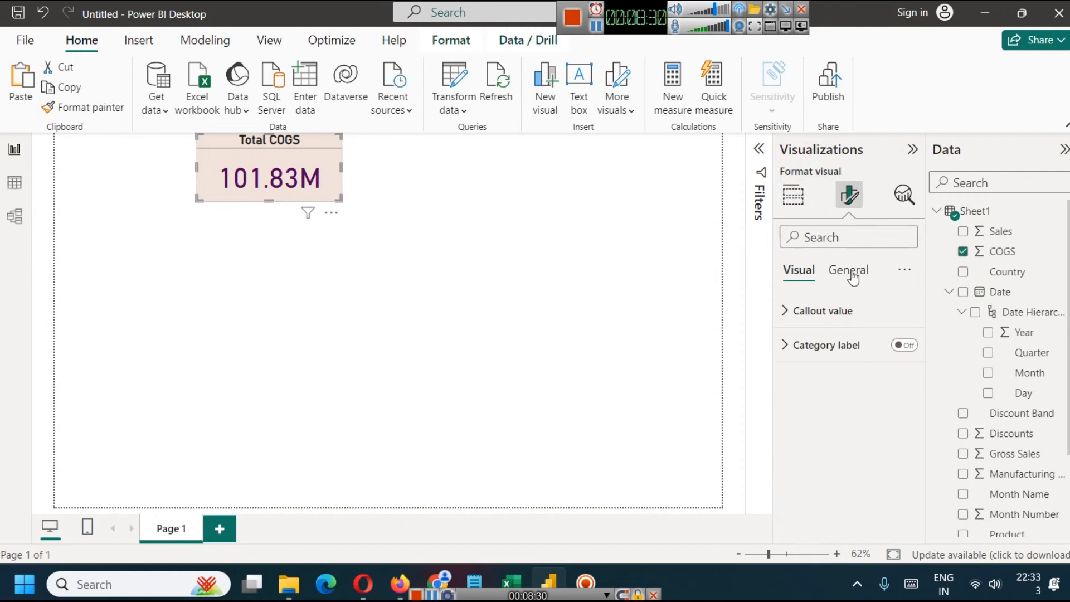
click(853, 277)
click(802, 377)
scroll(820, 390, down, 3)
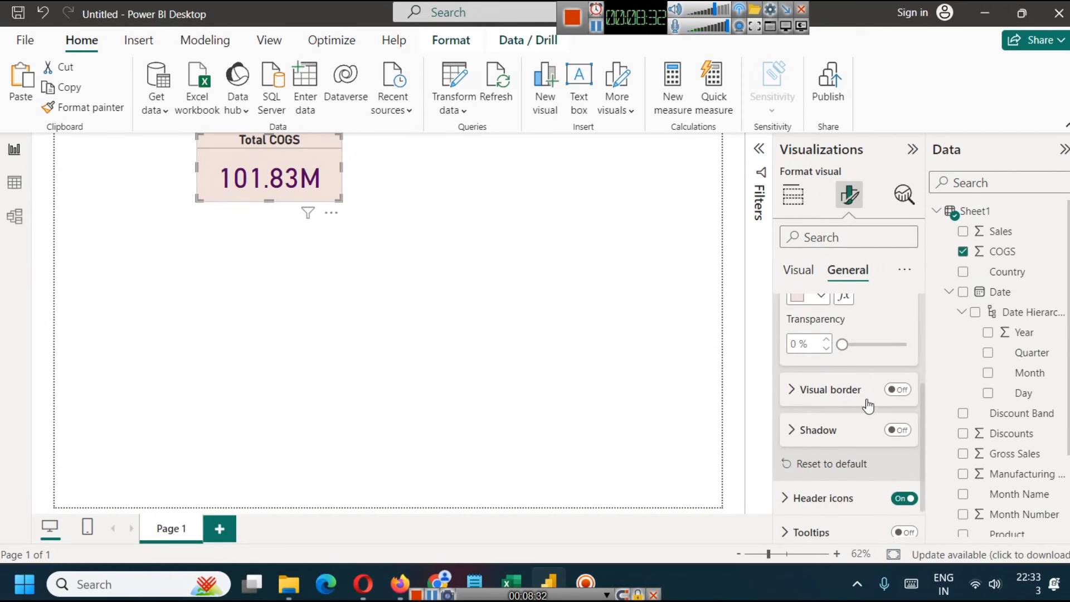
click(897, 430)
click(574, 276)
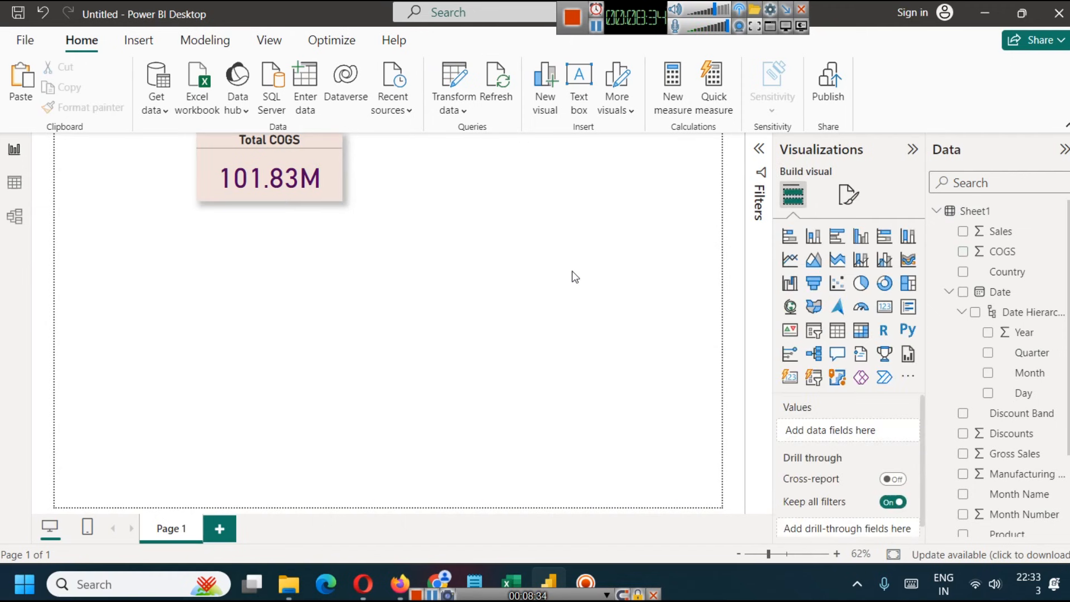
- Move the COGS card slightly lower and place two copies of it beside it in an aligned row
click(326, 161)
click(427, 176)
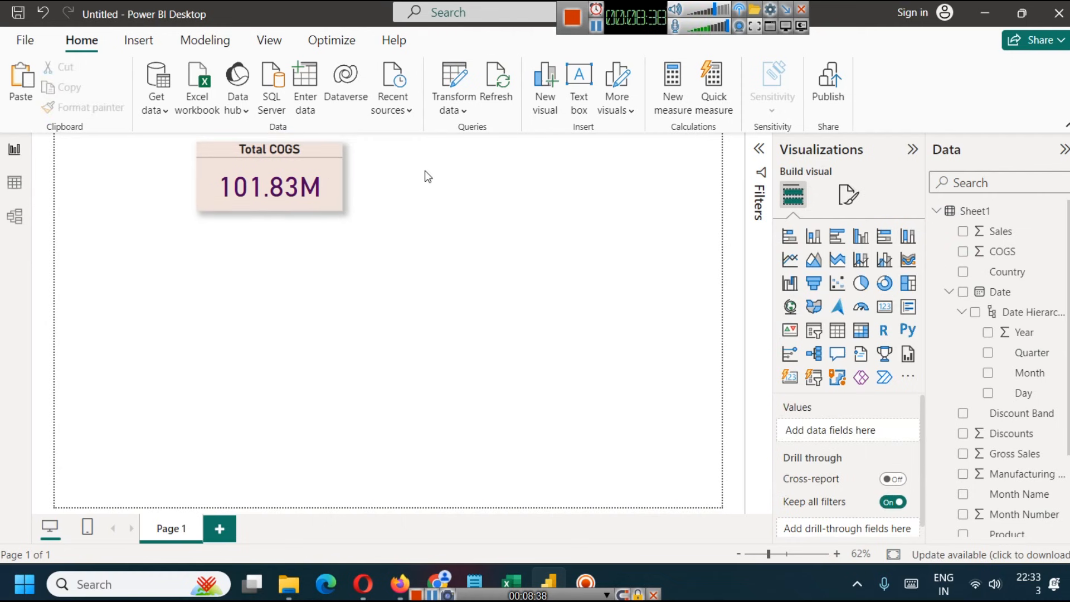
click(316, 153)
key(ctrl+c)
key(ctrl+v)
drag(319, 186, 629, 187)
key(ctrl+v)
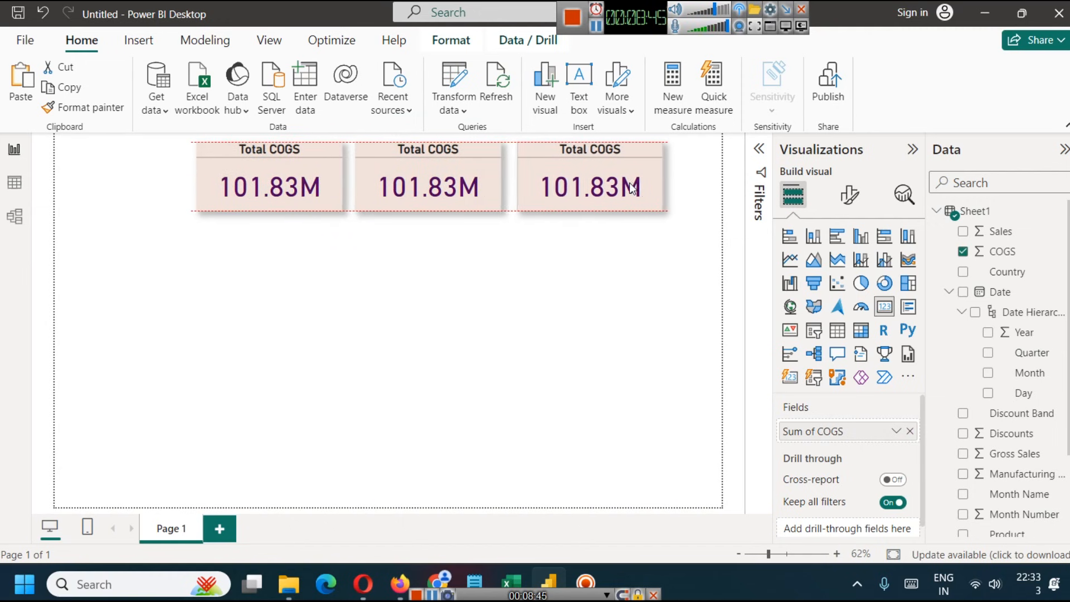
click(620, 294)
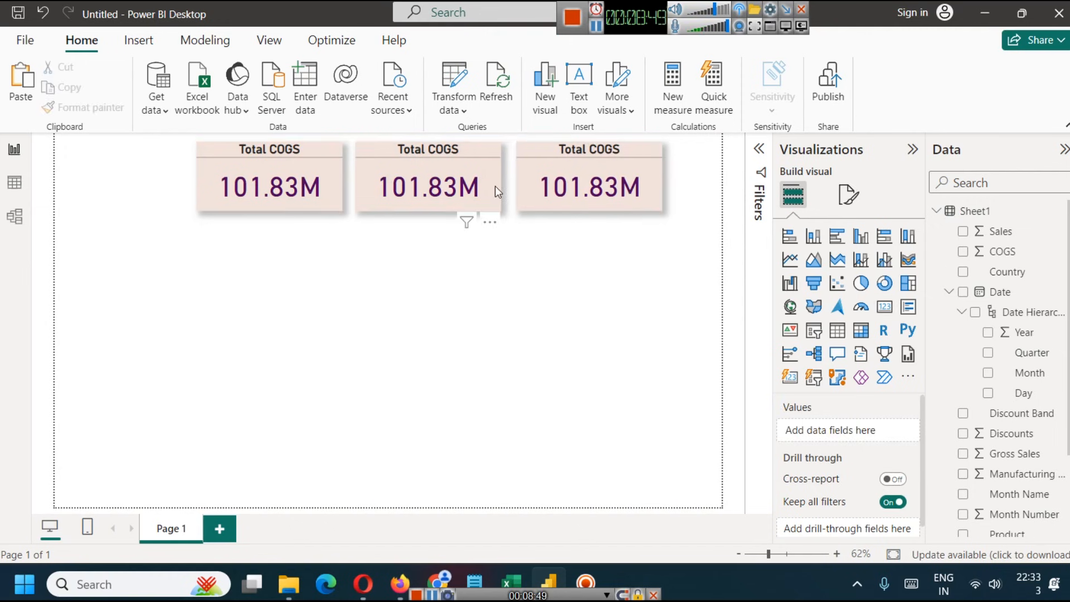
- Replace the COGS field in the middle card with the Sales field
click(474, 166)
click(910, 431)
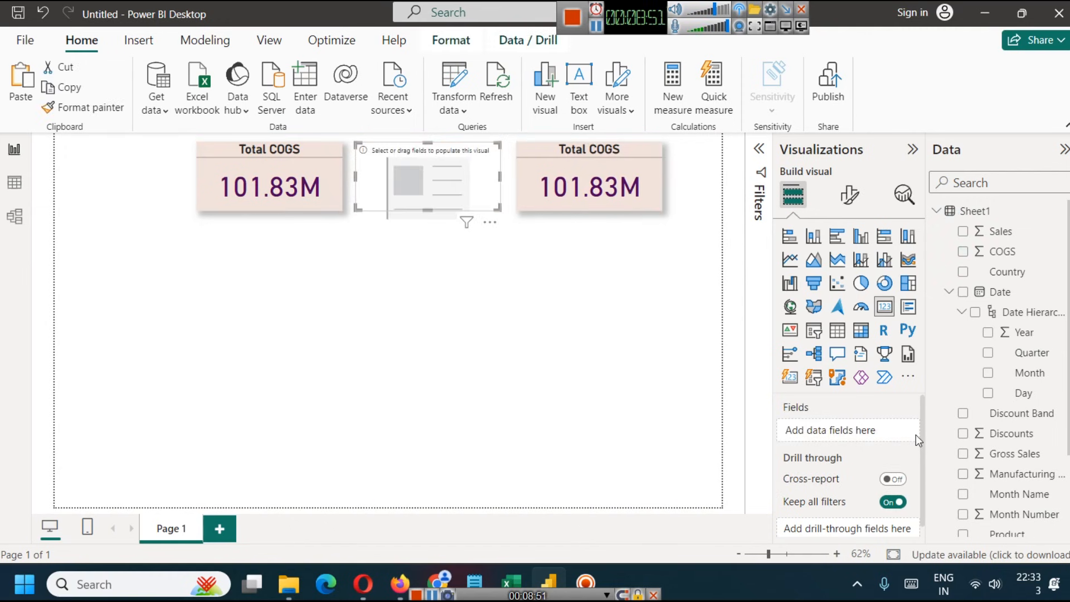
drag(1006, 235, 854, 430)
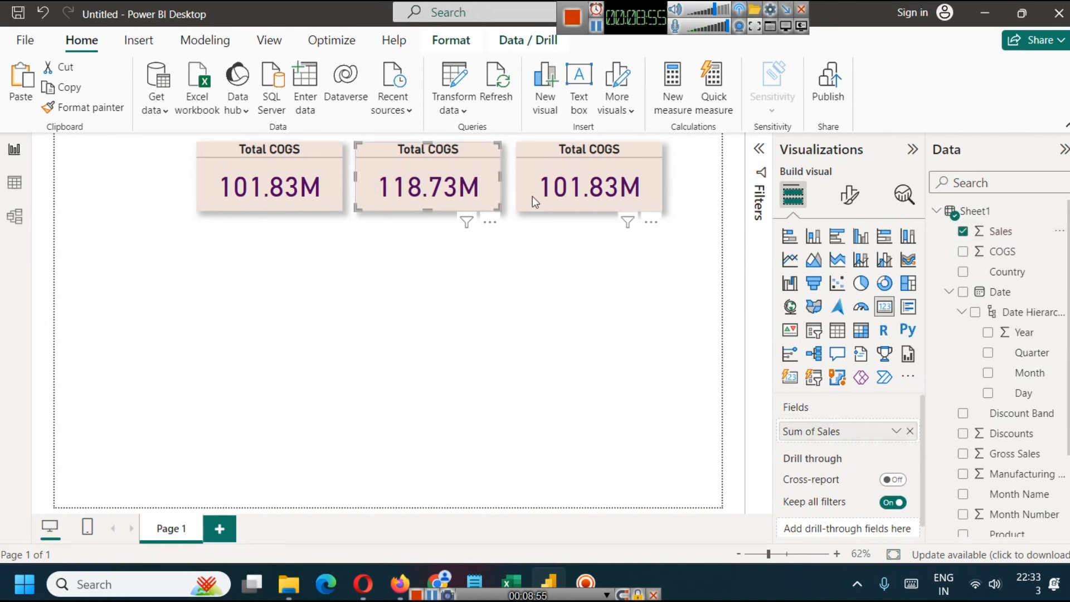
- Change the middle card's title text to "Total Sales"
click(849, 195)
click(848, 272)
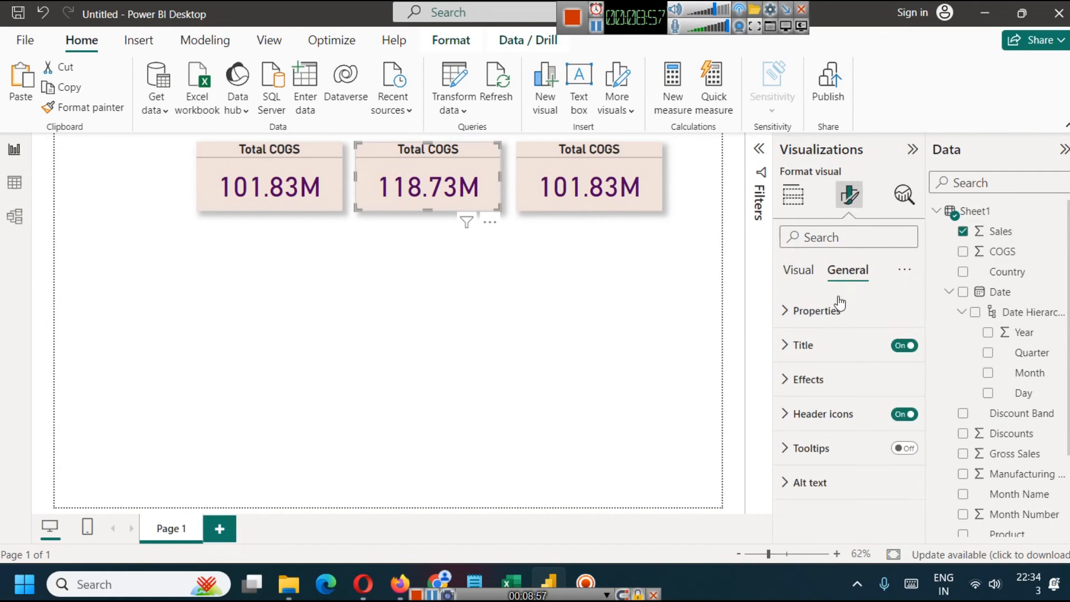
click(791, 345)
double_click(825, 427)
text(Sales)
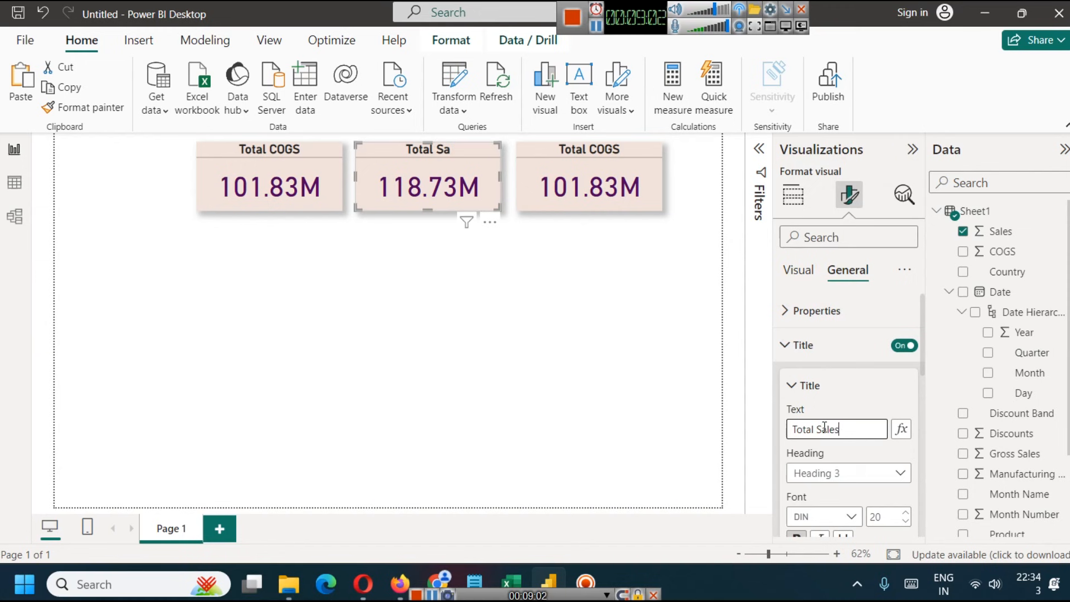
click(668, 377)
- Replace the COGS field in the third card with the Profit field
click(642, 154)
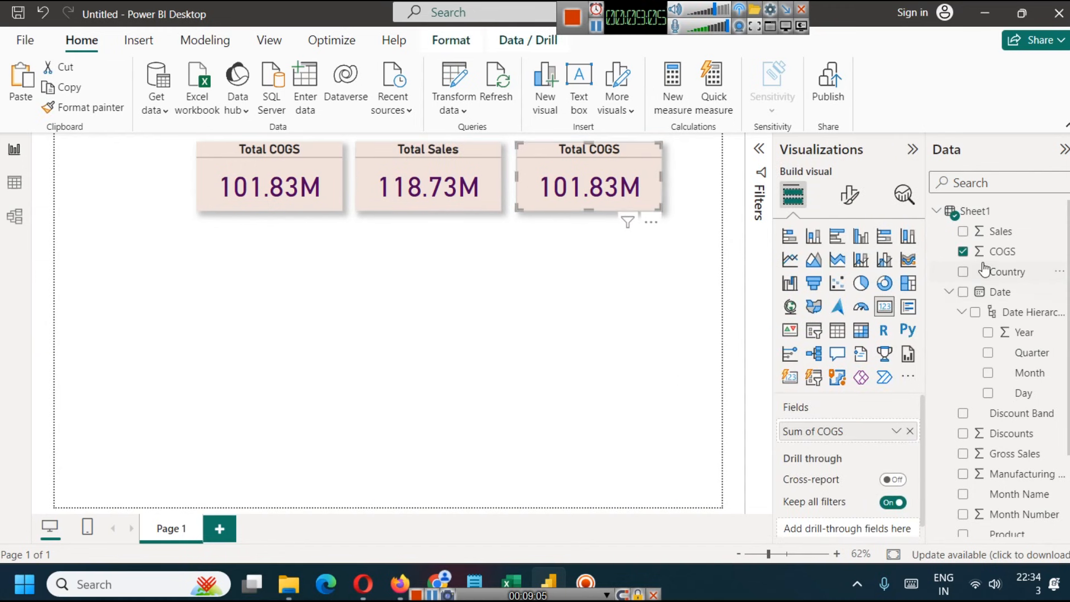
click(909, 431)
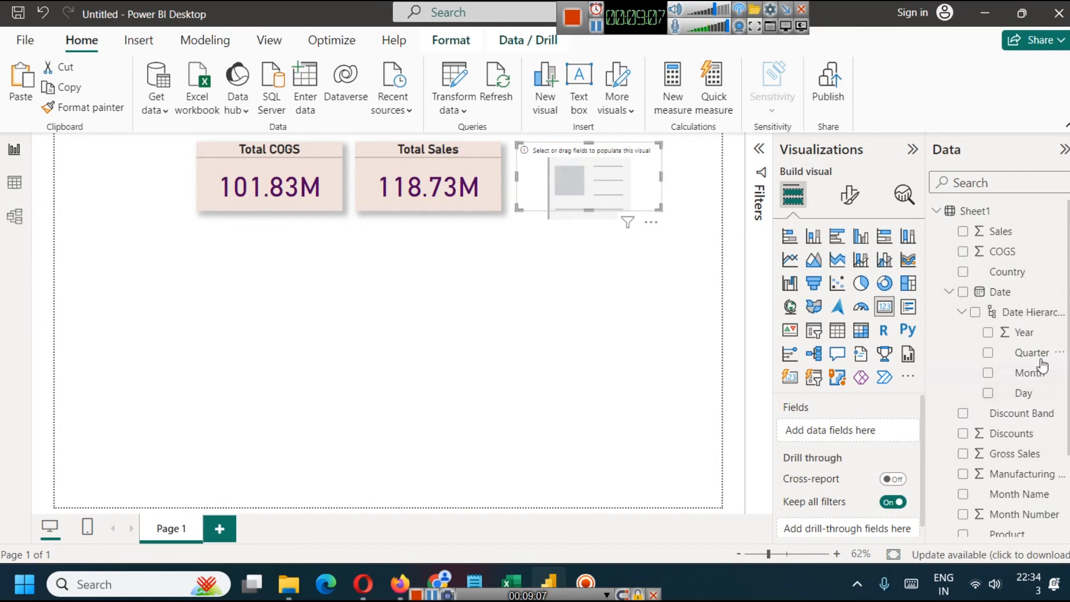
scroll(1003, 429, down, 3)
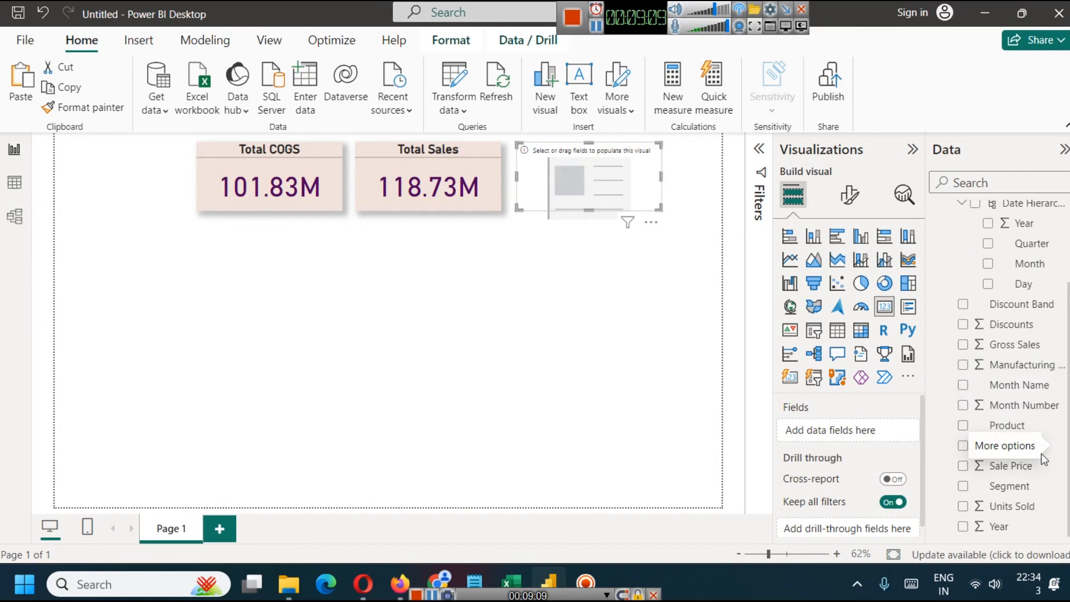
drag(1026, 444, 853, 436)
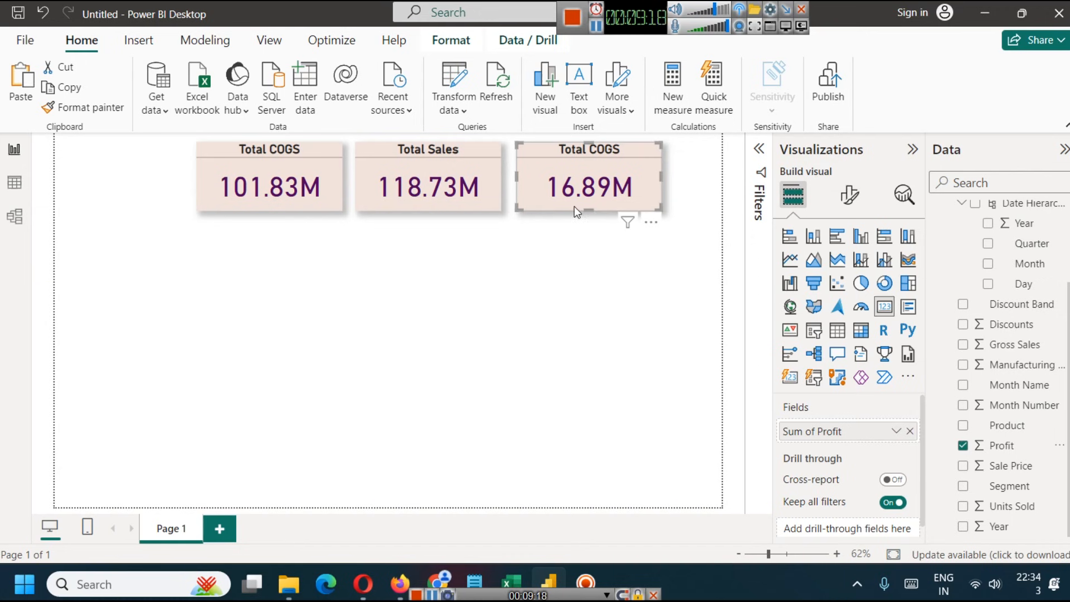
- Change the third card's title text to "Total Profit"
click(850, 195)
click(851, 277)
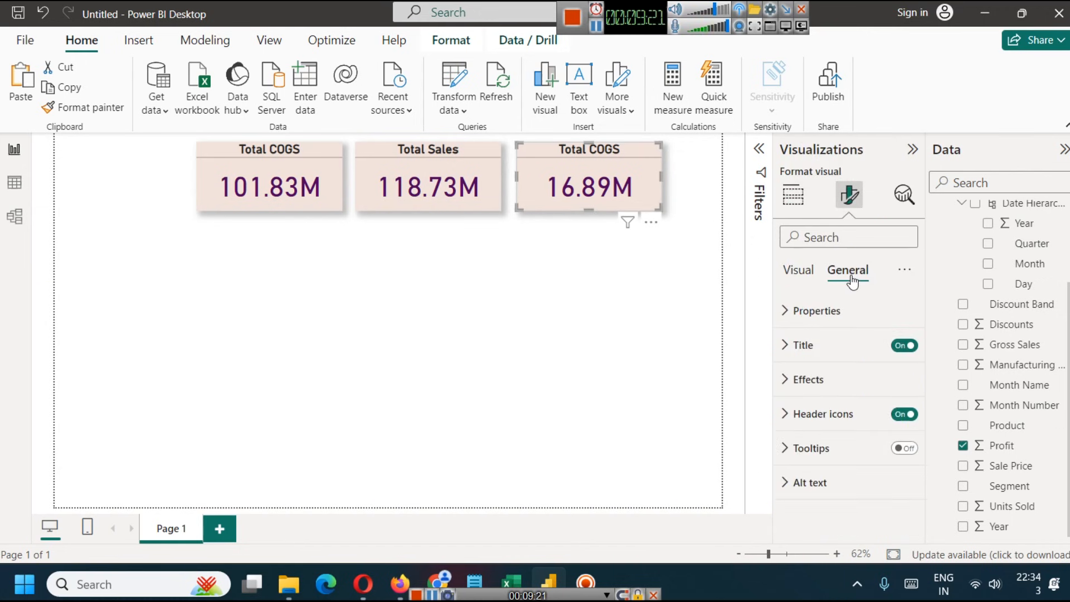
click(783, 346)
double_click(835, 422)
text(P)
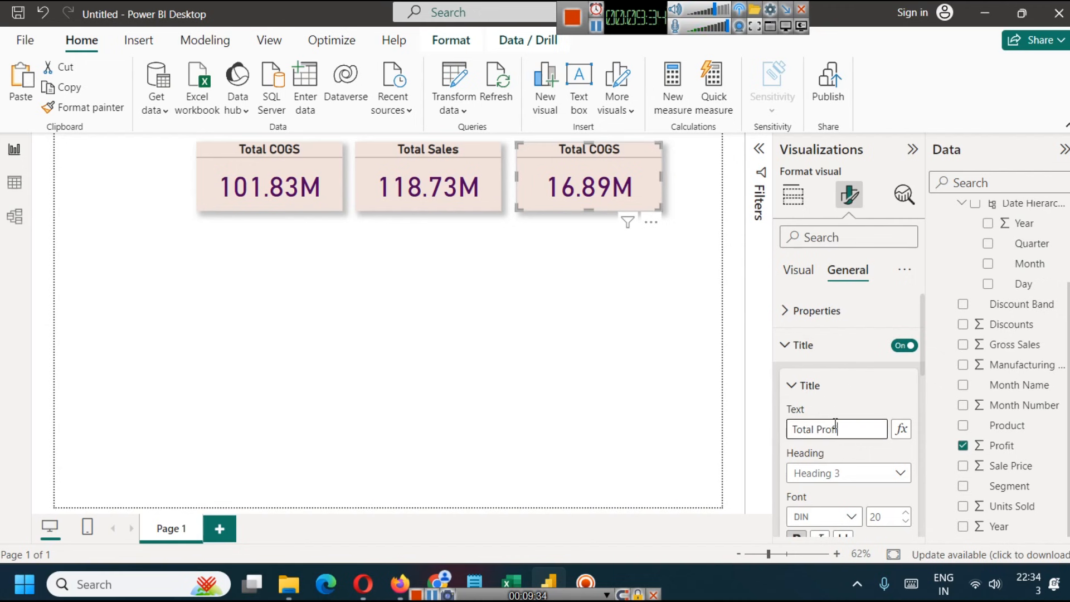
text(rofit)
click(564, 338)
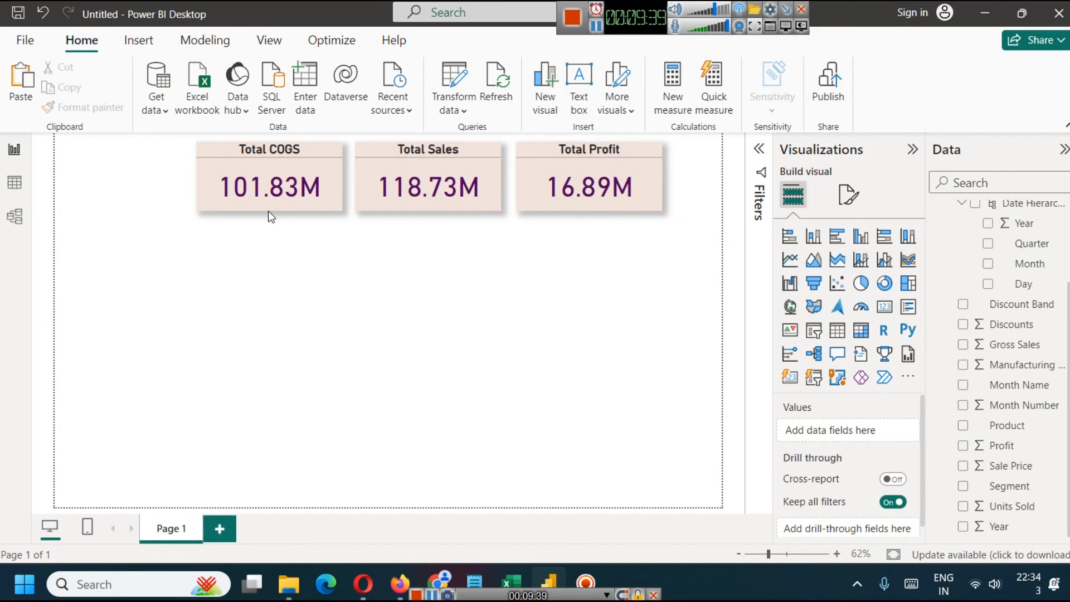
- Switch to the Financial Sample workbook in Excel to examine its columns and return to the Power BI report
scroll(1027, 331, up, 2)
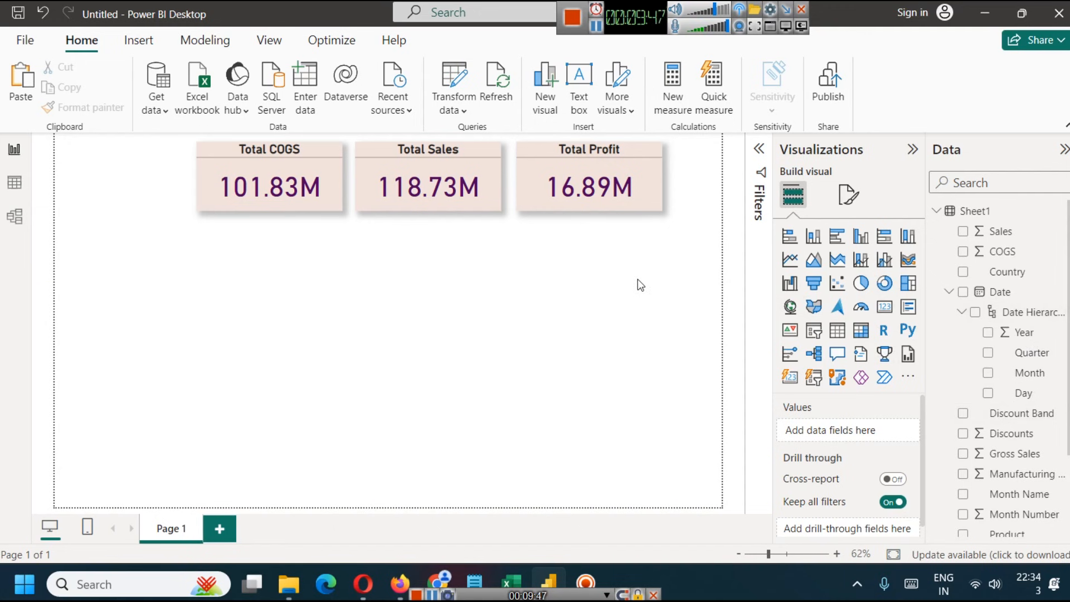
drag(608, 21, 851, 70)
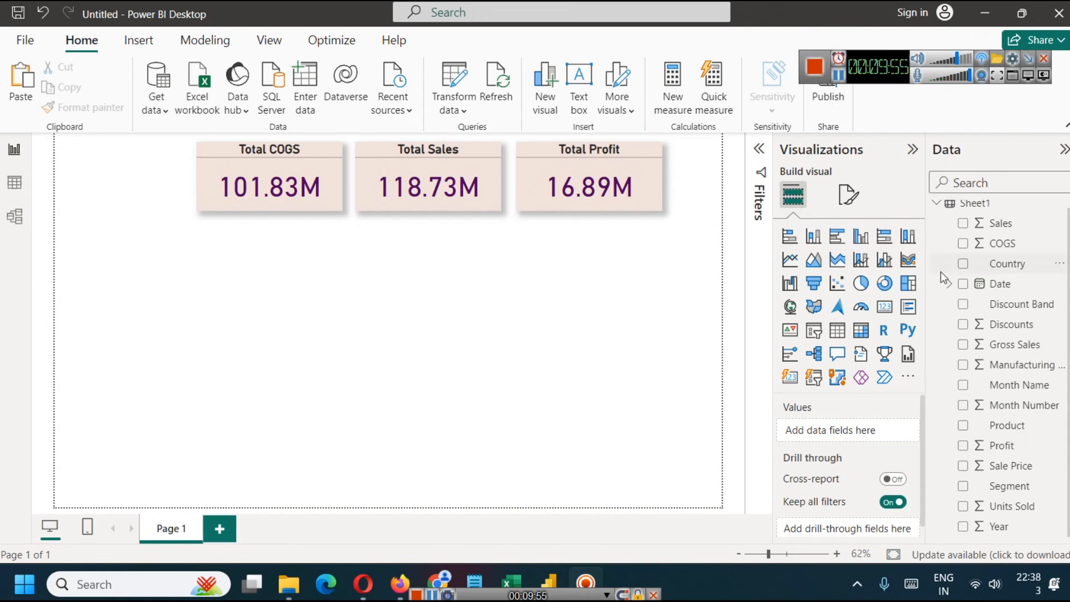
click(524, 569)
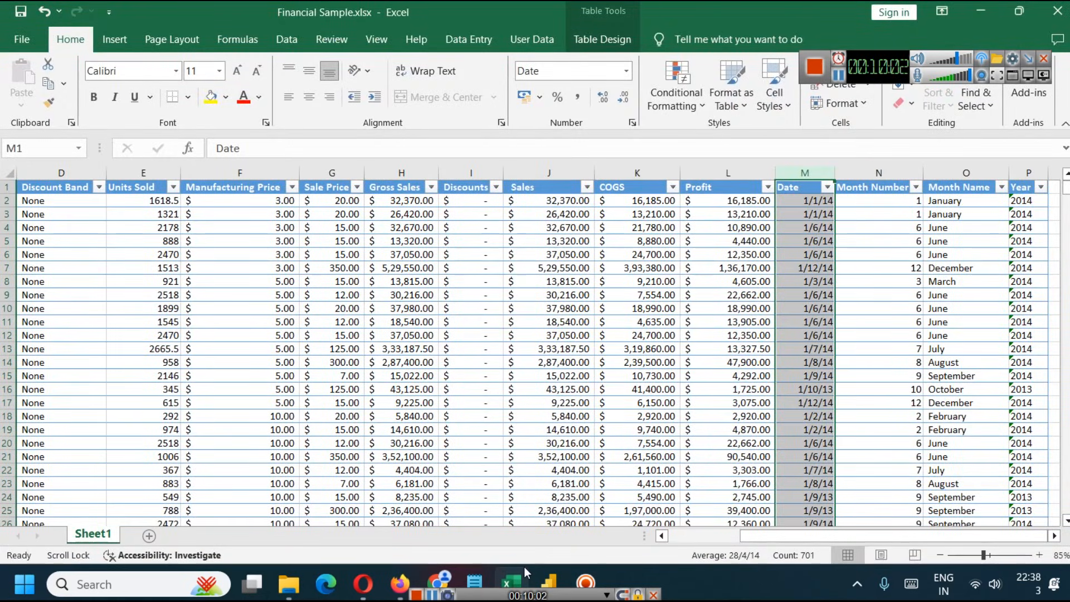
click(523, 567)
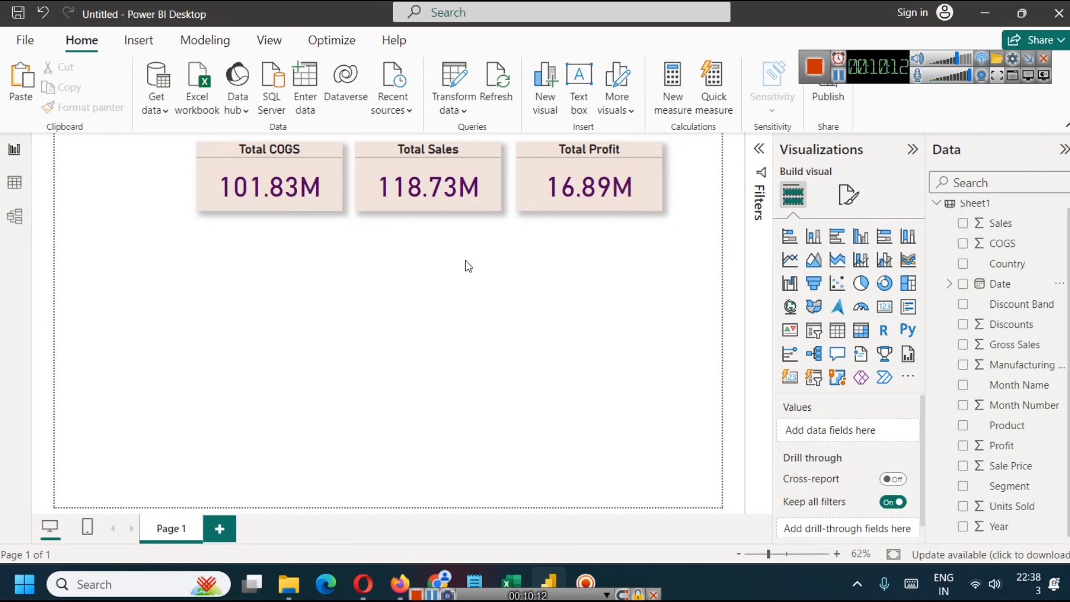
- Add Country as a page-level filter and limit it to Canada and France
click(759, 149)
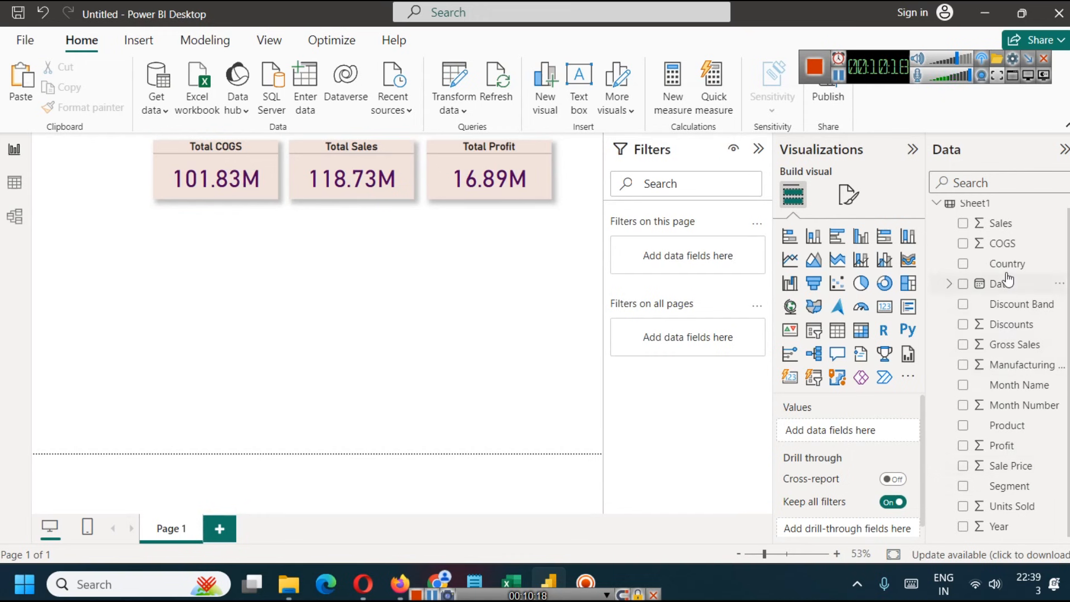
drag(1008, 275, 705, 269)
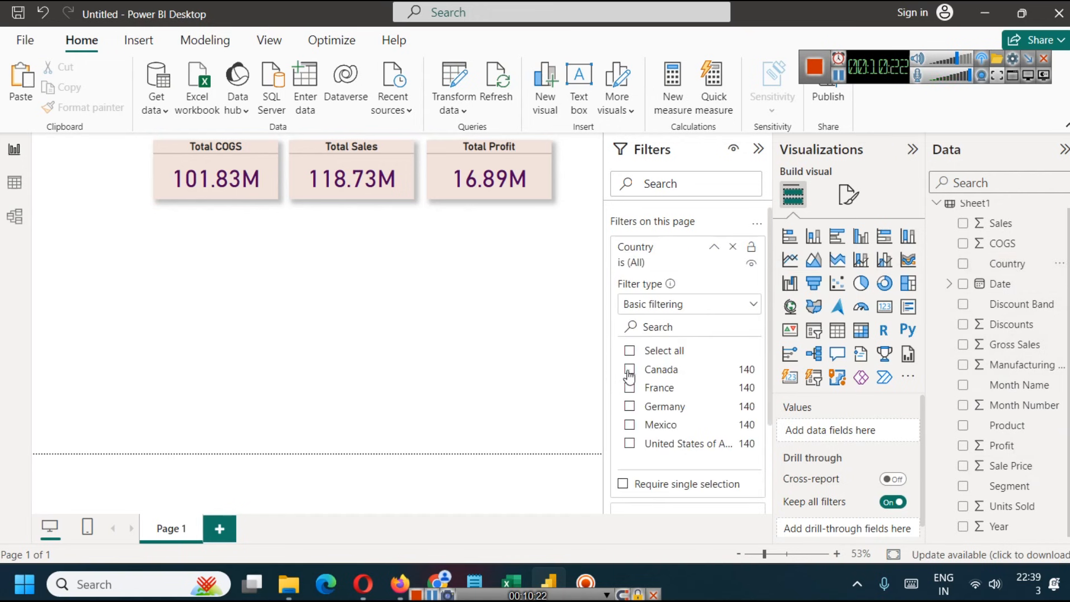
click(629, 373)
click(630, 388)
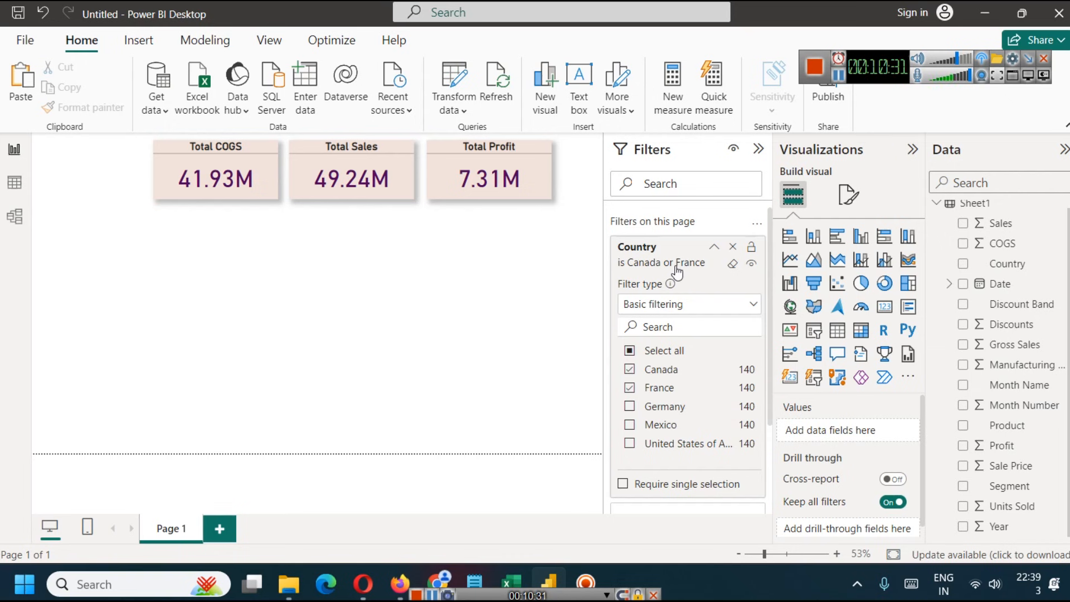
- Clear the Canada and France selections, remove the Country page filter and collapse the filter area
click(630, 370)
click(630, 388)
click(733, 246)
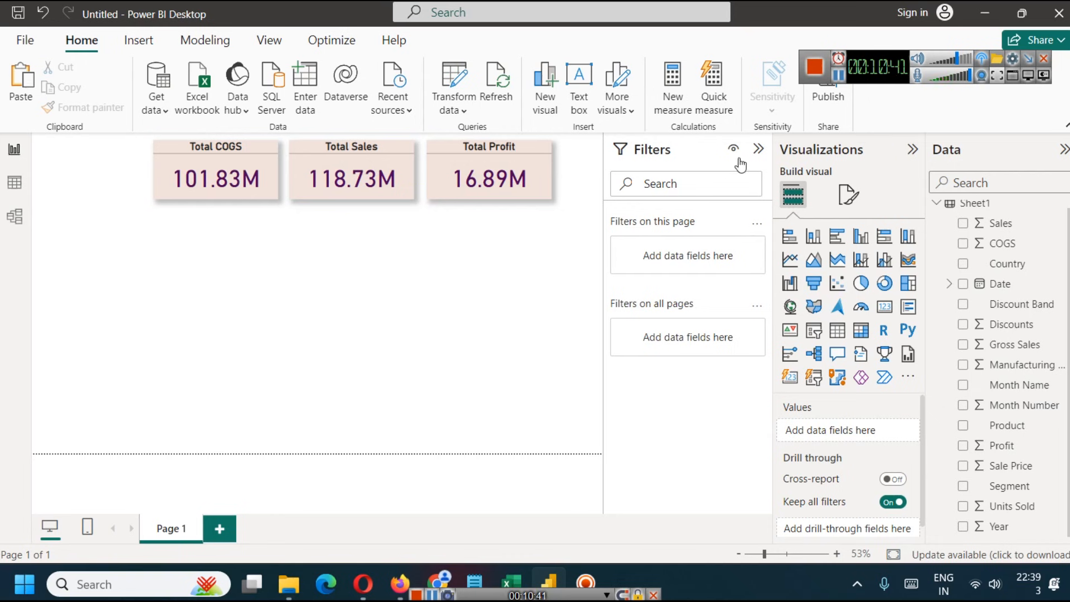
click(758, 149)
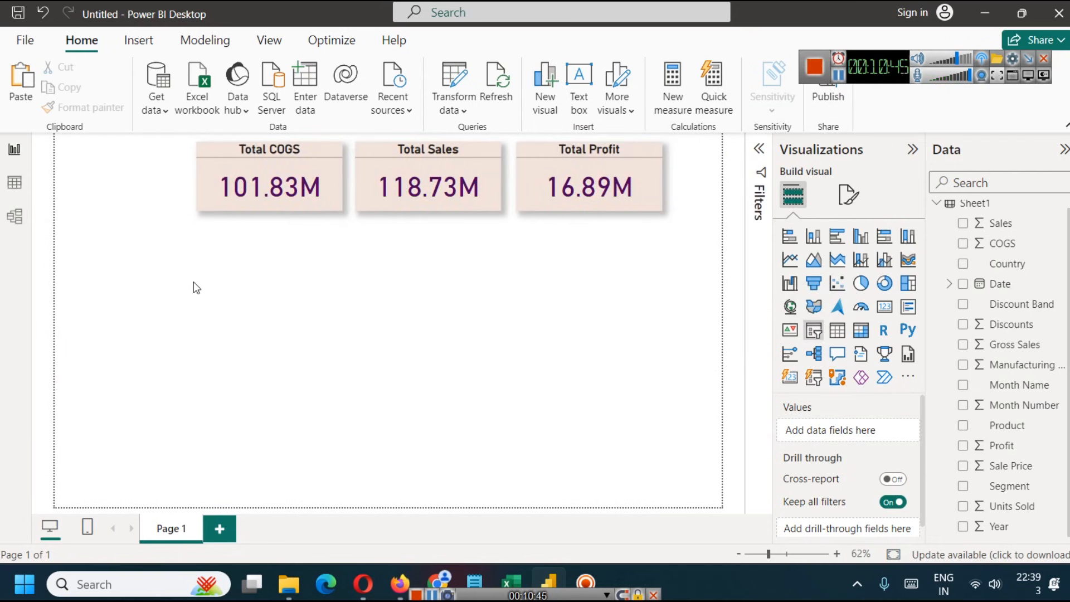
- Add a slicer beside the Total COGS card, fit it into the free corner and assign it the Country field
drag(813, 330, 129, 233)
drag(209, 239, 185, 221)
click(256, 260)
click(158, 235)
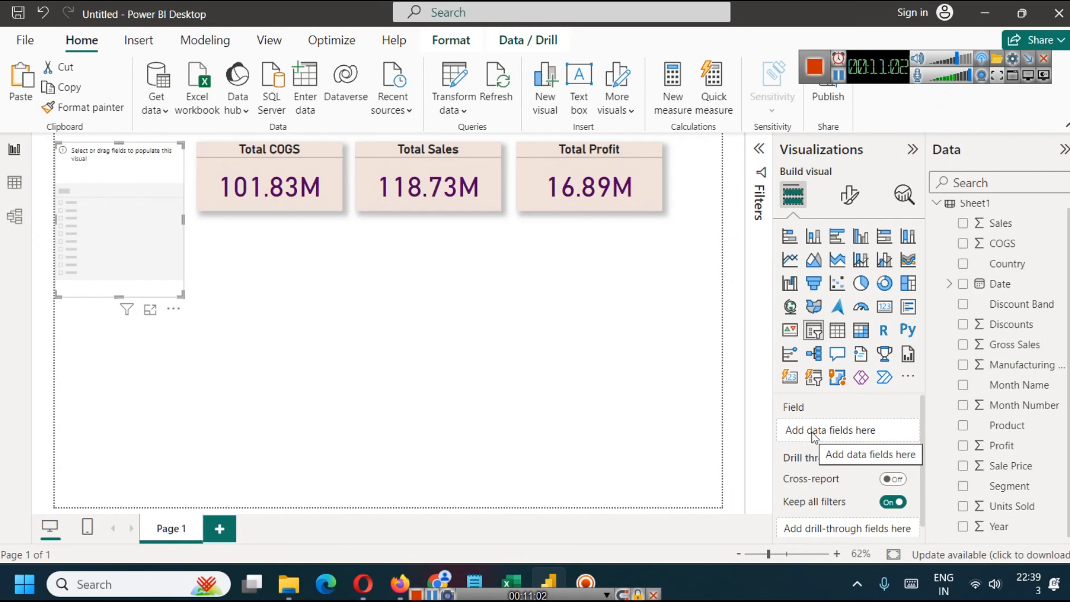
scroll(1023, 379, up, 1)
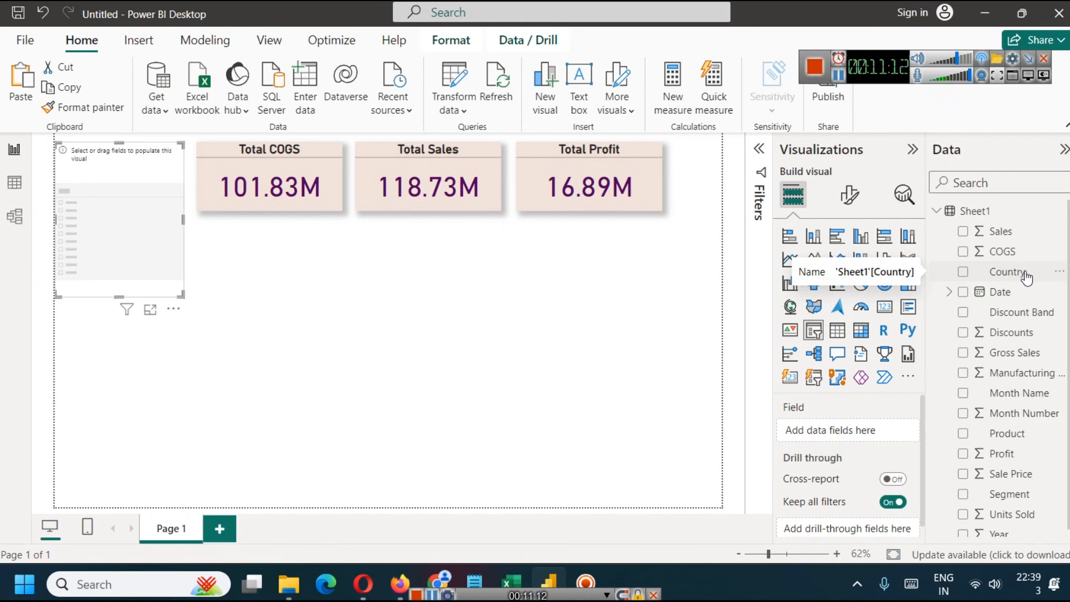
drag(1025, 277, 892, 432)
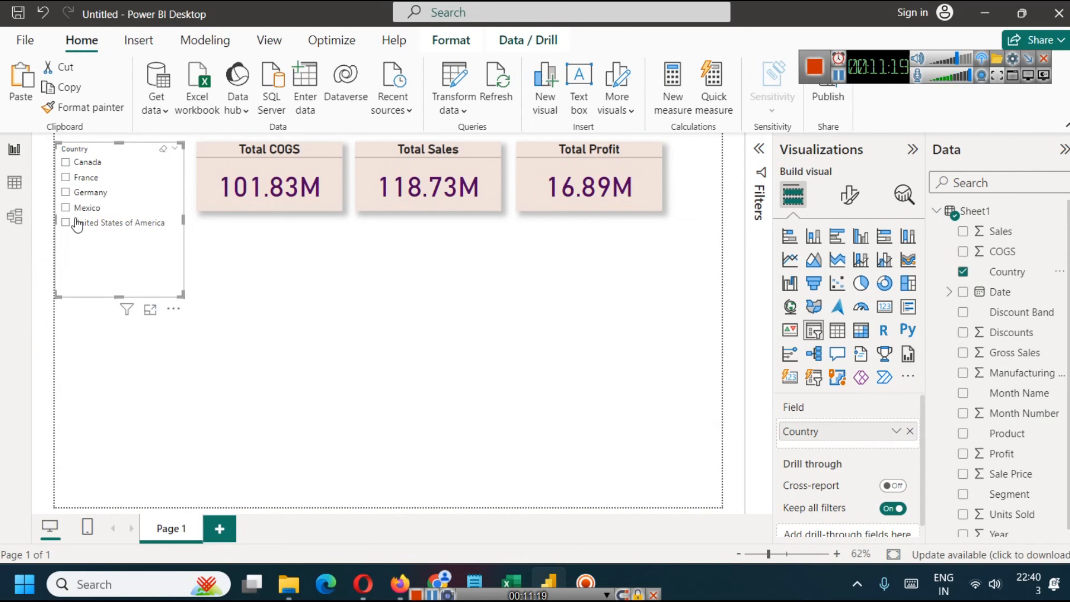
- Try the Country slicer by selecting individual countries in turn, ending on Canada, to examine how the cards respond
click(65, 177)
click(65, 193)
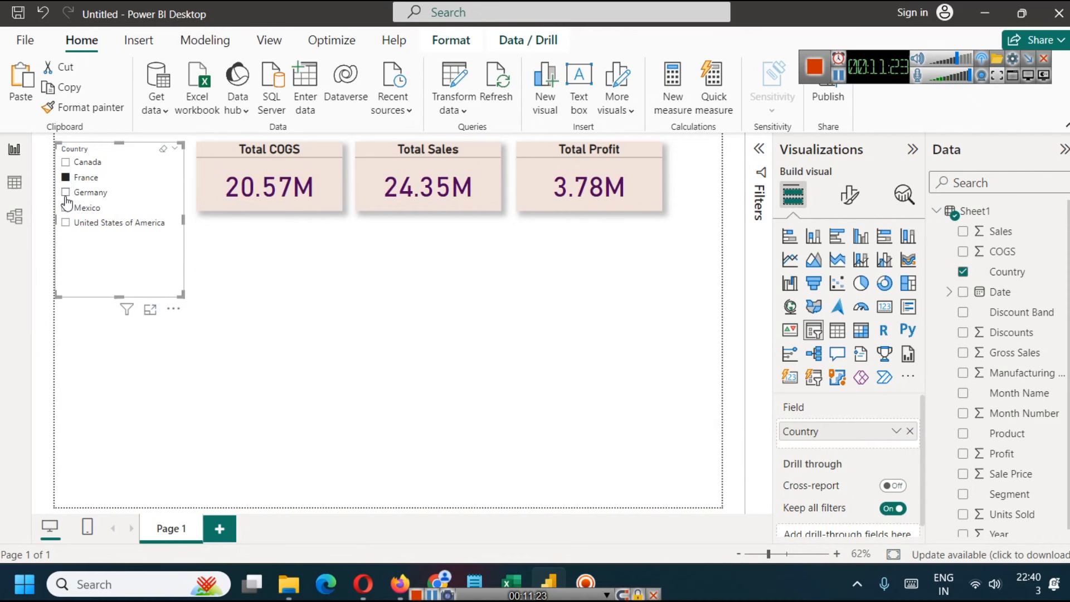
click(66, 207)
click(65, 222)
click(66, 162)
click(65, 192)
click(66, 223)
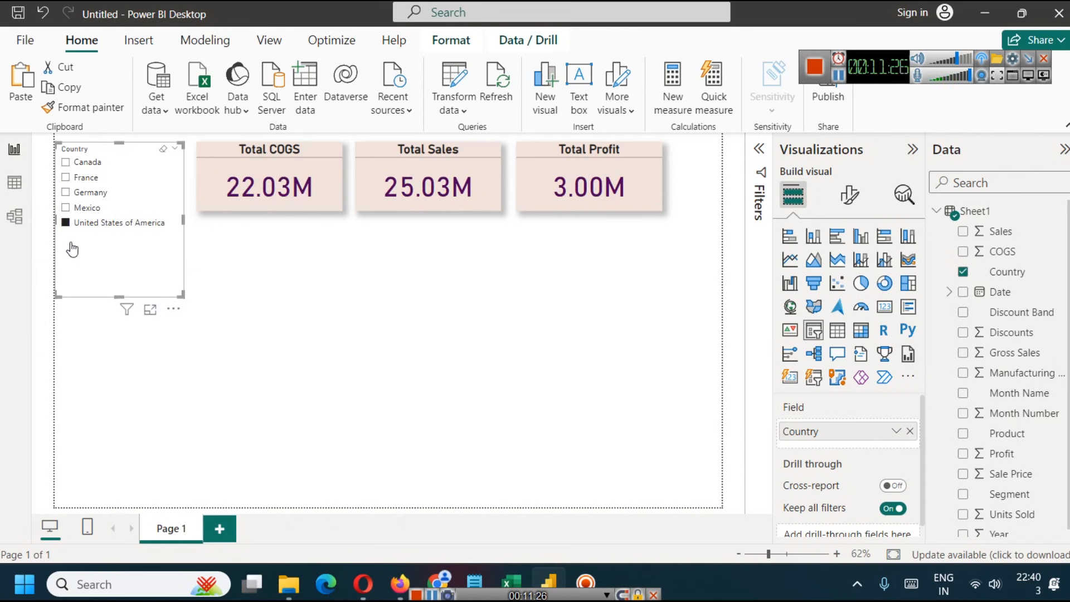
click(66, 162)
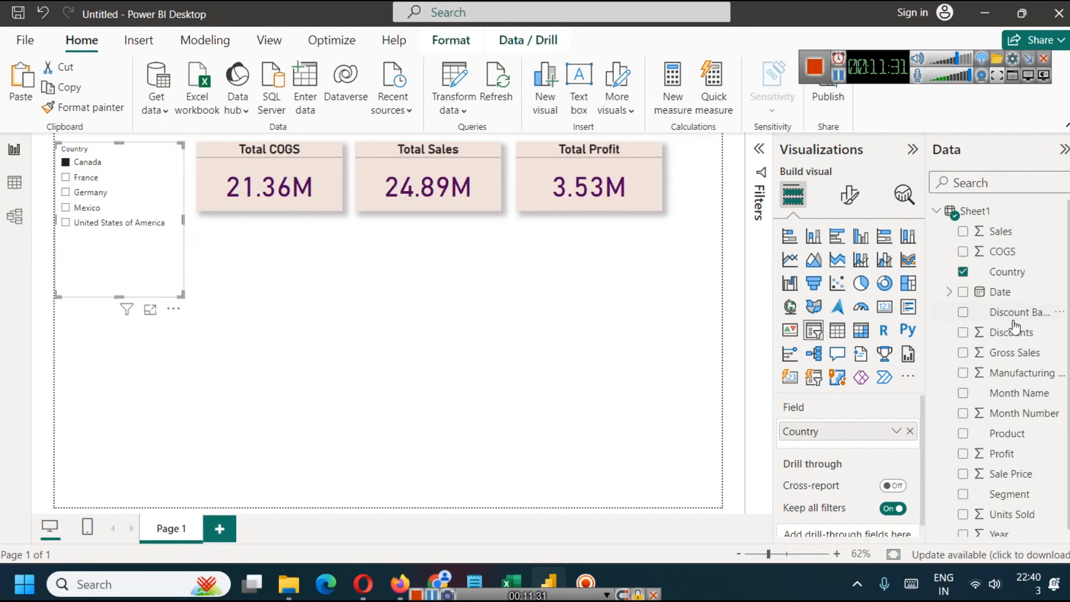
- Switch off keeping all filters for drill-through, test the slicer with France and Canada, and switch the option back on
scroll(850, 441, down, 1)
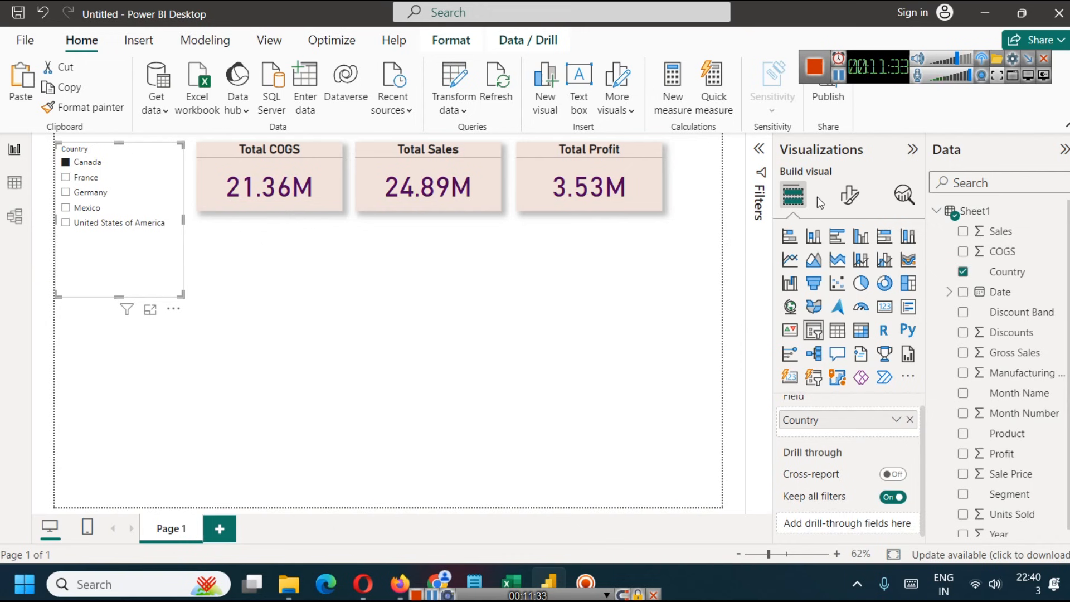
click(893, 496)
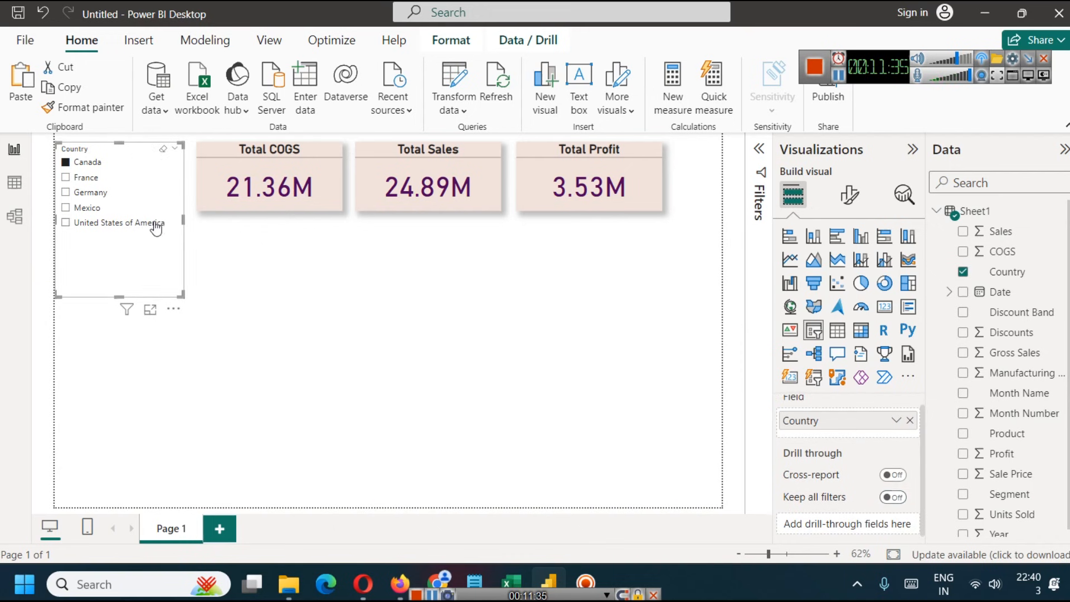
click(66, 177)
click(66, 162)
click(891, 498)
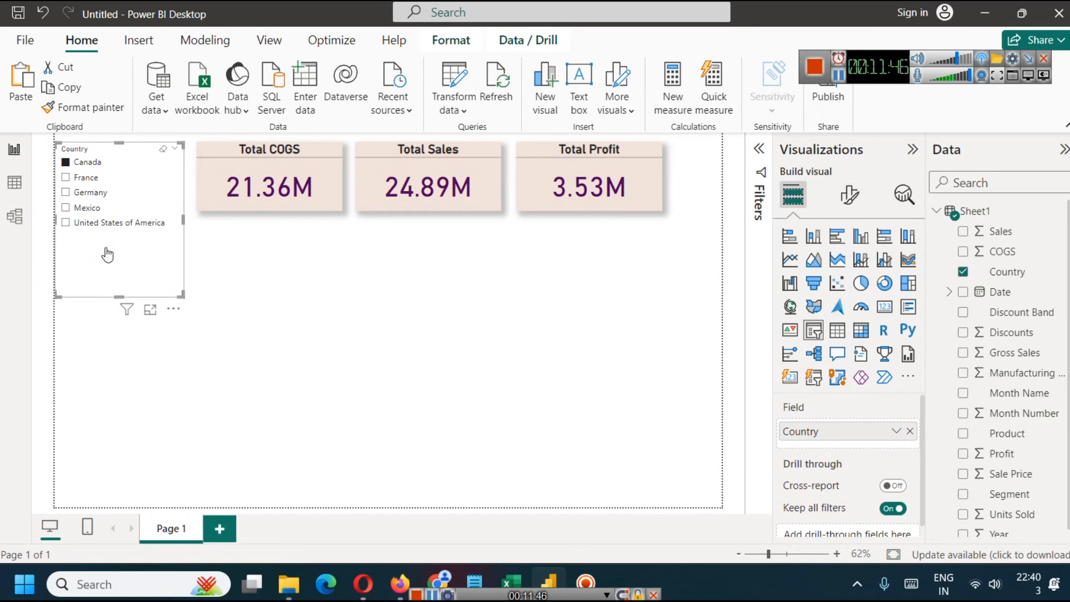
- Change the Country slicer's style to Tile
click(850, 195)
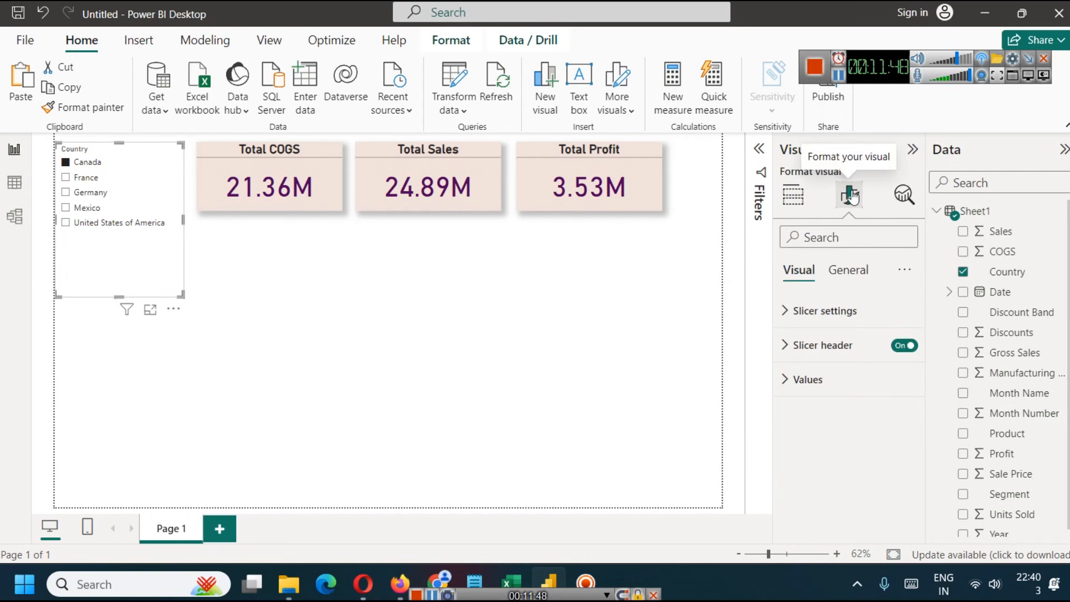
click(787, 312)
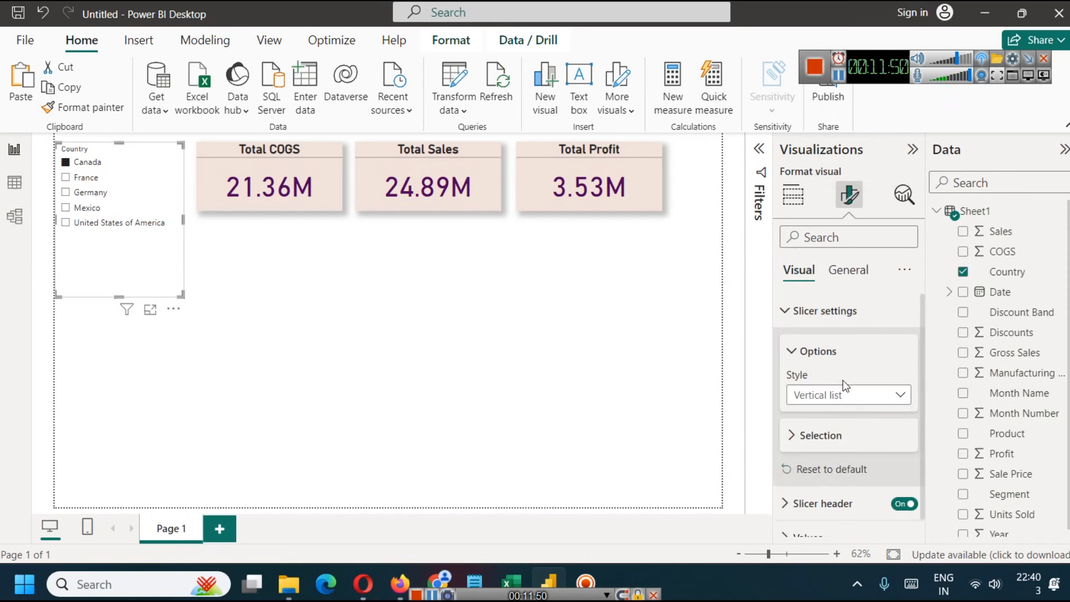
scroll(861, 335, down, 1)
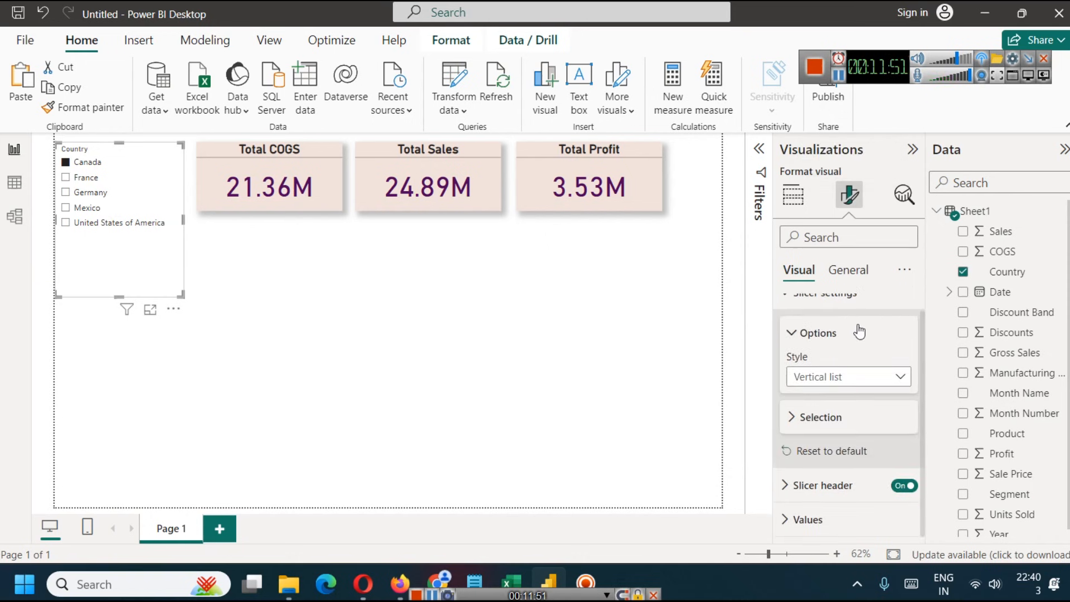
click(851, 386)
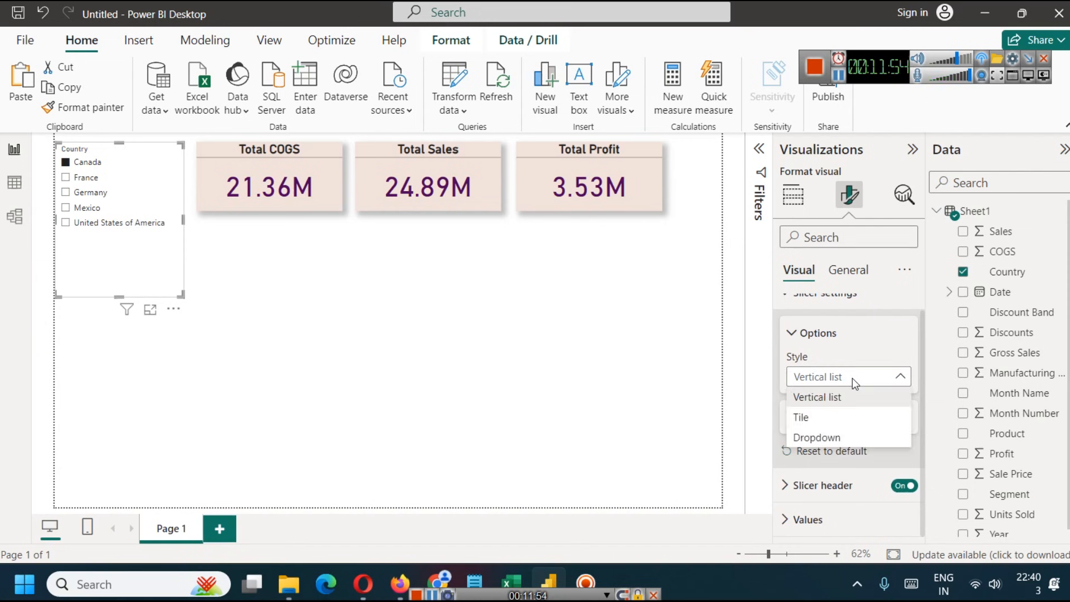
click(830, 418)
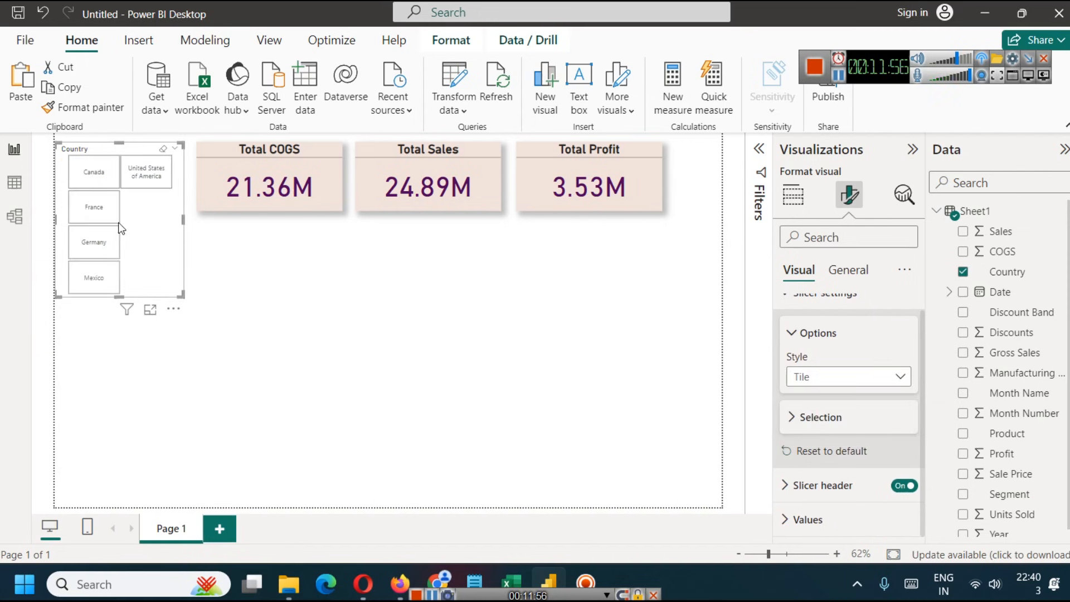
- Try the tile slicer with France, United States of America, Germany, Mexico and Canada to examine the card totals
click(96, 211)
click(146, 172)
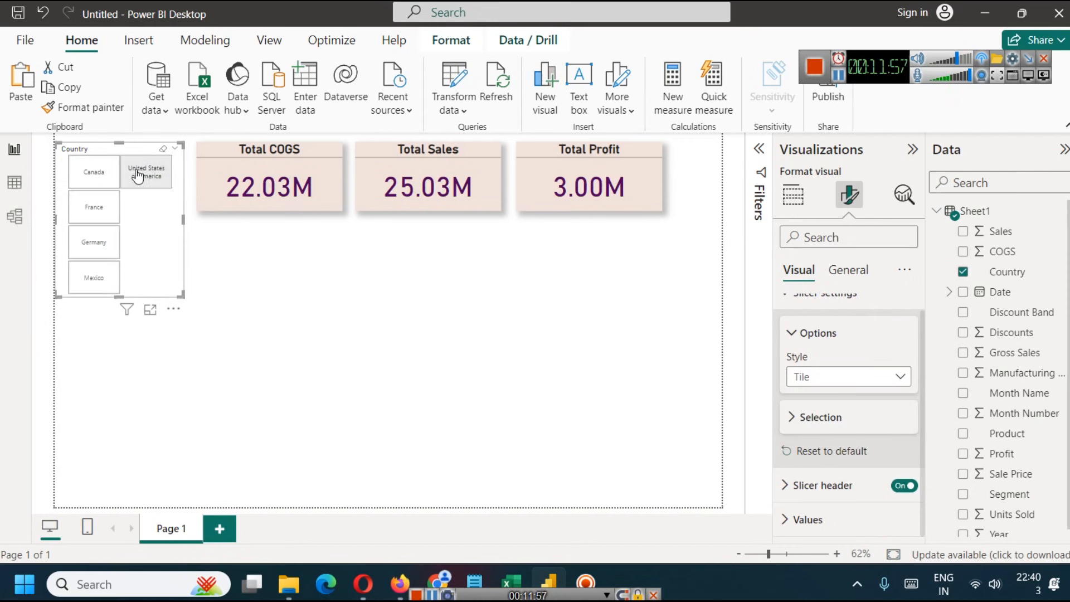
ctrl+click(93, 207)
ctrl+click(95, 242)
ctrl+click(102, 281)
ctrl+click(95, 172)
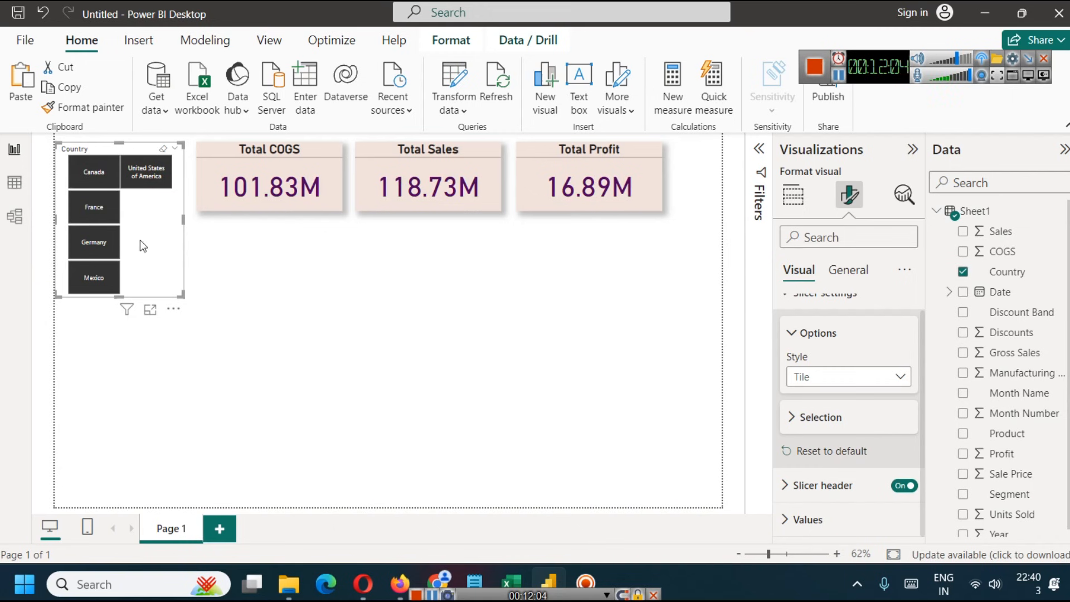
- Compare single tiles with a combined Canada and United States of America selection, ending on Canada alone
click(116, 194)
click(141, 179)
click(88, 172)
click(98, 216)
click(139, 179)
click(95, 175)
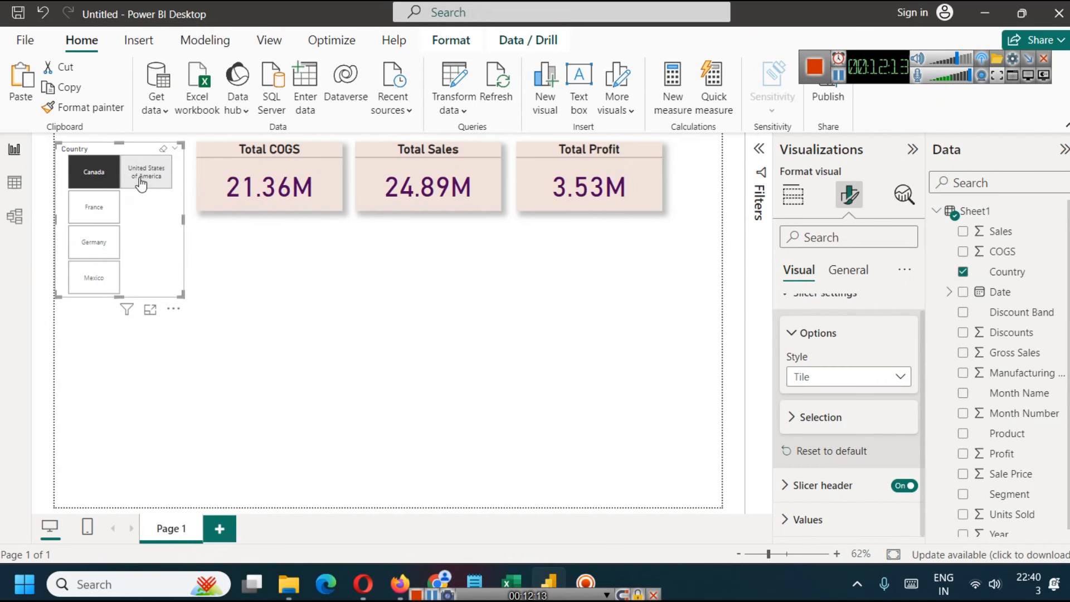
ctrl+click(144, 184)
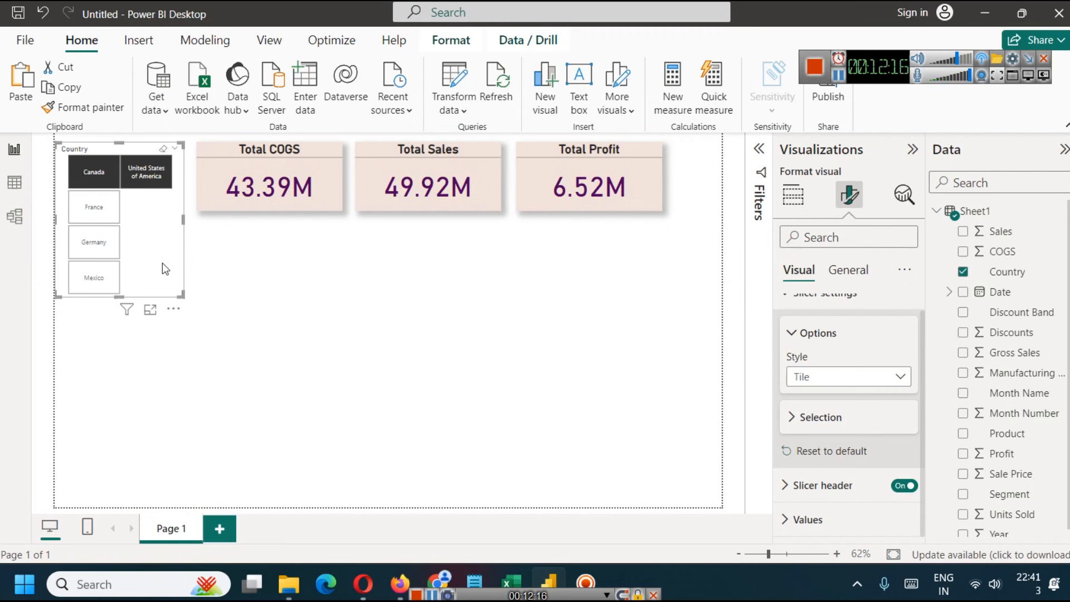
click(147, 181)
click(102, 174)
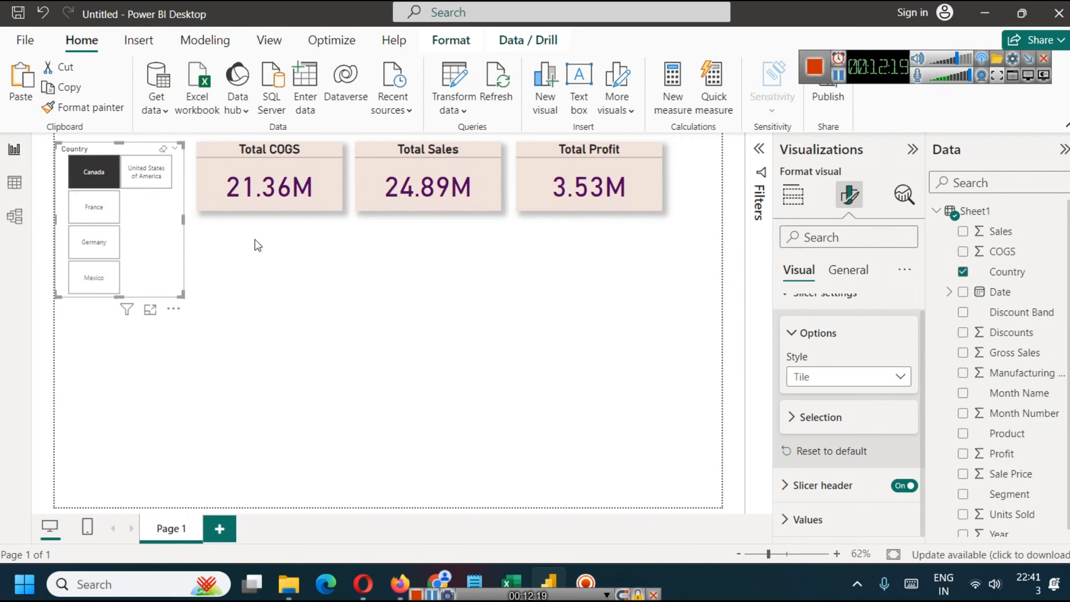
- Change the Country slicer's style to Dropdown and try France, Germany, Mexico and United States of America in its list
click(837, 384)
click(818, 438)
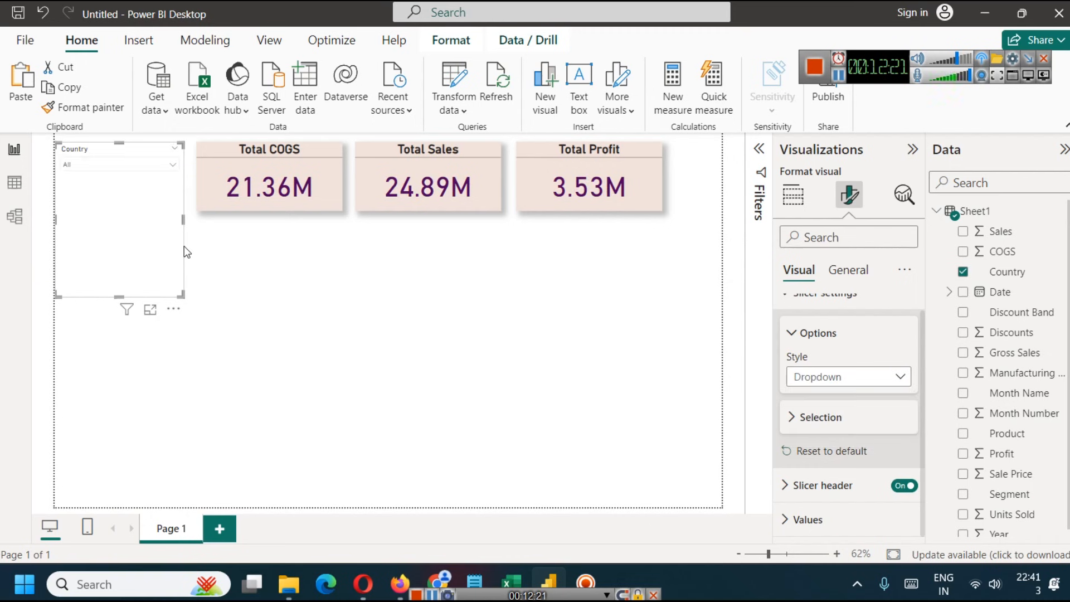
click(149, 168)
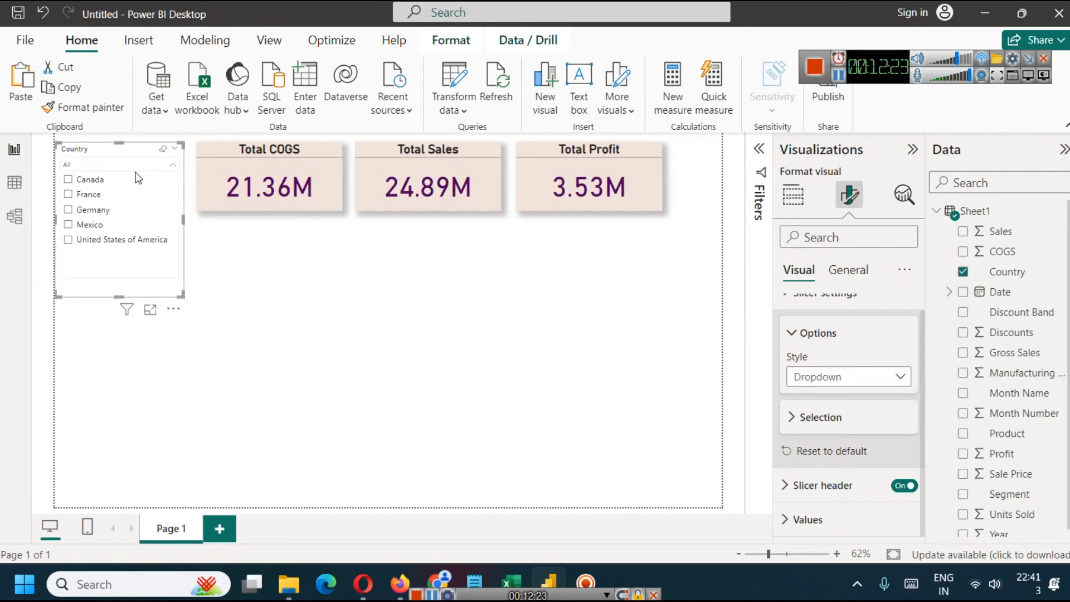
click(78, 195)
click(78, 210)
click(78, 225)
click(84, 239)
click(170, 166)
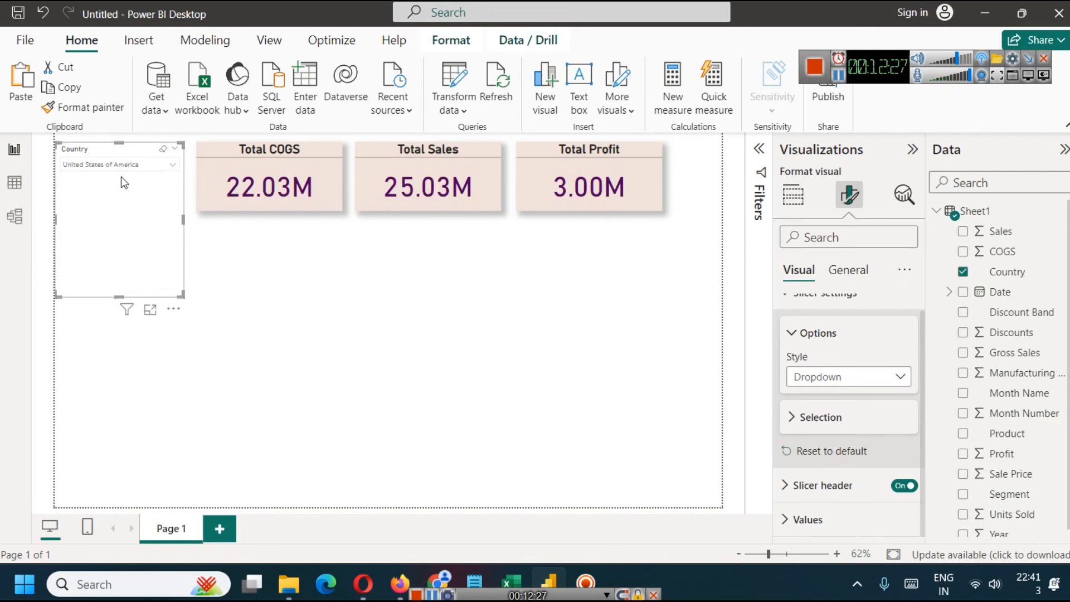
- Select Canada in the dropdown slicer and shorten the slicer to match the height of the cards
click(133, 166)
click(94, 182)
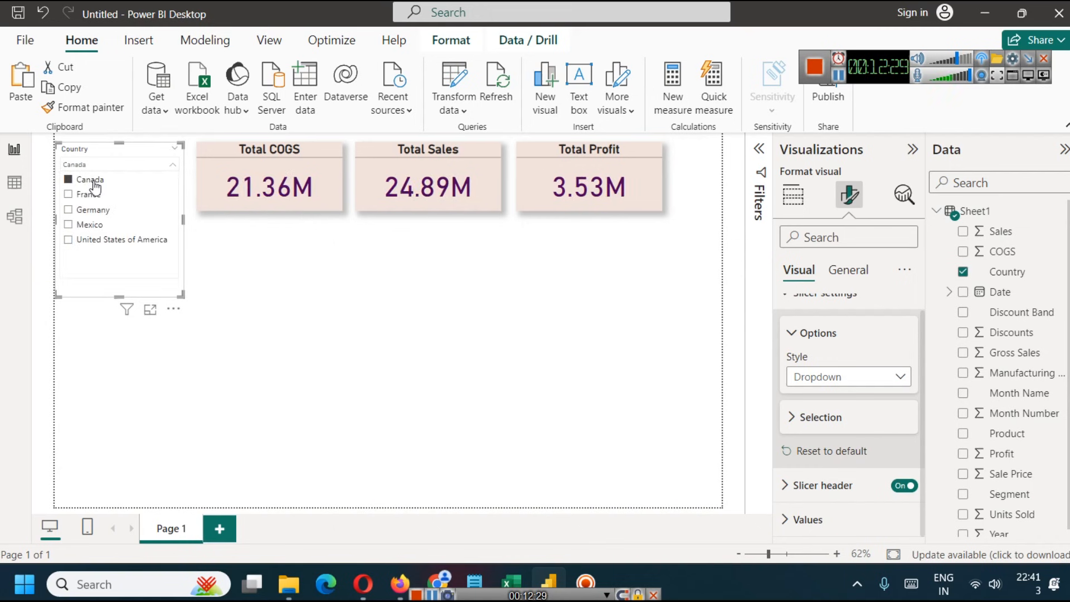
click(155, 166)
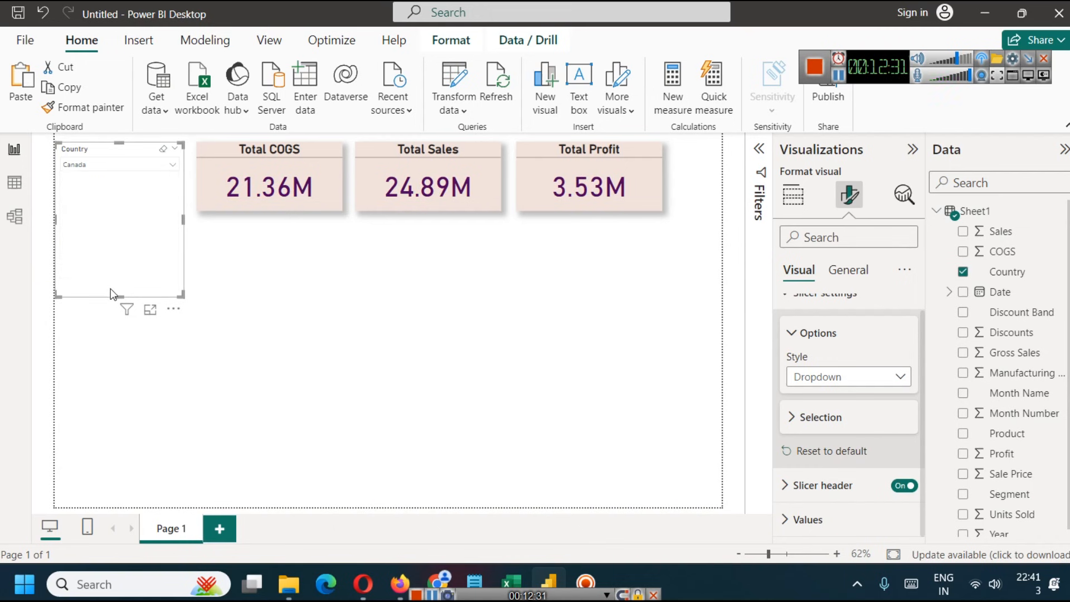
drag(110, 289, 131, 210)
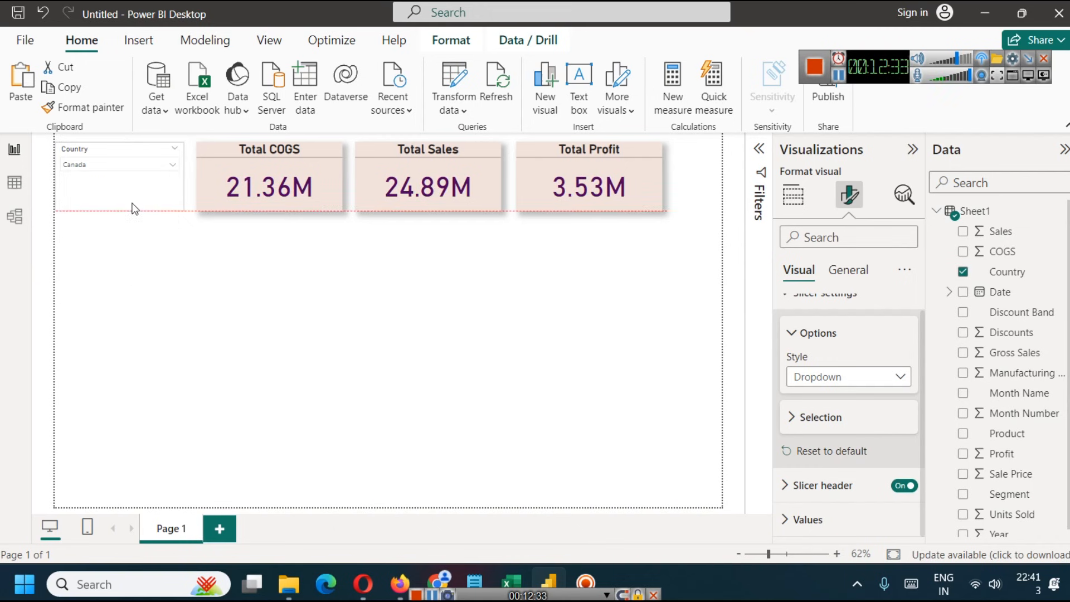
click(169, 282)
- Set the Country slicer's header text to size 16 and make it bold
click(141, 155)
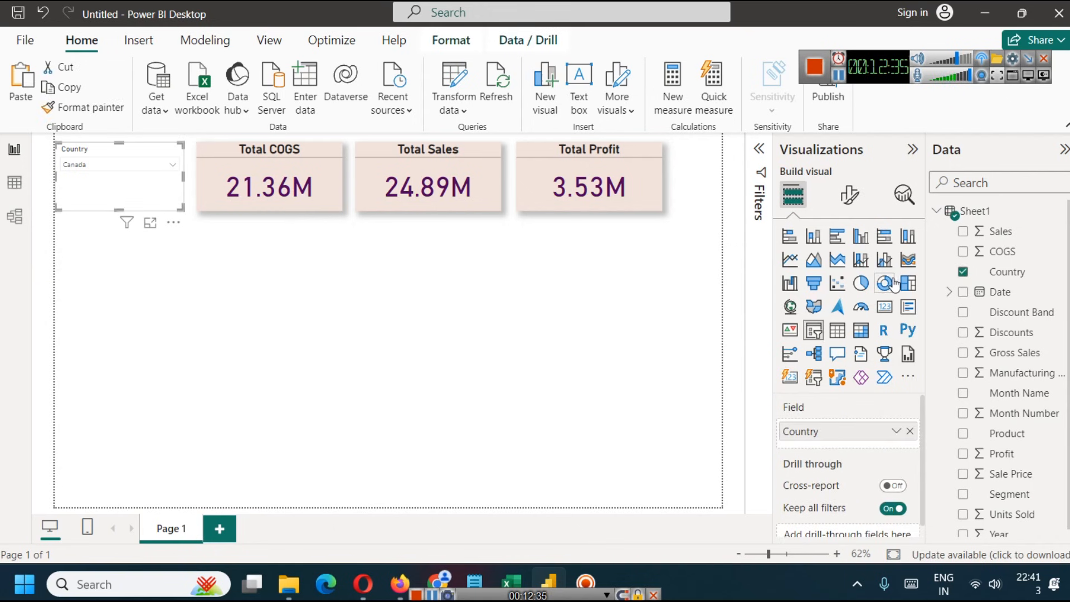
click(858, 195)
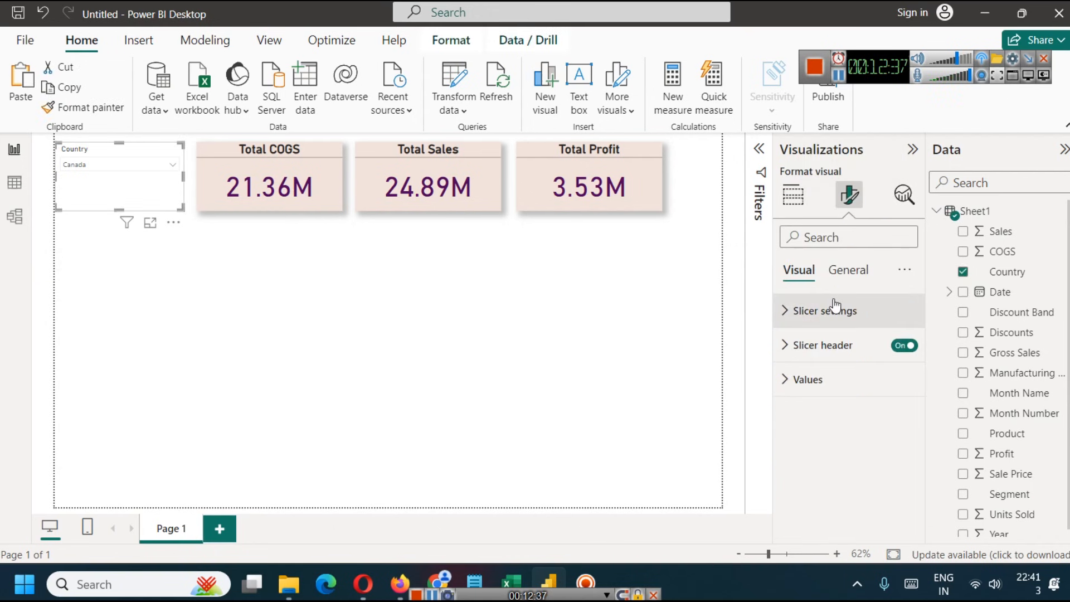
click(786, 347)
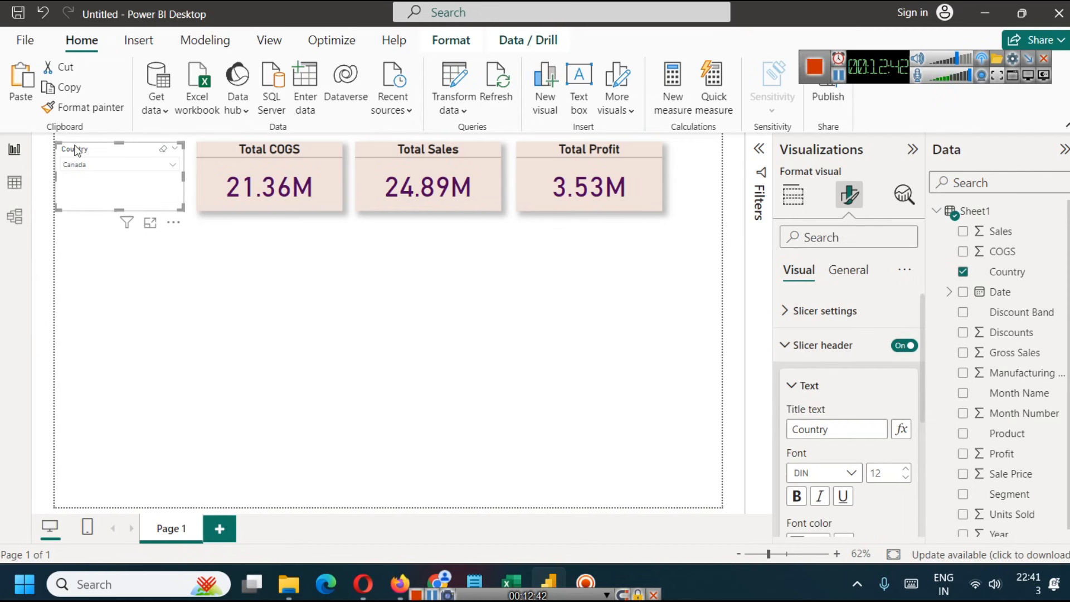
click(906, 470)
click(905, 470)
click(906, 470)
click(905, 469)
scroll(845, 521, down, 2)
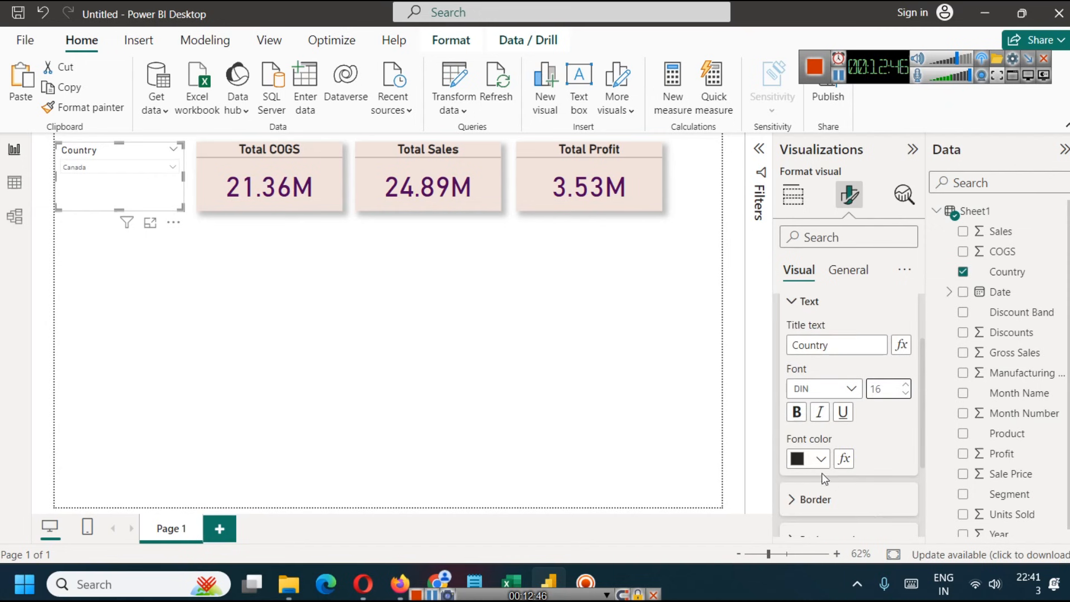
click(797, 412)
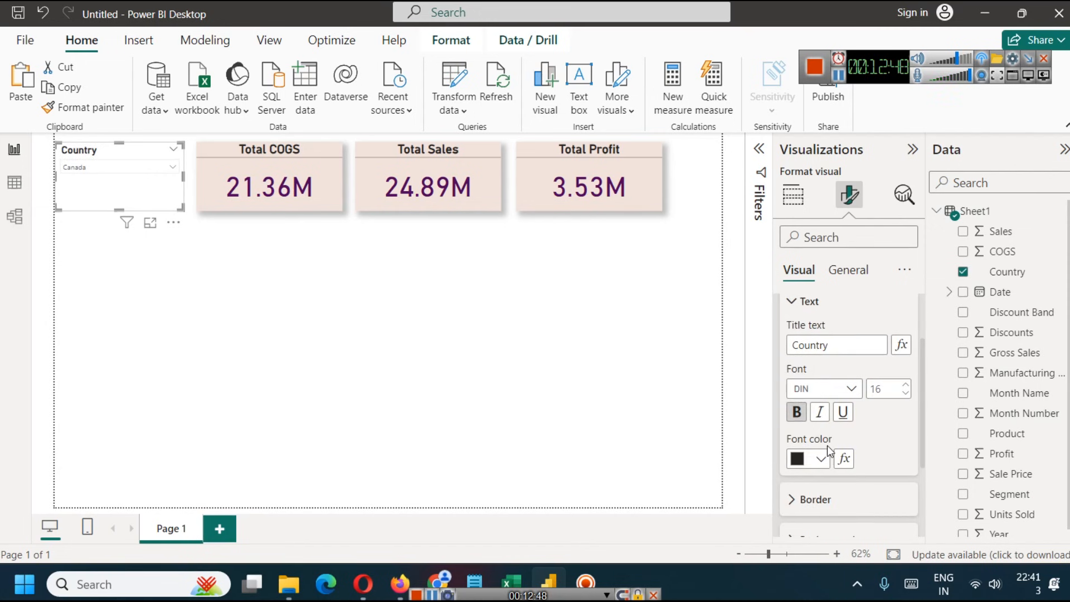
- Turn on the top, bottom, left and right borders for the Country slicer's header
scroll(827, 441, down, 2)
click(791, 416)
scroll(824, 437, down, 2)
click(792, 373)
click(791, 389)
click(791, 406)
click(792, 423)
click(260, 338)
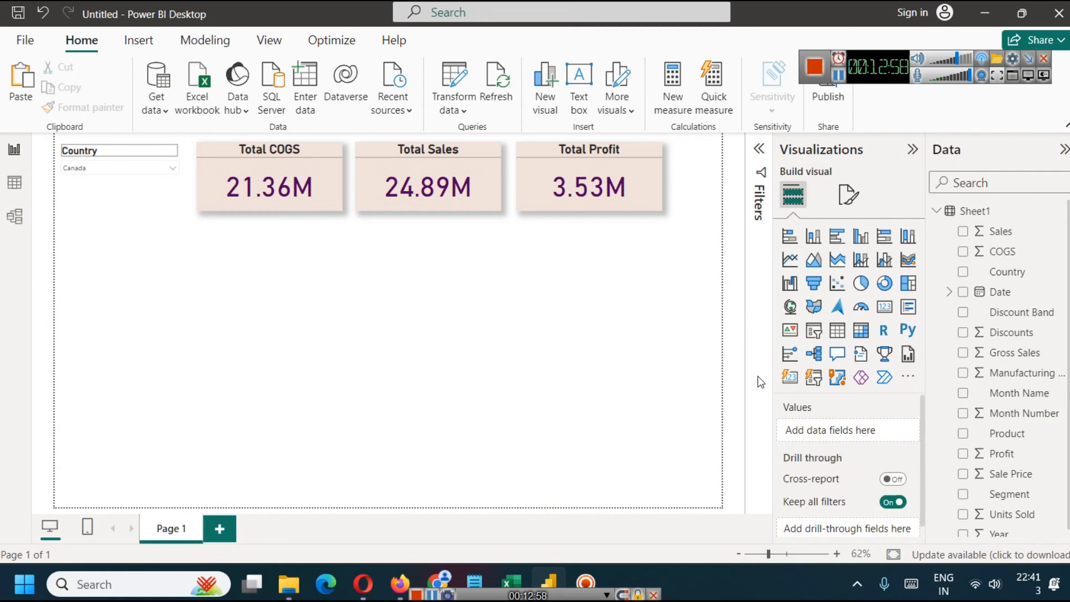
- Remove the top and bottom borders from the Country slicer's header
click(171, 154)
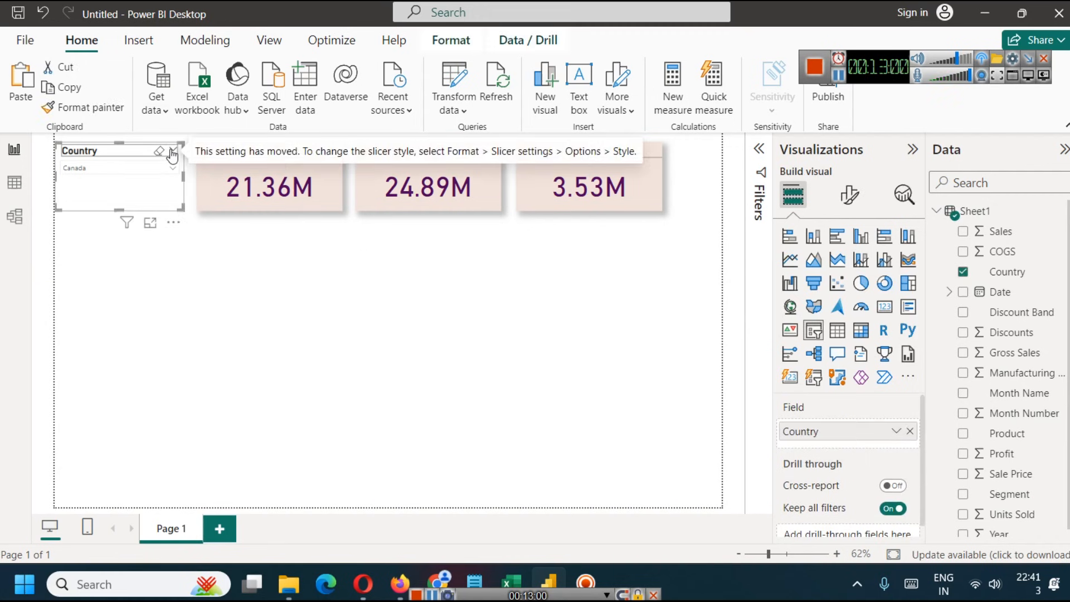
click(139, 171)
click(139, 171)
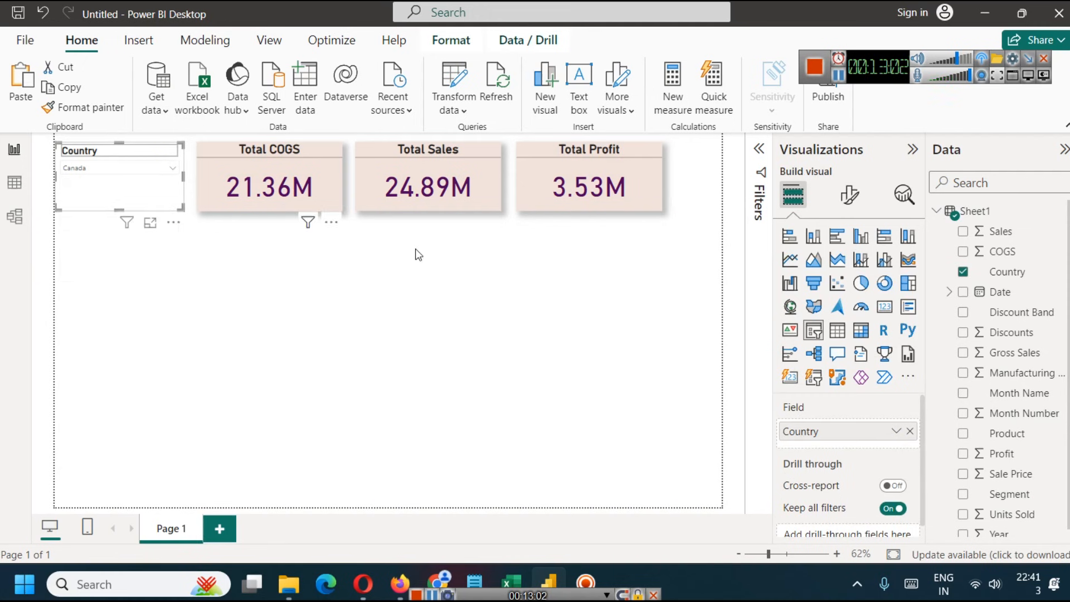
click(849, 195)
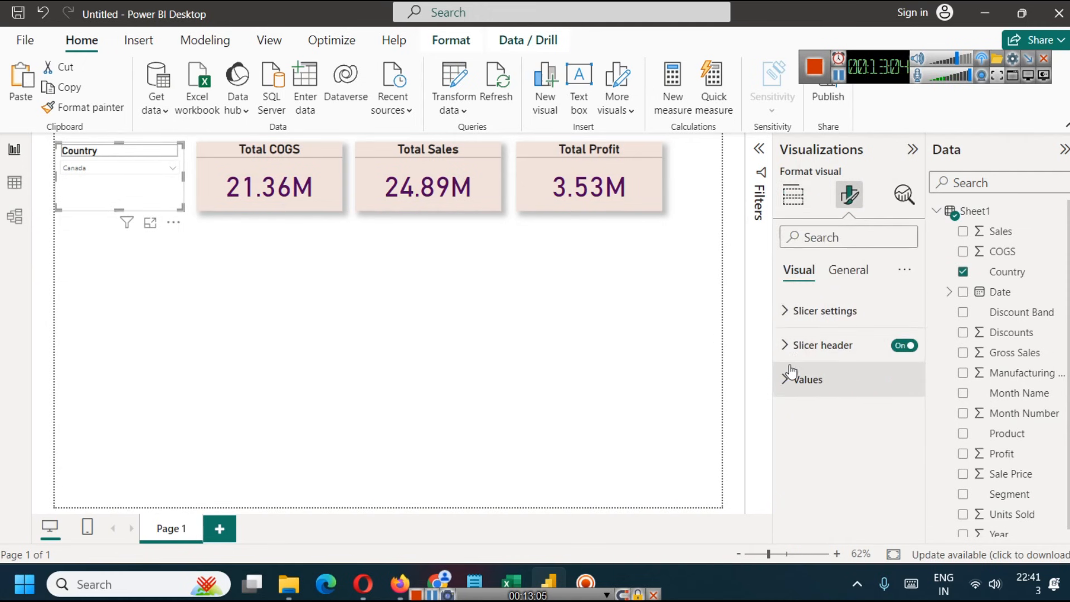
click(806, 347)
scroll(828, 435, down, 3)
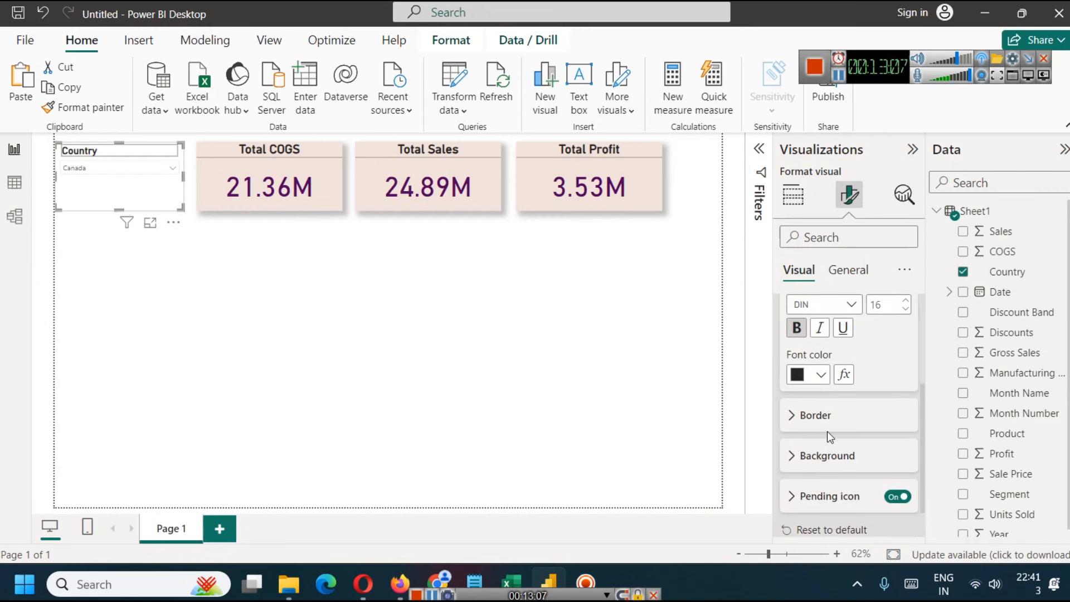
scroll(828, 427, down, 1)
click(791, 370)
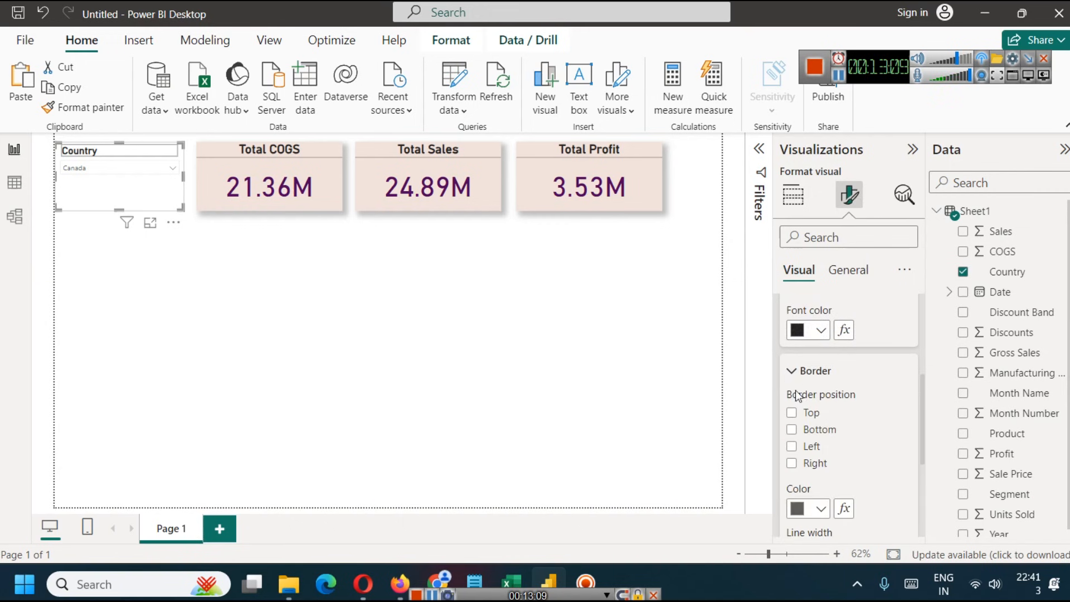
click(794, 414)
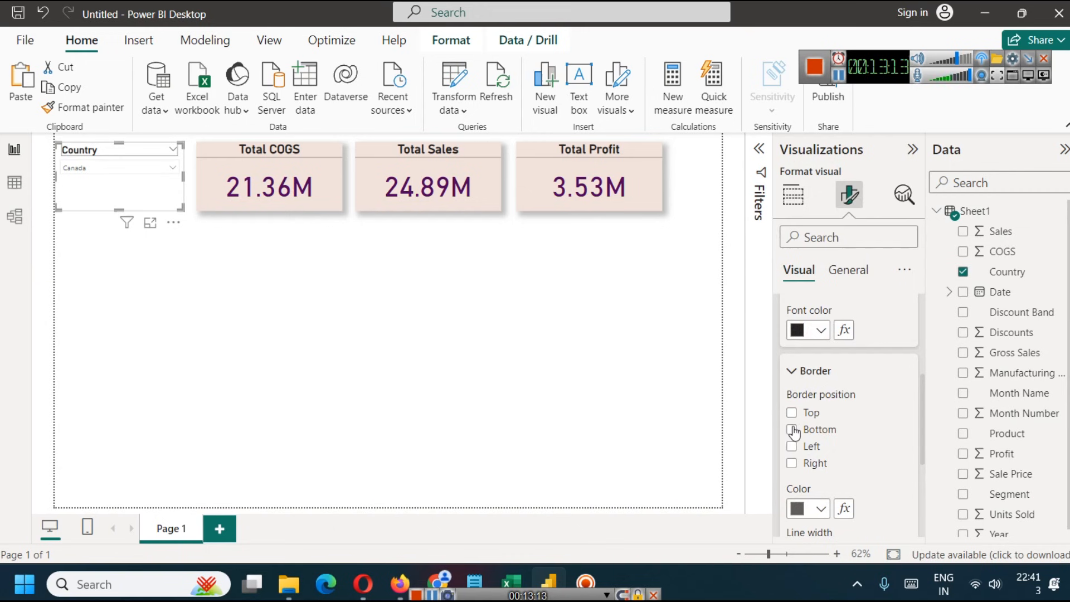
click(791, 433)
click(350, 405)
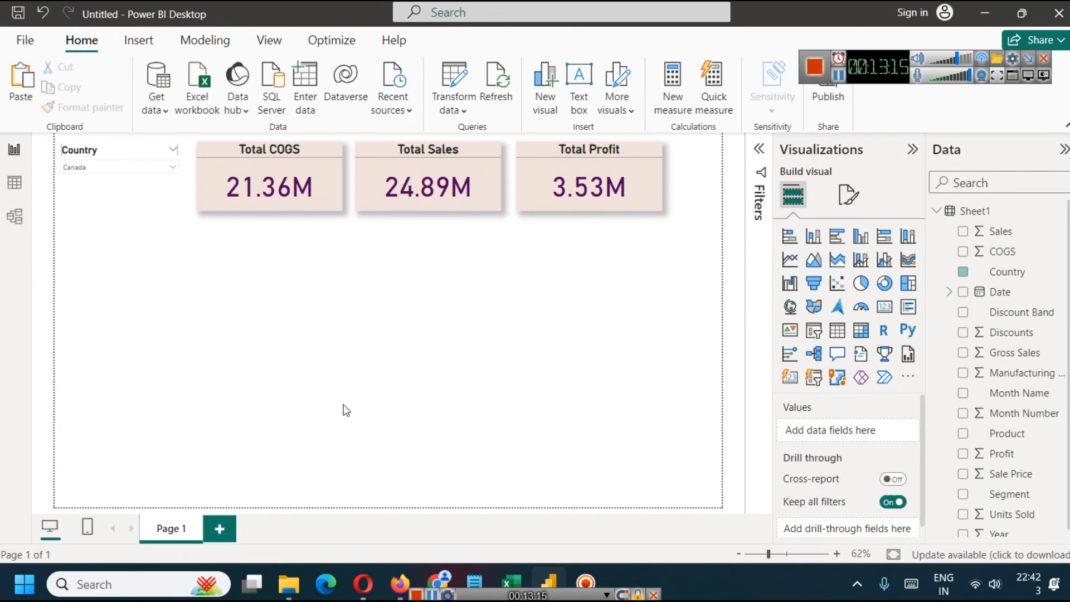
- Format the Country slicer's values in Segoe UI Bold, size 16, with bold turned on
click(132, 192)
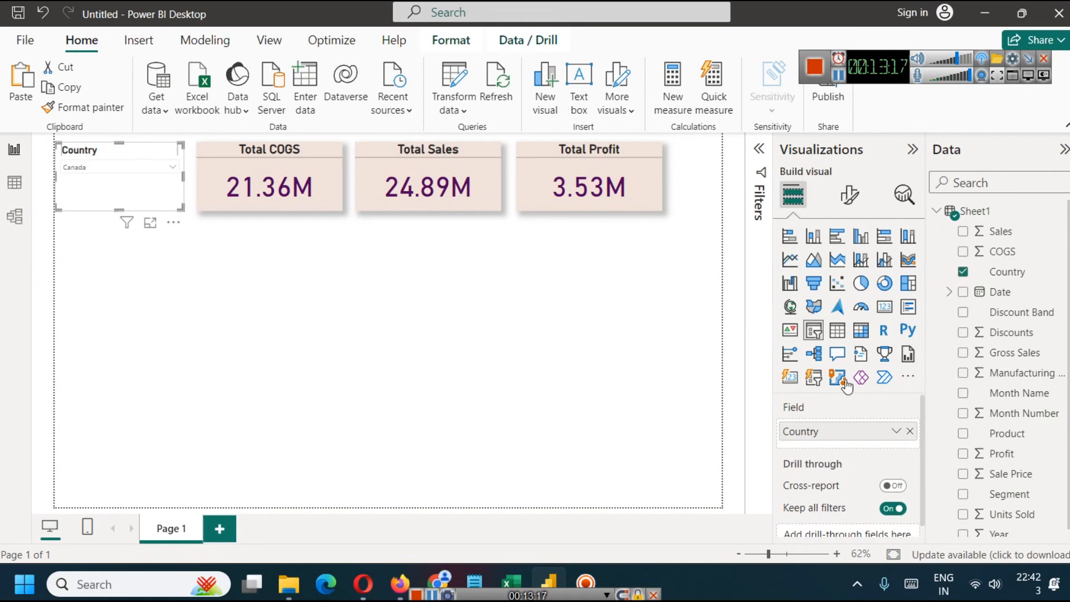
click(861, 199)
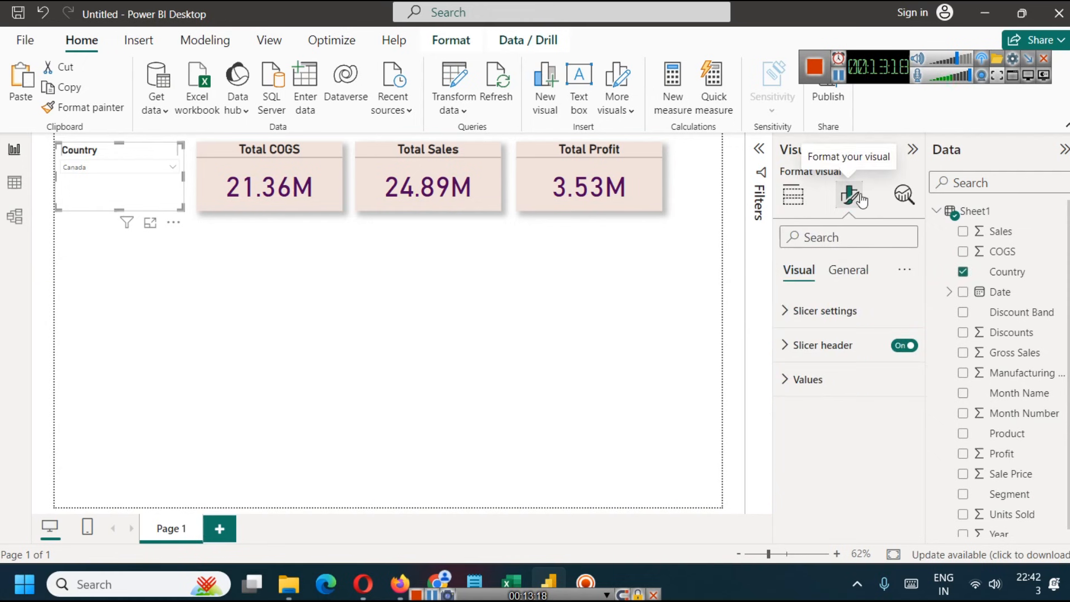
click(783, 382)
scroll(817, 372, down, 3)
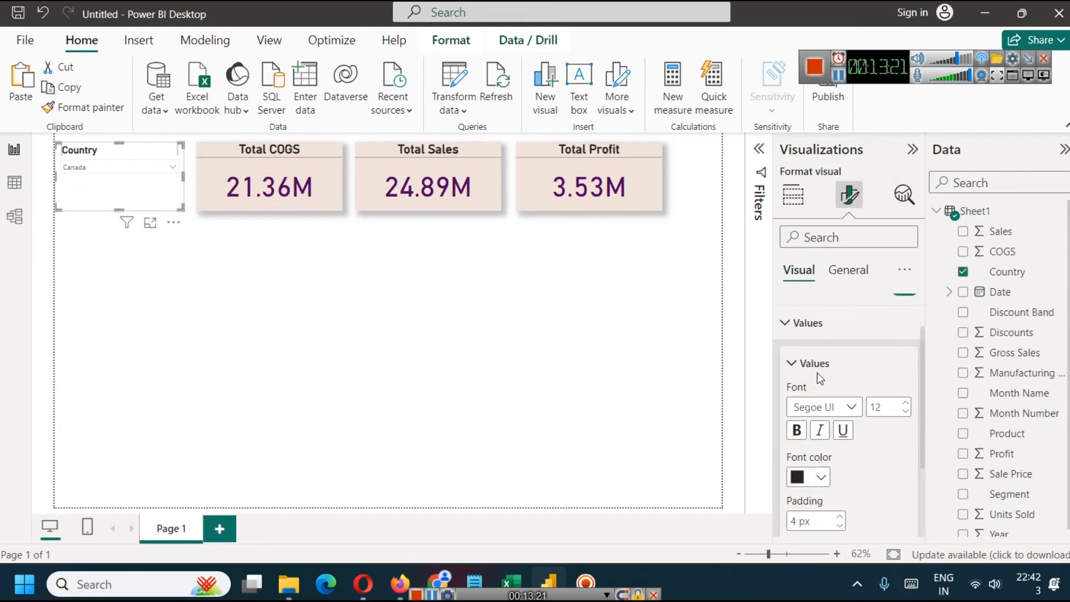
scroll(905, 379, up, 2)
click(905, 376)
click(905, 377)
click(906, 376)
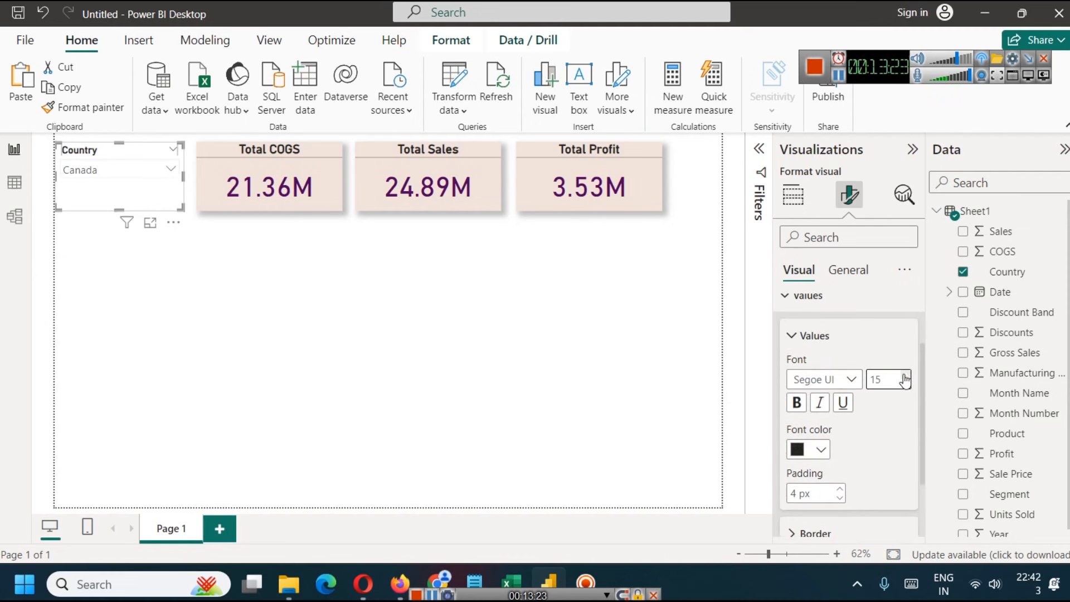
click(905, 376)
click(797, 403)
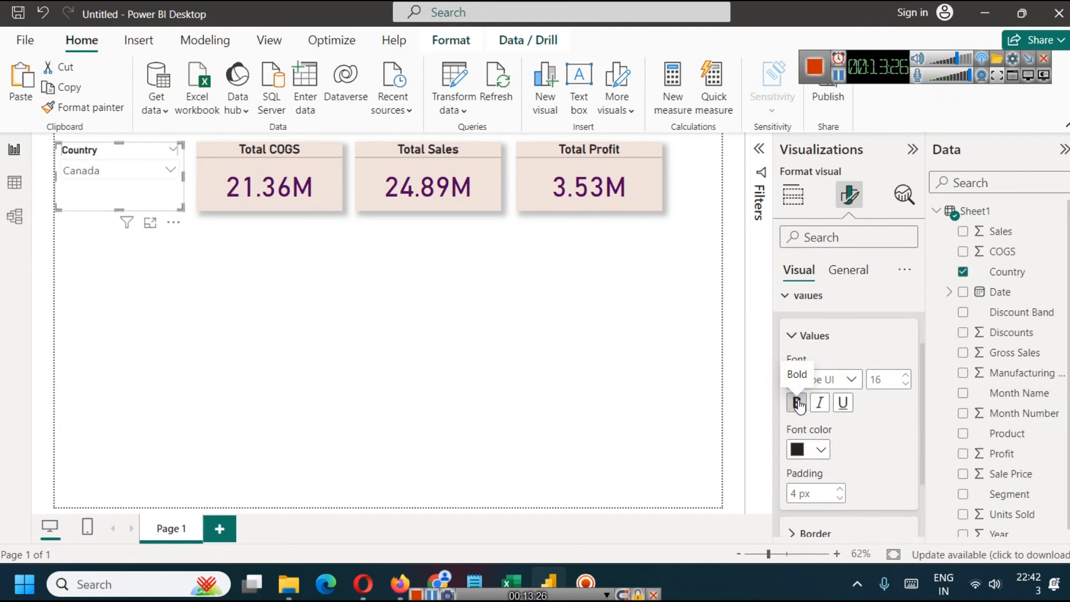
click(851, 381)
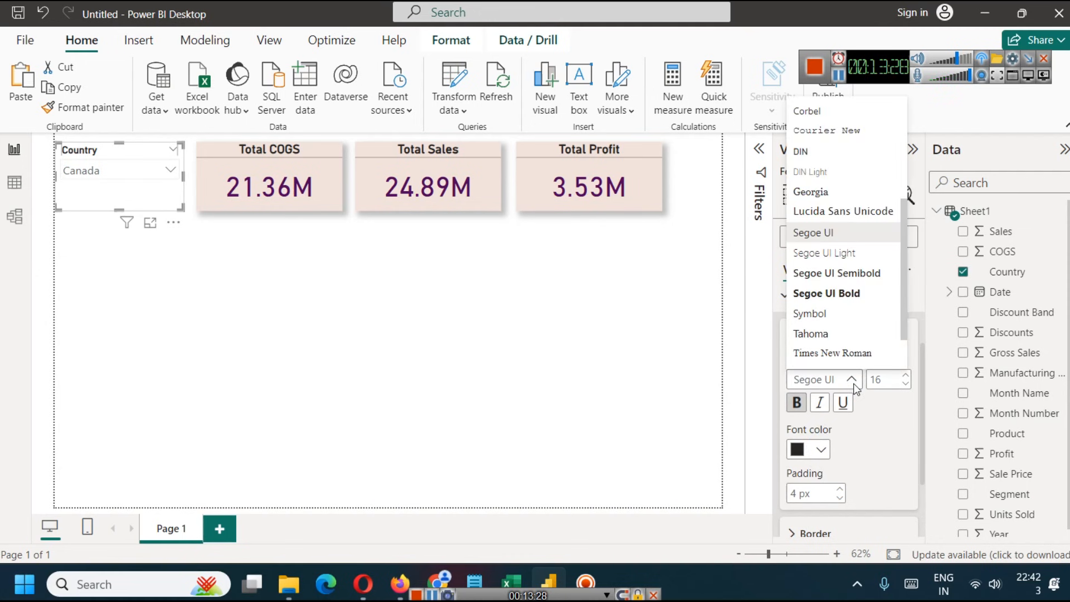
click(837, 294)
- Select Germany in the Country dropdown slicer and close its list
click(161, 169)
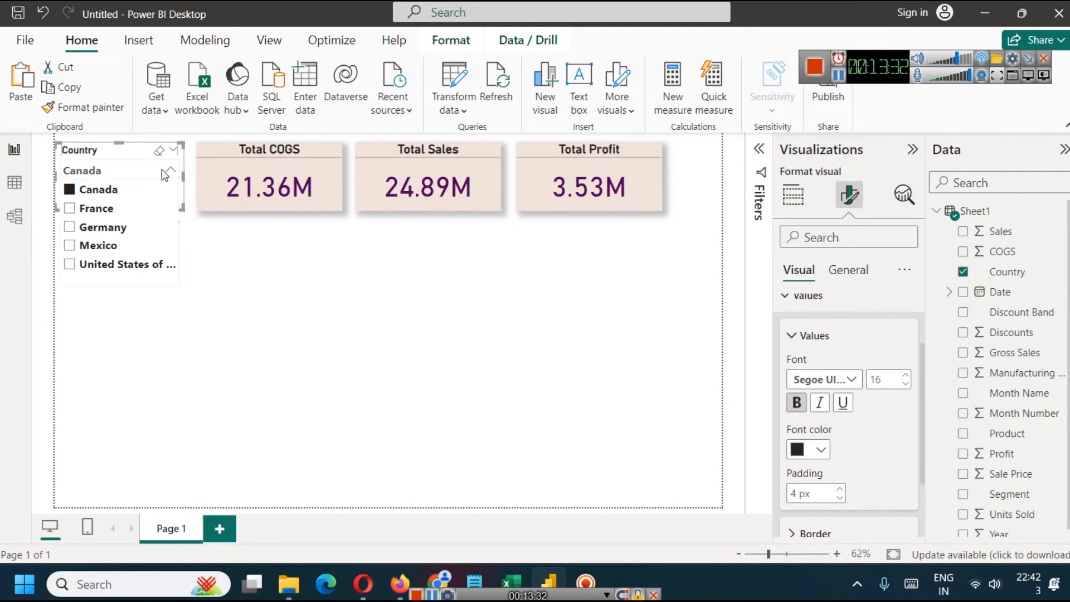
click(80, 229)
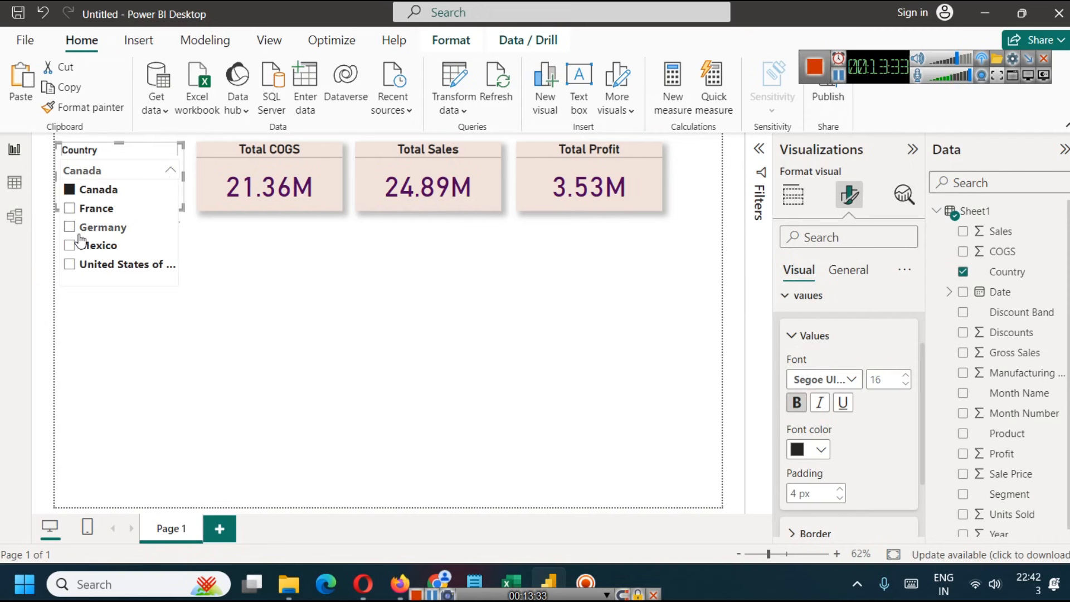
click(249, 282)
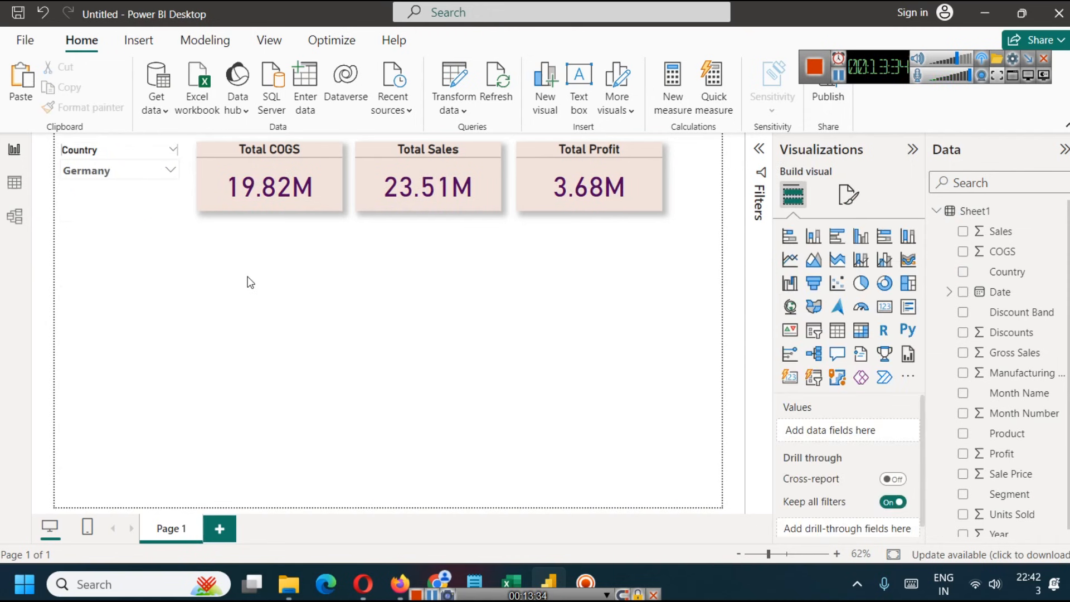
- Turn on the shadow effect for the Country slicer
click(139, 210)
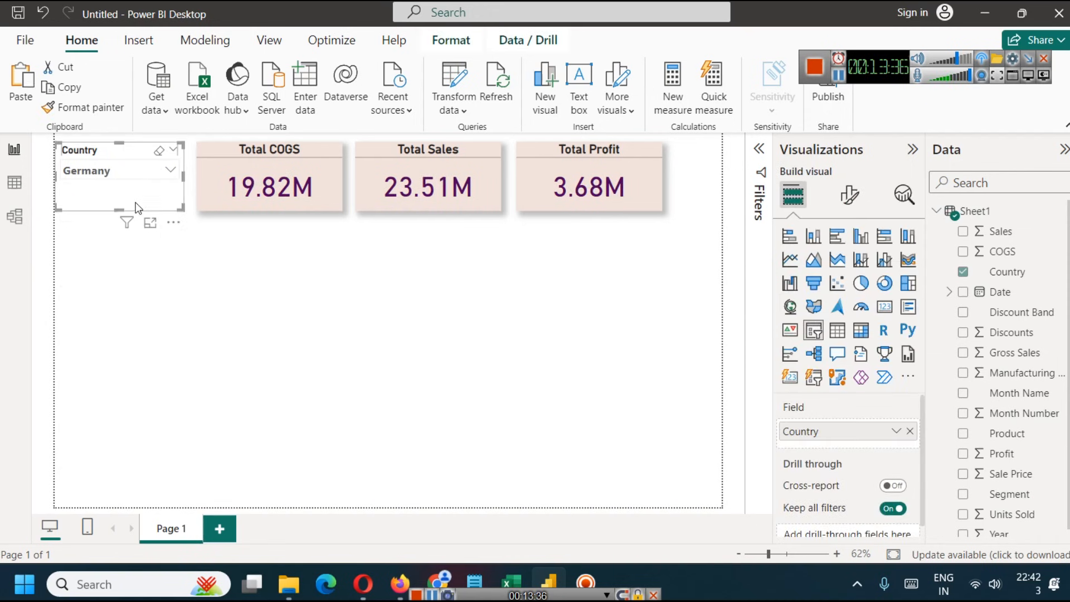
click(850, 194)
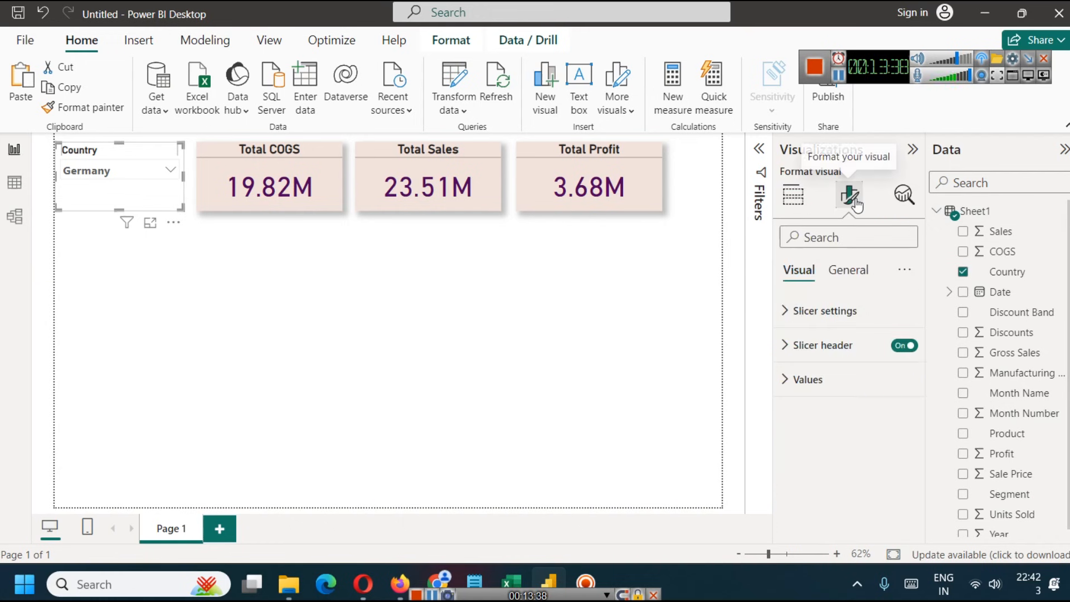
click(792, 380)
scroll(837, 412, down, 3)
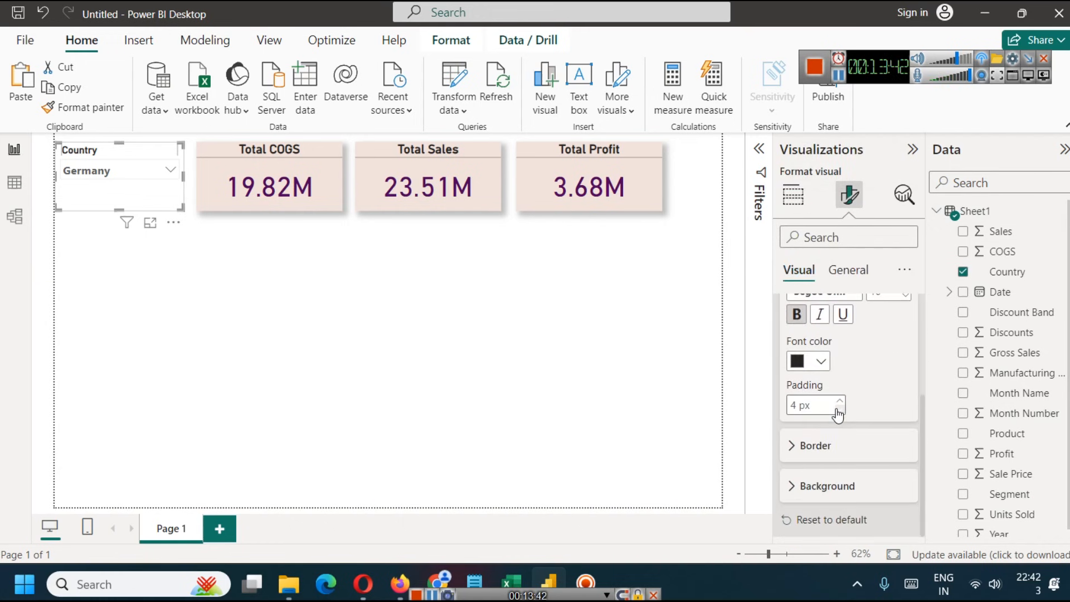
scroll(837, 411, up, 3)
click(791, 379)
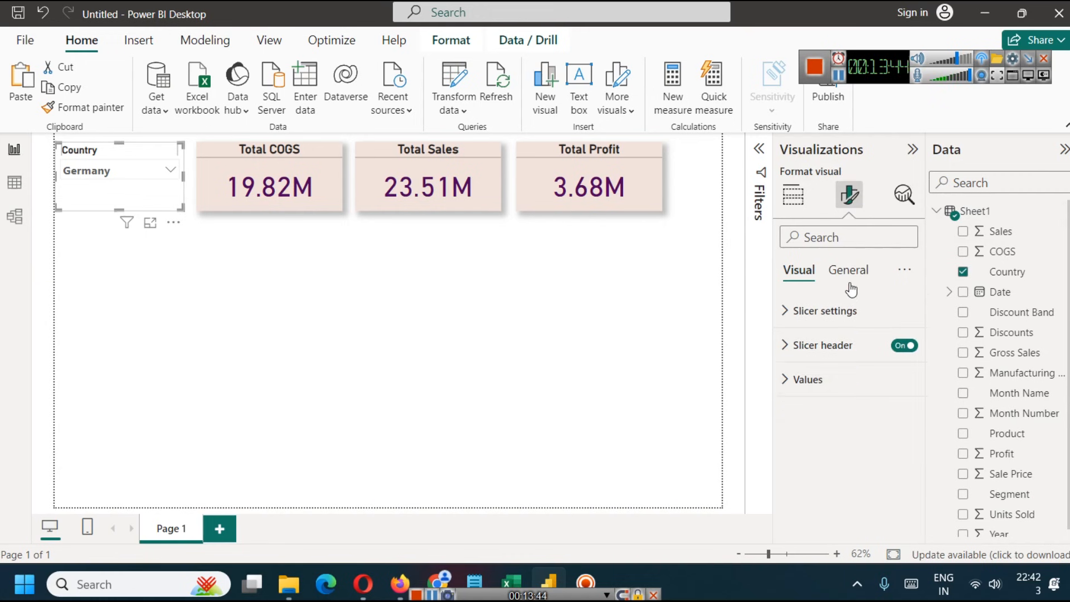
click(849, 271)
click(785, 313)
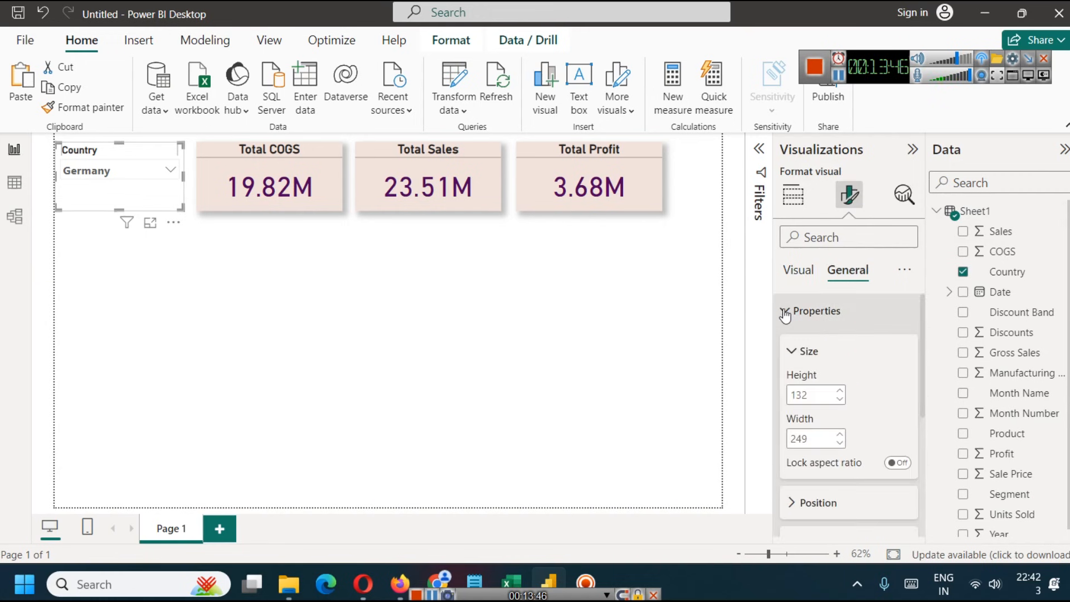
click(786, 314)
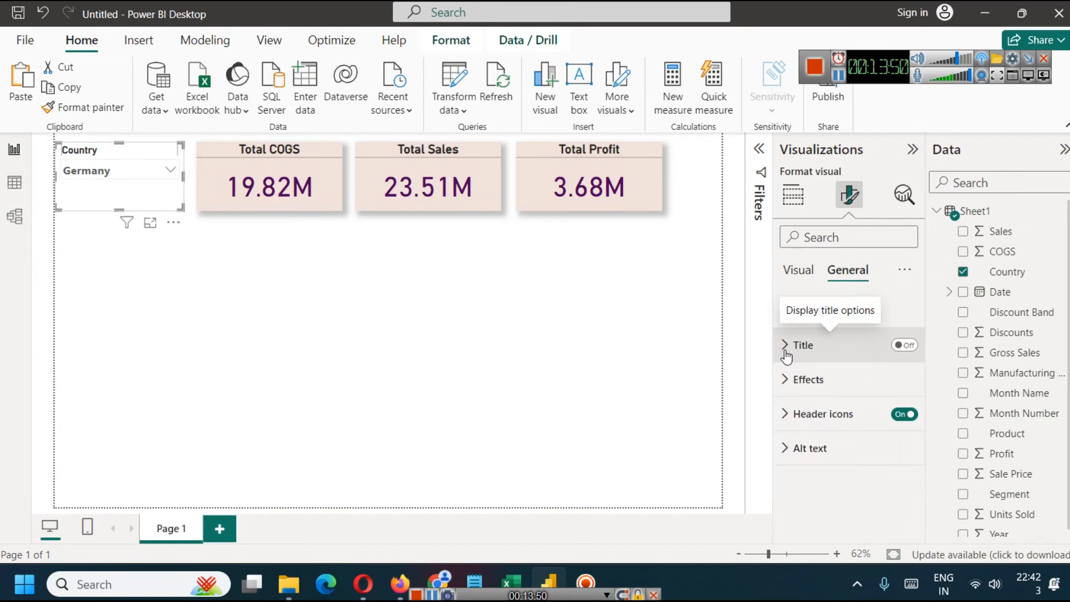
click(787, 381)
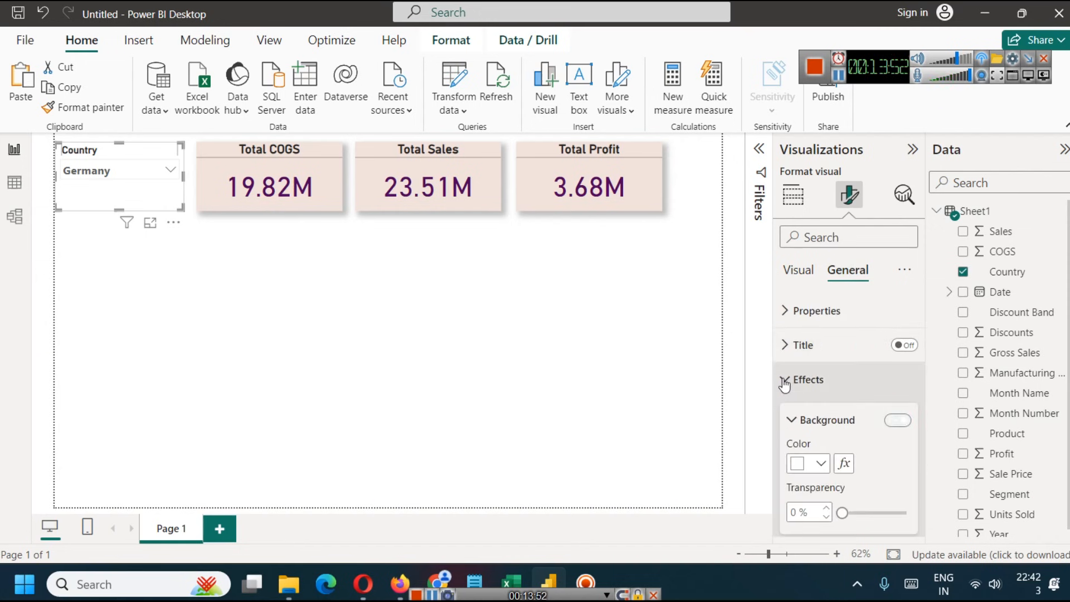
scroll(845, 439, down, 3)
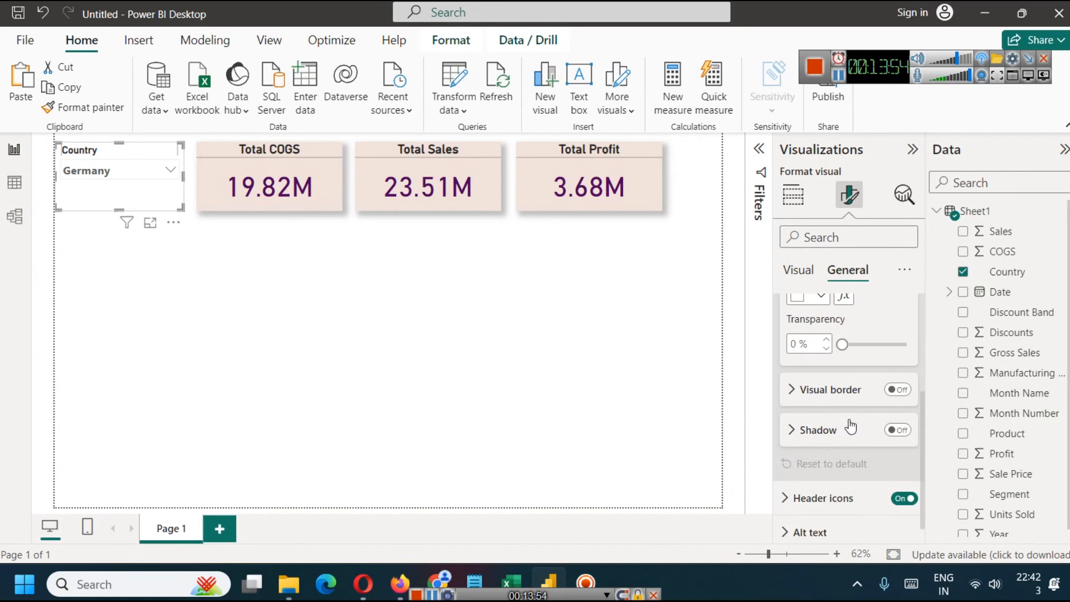
click(898, 431)
click(283, 314)
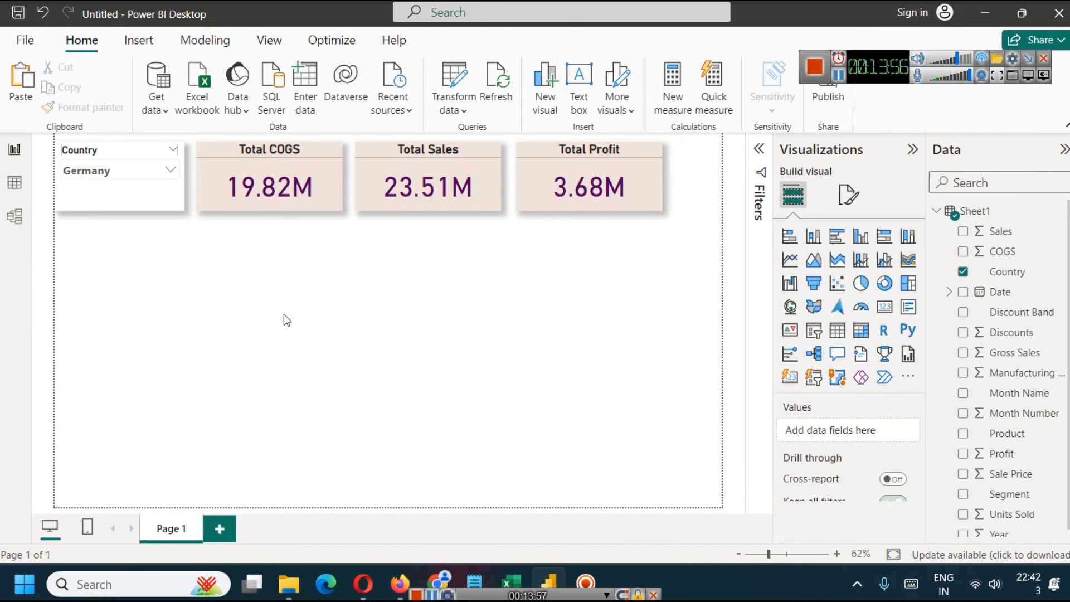
- Set the page's filter cards input box color to the lightest gray and check the Country slicer's list
click(152, 171)
click(152, 170)
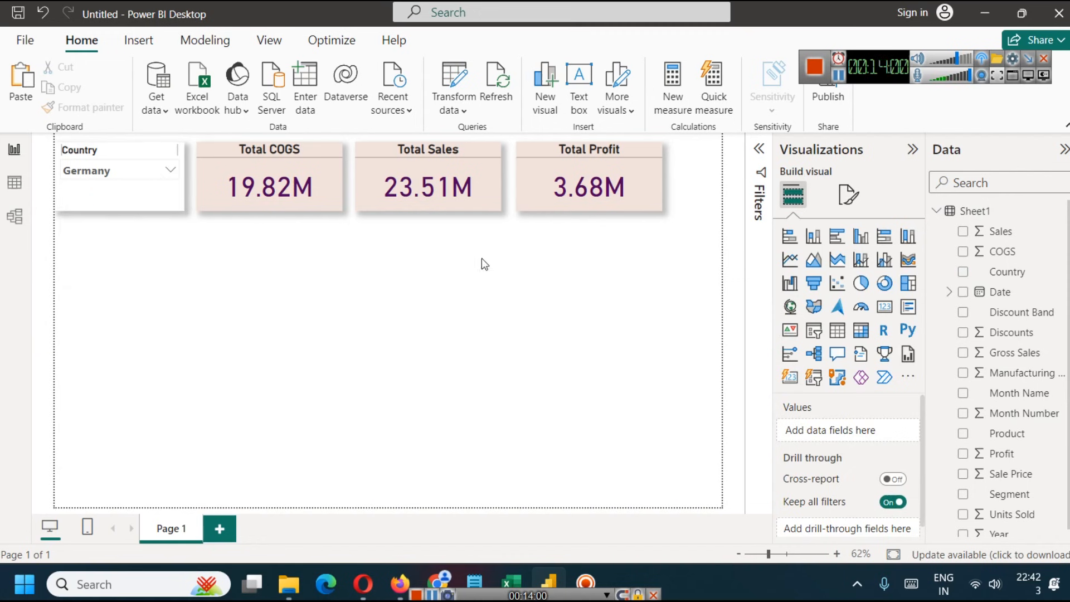
click(849, 195)
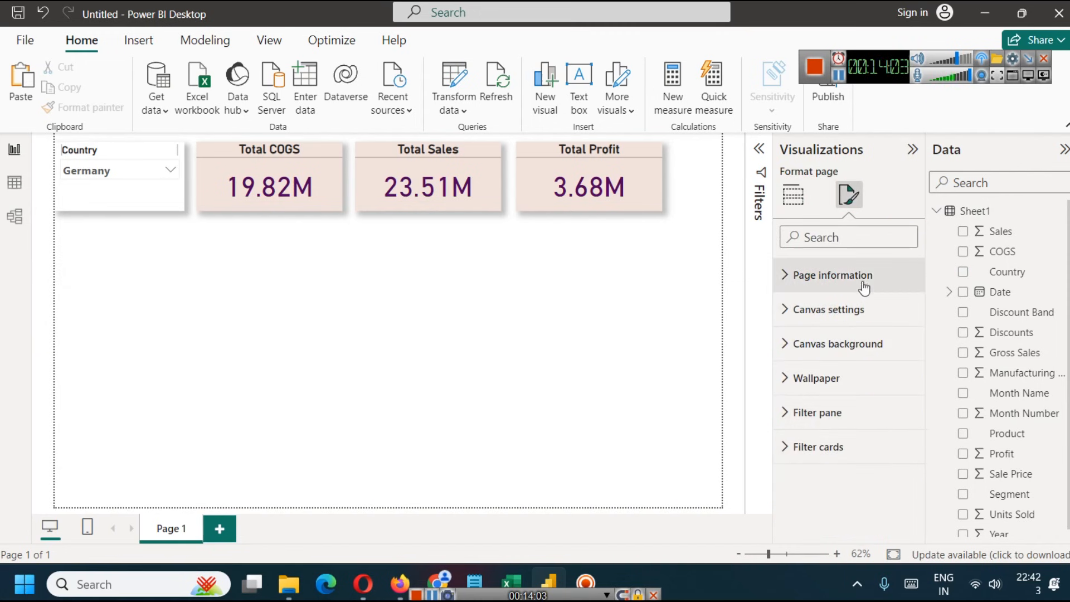
click(787, 450)
scroll(809, 446, down, 5)
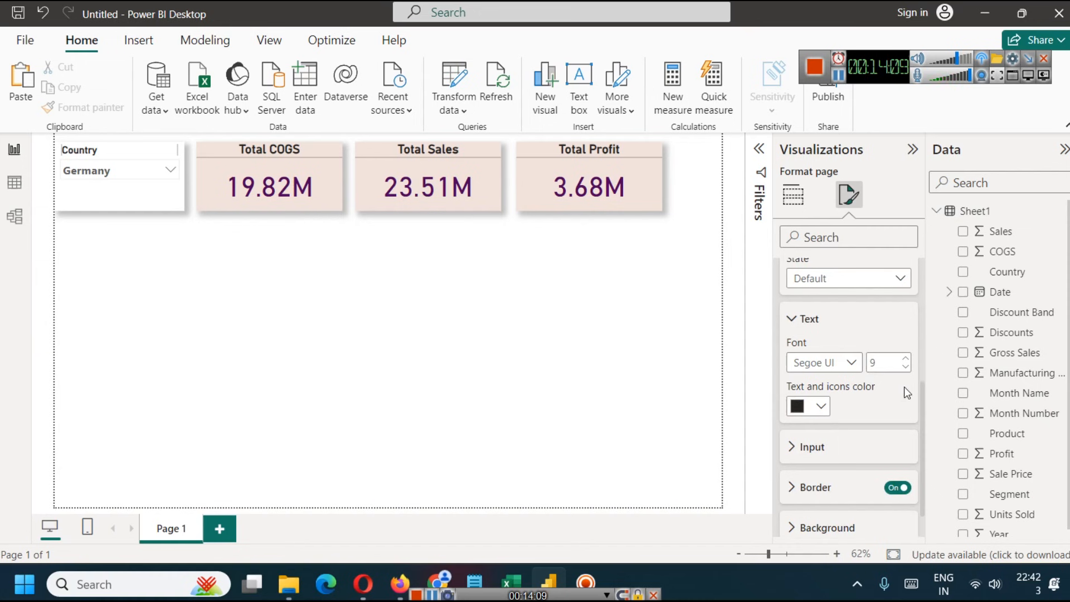
click(803, 446)
scroll(813, 444, down, 3)
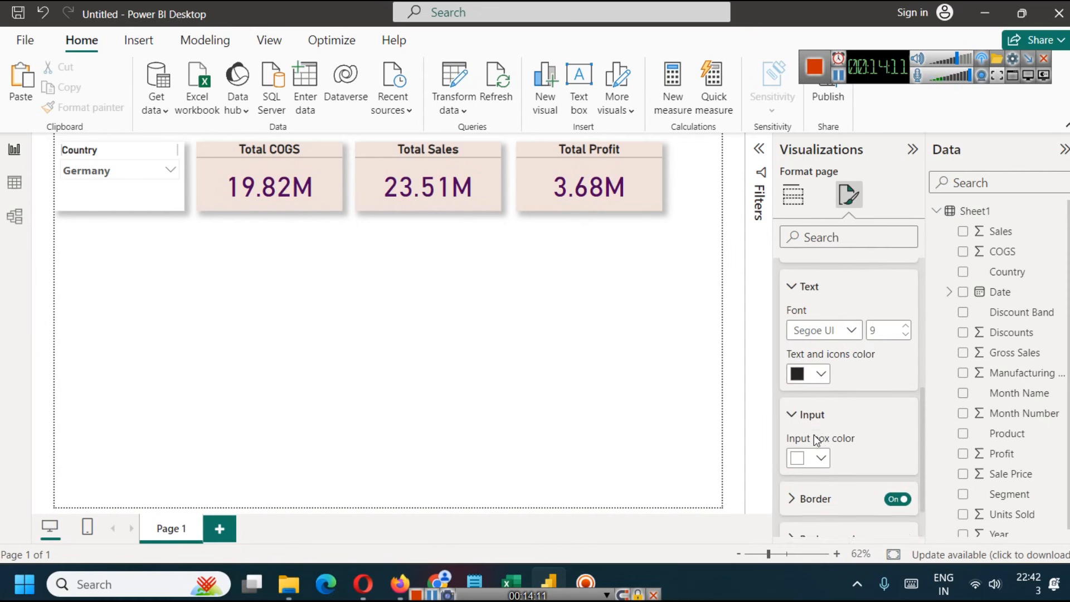
click(821, 407)
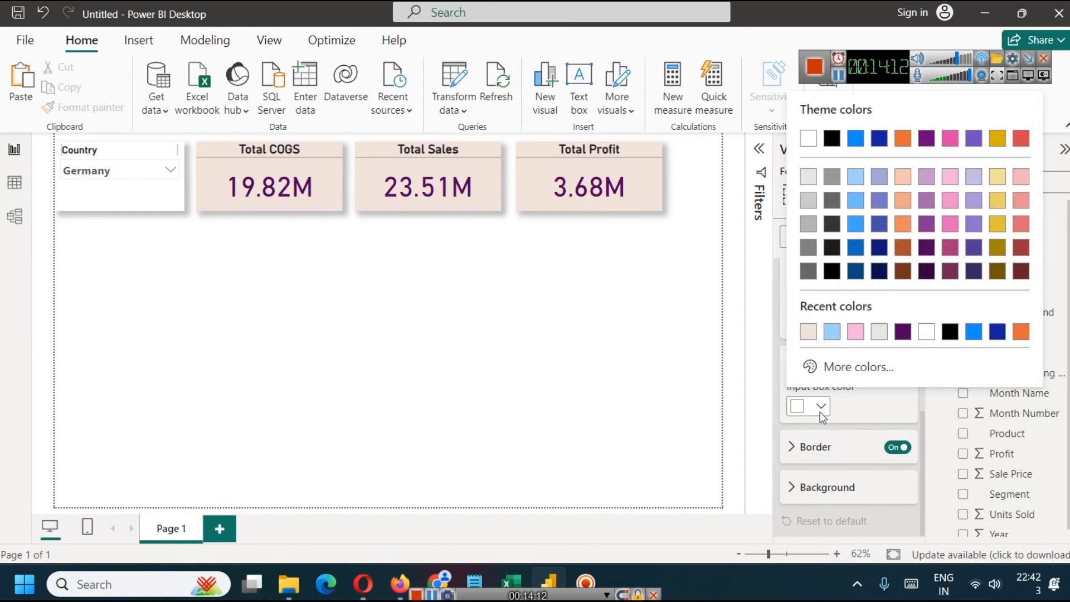
click(806, 177)
click(211, 287)
click(153, 170)
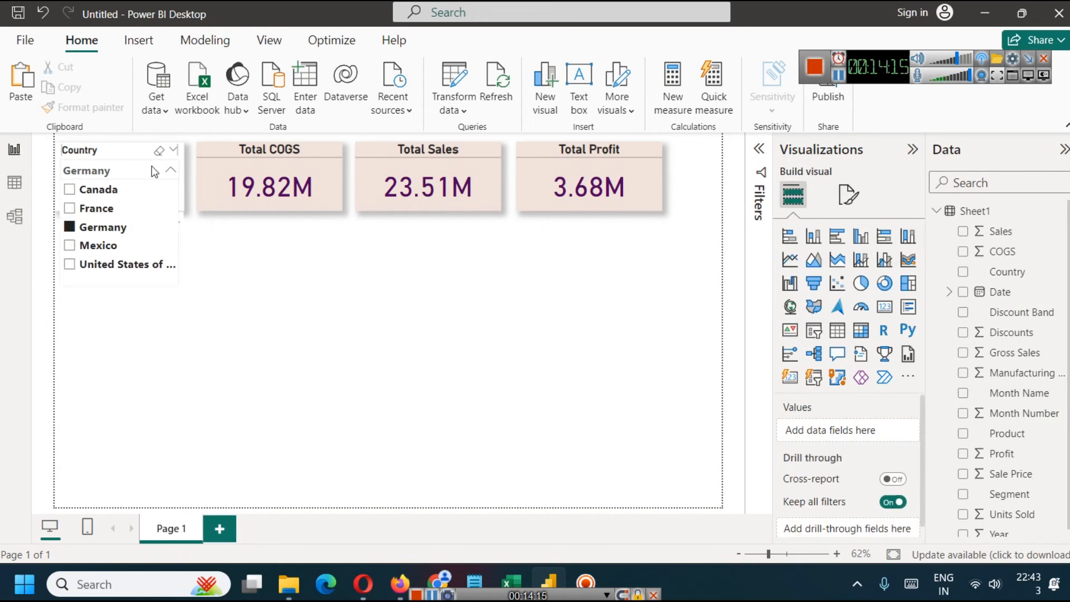
click(233, 274)
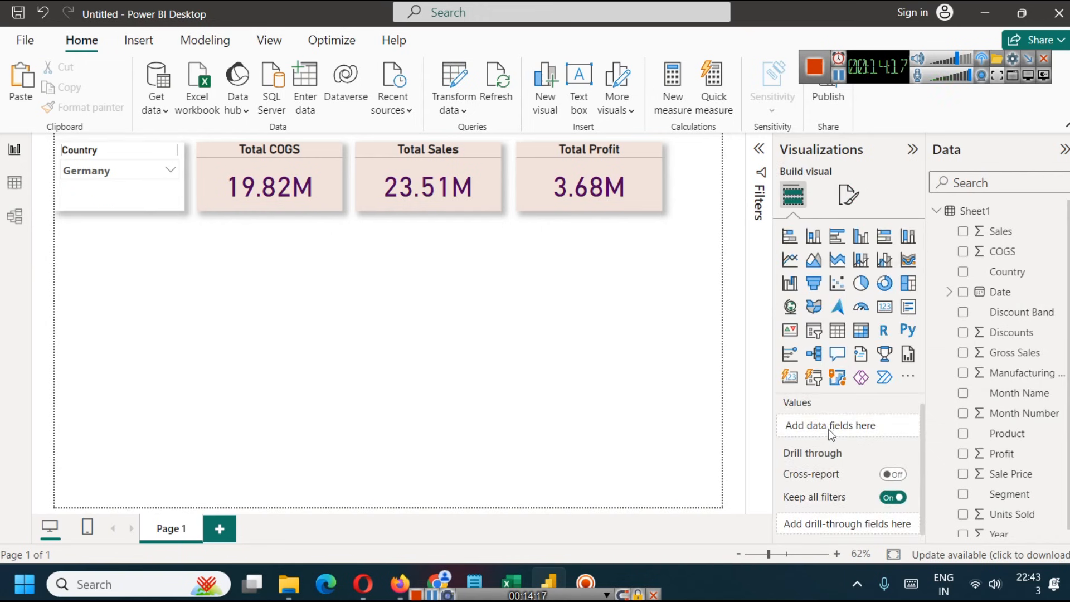
- Set the background color of the Country slicer's values to the lightest gray
click(149, 162)
mouse_move(148, 189)
mouse_down()
mouse_move(174, 395)
mouse_move(150, 210)
mouse_up()
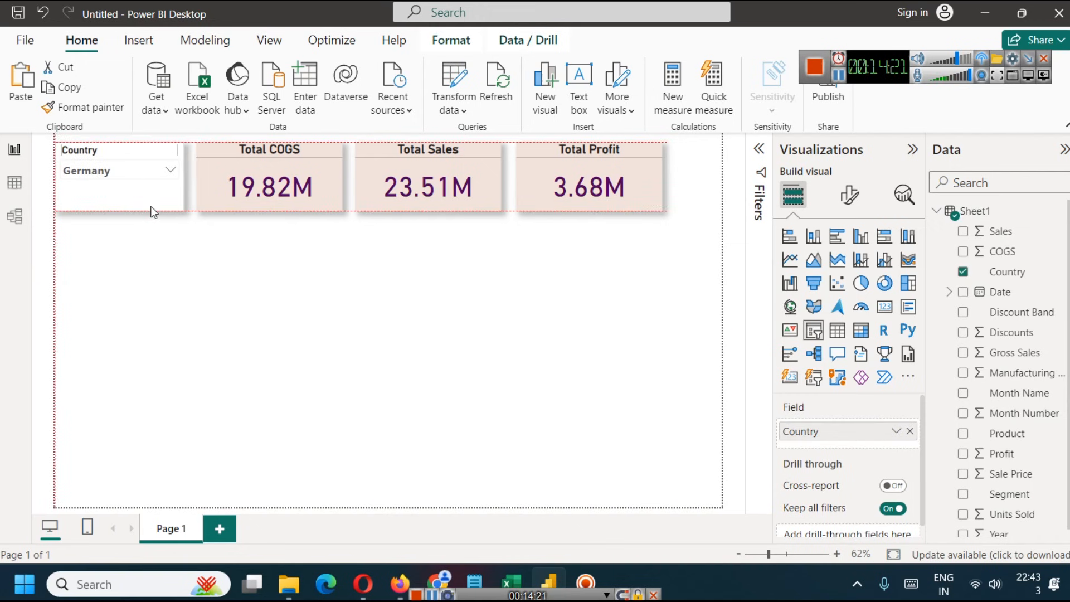
click(850, 194)
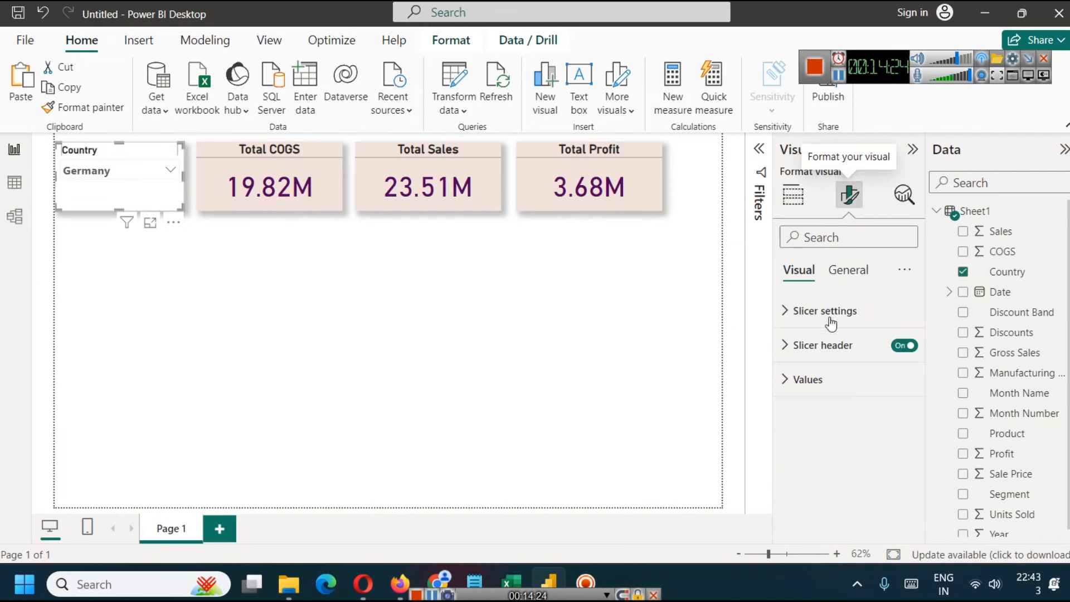
click(806, 378)
scroll(852, 461, down, 3)
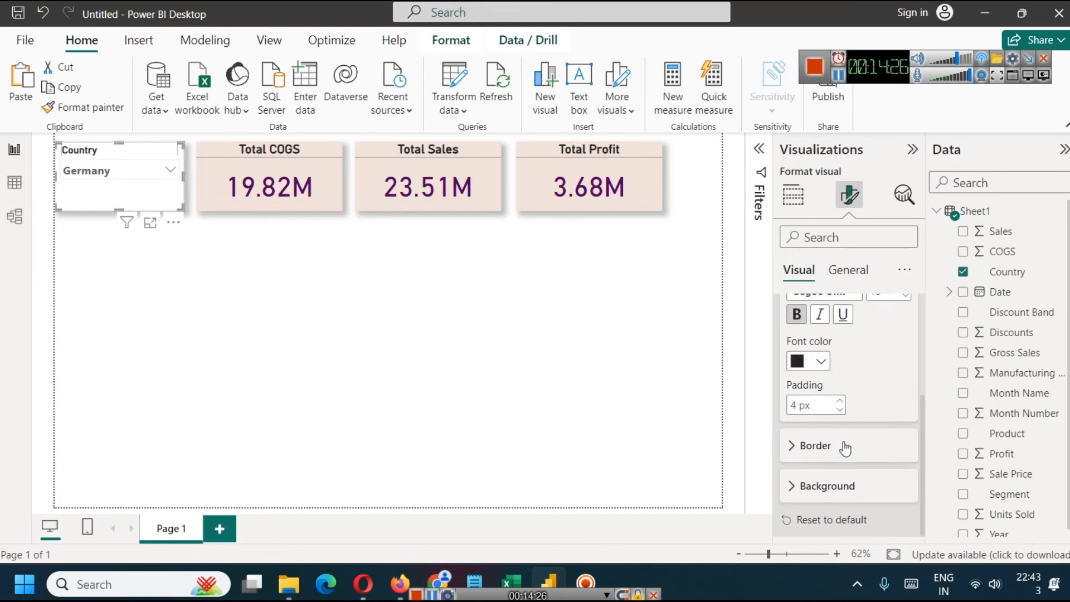
click(790, 492)
scroll(807, 460, down, 1)
click(822, 485)
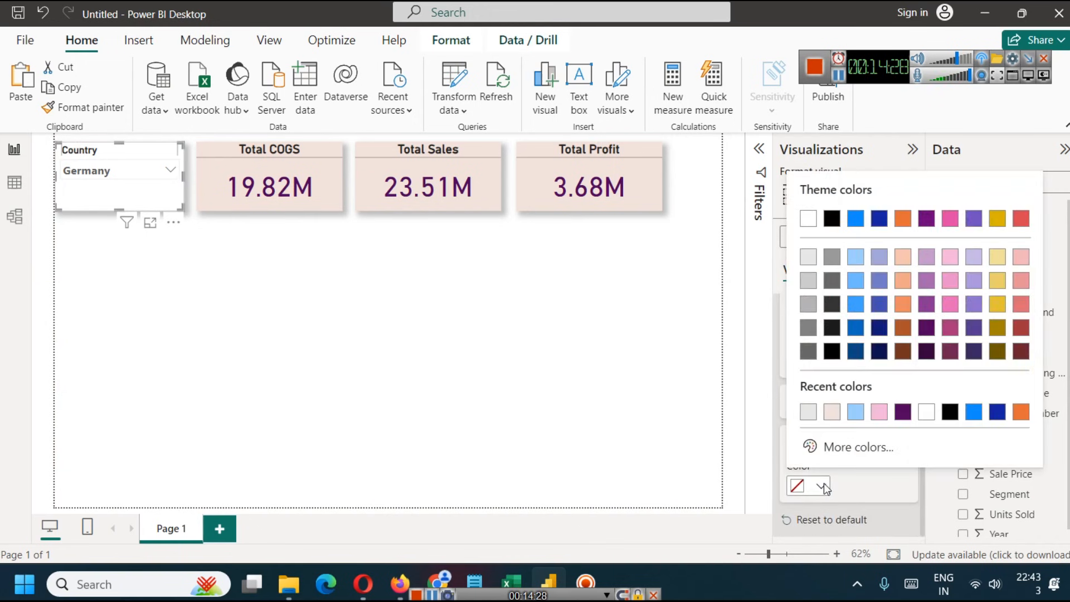
click(809, 256)
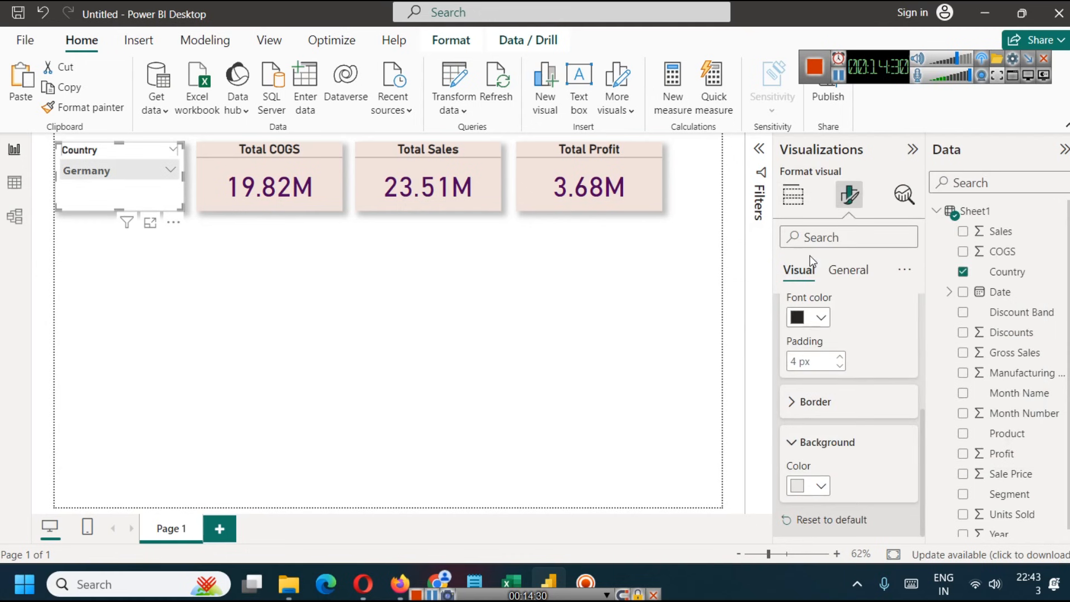
click(429, 350)
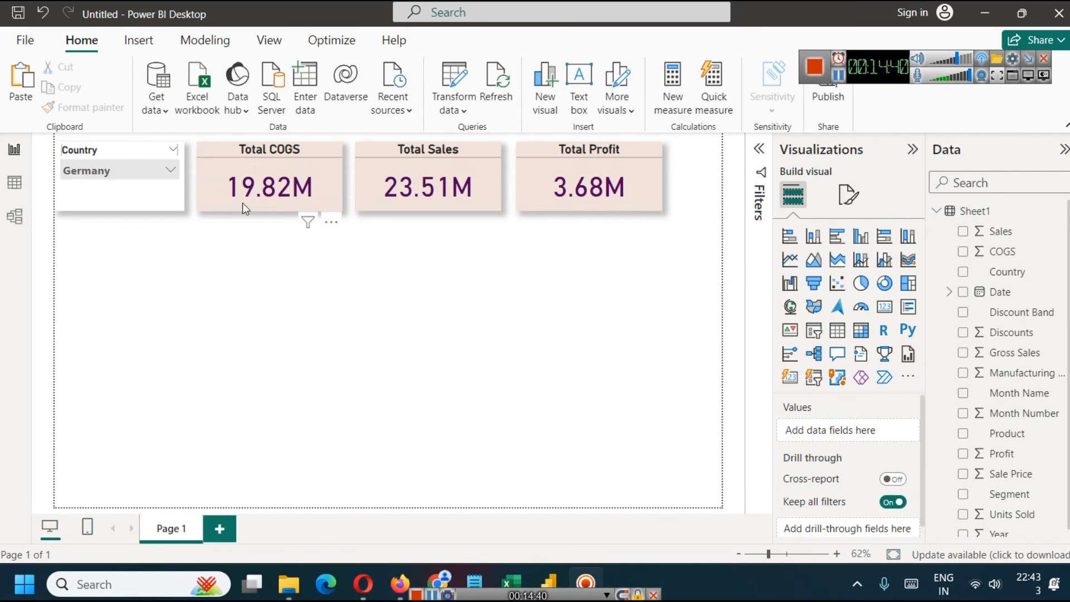
- Move the Country slicer to the middle of the page and insert a rectangle shape
drag(142, 186, 455, 347)
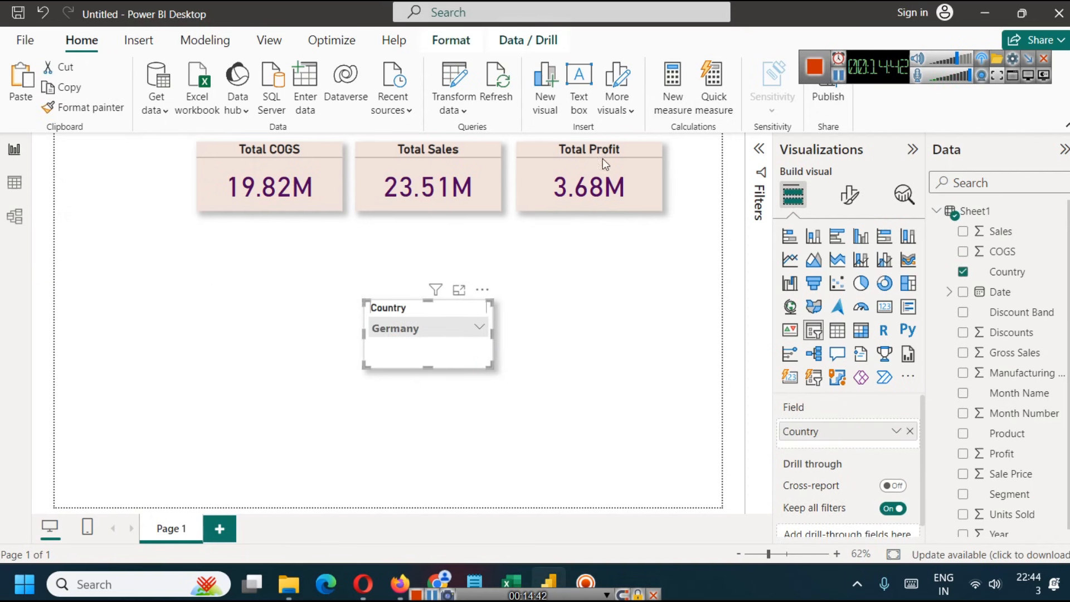
click(138, 40)
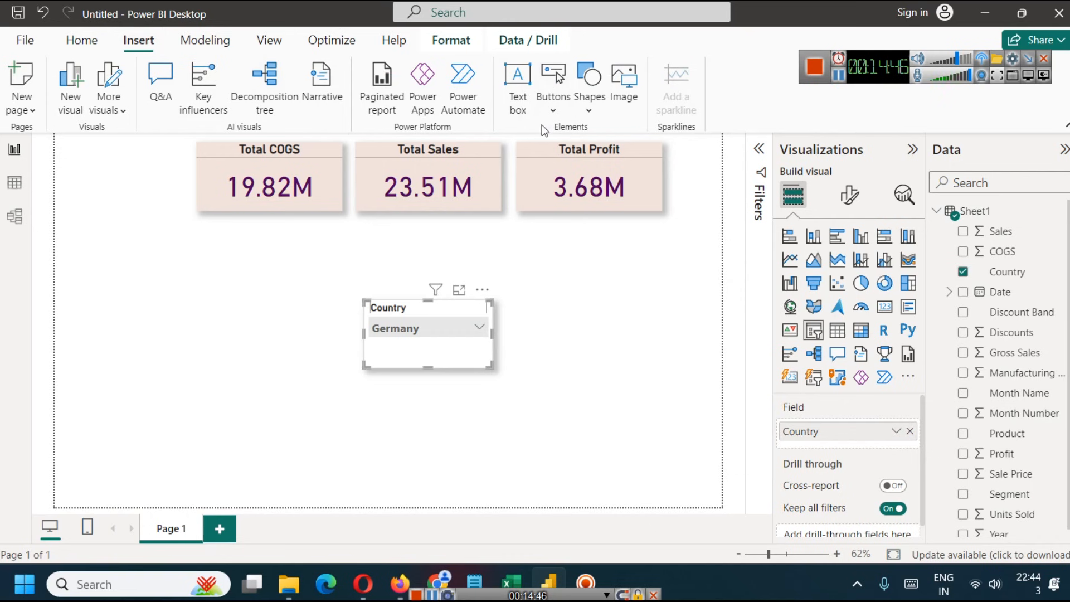
click(587, 103)
click(605, 167)
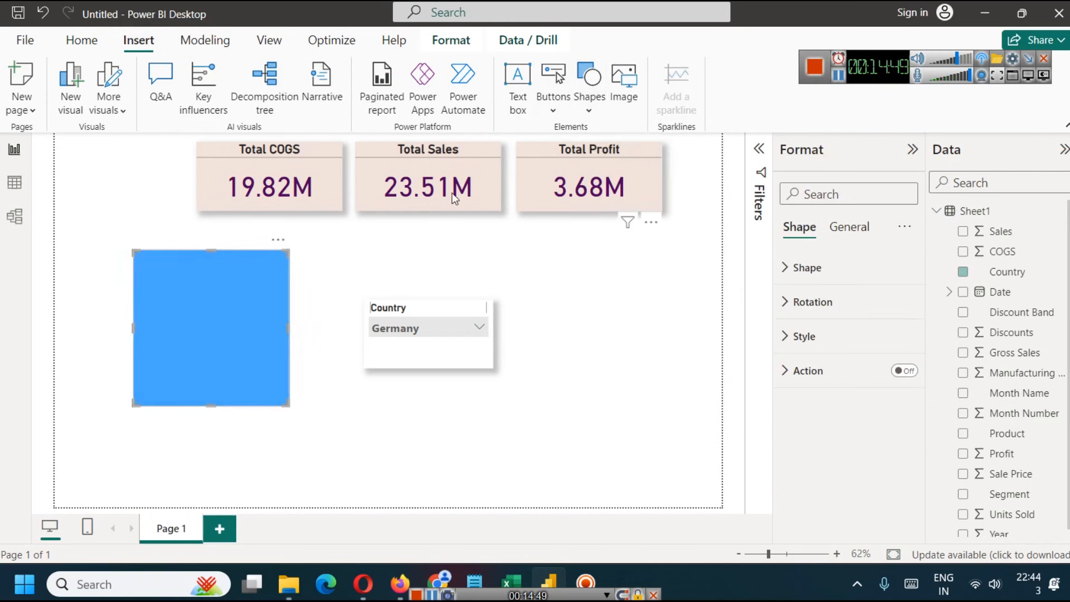
- Place the rectangle at the page's left edge, narrow it and stretch it down to nearly the full page height
drag(202, 306, 122, 200)
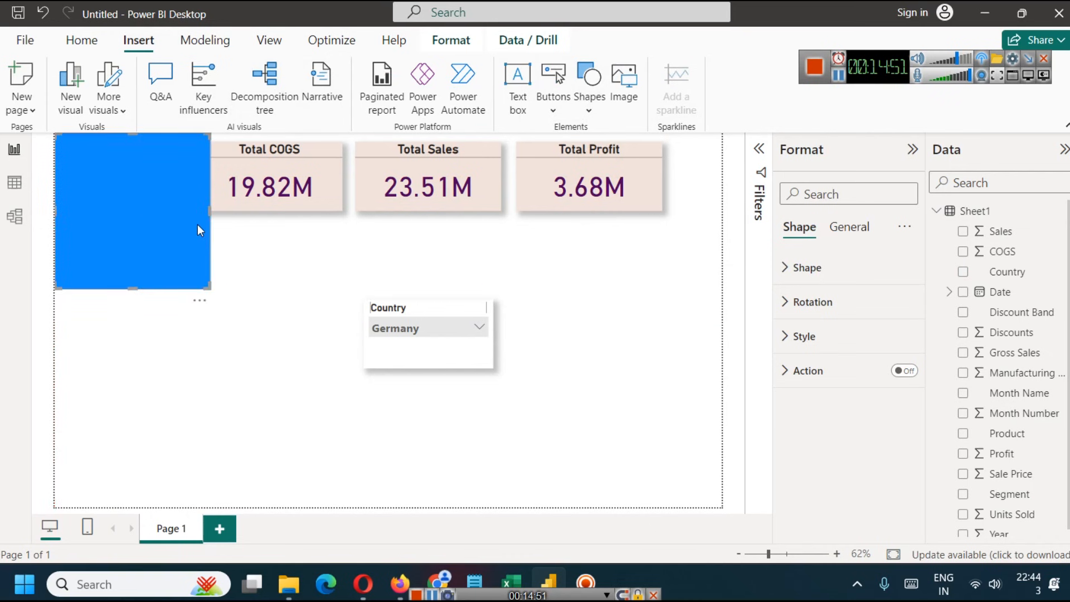
drag(210, 214, 168, 216)
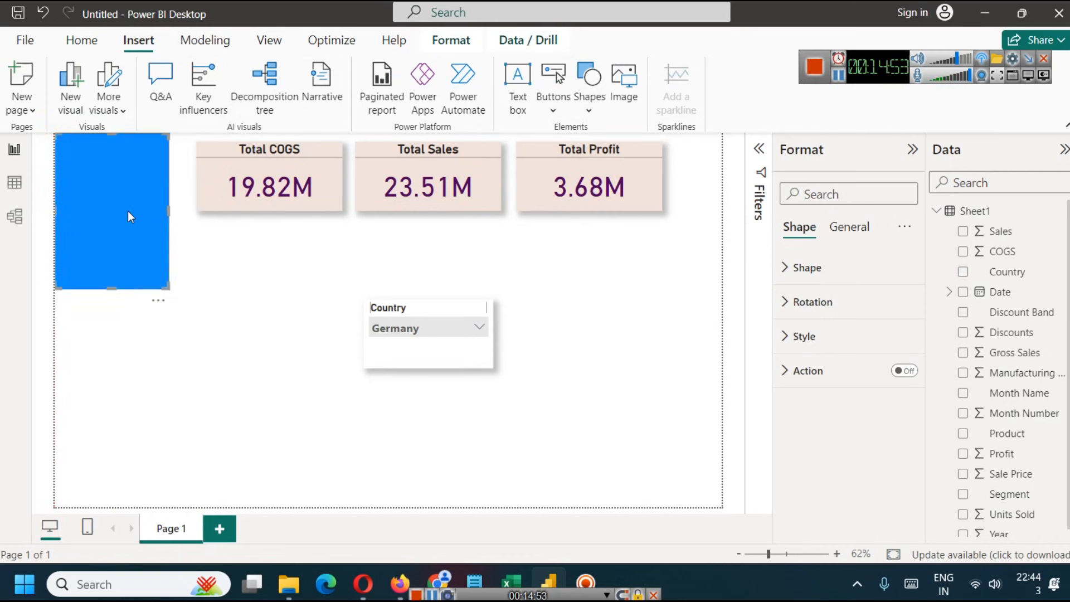
drag(119, 307, 138, 503)
- Move the Country slicer onto the top of the blue rectangle and shrink it to fit inside the rectangle's width
drag(430, 313, 121, 168)
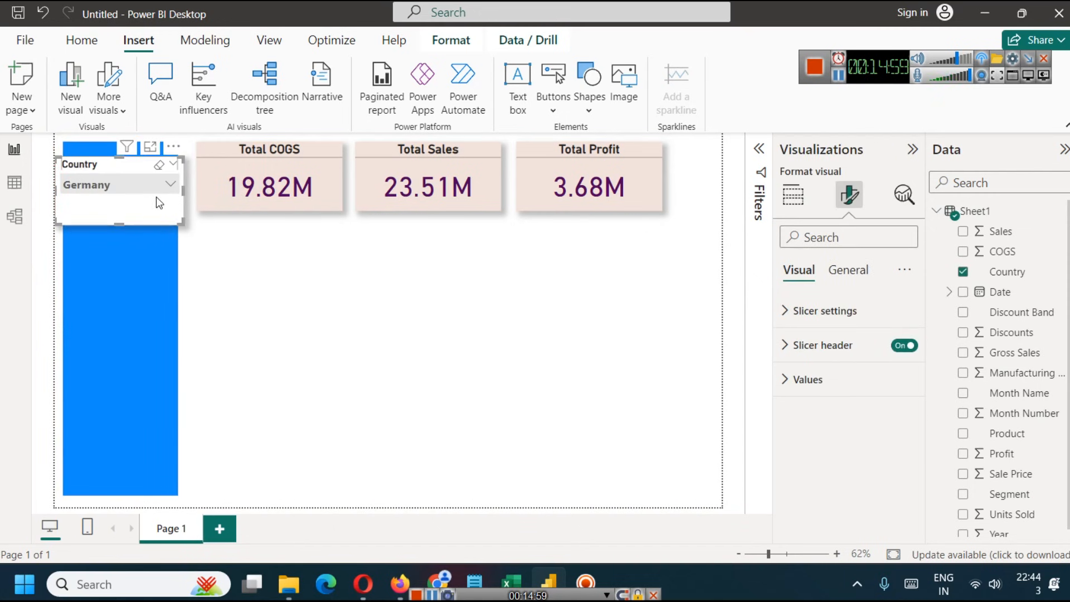
drag(183, 194, 169, 194)
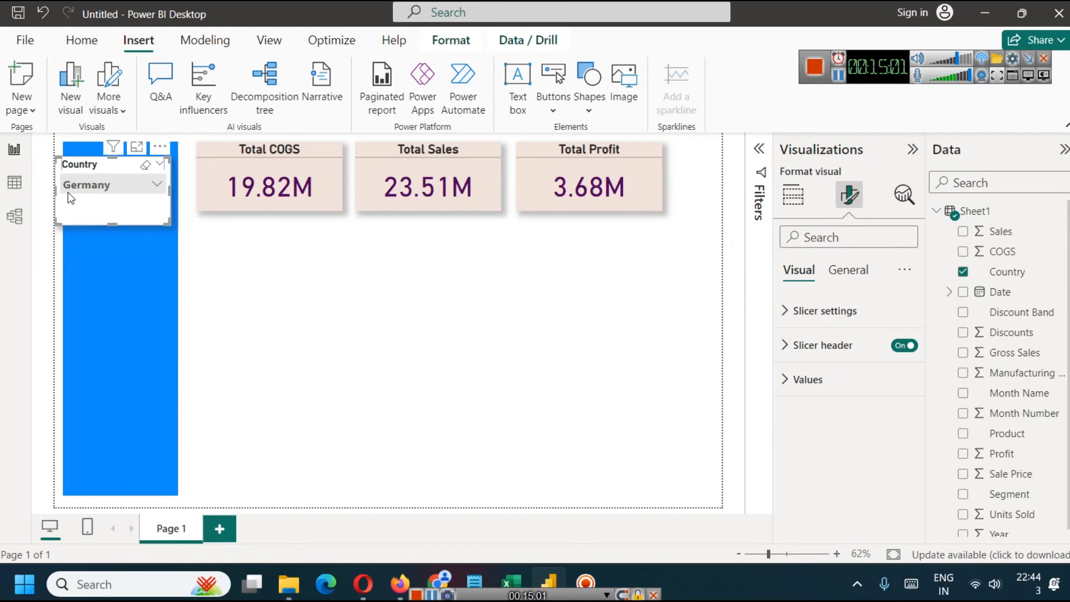
drag(54, 191, 64, 196)
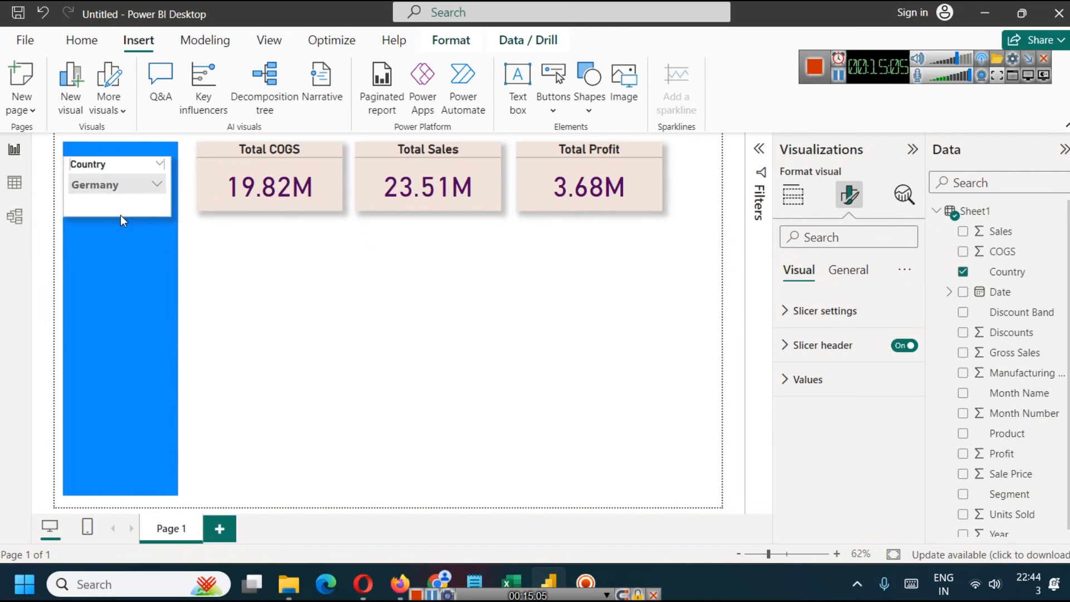
drag(120, 215, 119, 196)
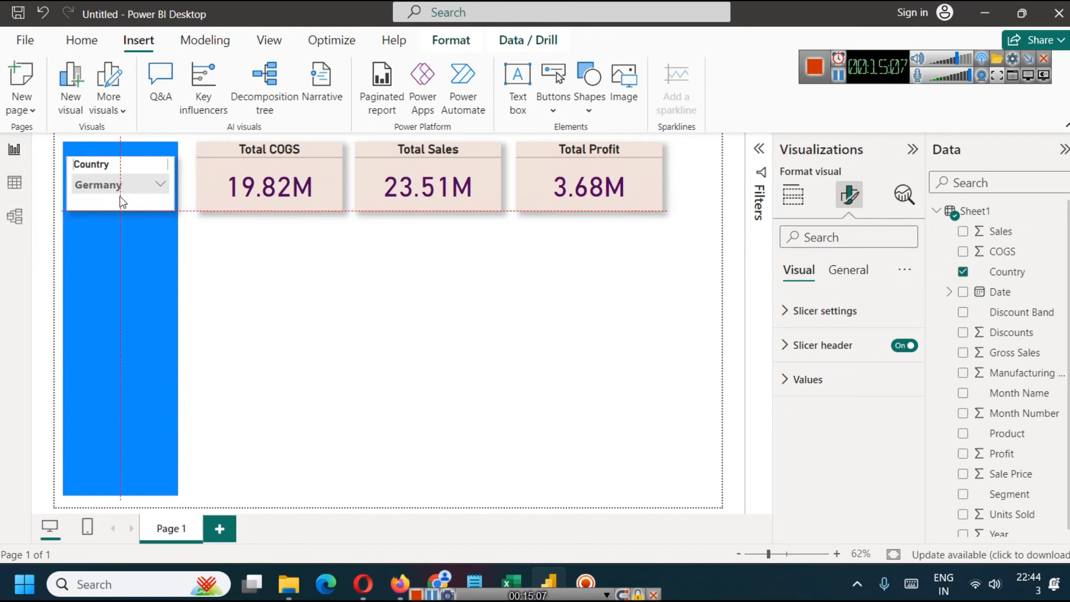
click(151, 261)
click(264, 307)
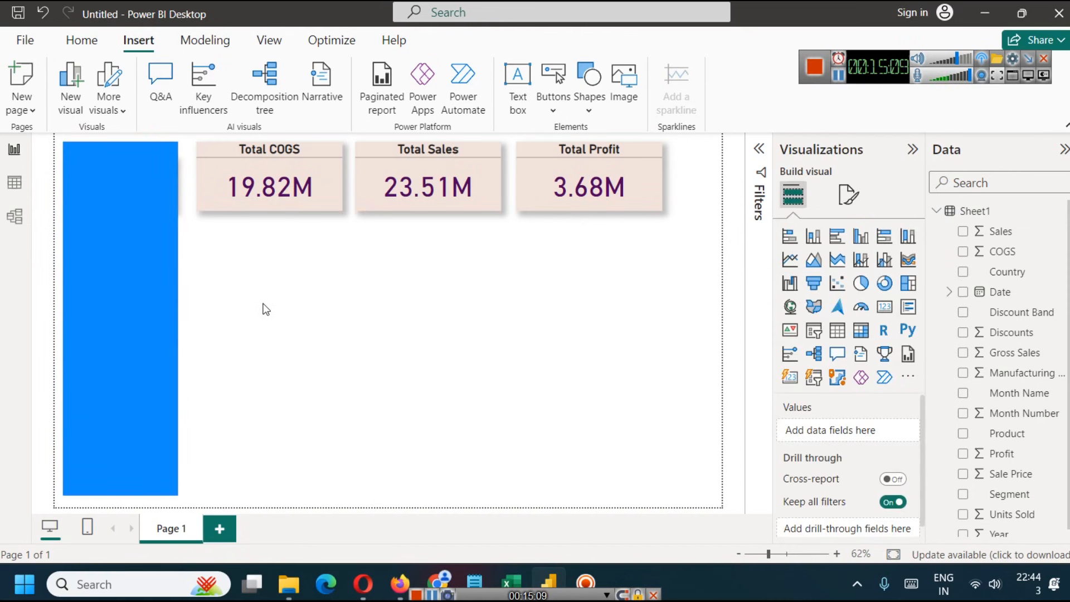
- Move the blue rectangle aside to uncover the Country slicer, and return it to the page's left edge
click(143, 219)
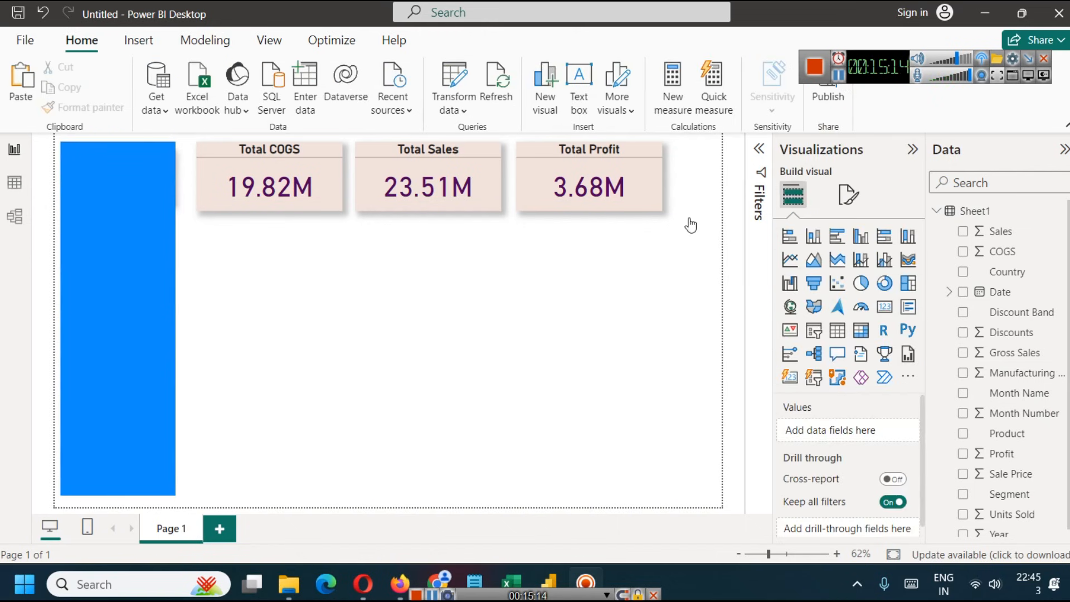
click(159, 266)
drag(168, 249, 226, 269)
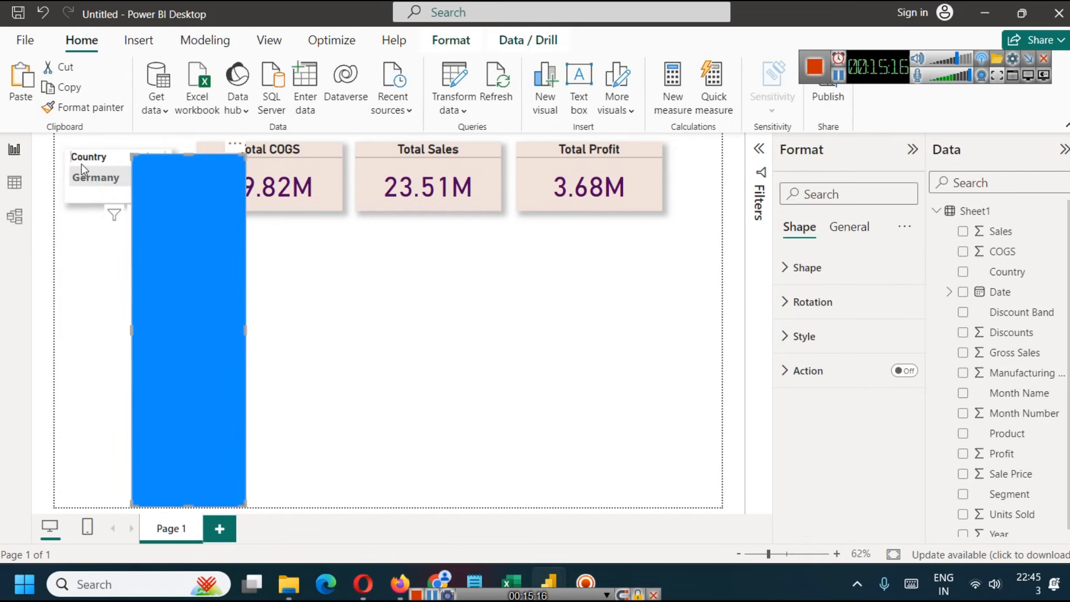
drag(206, 219, 142, 206)
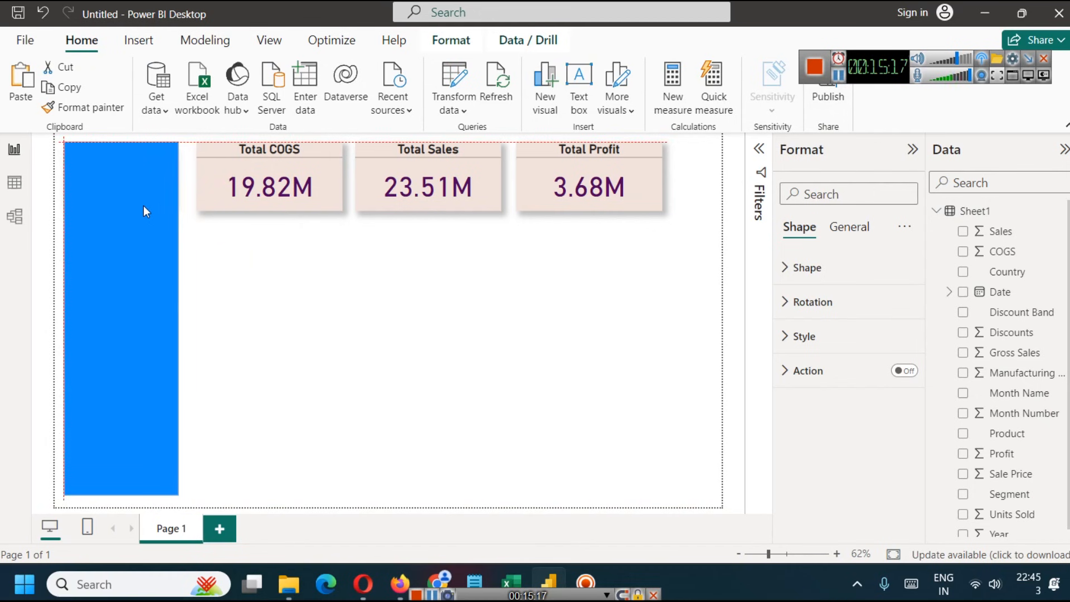
click(221, 250)
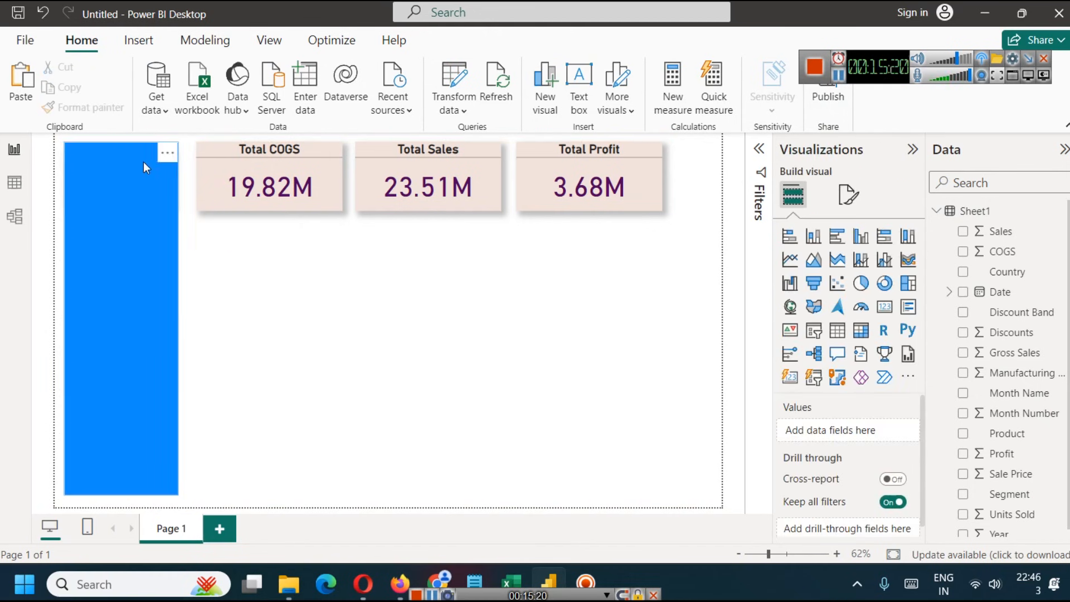
- Send the blue rectangle backward so that it sits behind the Country slicer
click(131, 186)
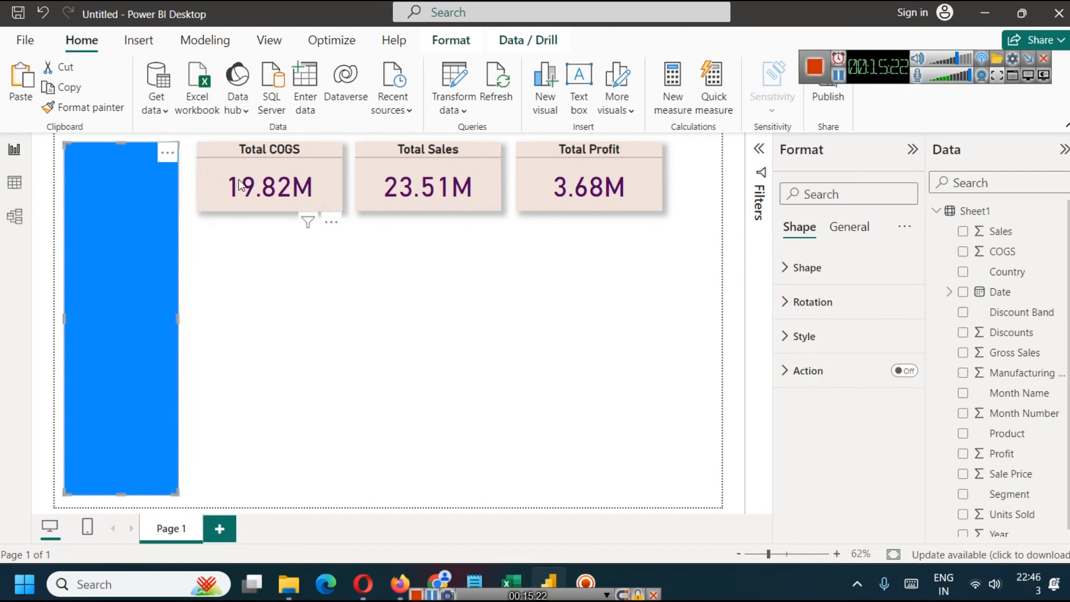
click(450, 40)
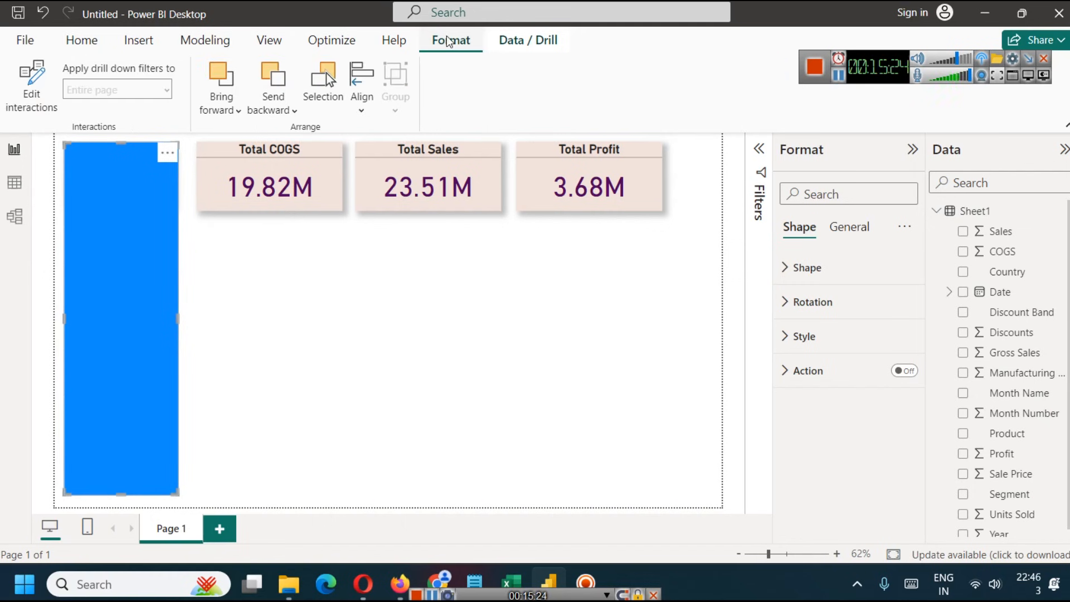
click(273, 103)
click(282, 136)
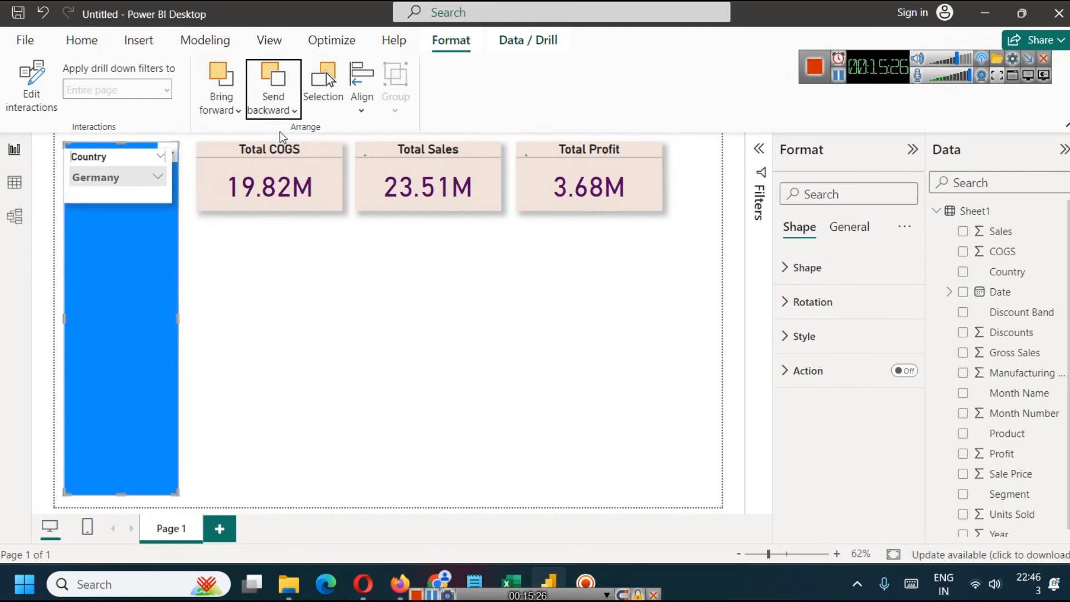
click(239, 292)
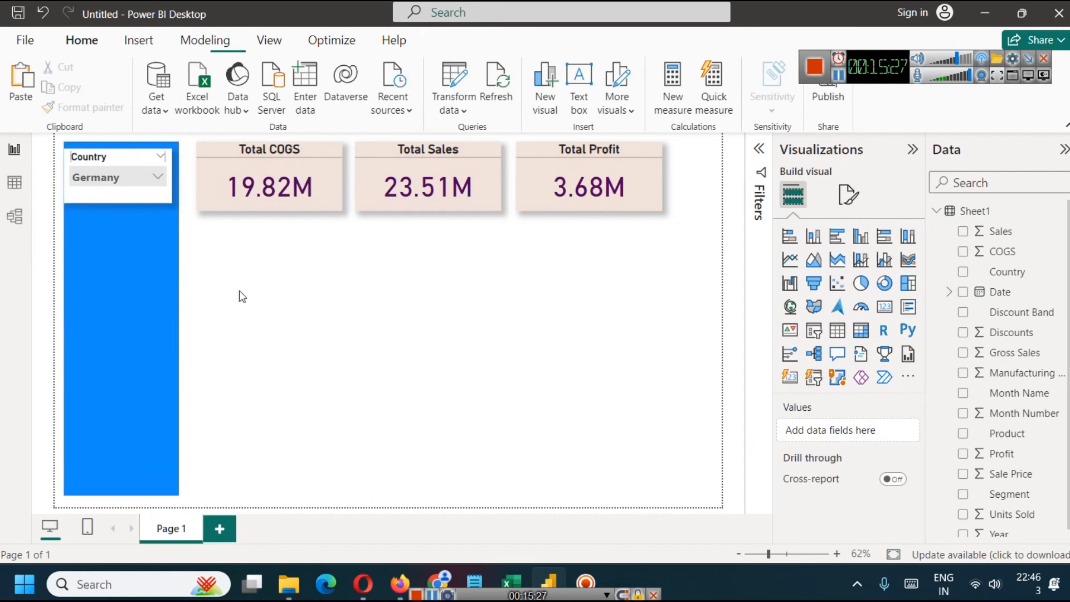
- Center the Country slicer horizontally on the blue rectangle, just below the rectangle's top edge
click(103, 158)
drag(107, 158, 105, 166)
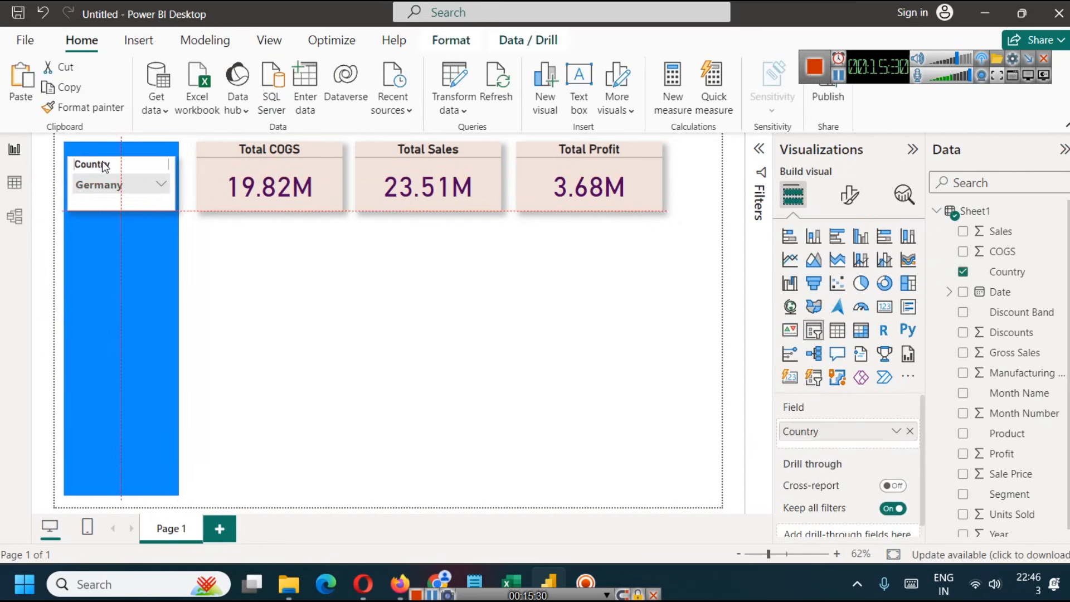
click(289, 303)
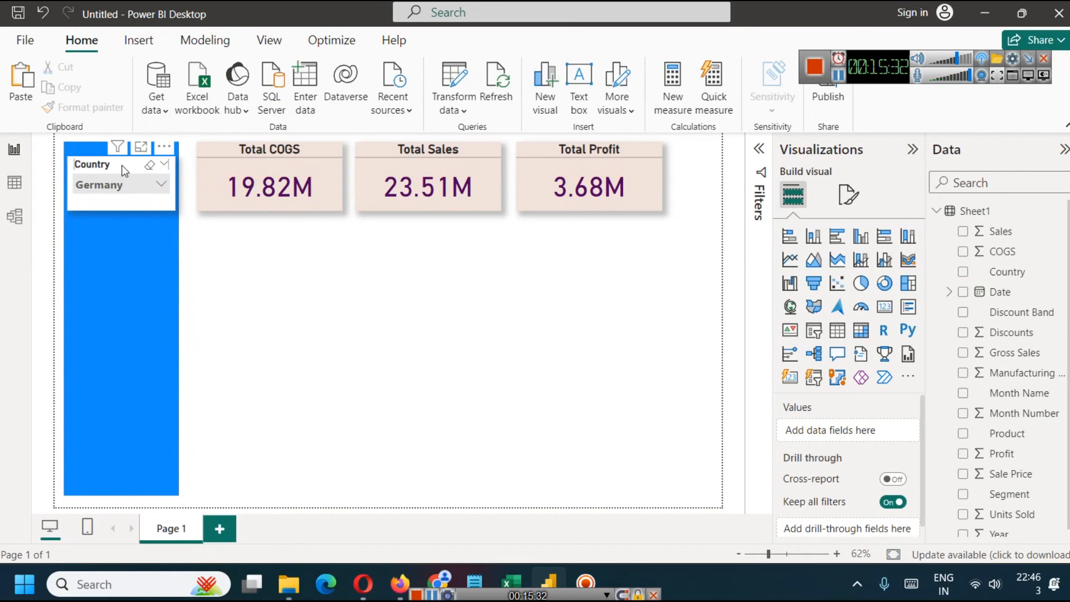
drag(122, 165, 122, 155)
click(293, 295)
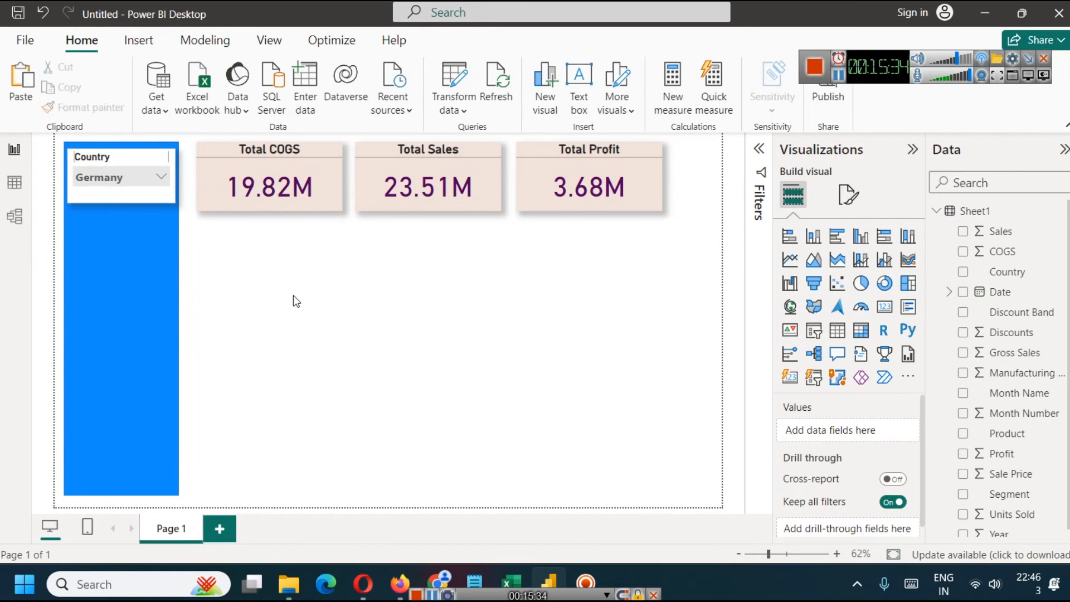
- Duplicate the Country slicer and place the copy directly below the original on the blue rectangle
right_click(119, 158)
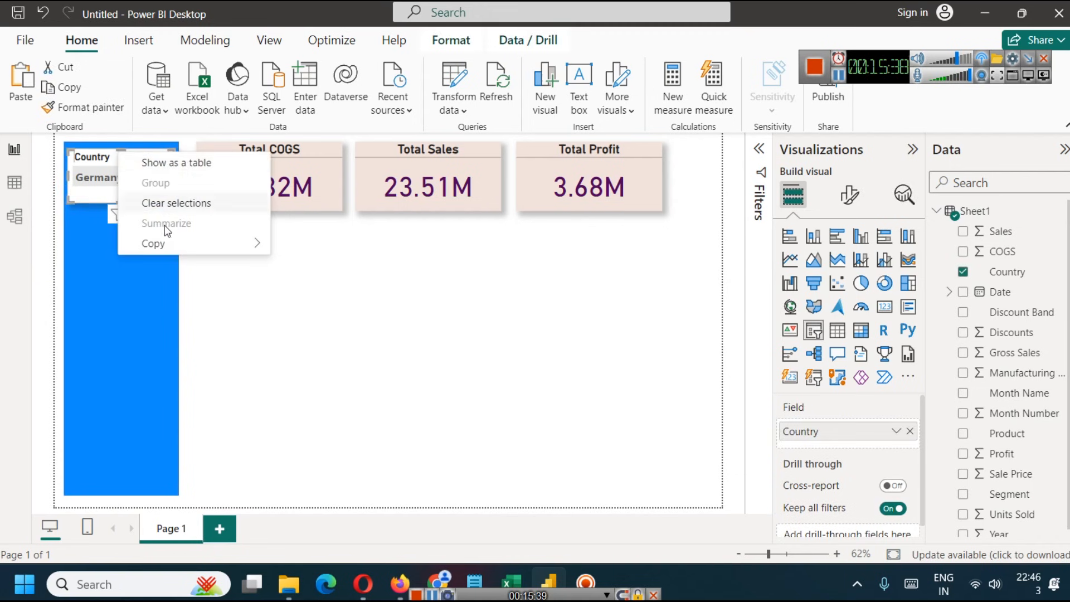
mouse_move(156, 248)
click(348, 246)
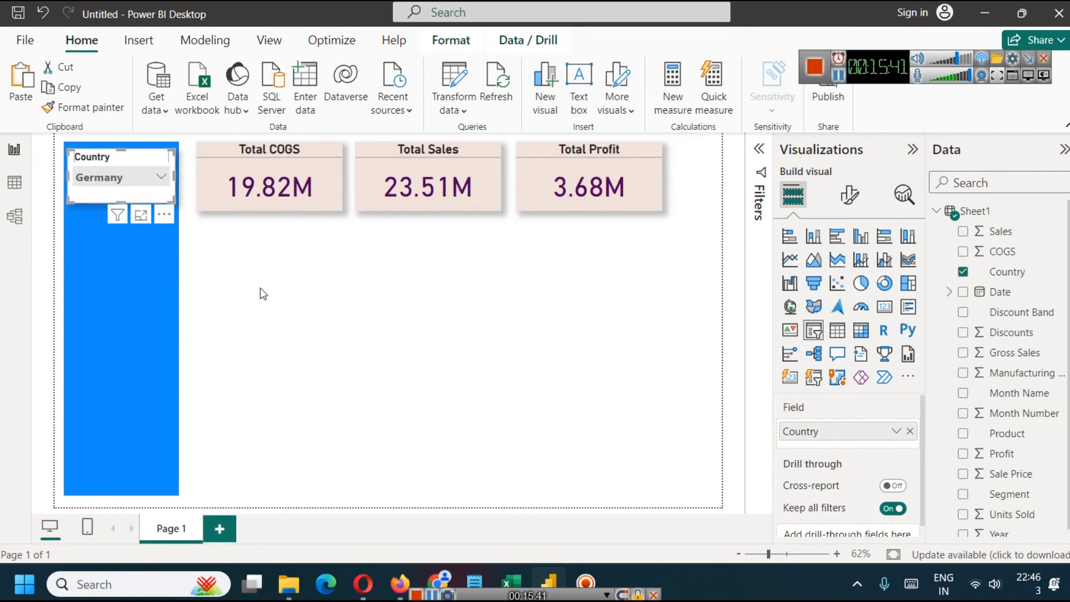
key(ctrl+v)
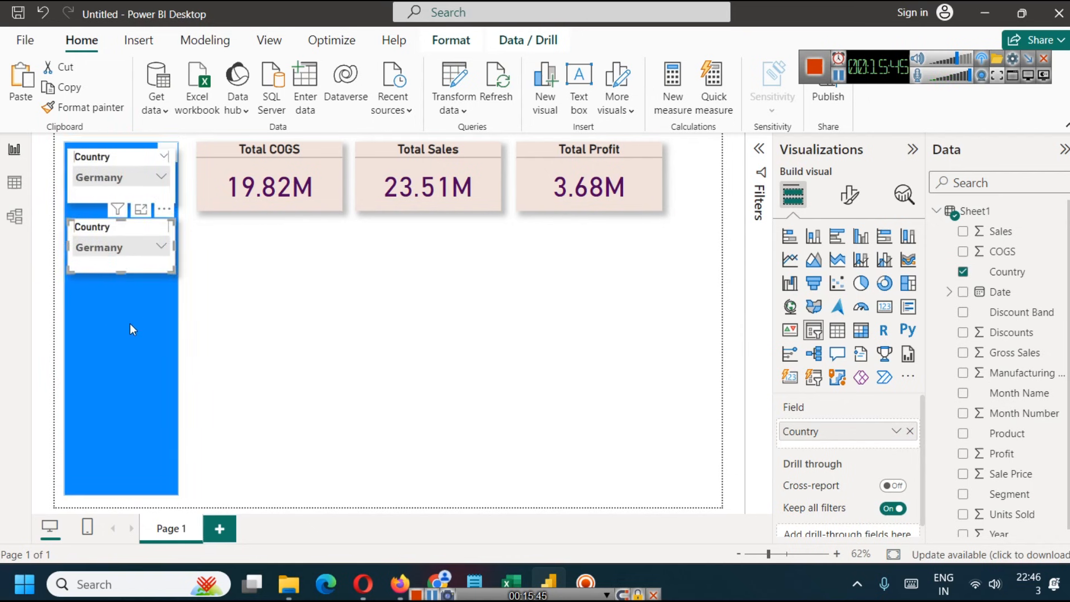
- Replace the Country field with Product in the duplicated slicer
click(118, 255)
click(108, 241)
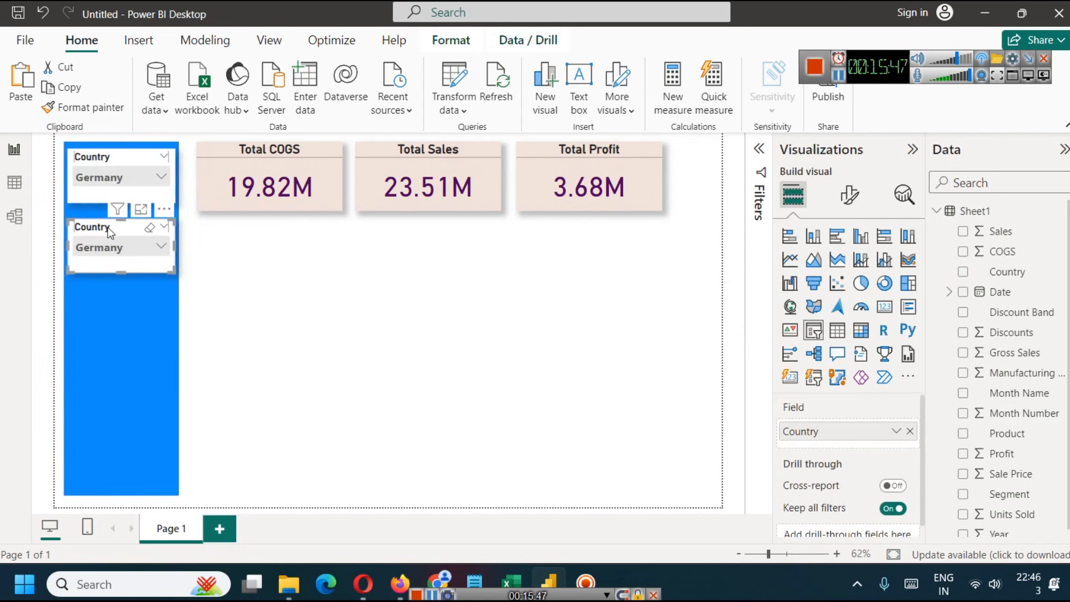
click(910, 430)
scroll(1061, 359, down, 1)
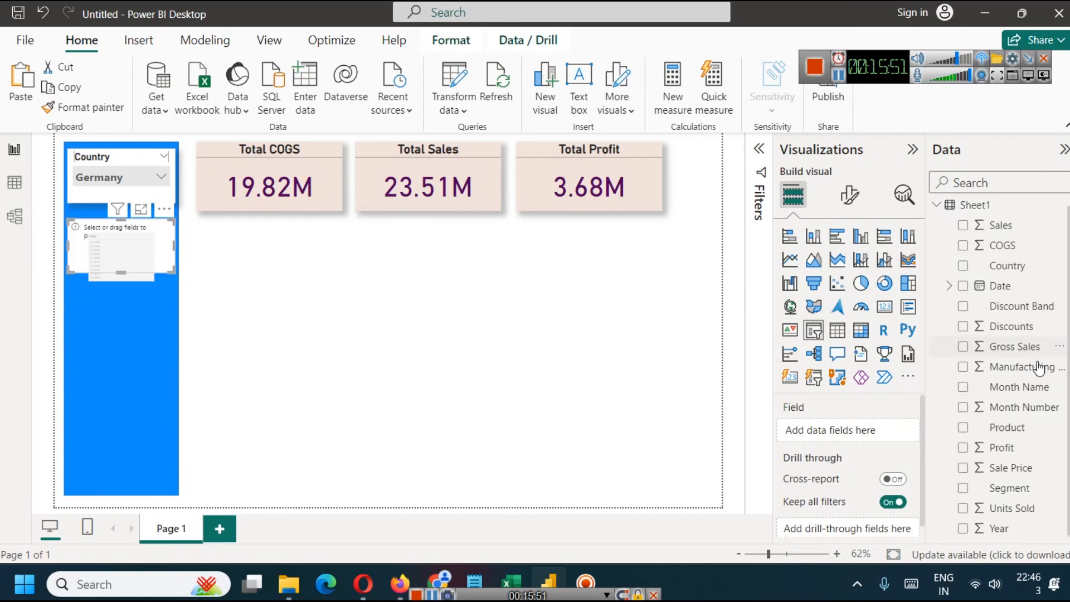
drag(1031, 427, 842, 432)
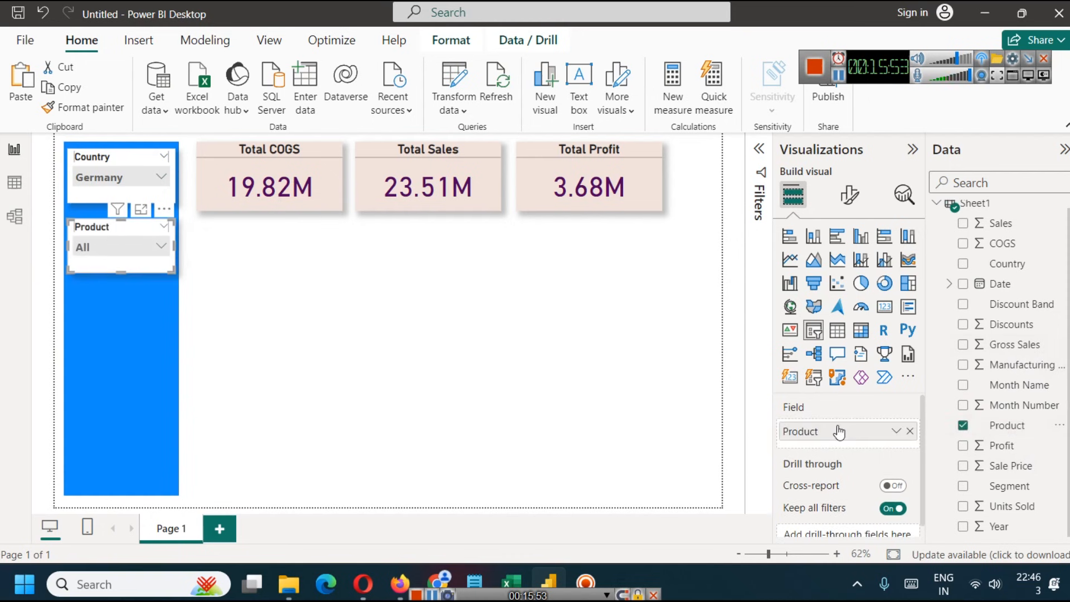
- Test the Product slicer with Paseo, leave Velo selected and close its list
click(154, 247)
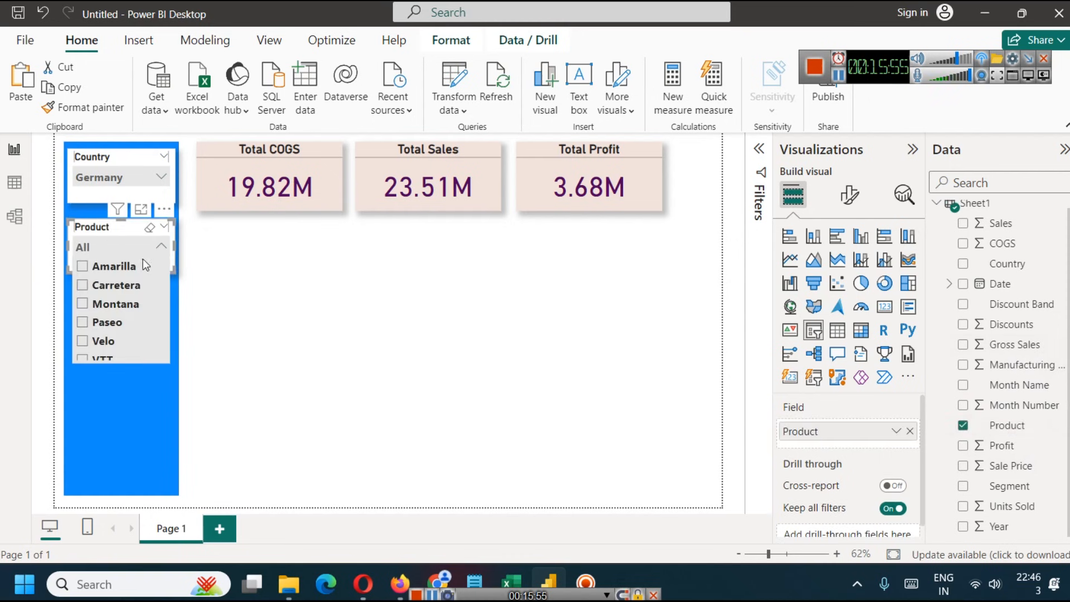
scroll(128, 273, down, 1)
click(88, 318)
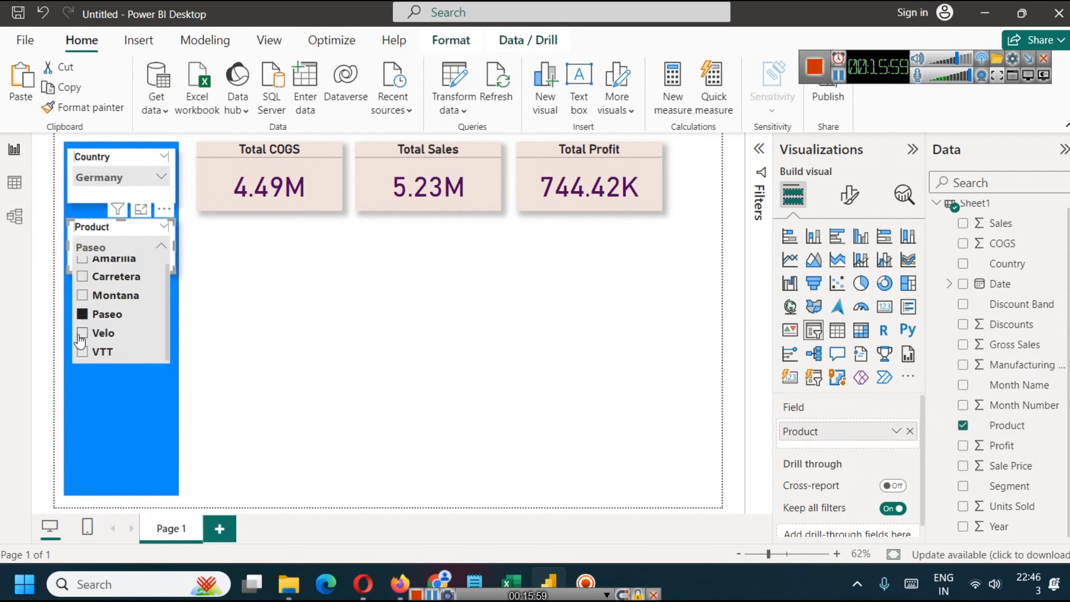
click(88, 334)
click(128, 337)
click(103, 336)
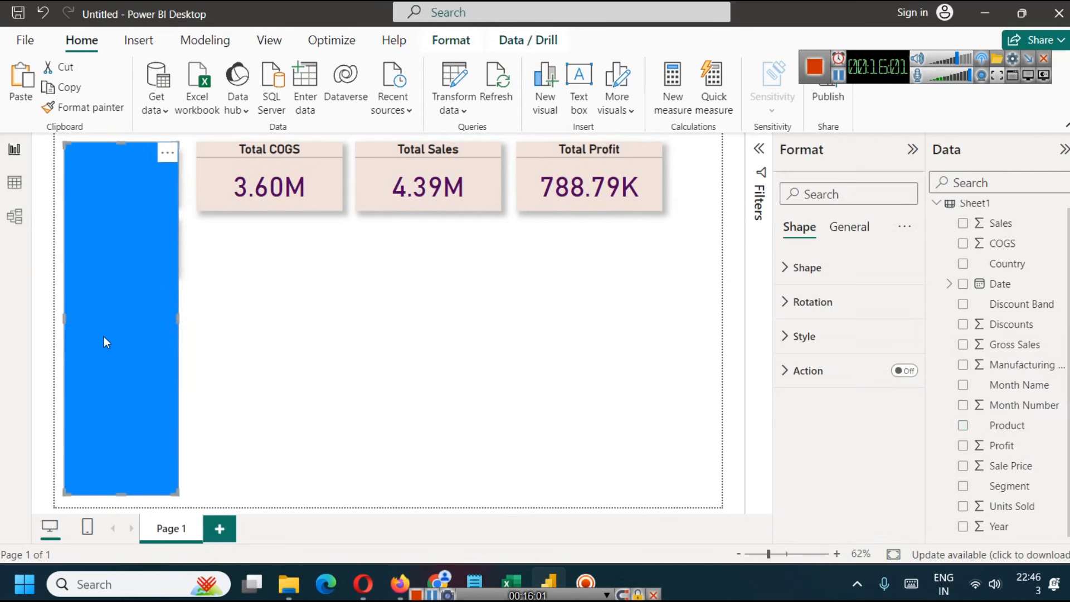
click(268, 289)
- Reduce the heights of the Product and Country slicers to remove the empty space below their values
click(83, 270)
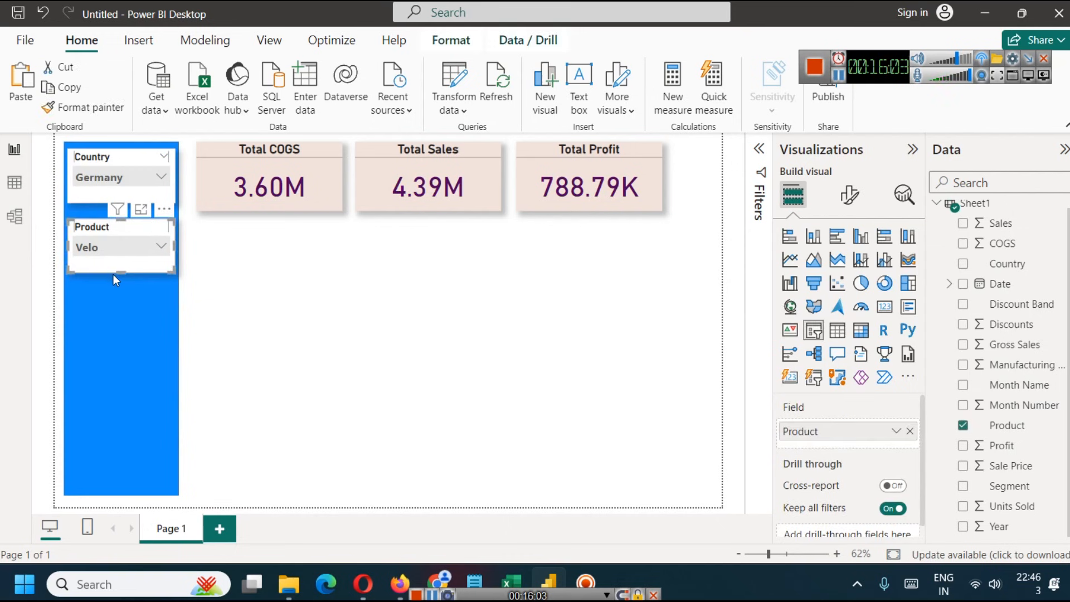
drag(112, 274, 119, 264)
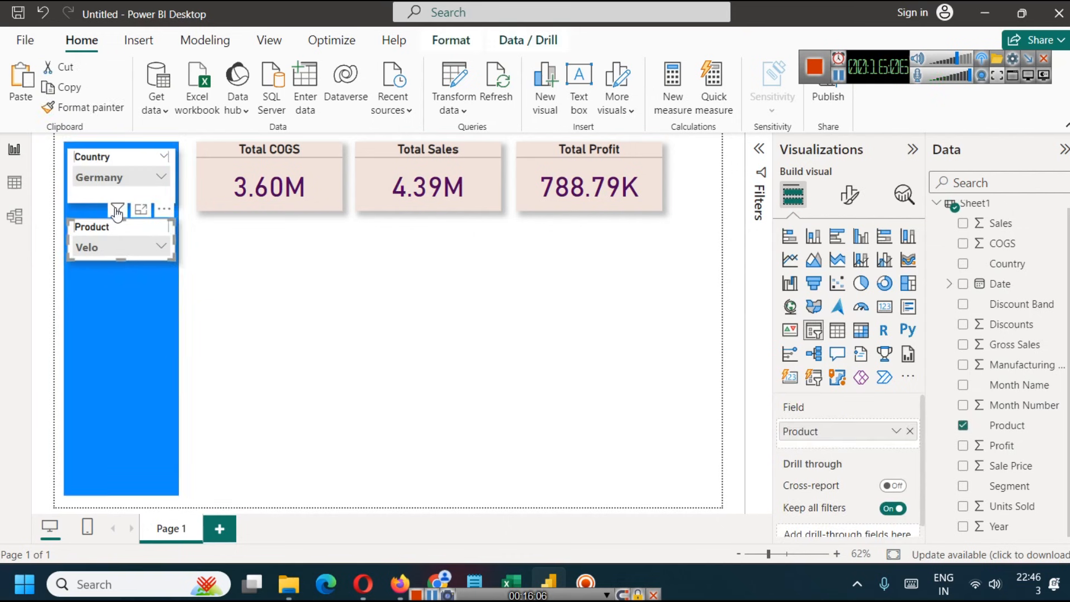
click(100, 195)
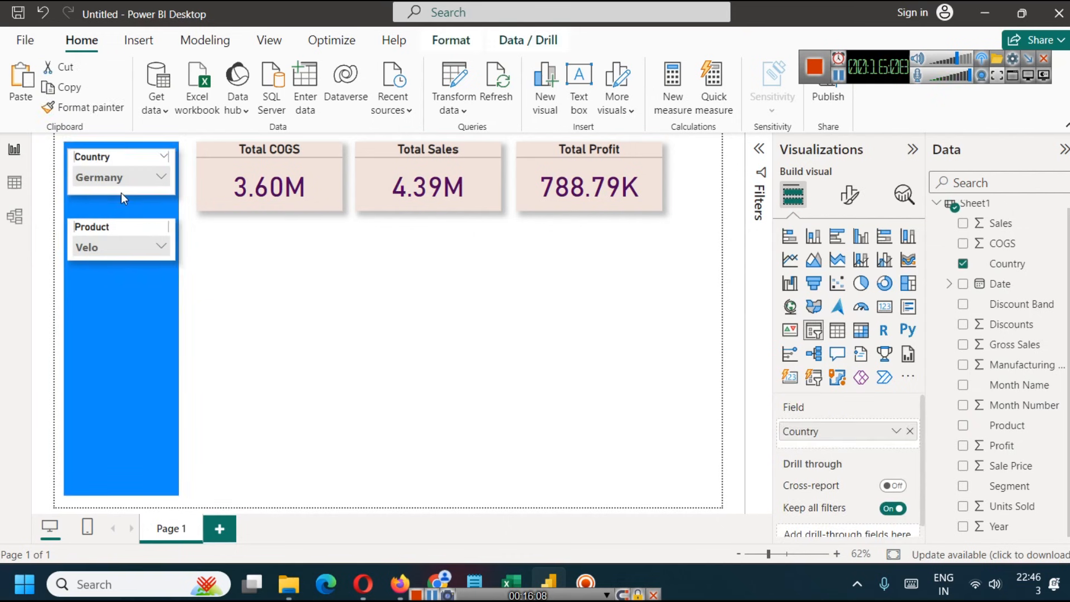
click(264, 291)
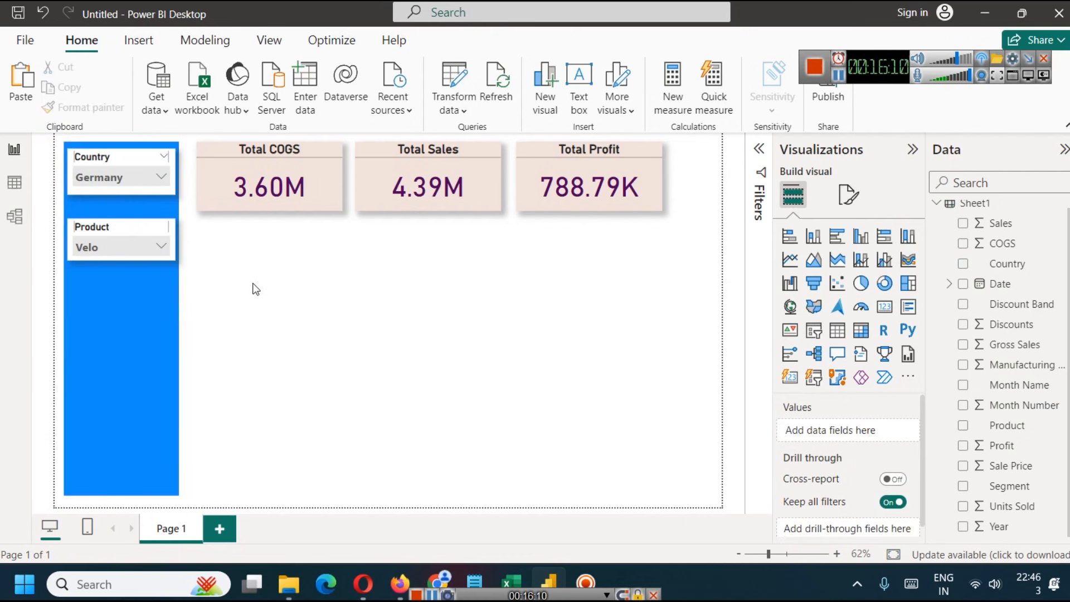
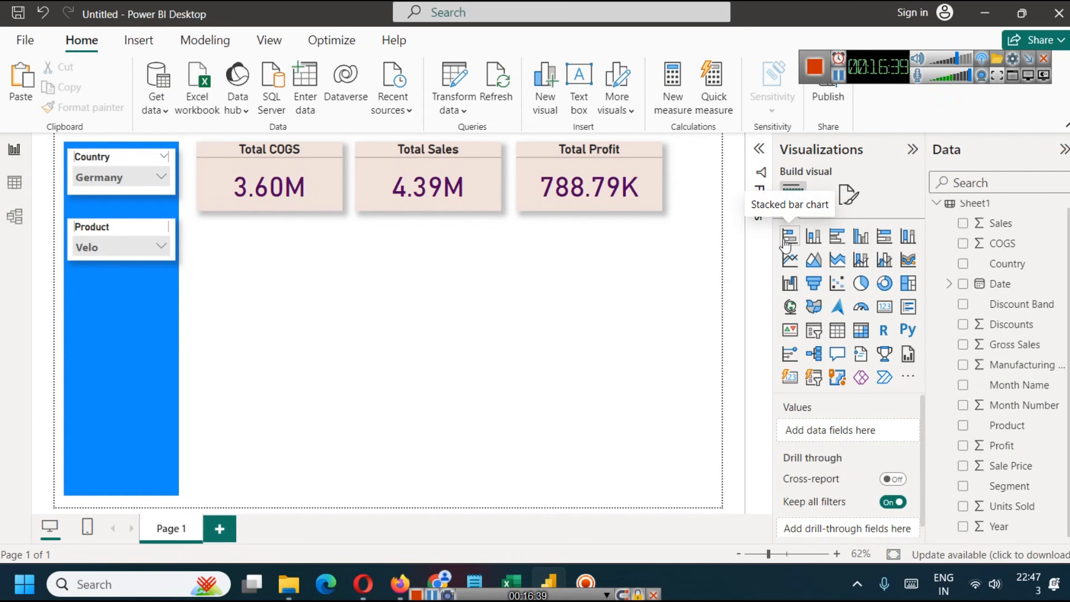
- Insert a clustered column chart, shorten and widen it, and place it below the Total COGS and Total Sales cards
click(861, 240)
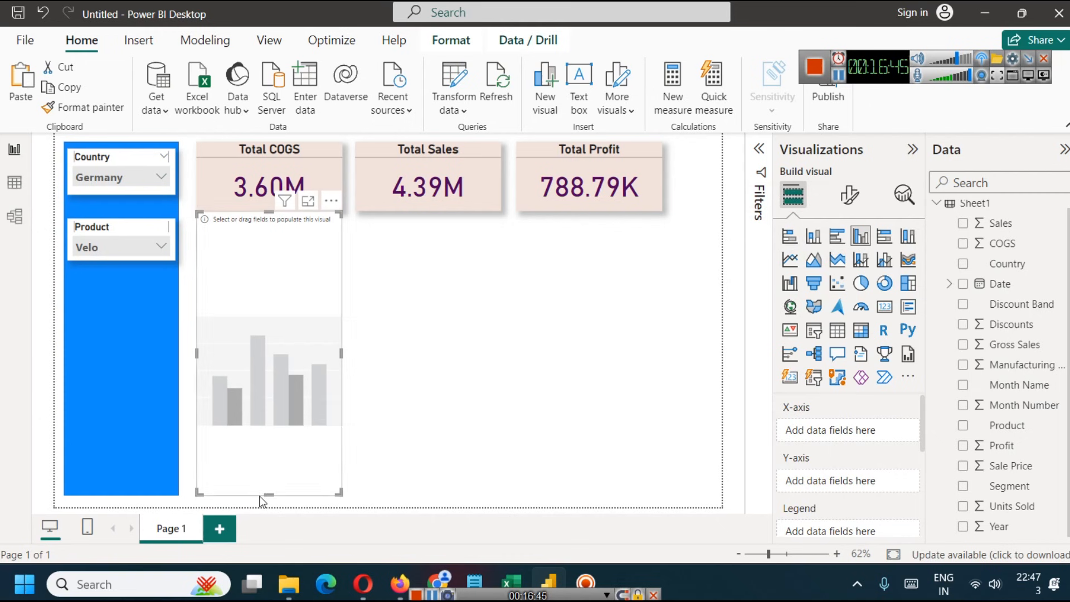
drag(270, 446, 270, 353)
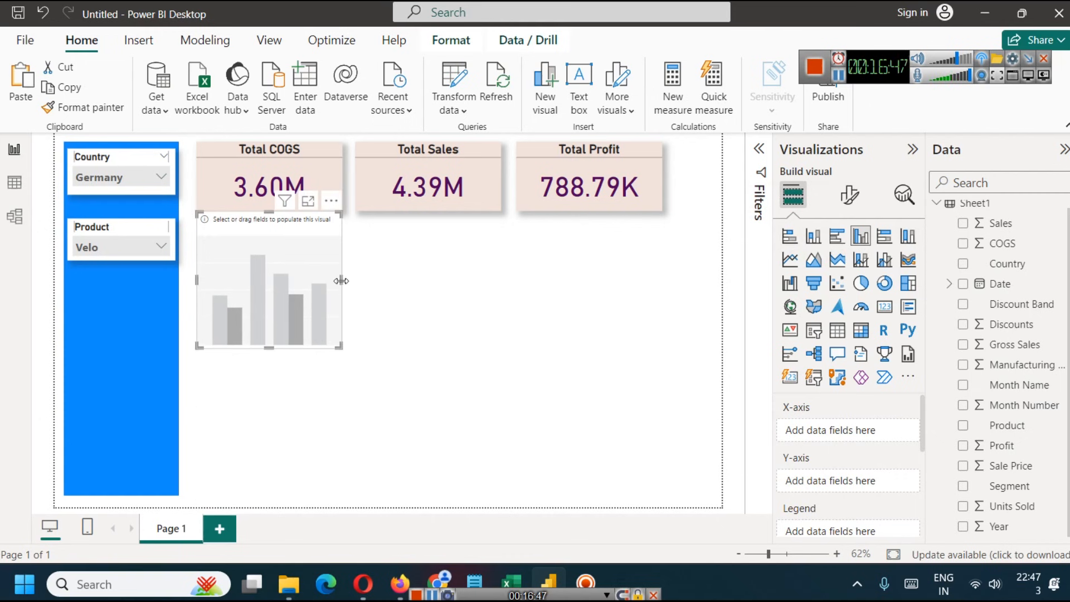
drag(341, 280, 449, 290)
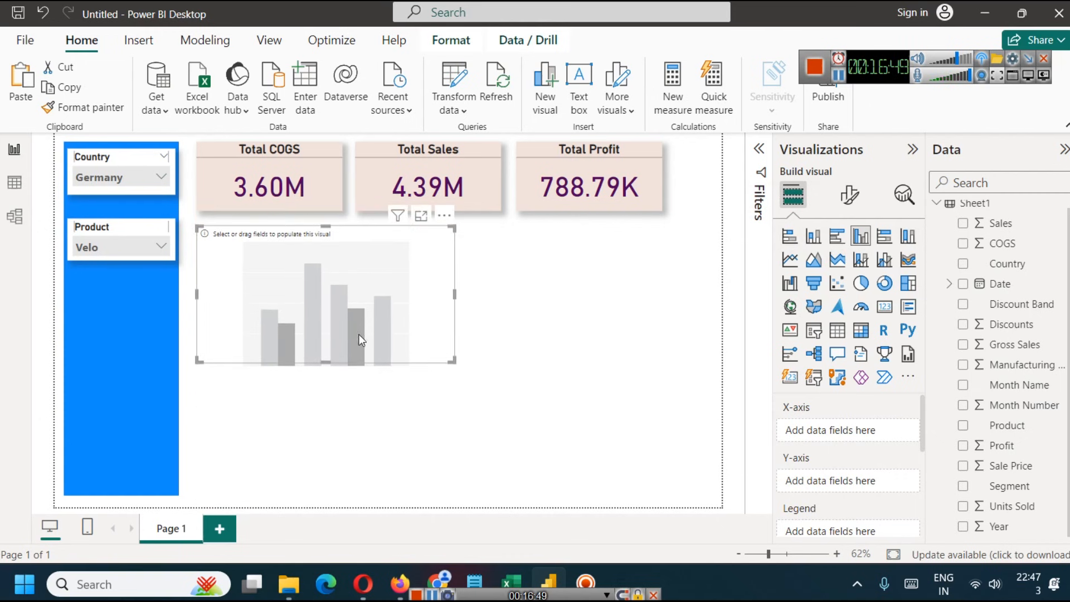
click(497, 379)
click(412, 295)
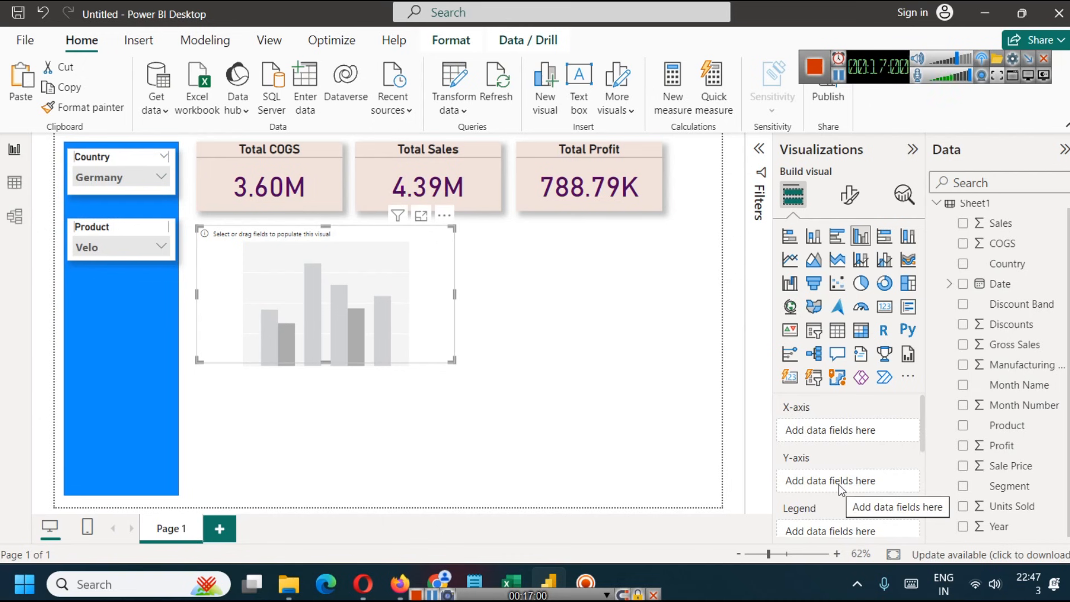
- Assign the Date field to the column chart's X-axis and Profit to its Y-axis
click(951, 284)
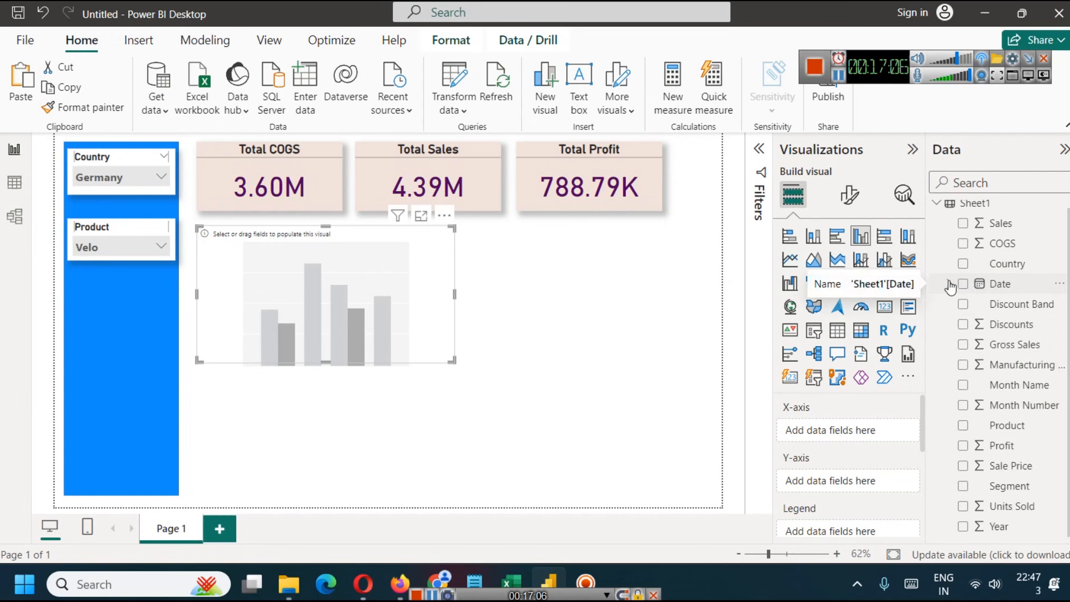
drag(973, 287, 852, 429)
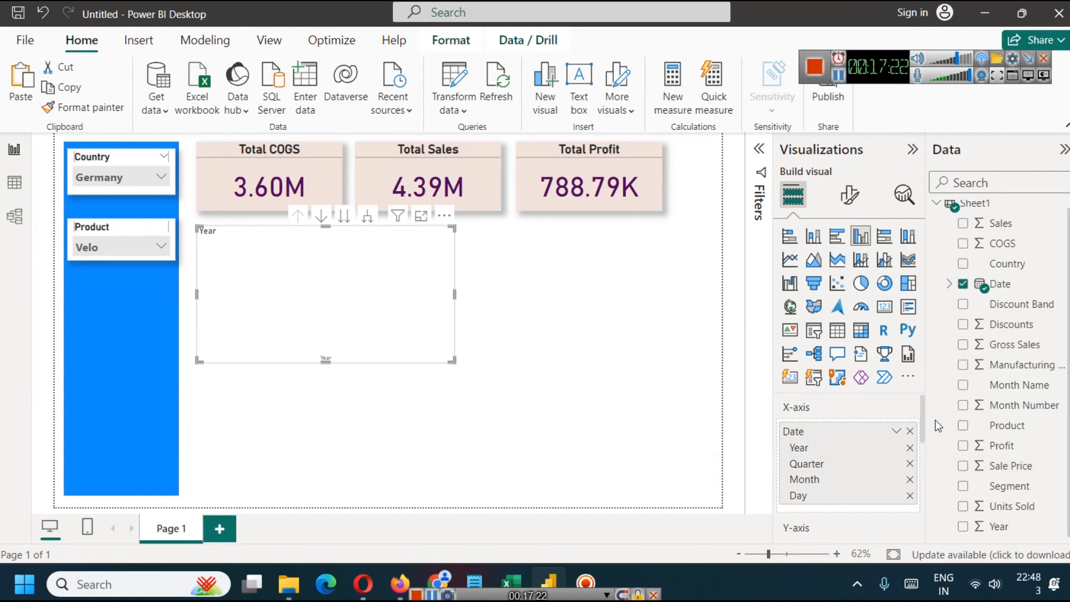
scroll(904, 413, down, 3)
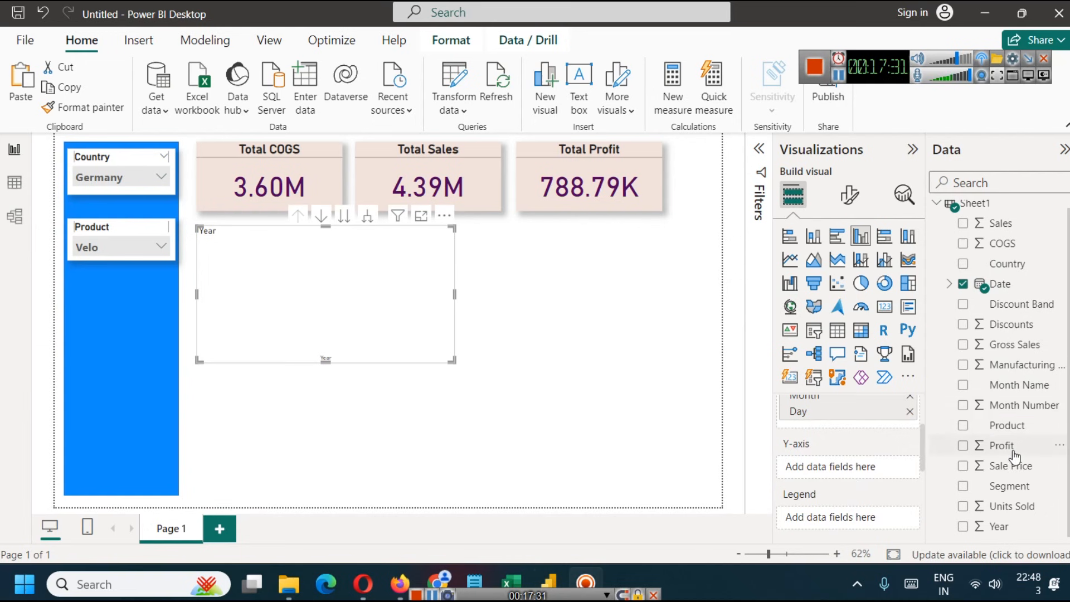
drag(1012, 449, 845, 468)
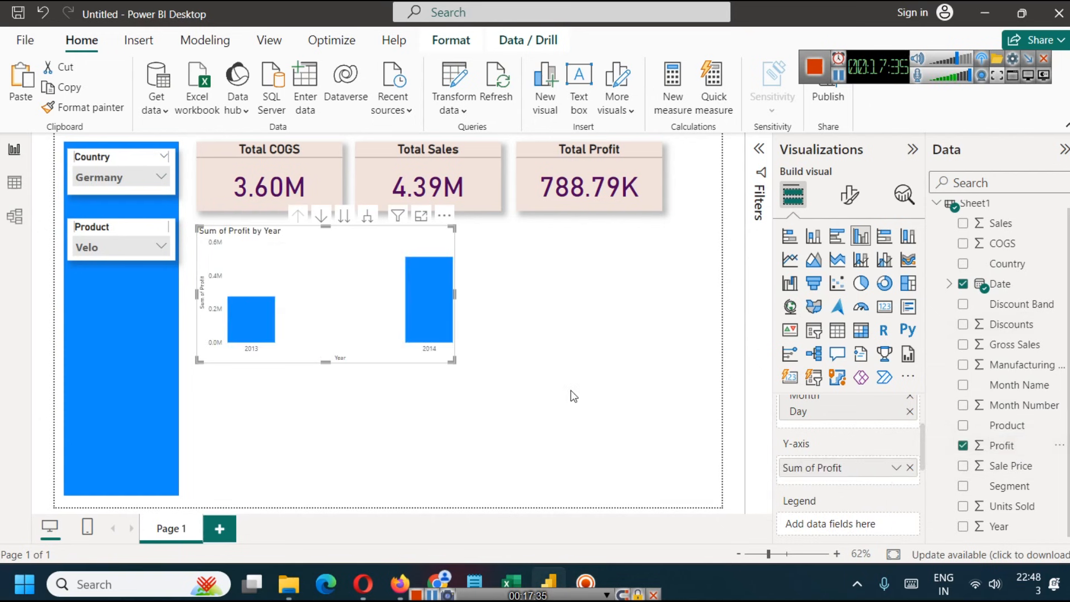
- Turn on drill-down for the profit chart, step it through Quarter, Month and Day, and return it to the Quarter level
mouse_move(249, 323)
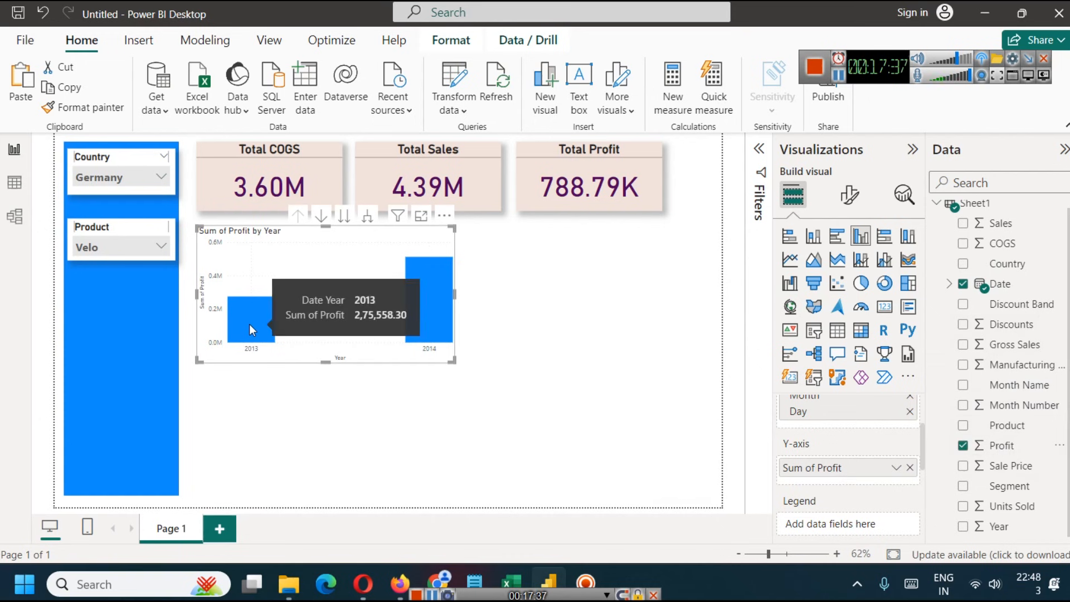
mouse_move(417, 281)
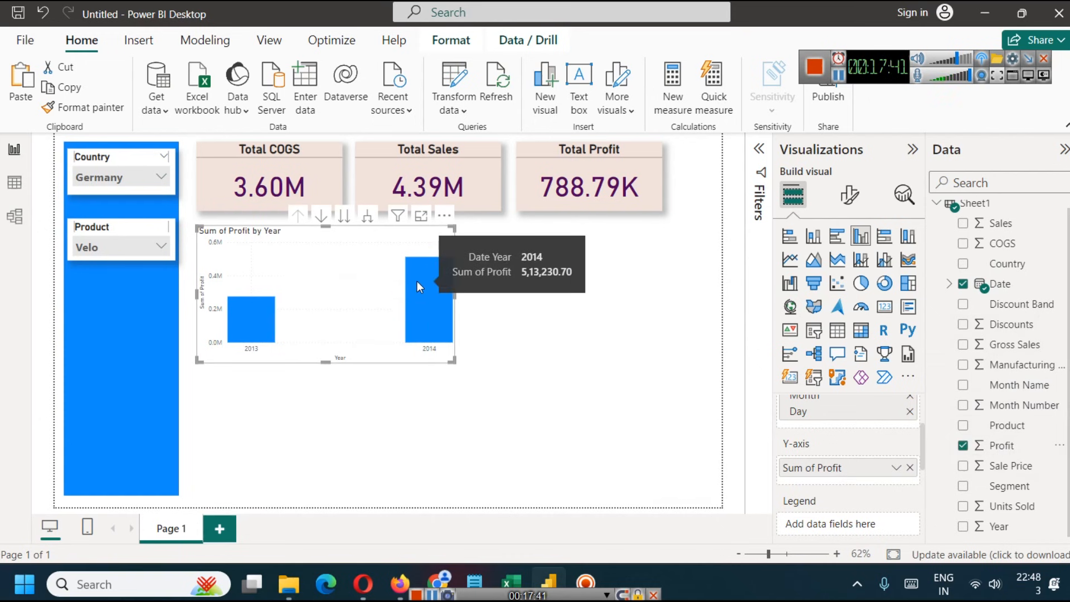
click(321, 218)
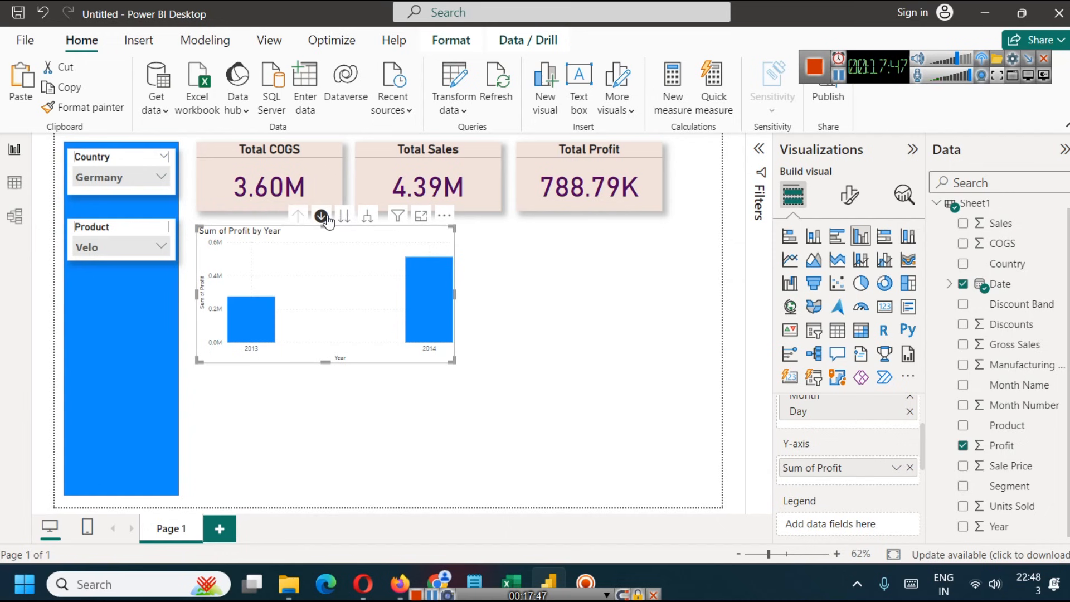
click(344, 218)
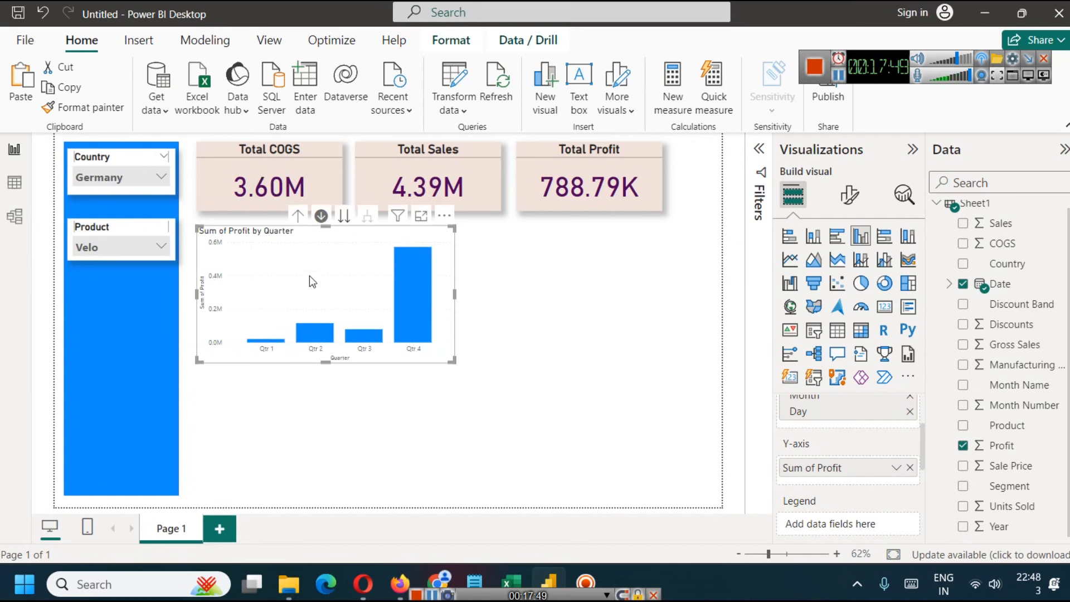
click(349, 219)
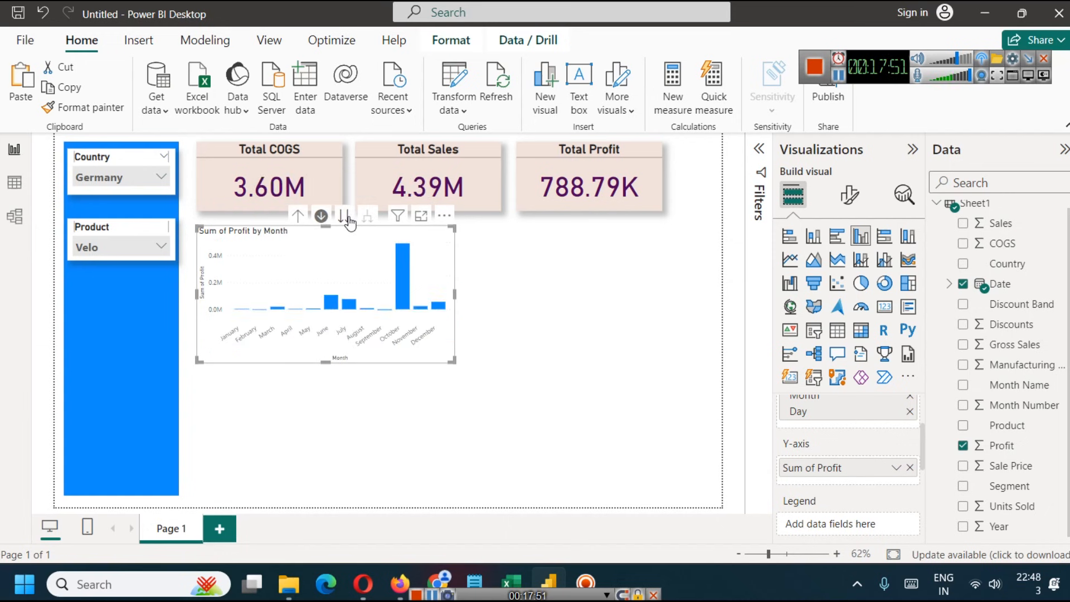
click(344, 218)
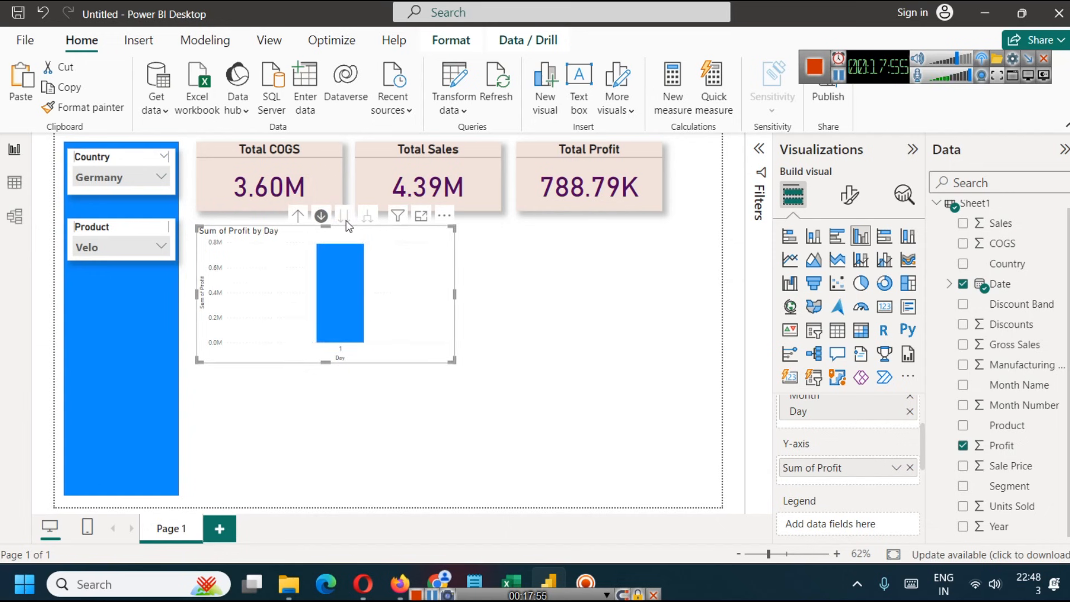
click(300, 218)
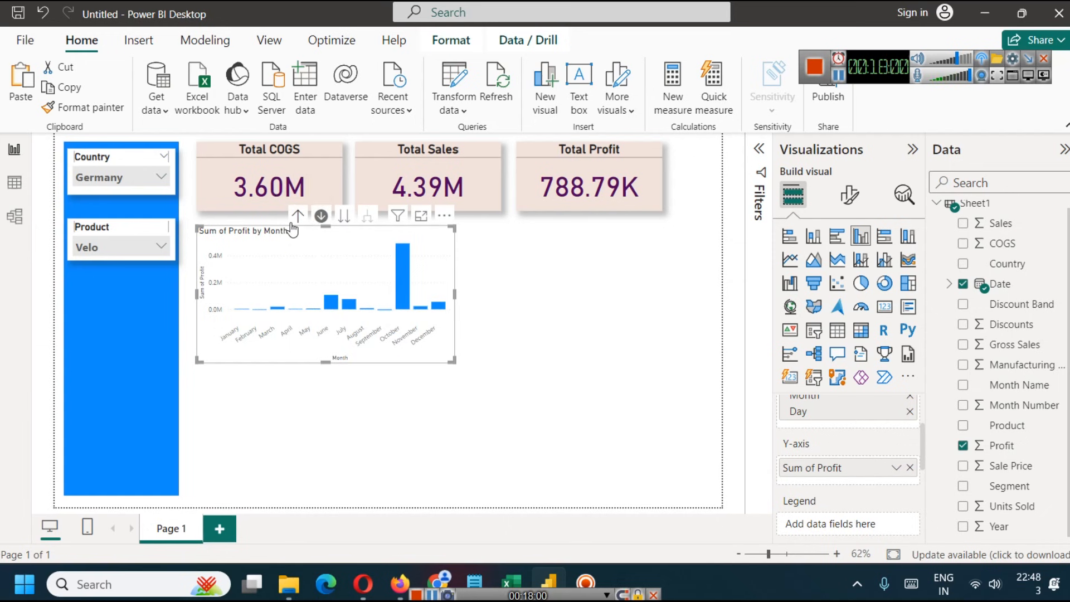
click(298, 217)
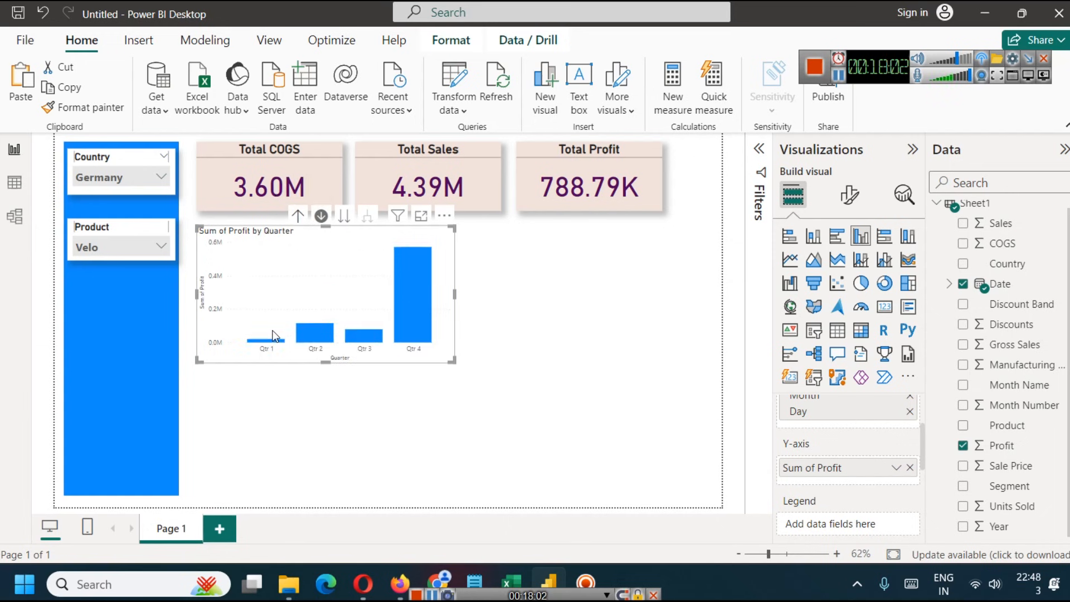
- Remove Year, Month and Day from the chart's X-axis date hierarchy, keeping only Quarter
click(950, 284)
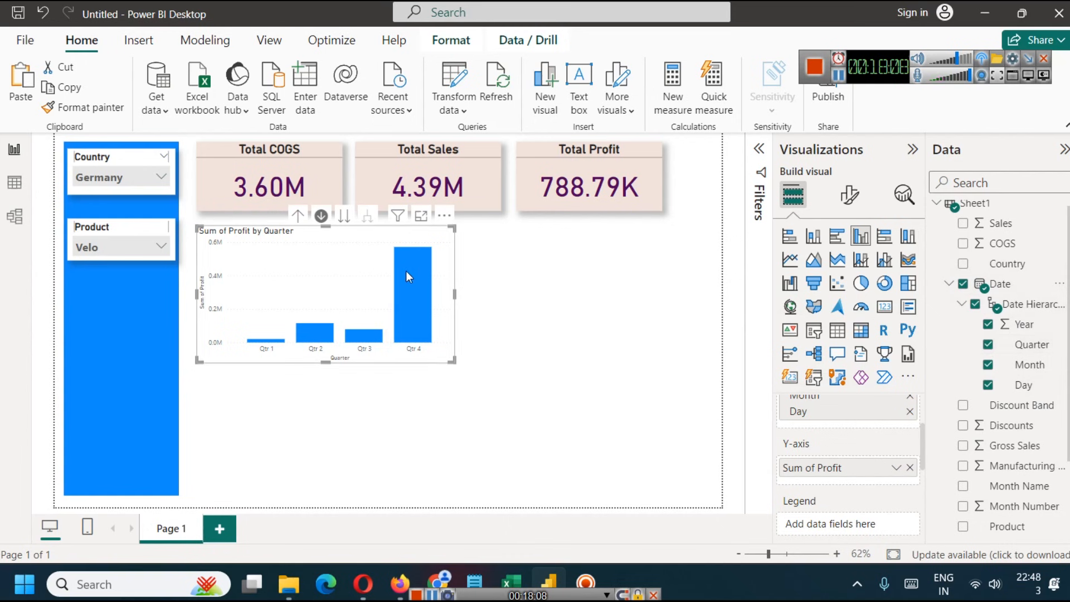
scroll(897, 501, up, 3)
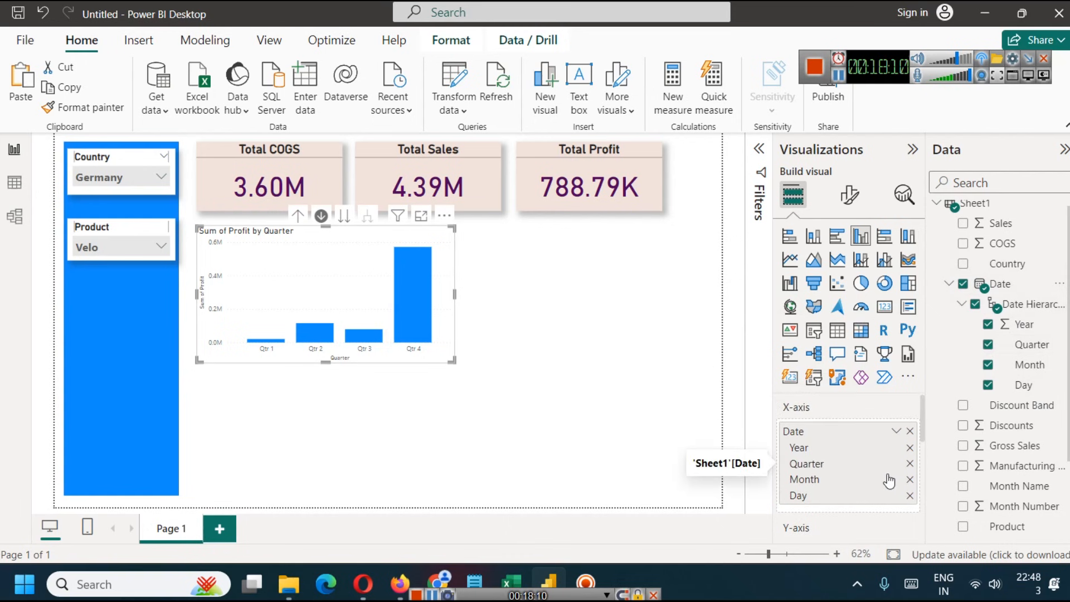
click(909, 447)
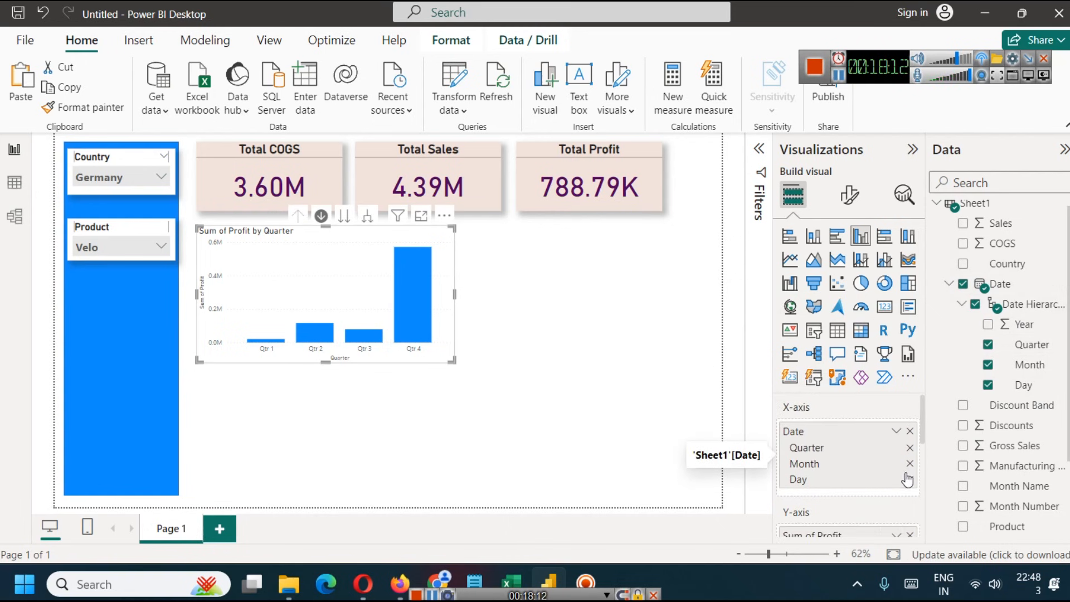
click(909, 464)
click(910, 464)
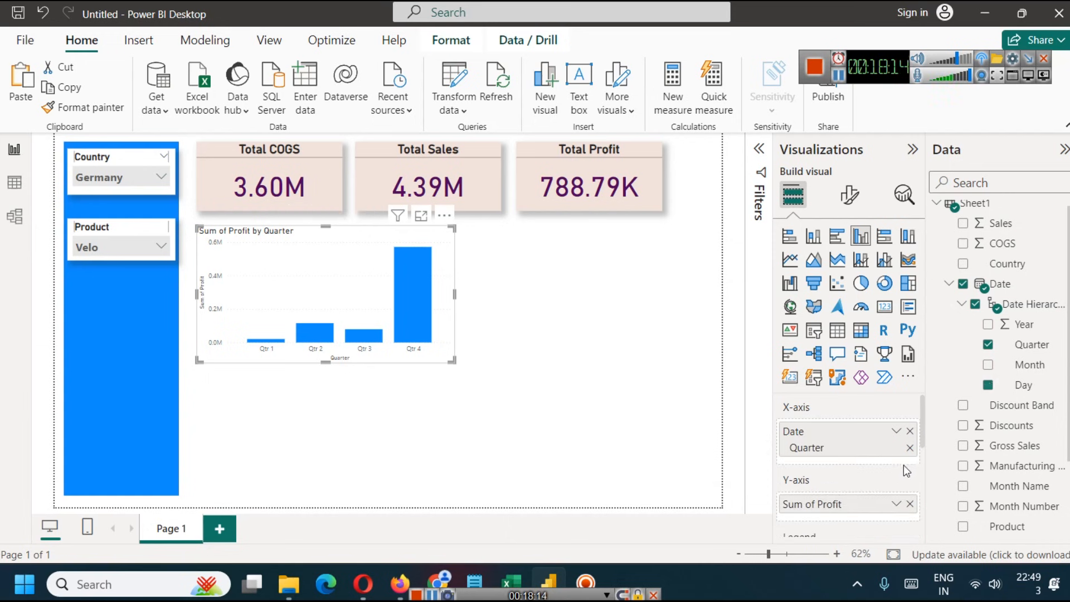
click(587, 402)
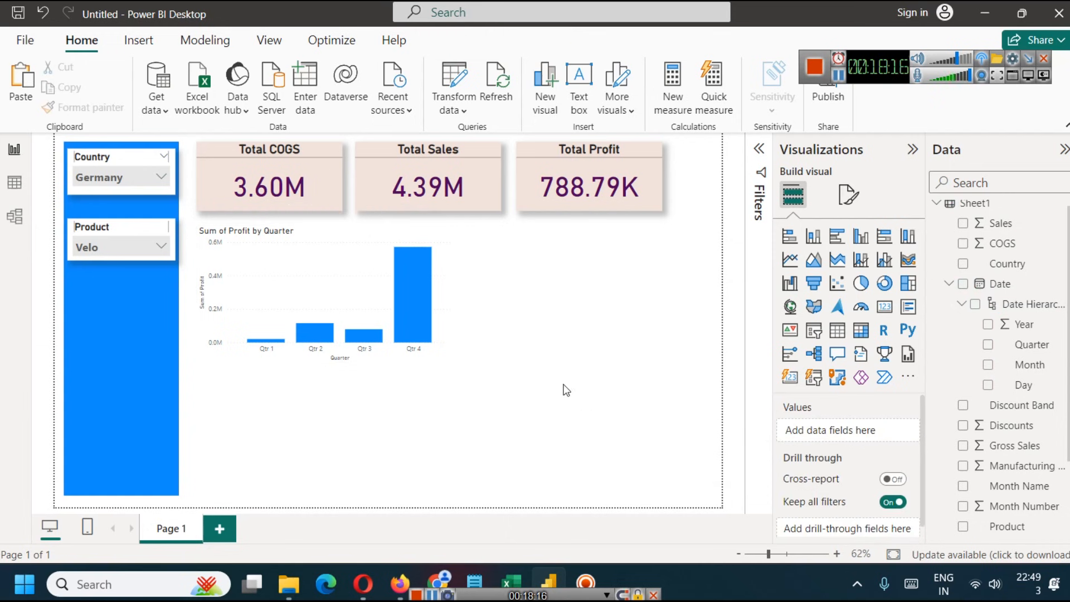
- Format the profit chart's title as centred and bold with font size 16
click(363, 261)
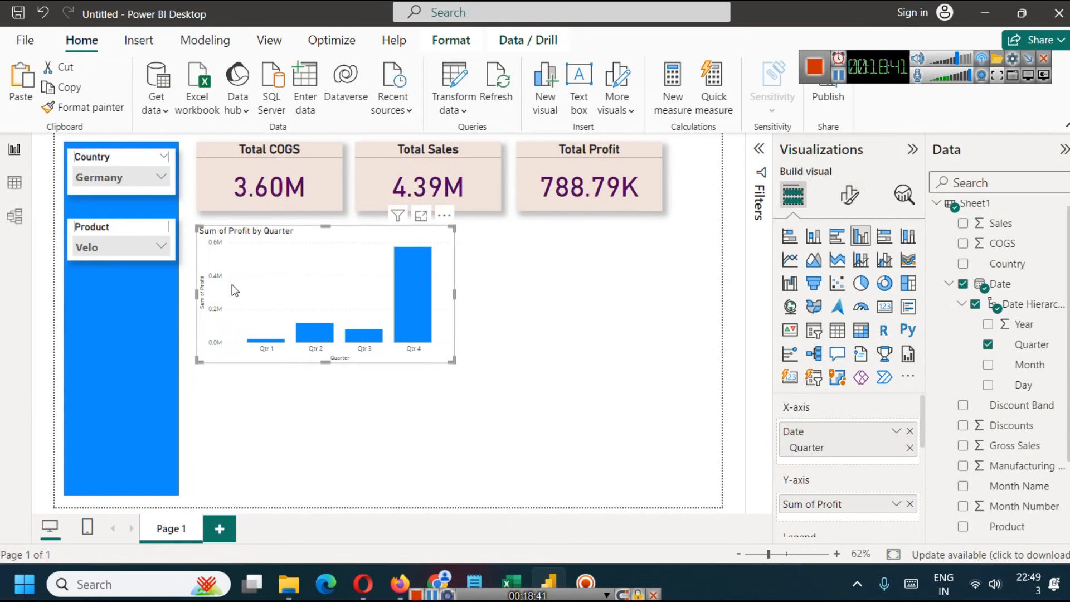
click(855, 201)
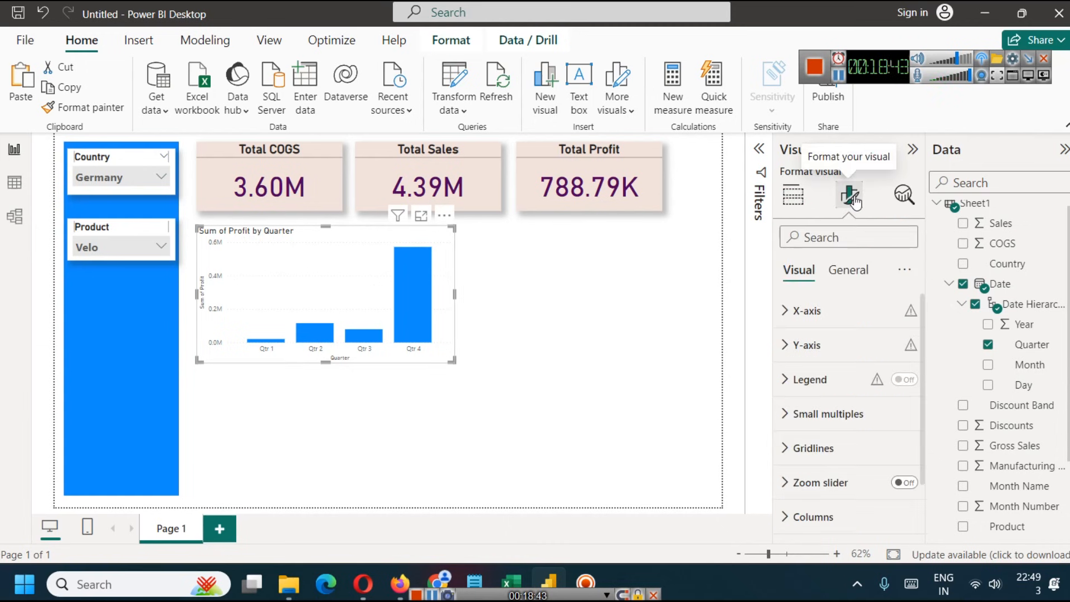
scroll(843, 398, down, 1)
scroll(838, 412, up, 1)
click(861, 271)
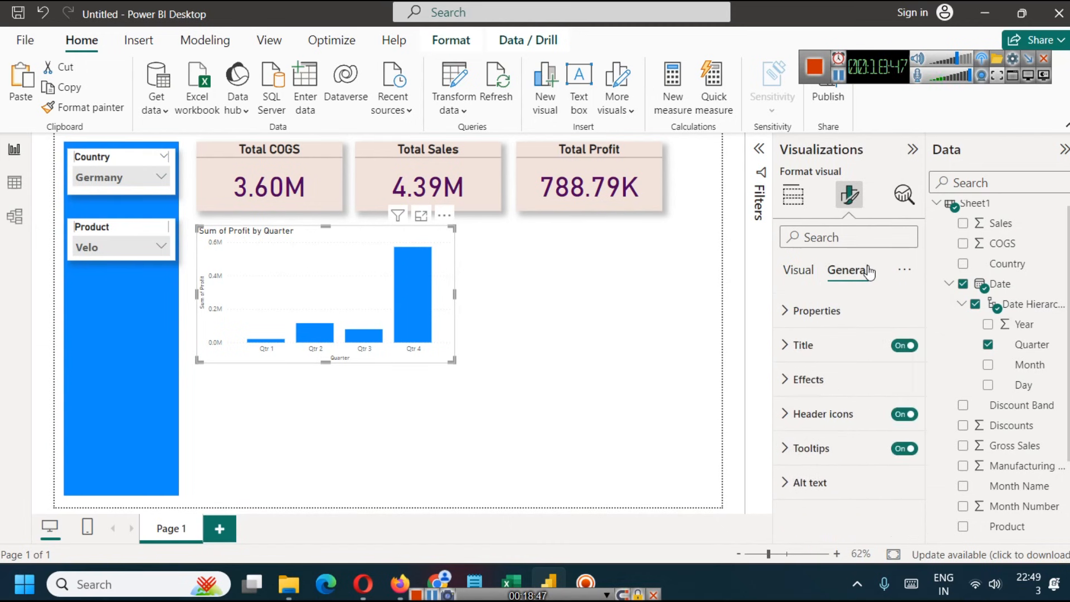
click(798, 345)
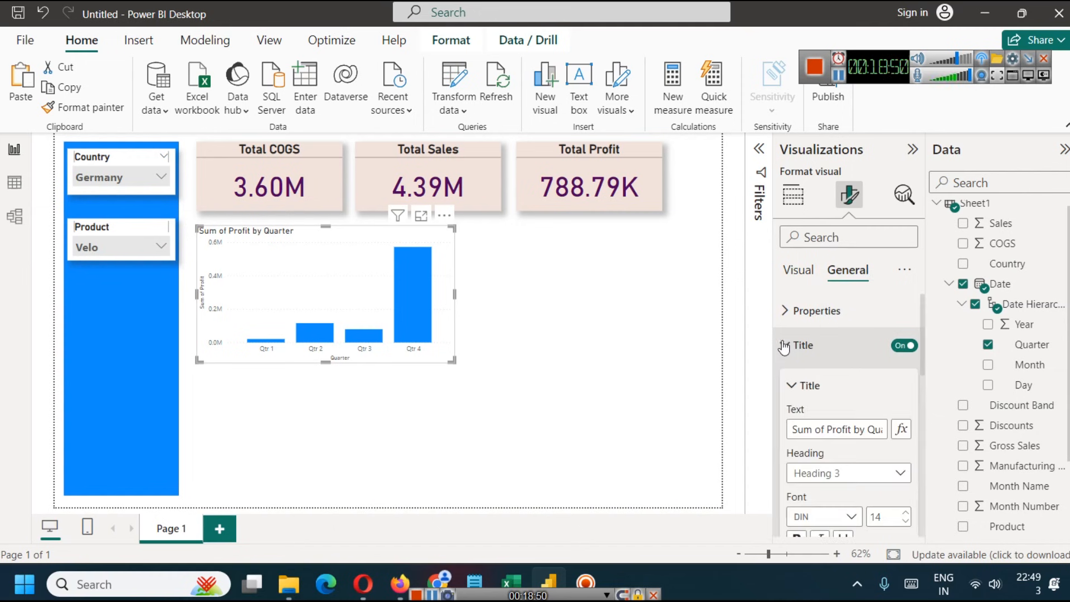
scroll(859, 428, down, 3)
click(819, 507)
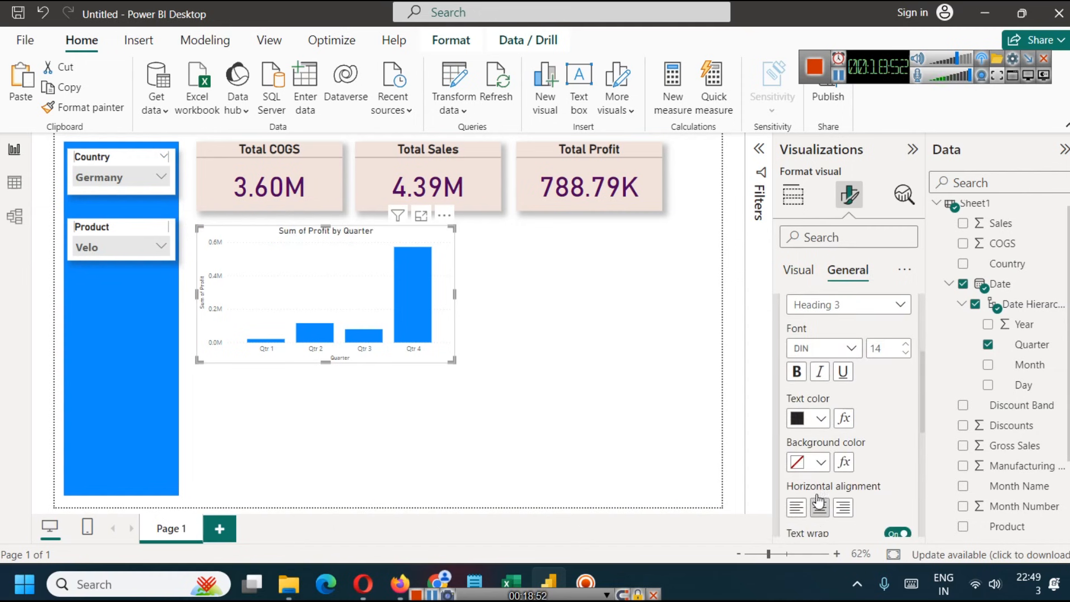
click(797, 372)
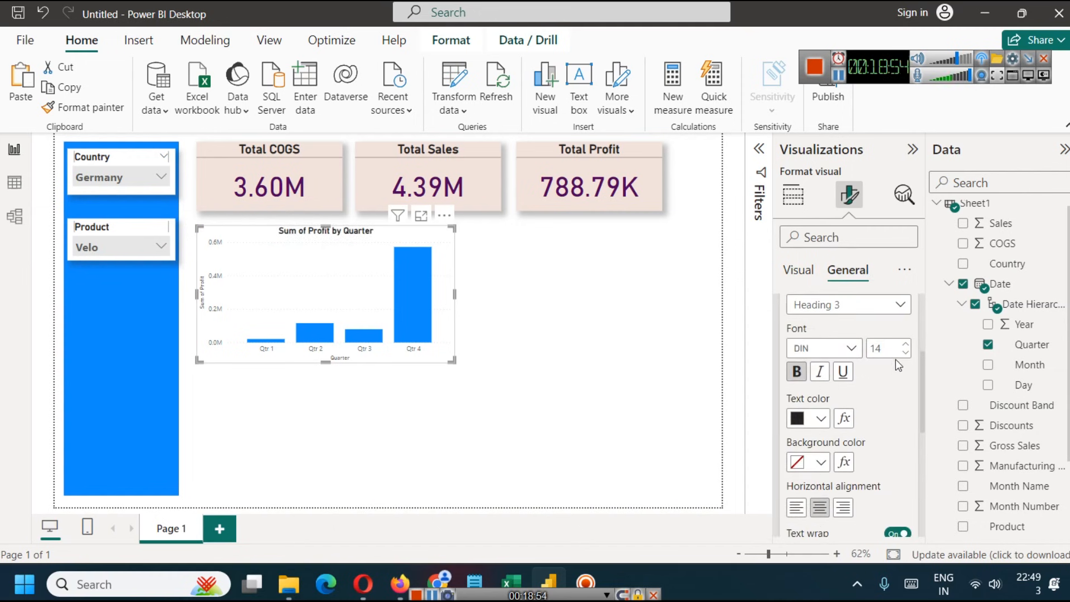
click(906, 345)
click(906, 344)
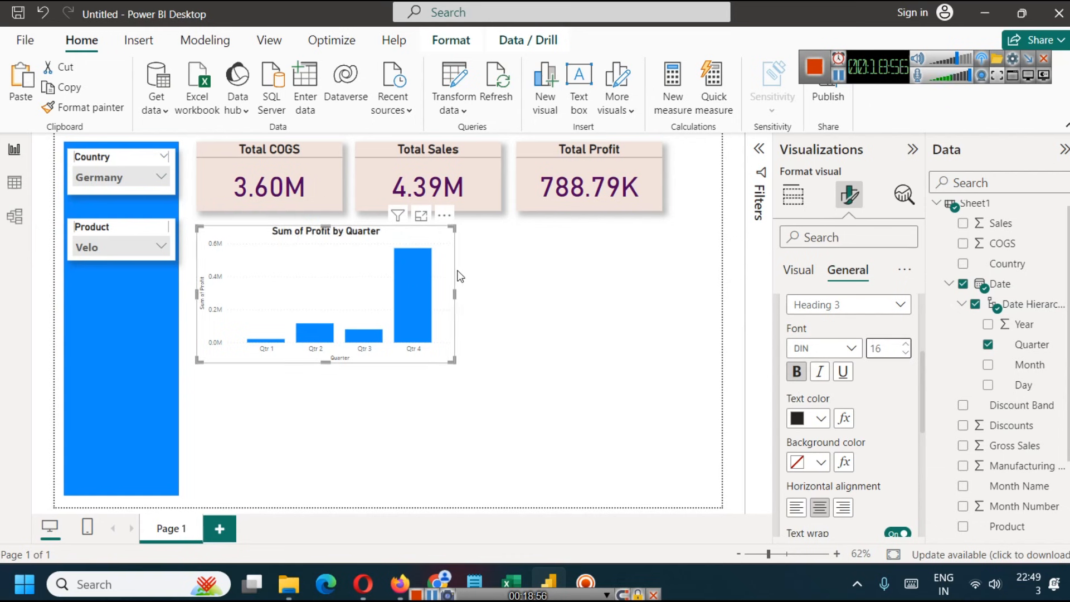
- Turn on the shadow effect for the quarterly profit chart
scroll(842, 423, down, 2)
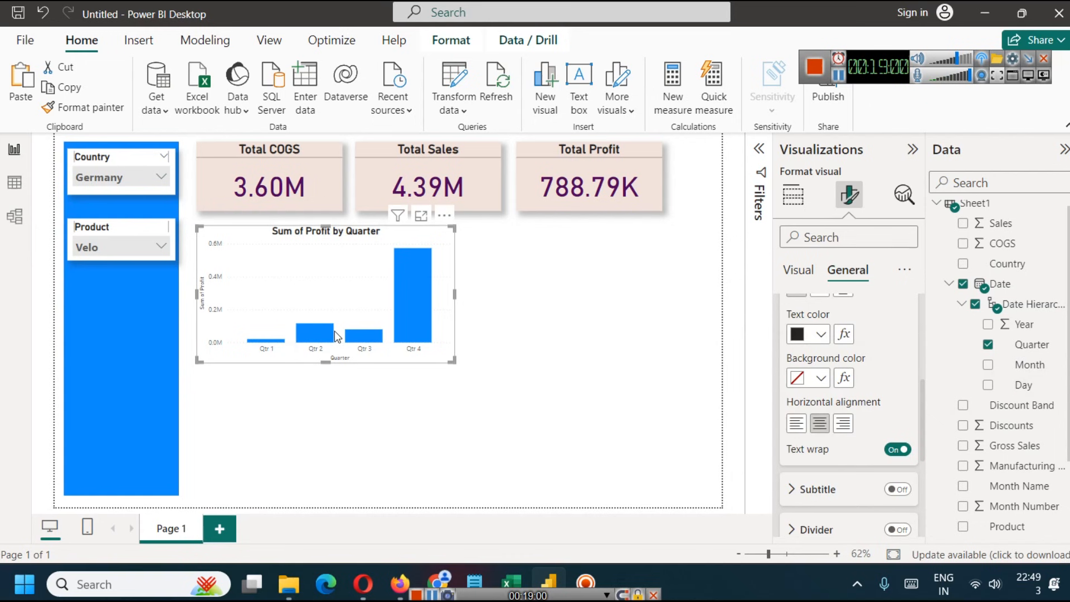
scroll(830, 447, down, 5)
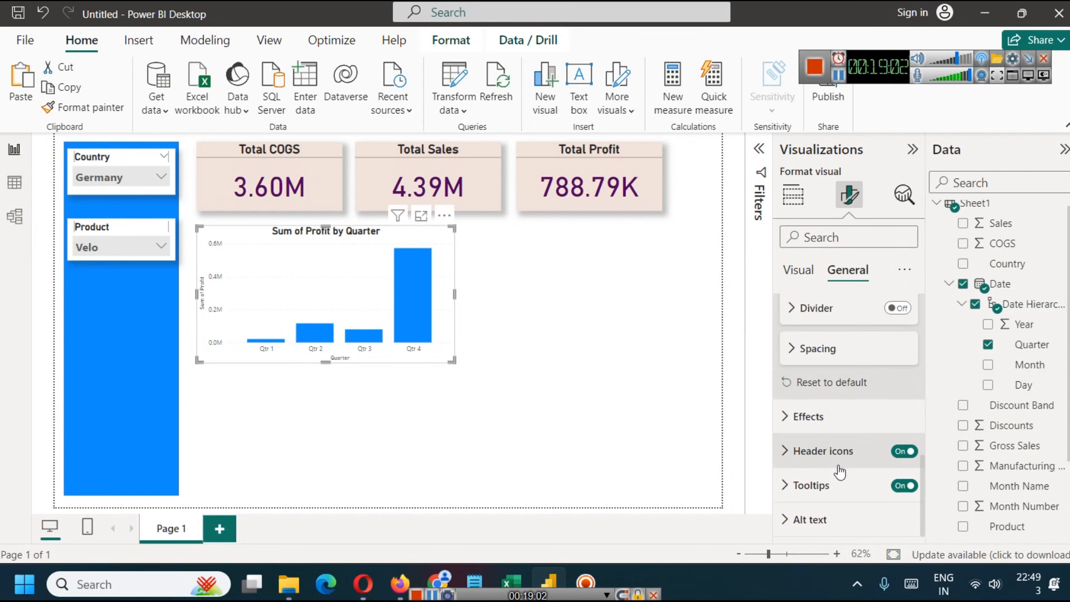
scroll(840, 471, up, 4)
scroll(840, 472, down, 2)
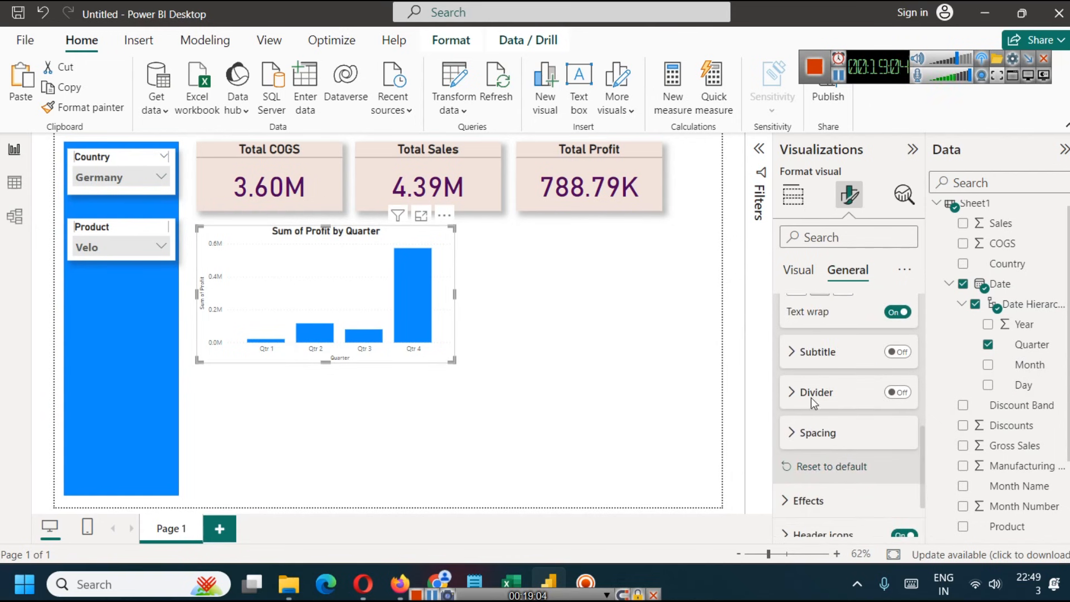
click(791, 438)
click(791, 438)
scroll(805, 437, down, 2)
click(784, 422)
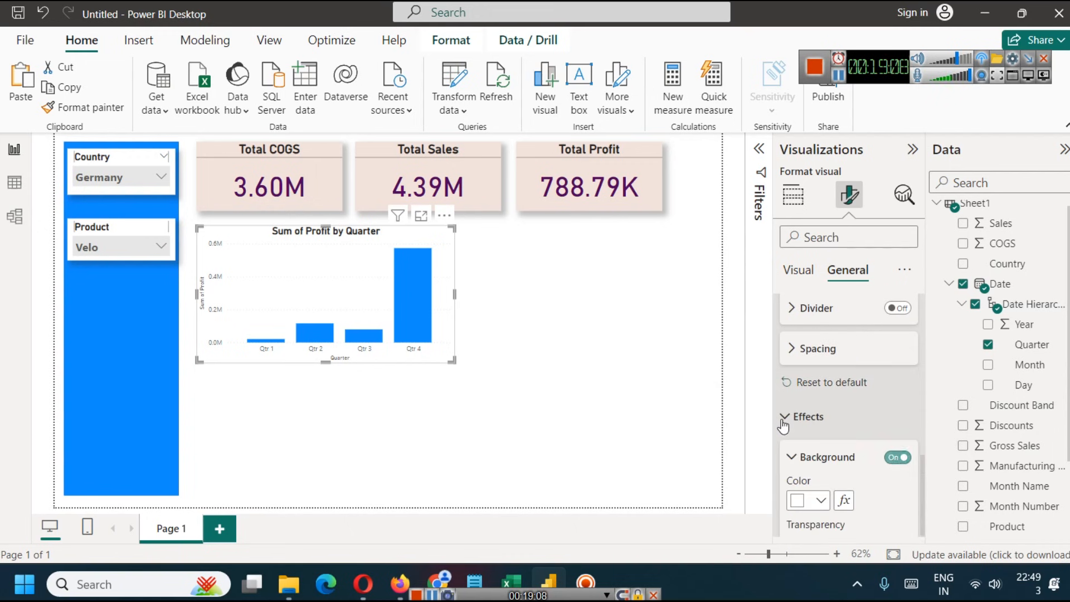
scroll(826, 434, down, 2)
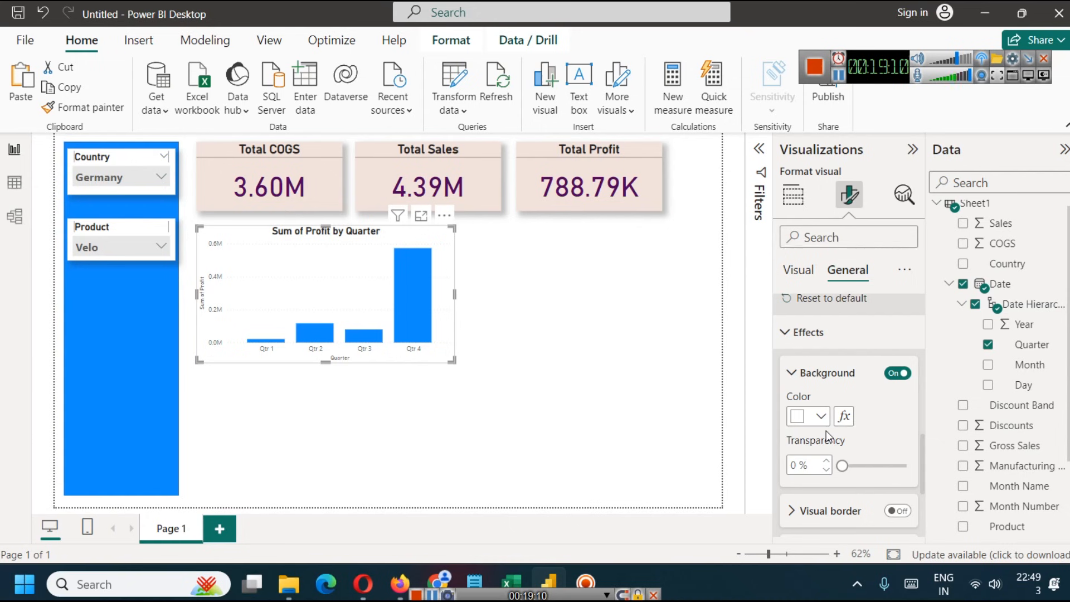
scroll(854, 465, down, 2)
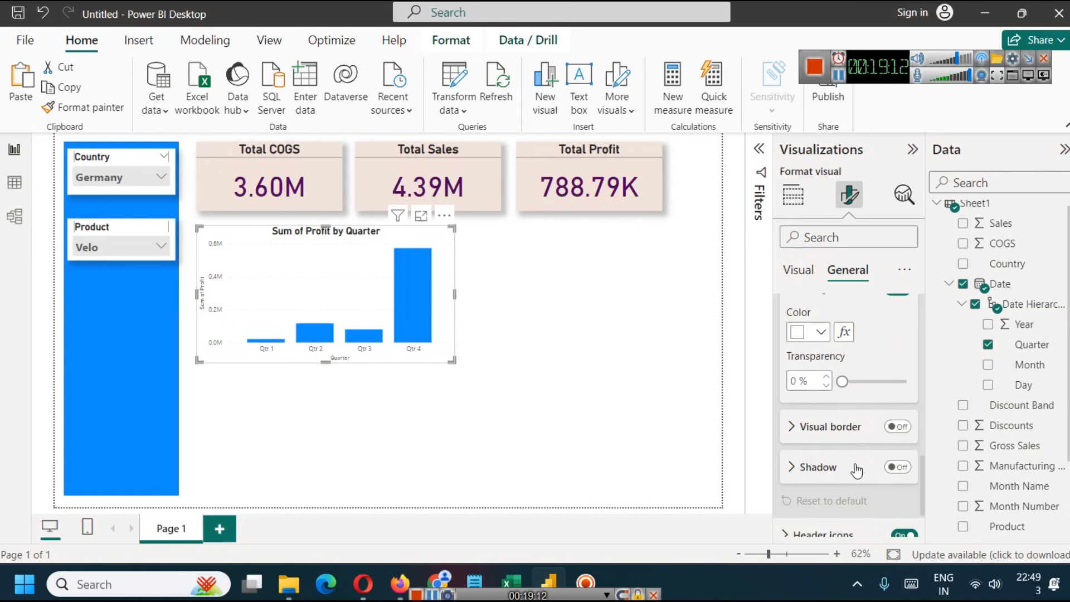
click(894, 468)
scroll(842, 474, down, 2)
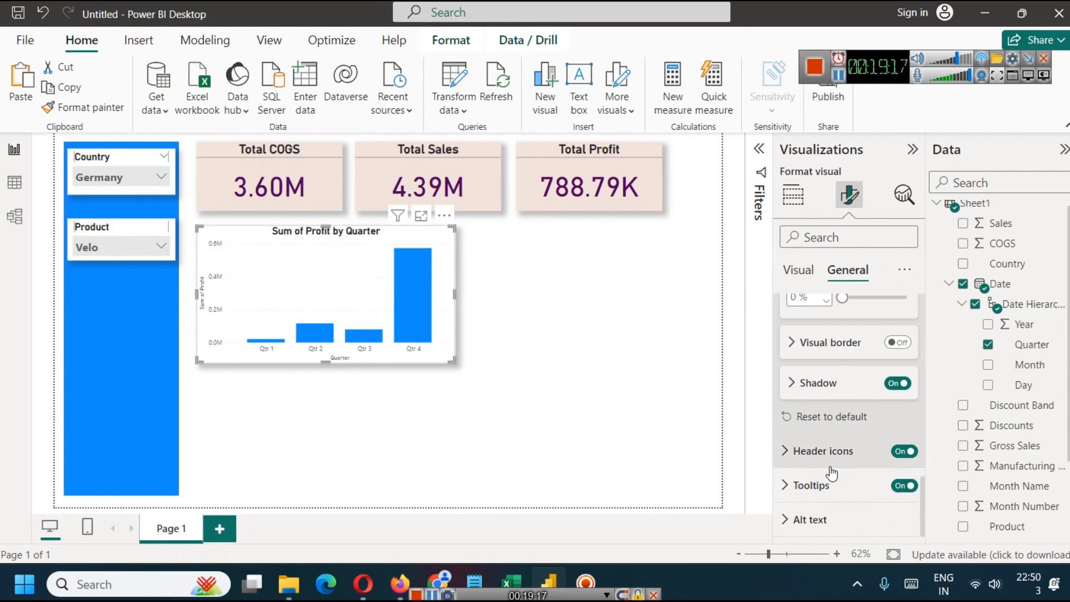
- Recolour the quarterly profit chart's columns with a lighter blue and switch them to a dark pink from the theme colours
scroll(856, 411, up, 5)
scroll(853, 411, up, 3)
click(798, 270)
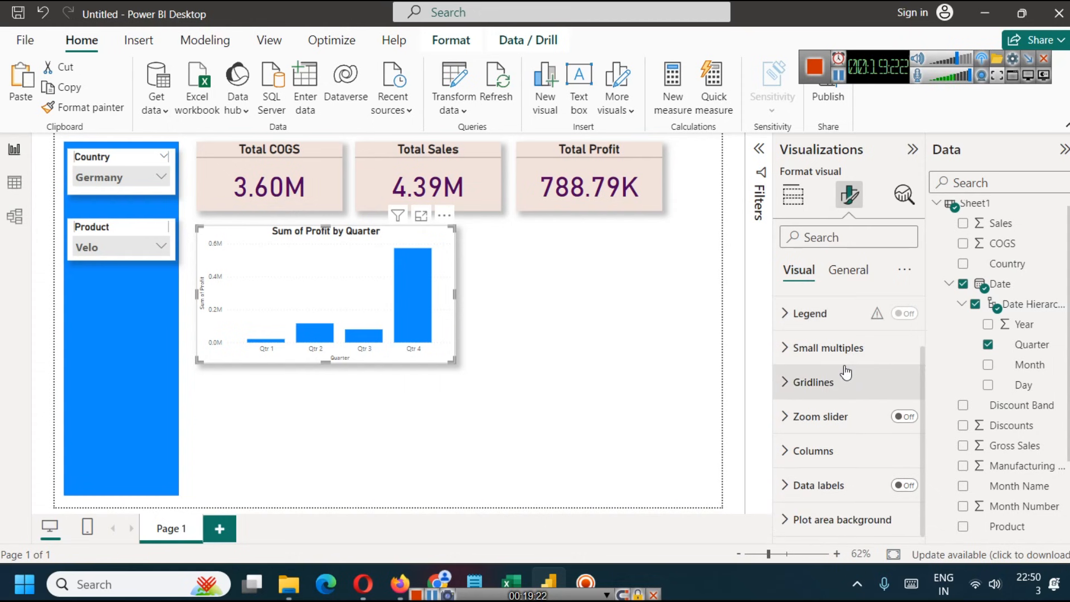
click(783, 357)
click(782, 357)
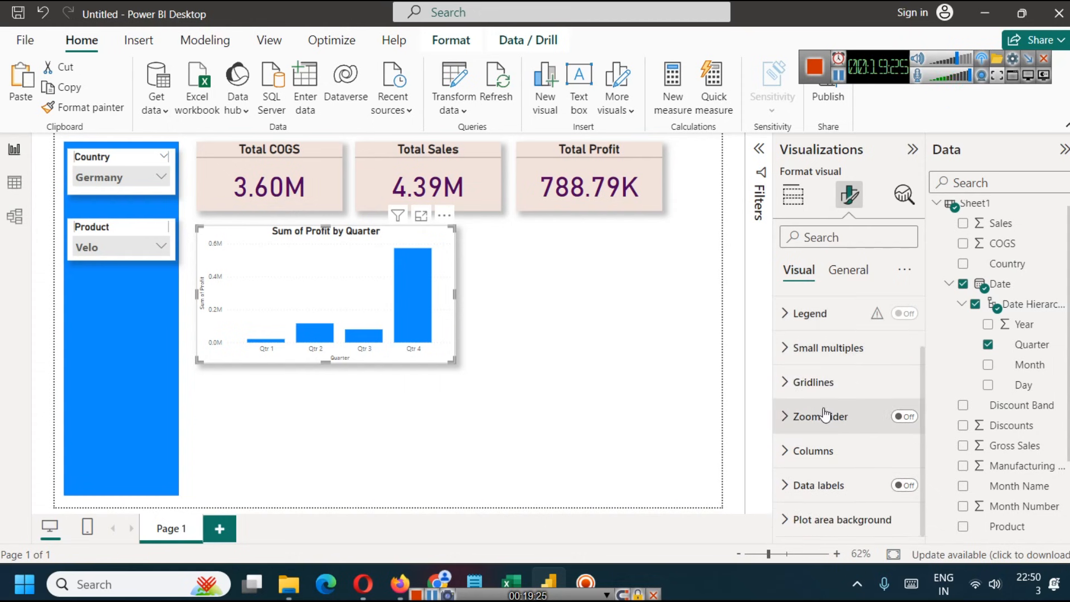
click(784, 451)
scroll(784, 451, down, 5)
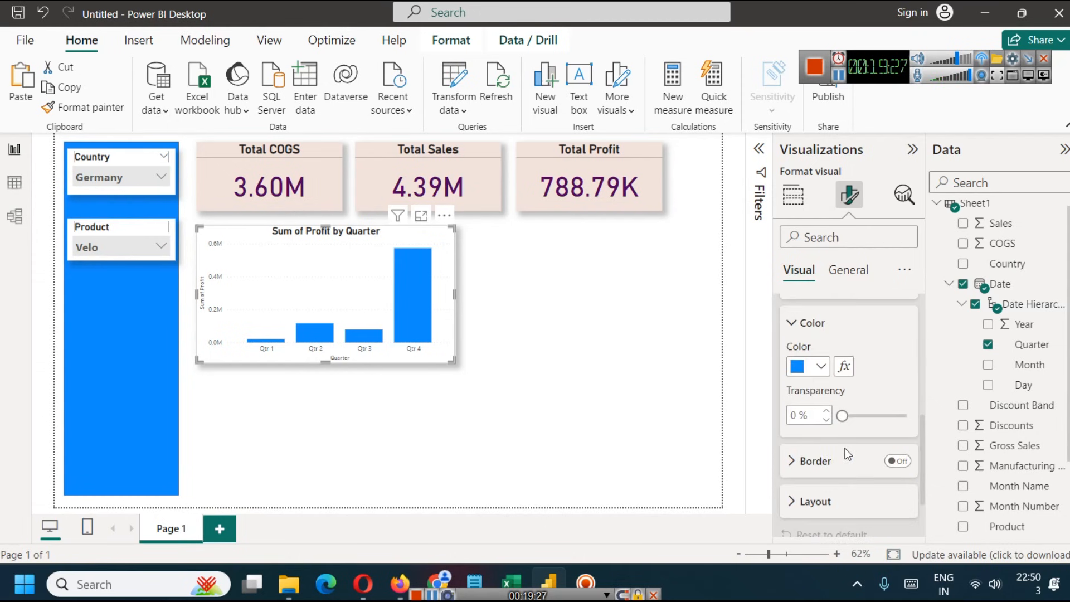
click(820, 366)
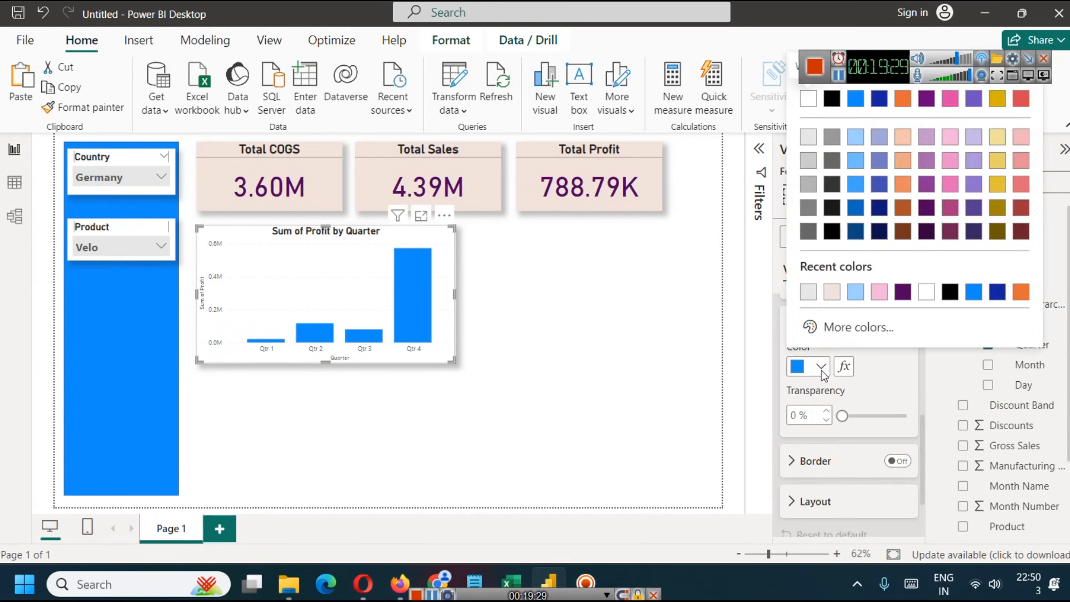
click(856, 186)
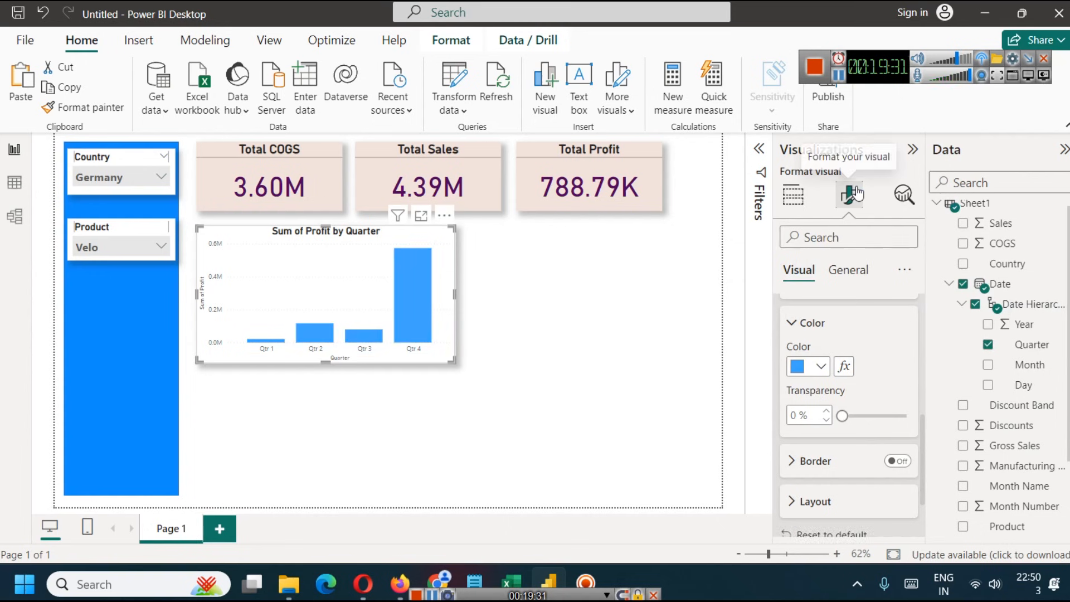
click(821, 368)
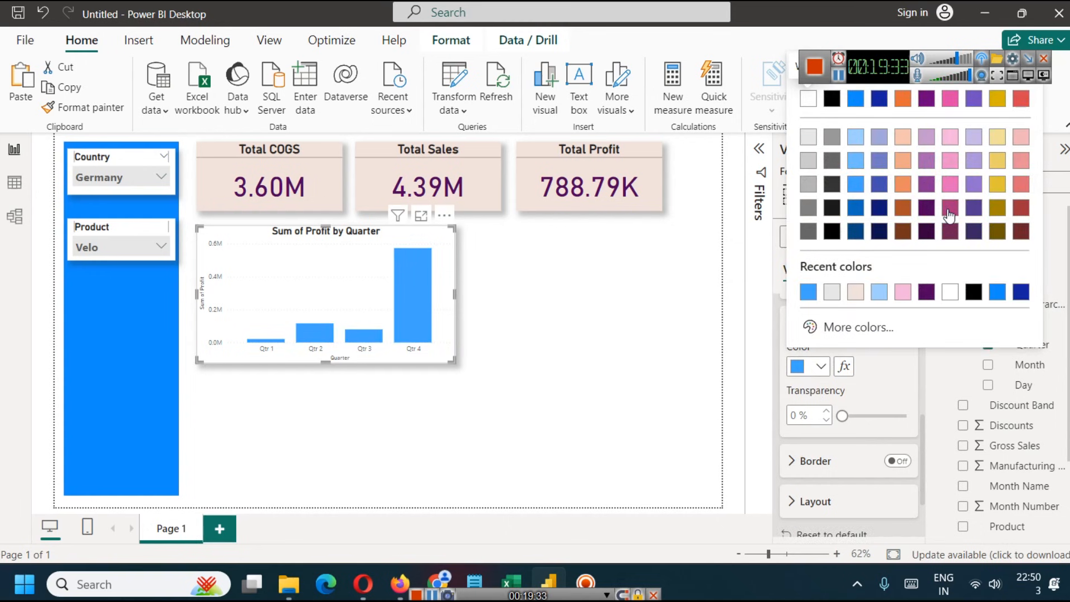
click(950, 209)
scroll(803, 439, down, 2)
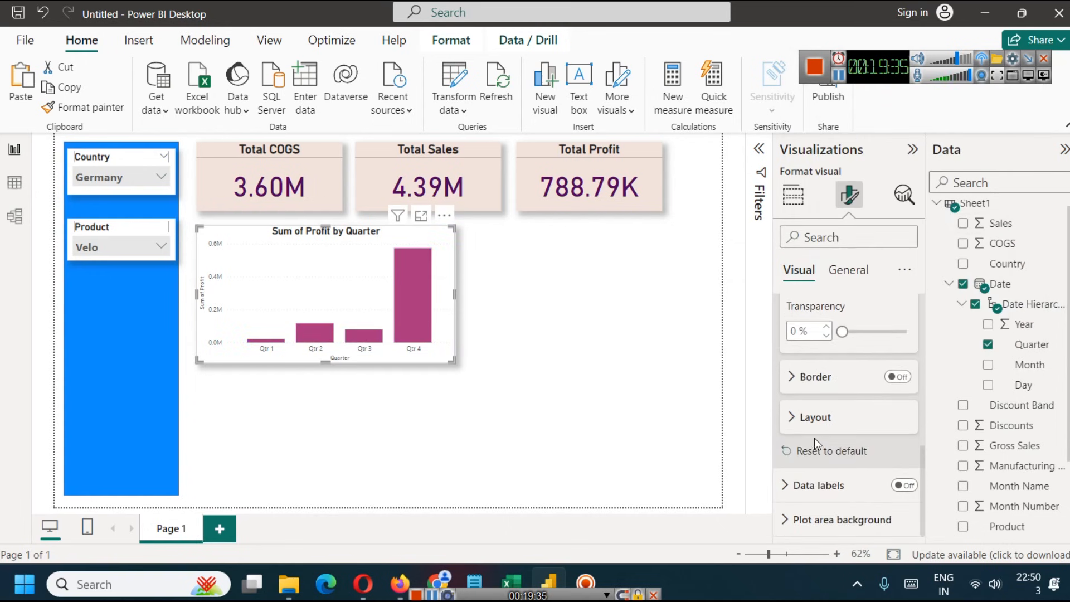
- Set up gradient conditional formatting for the profit chart's column colour, with light pink for the lowest value and dark plum for the highest
scroll(838, 427, up, 2)
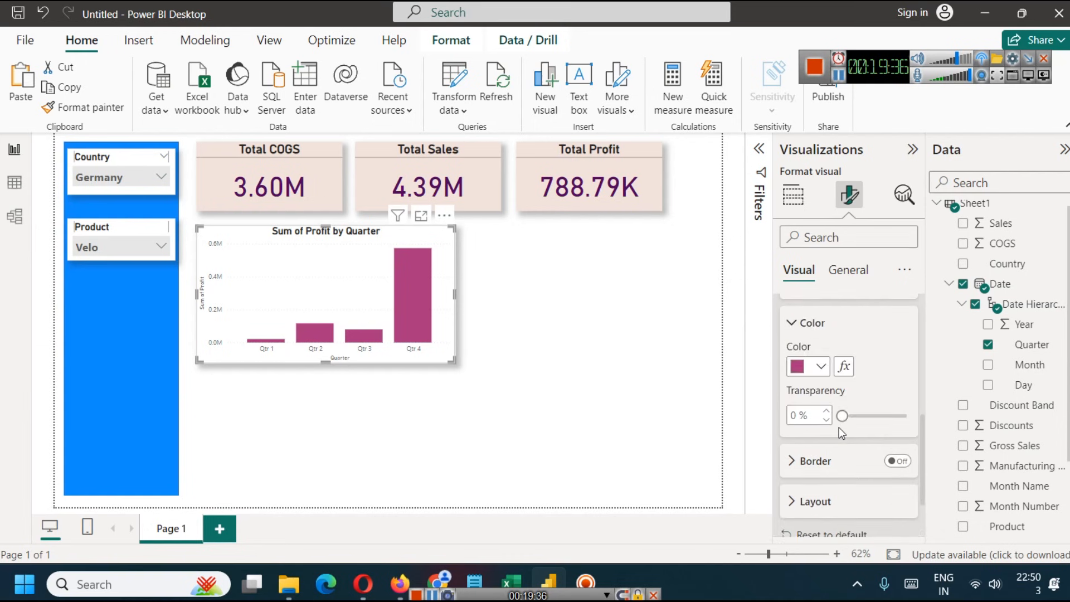
click(843, 370)
drag(387, 31, 422, 98)
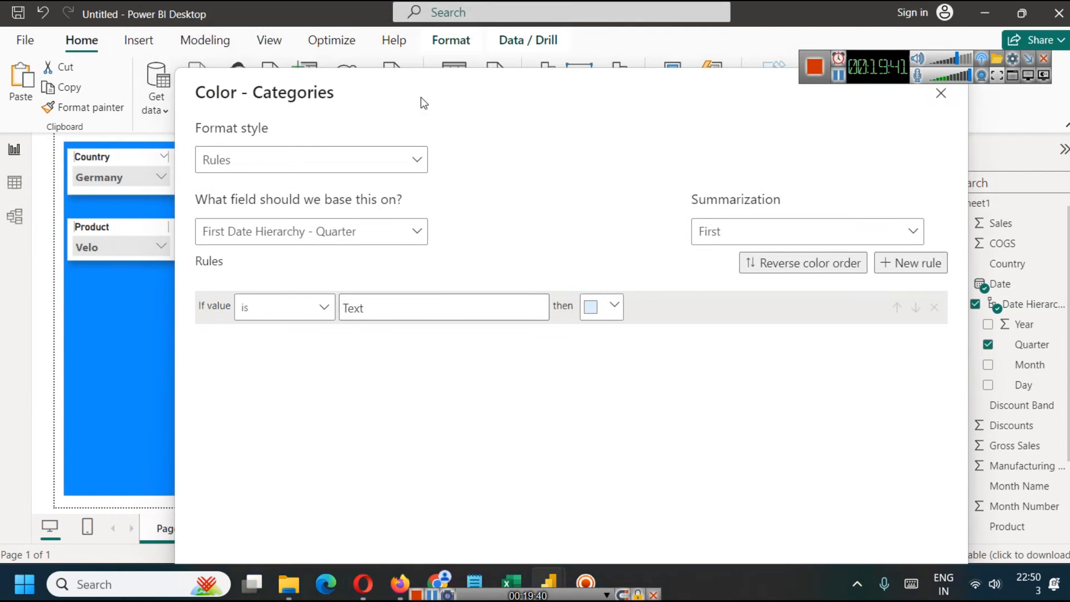
click(411, 163)
click(270, 186)
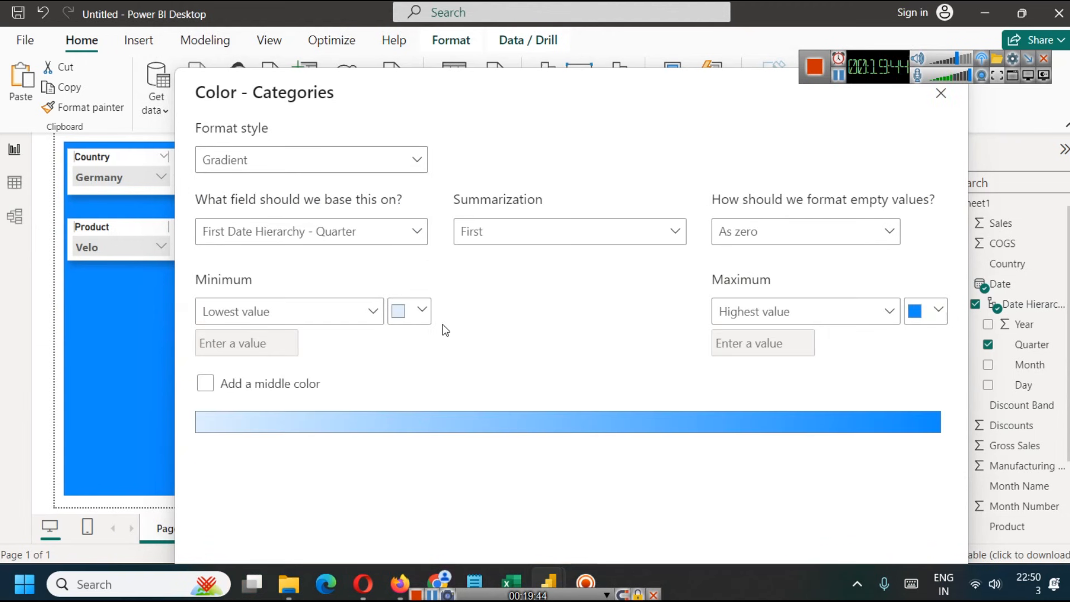
click(421, 311)
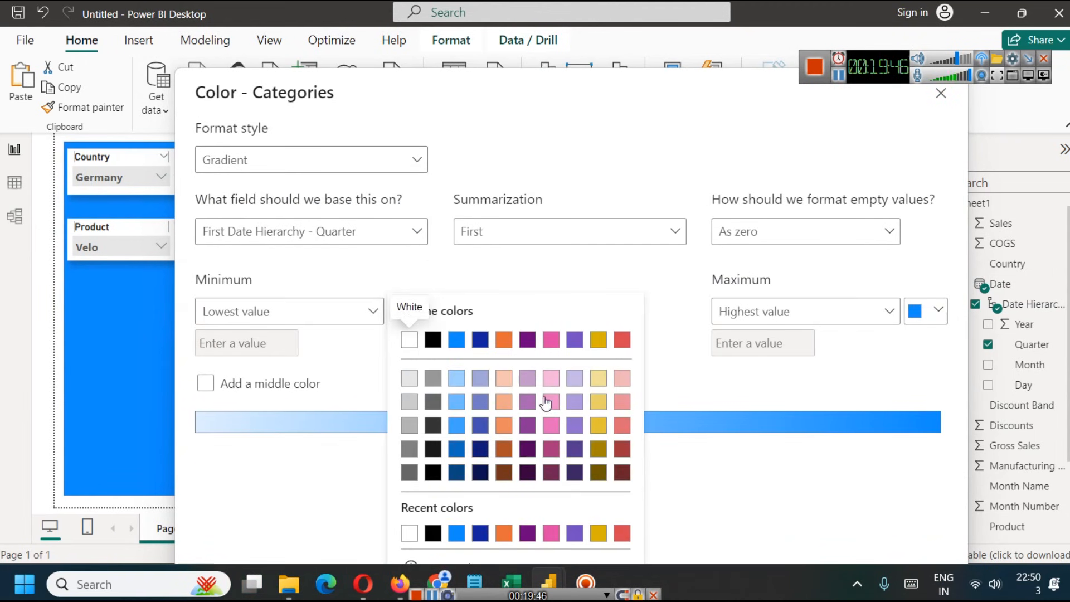
click(551, 379)
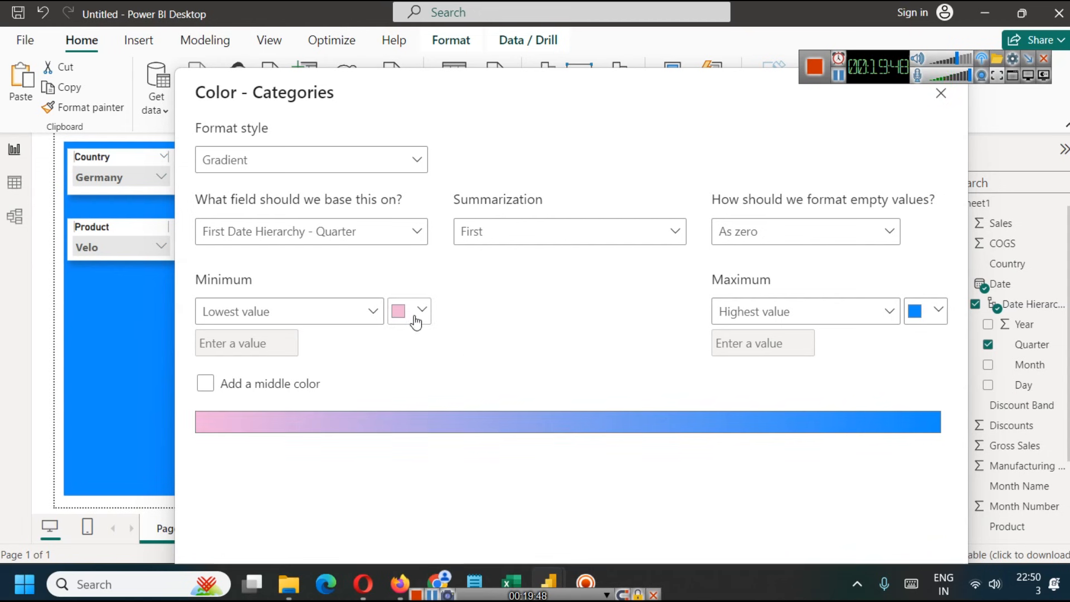
click(915, 311)
click(851, 472)
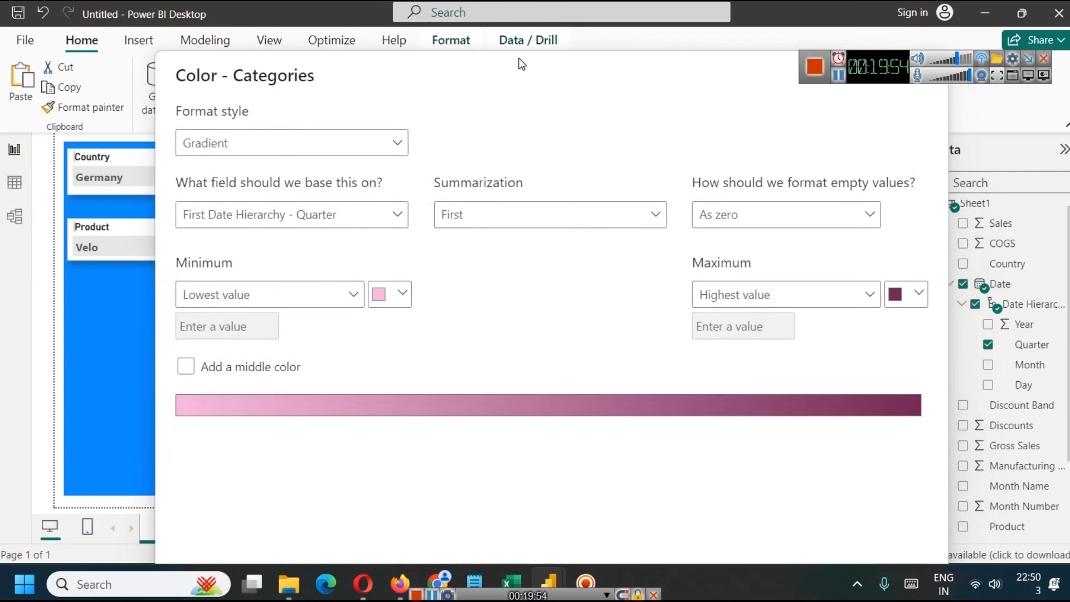
- Base the column colour gradient on Sum of Profit and apply it to the chart
click(336, 193)
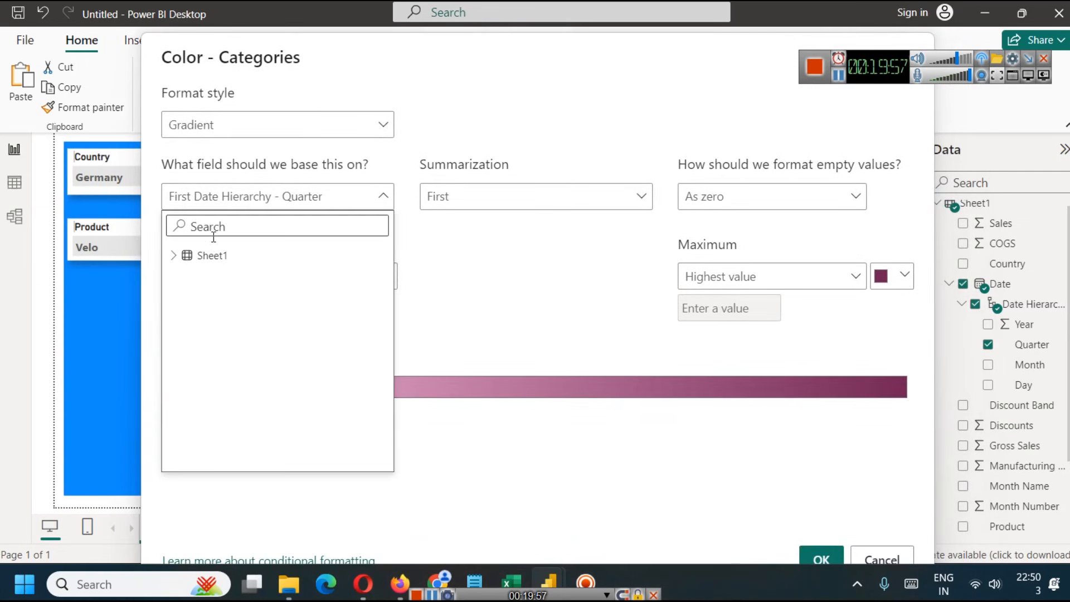
click(174, 256)
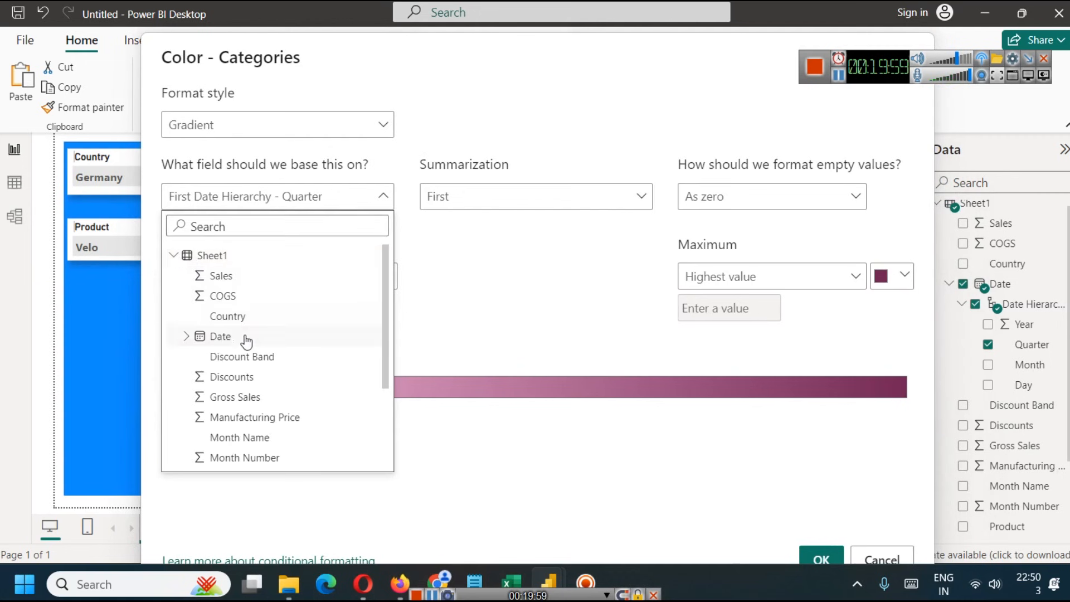
scroll(247, 341, down, 3)
click(219, 380)
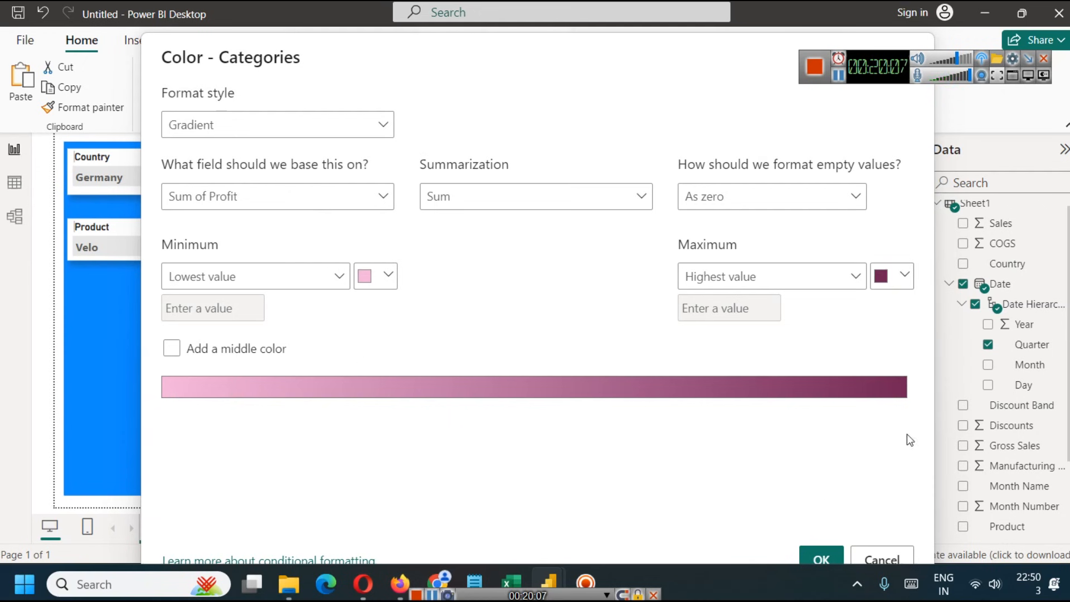
click(820, 559)
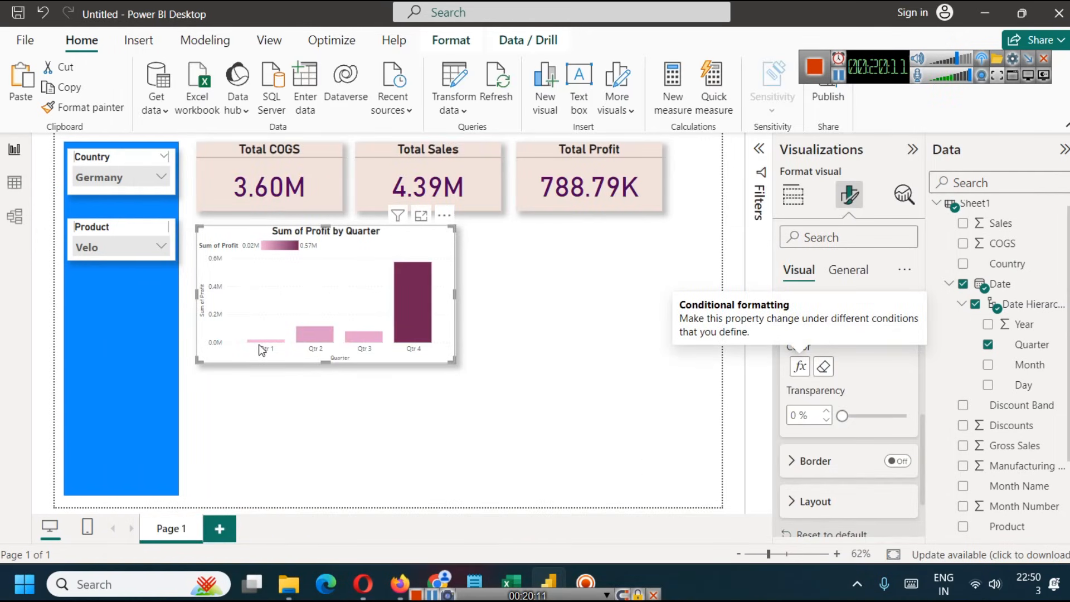
click(546, 347)
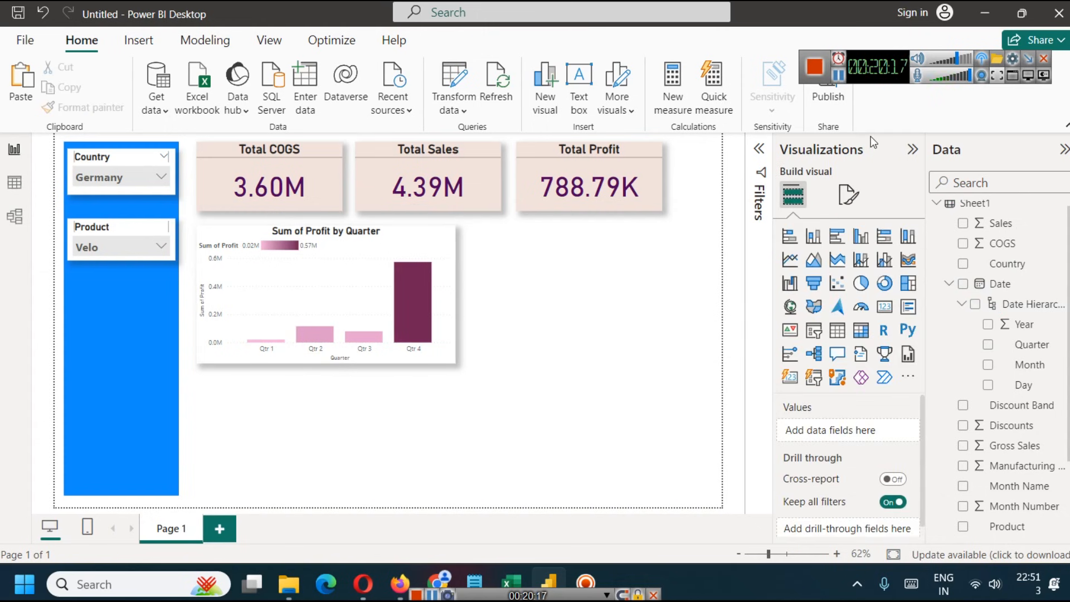
- Duplicate the quarterly profit chart and place the copy directly beside the original, below the Total Profit card
click(408, 306)
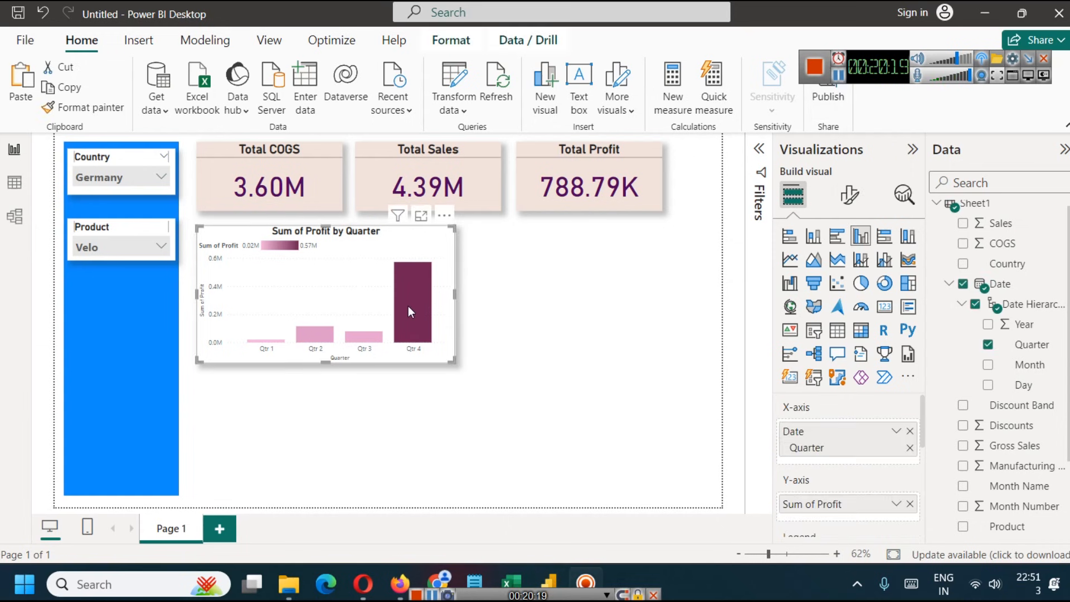
scroll(865, 449, down, 3)
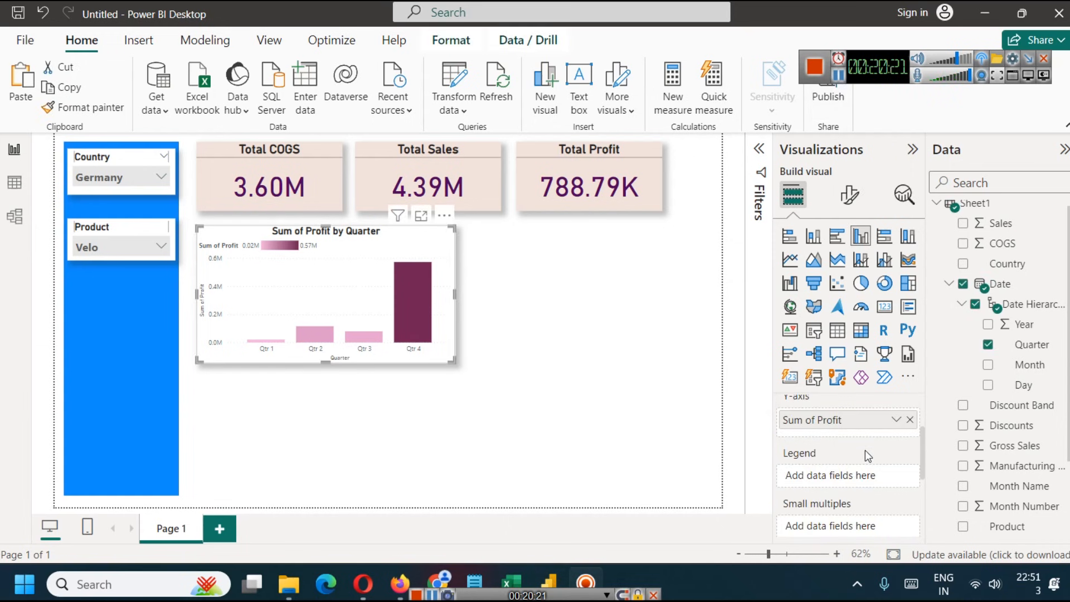
click(952, 284)
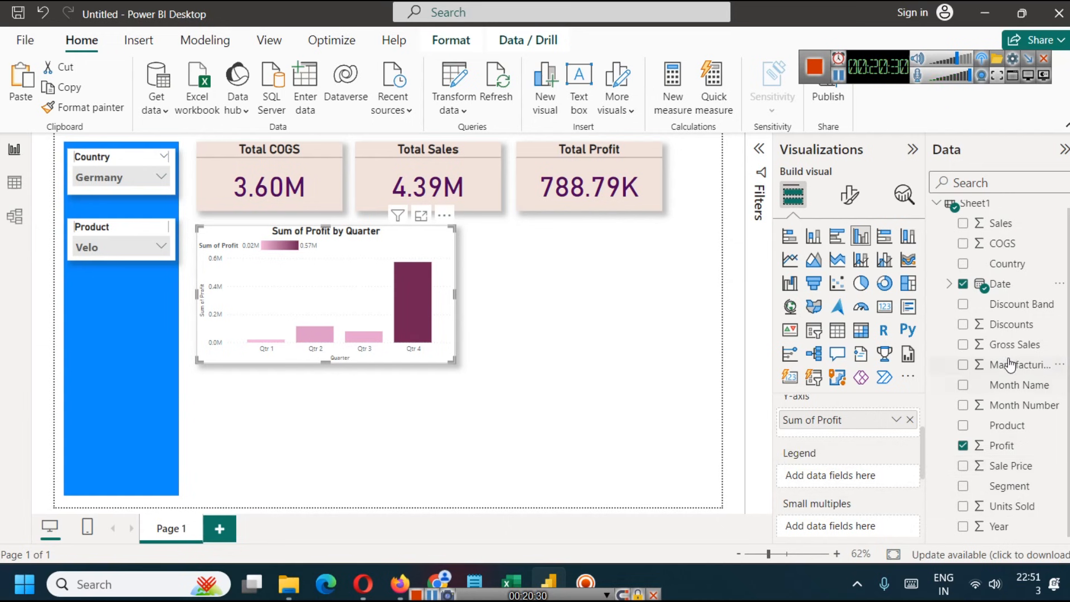
scroll(1028, 485, up, 1)
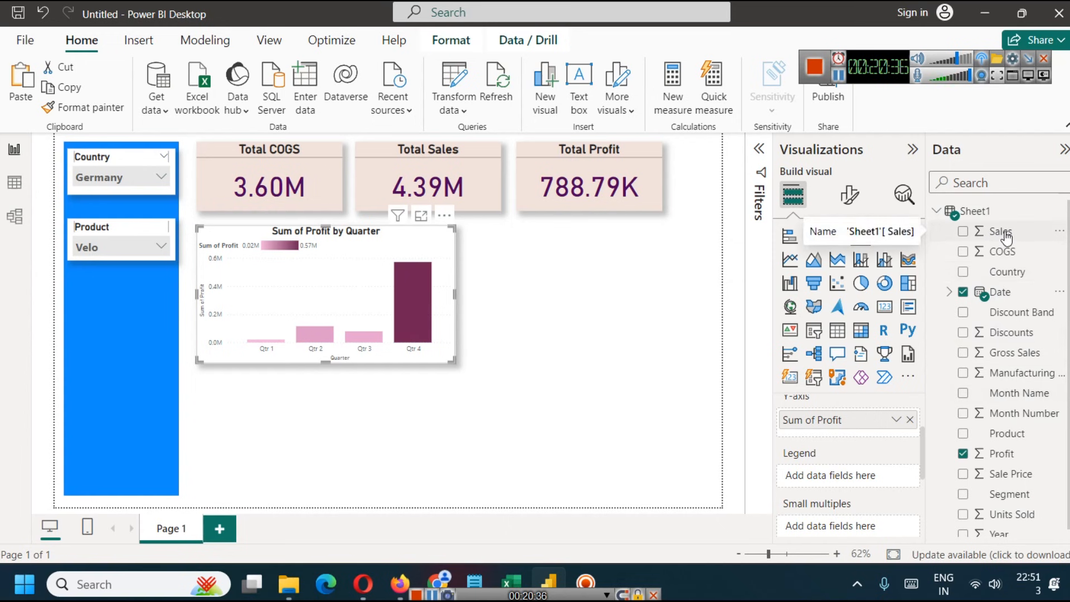
right_click(355, 269)
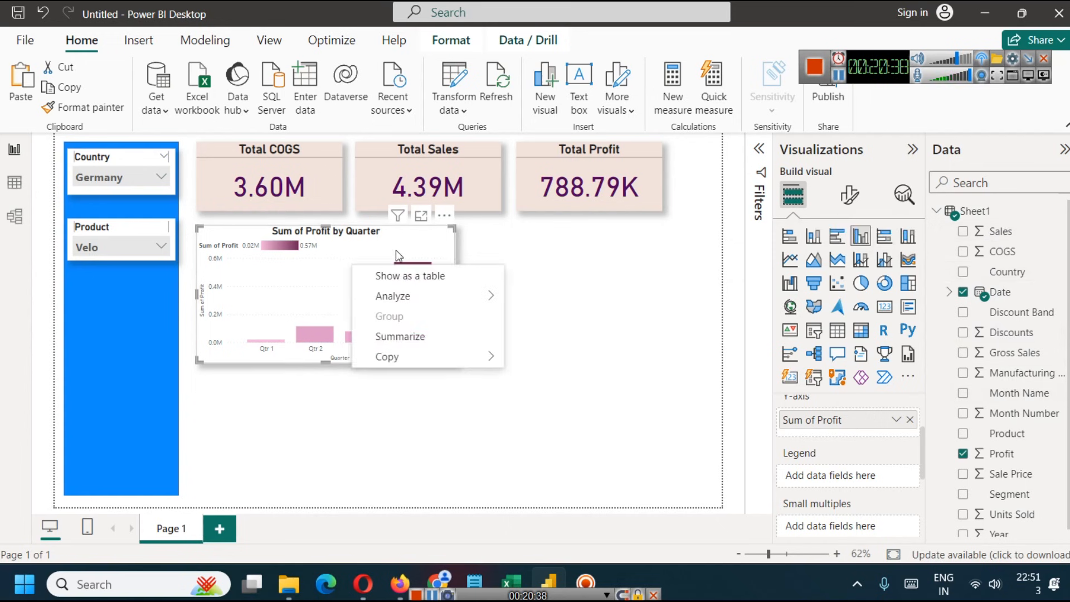
mouse_move(399, 357)
click(593, 356)
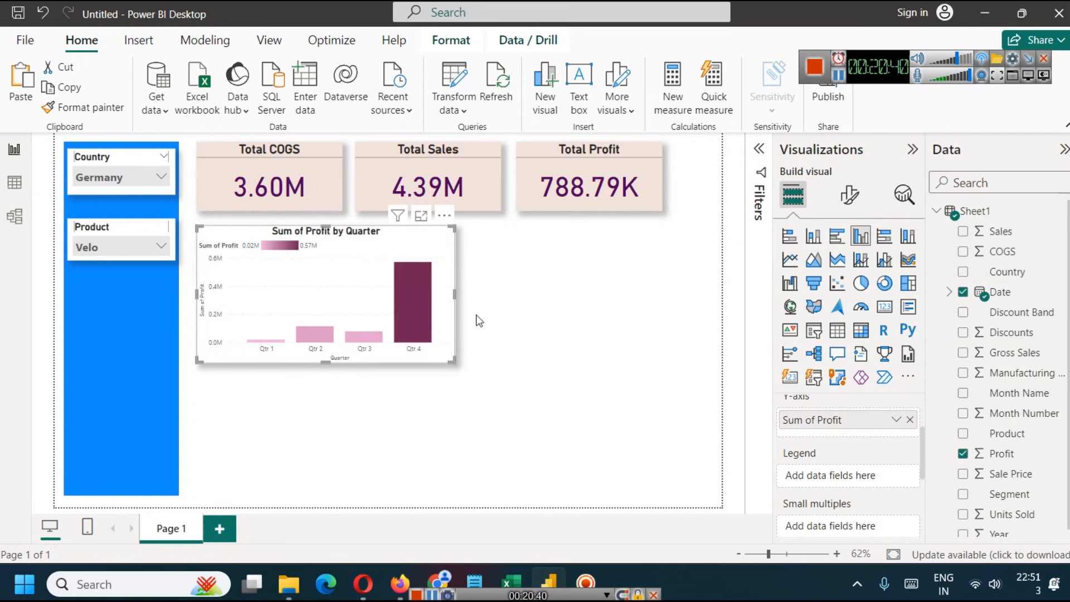
key(ctrl+v)
drag(379, 295, 613, 277)
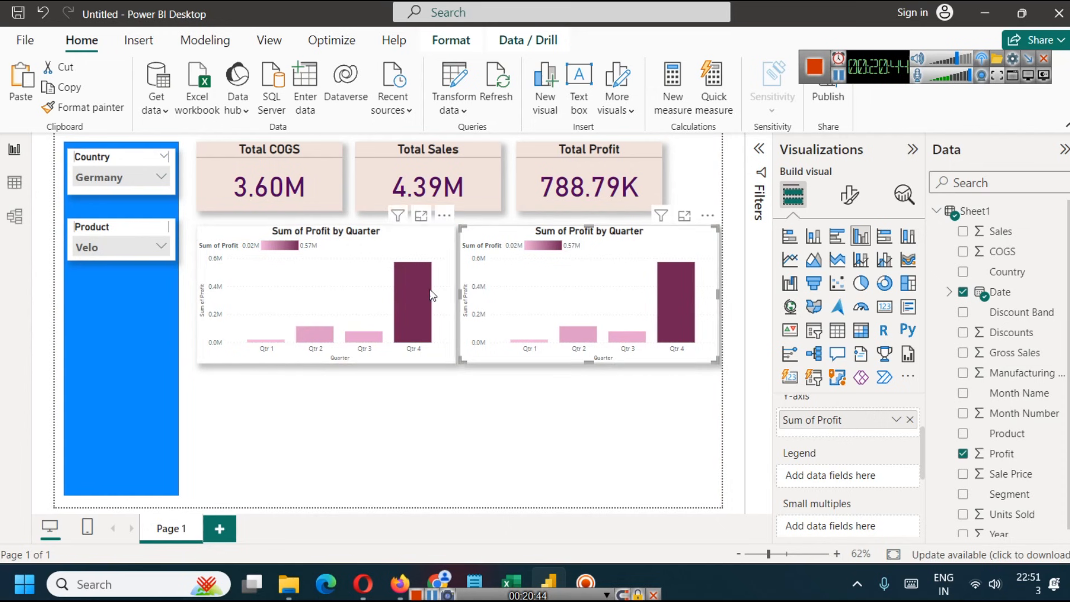
click(554, 483)
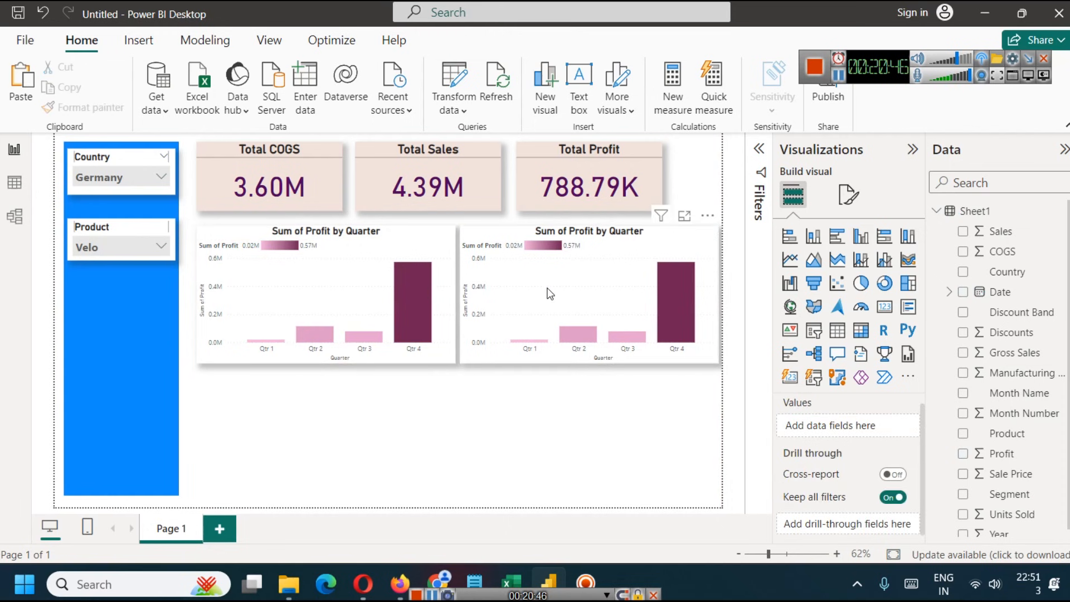
- Replace Sum of Profit on the copied chart's Y-axis with Sales and Gross Sales
click(553, 292)
click(909, 499)
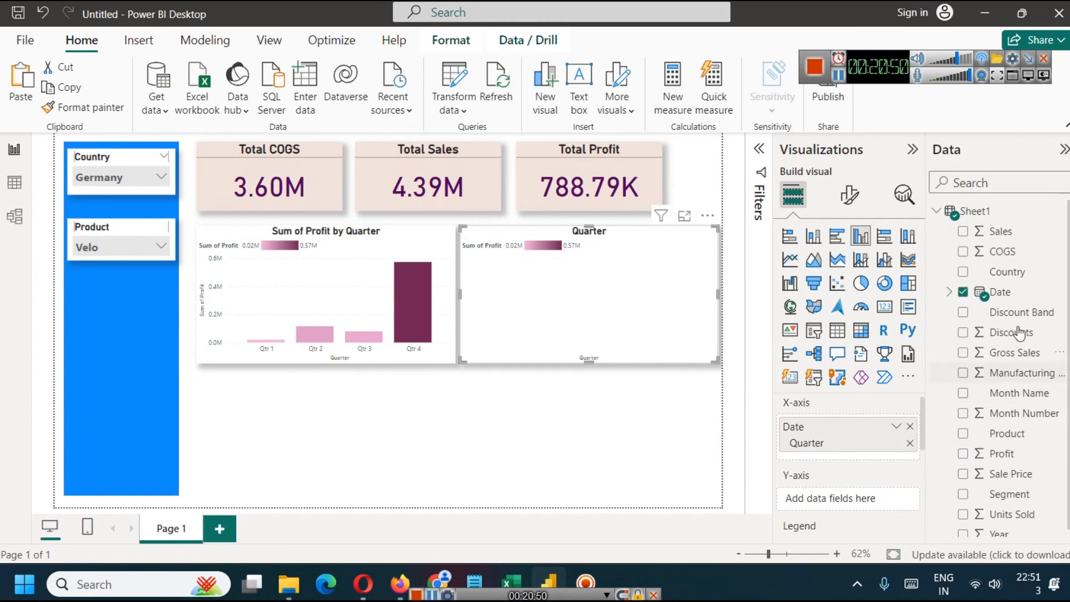
drag(1008, 237, 865, 498)
scroll(998, 418, down, 1)
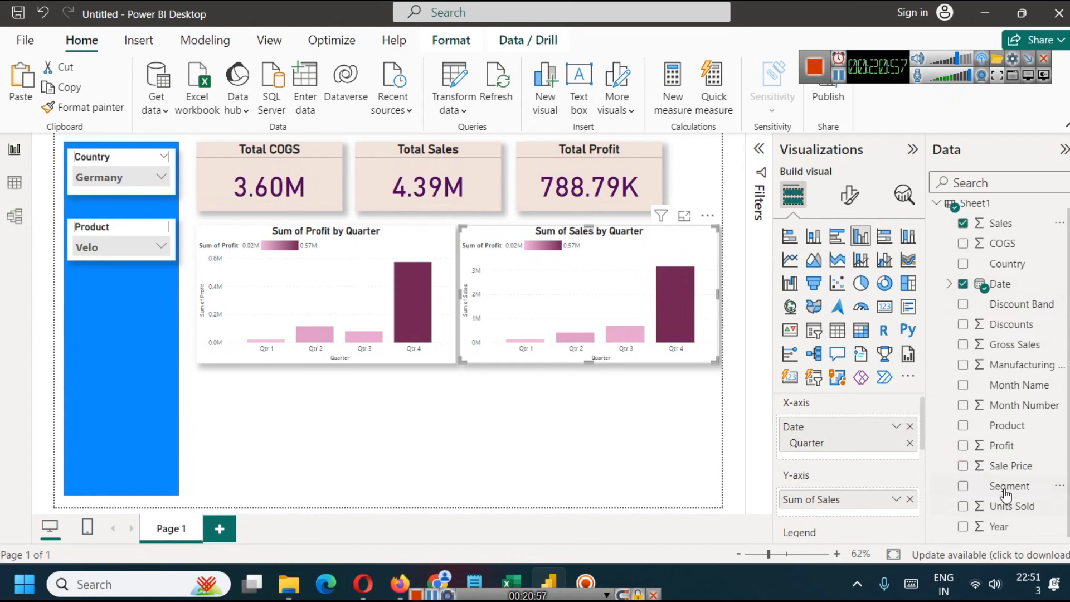
drag(1027, 354, 878, 518)
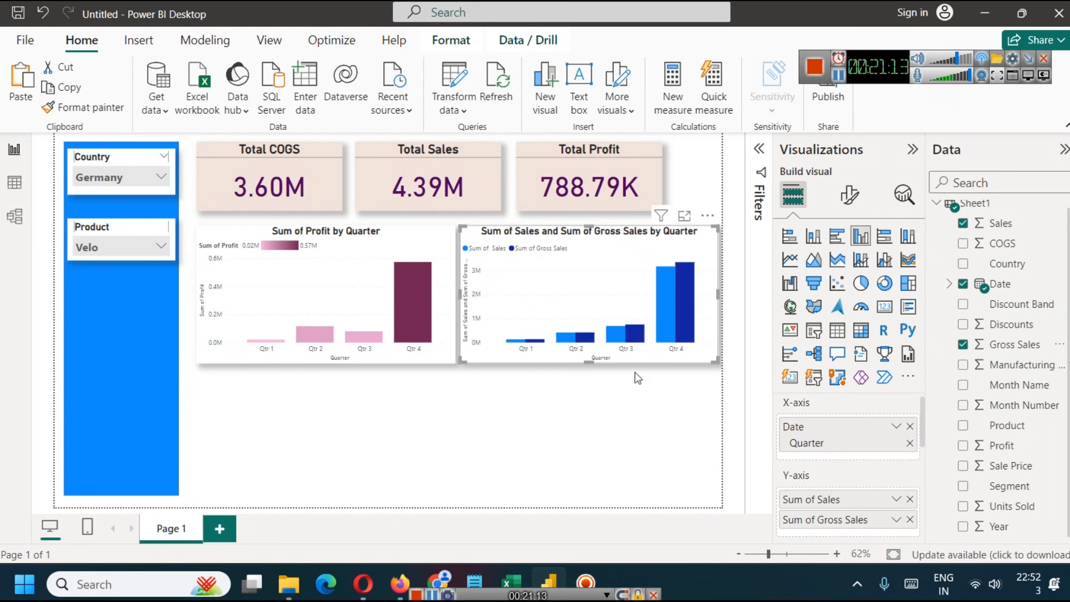
click(577, 463)
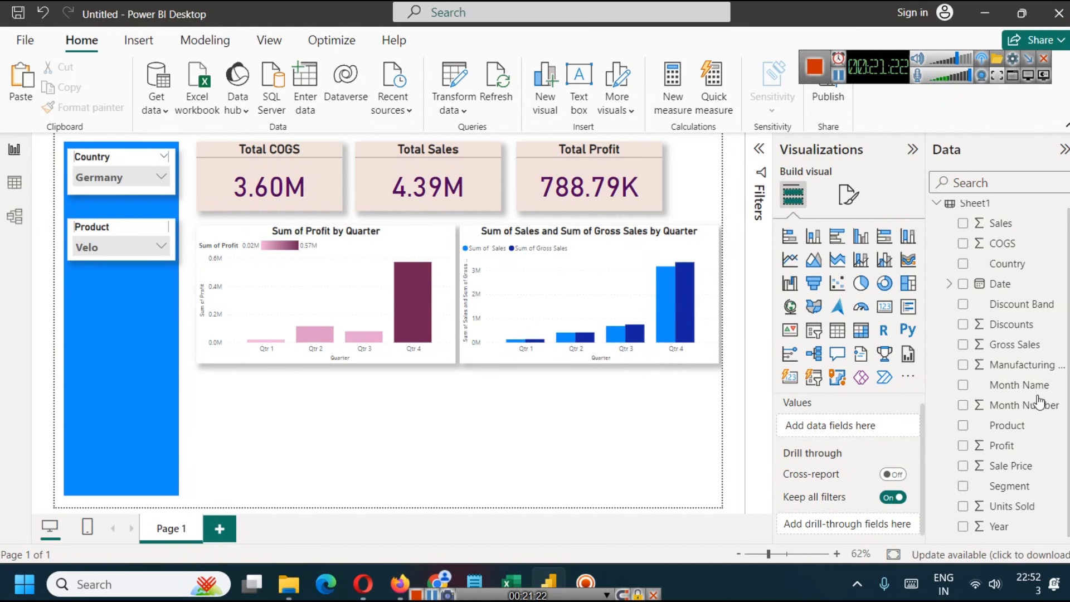
- Insert a donut chart below the quarterly profit chart and use Product as its legend
scroll(984, 440, up, 1)
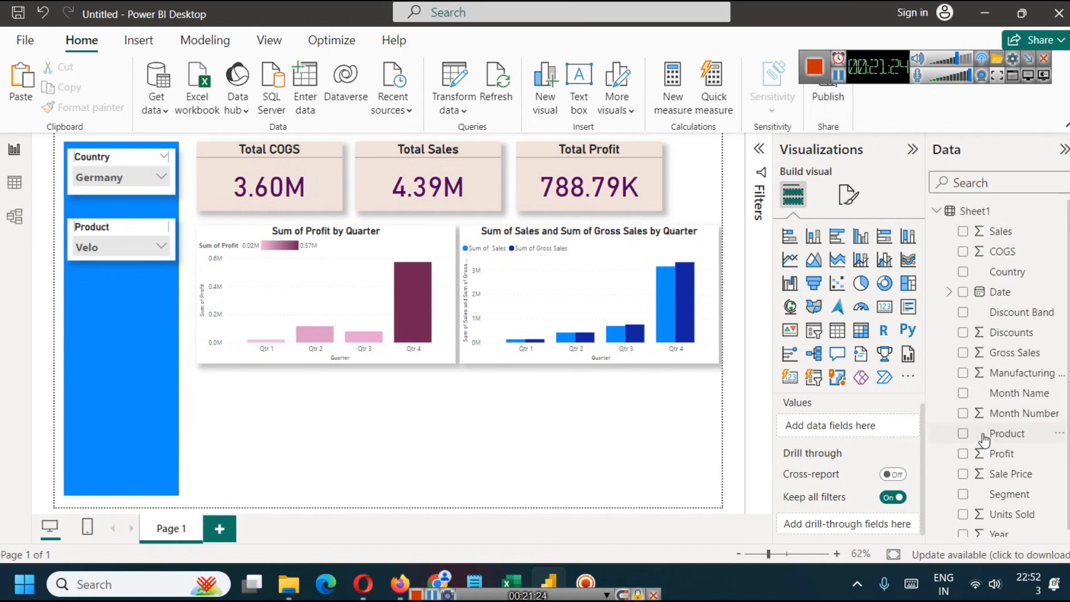
scroll(1054, 391, down, 1)
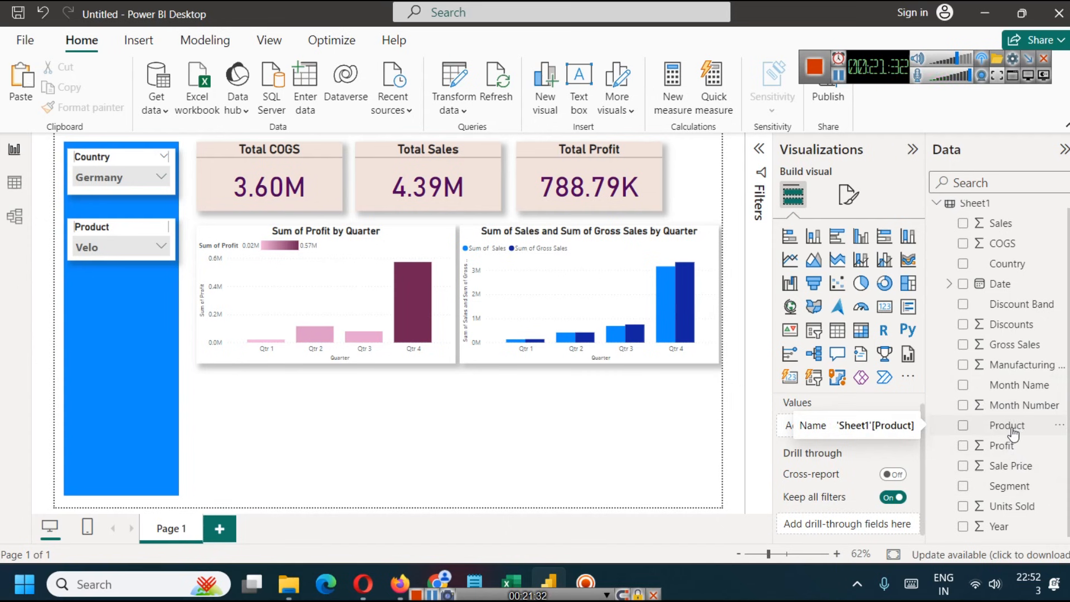
click(885, 284)
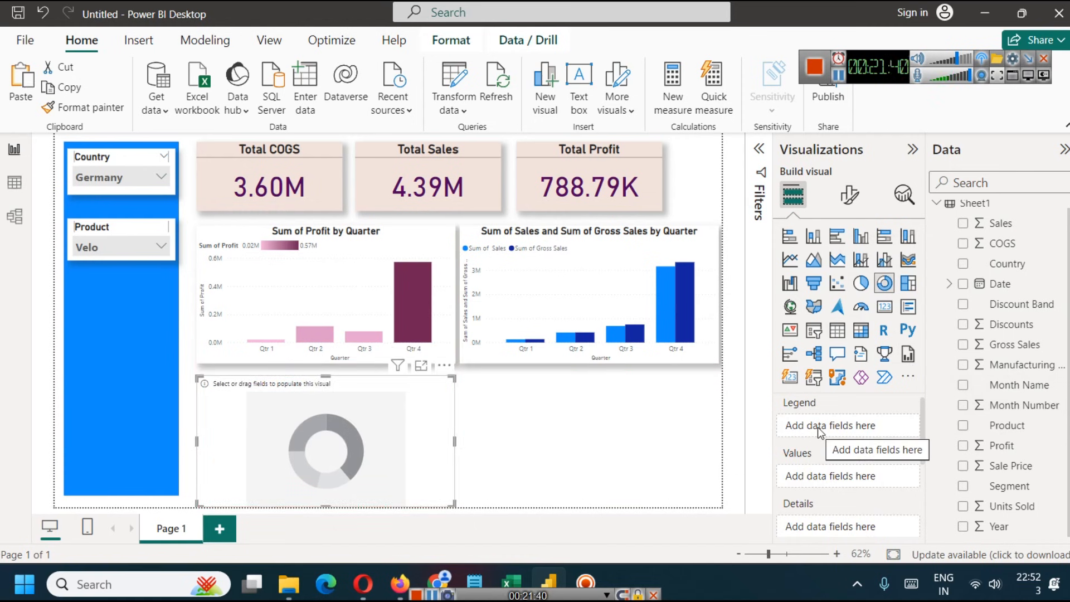
drag(1023, 435, 836, 428)
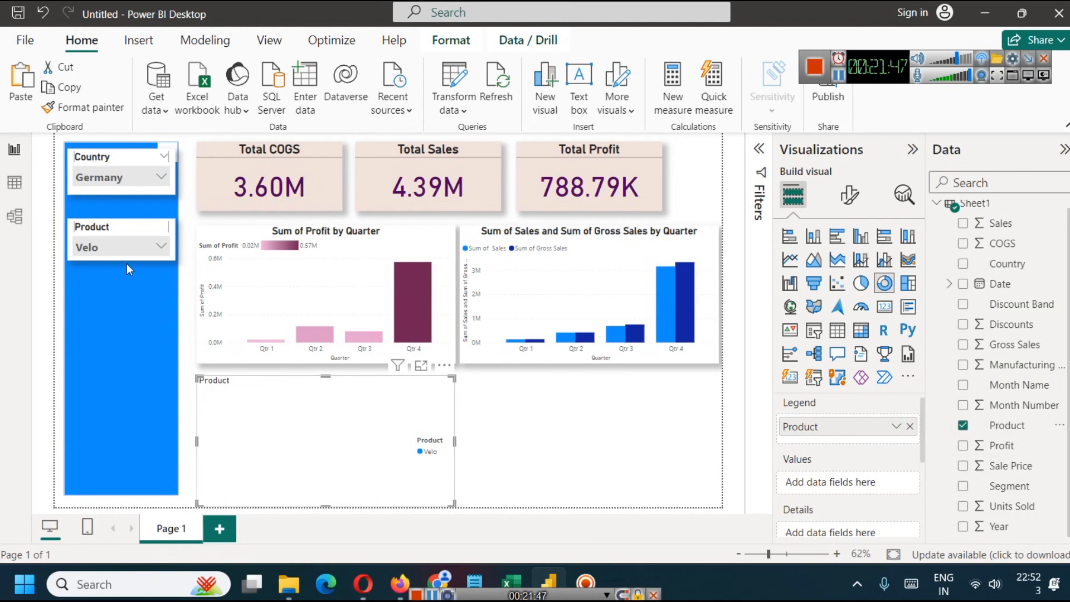
- Filter the dashboard by individual products in the Product slicer, from Amarilla through to Paseo
click(133, 245)
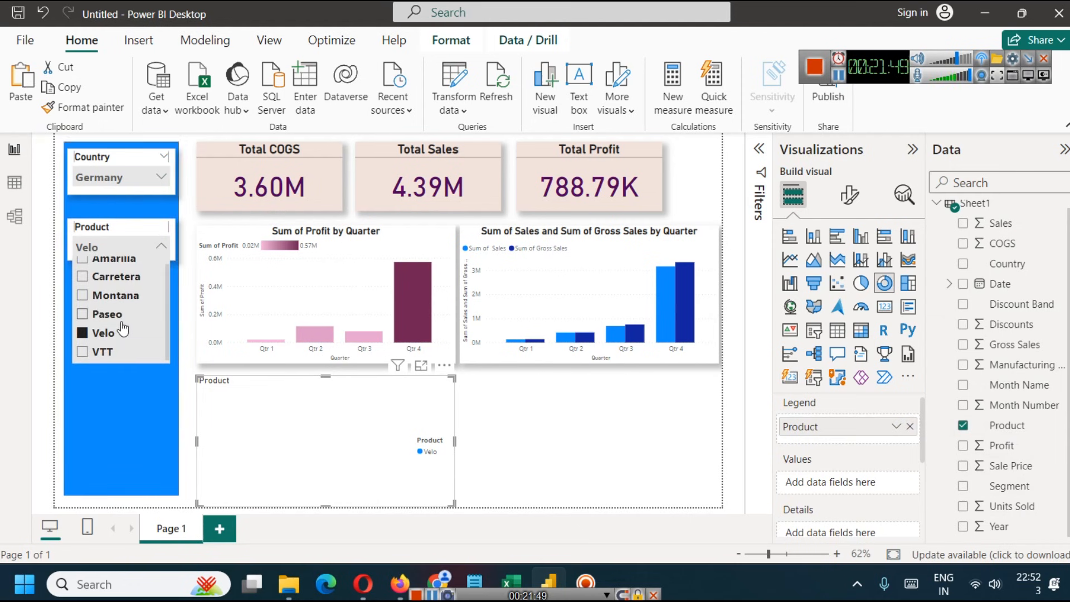
click(88, 268)
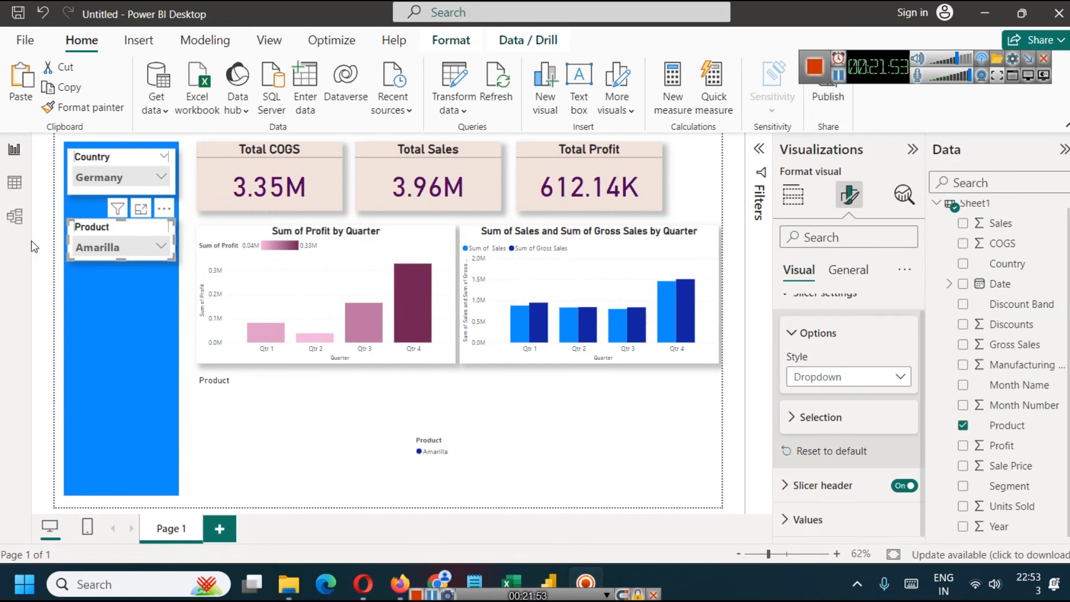
click(123, 249)
click(127, 290)
click(116, 304)
click(111, 323)
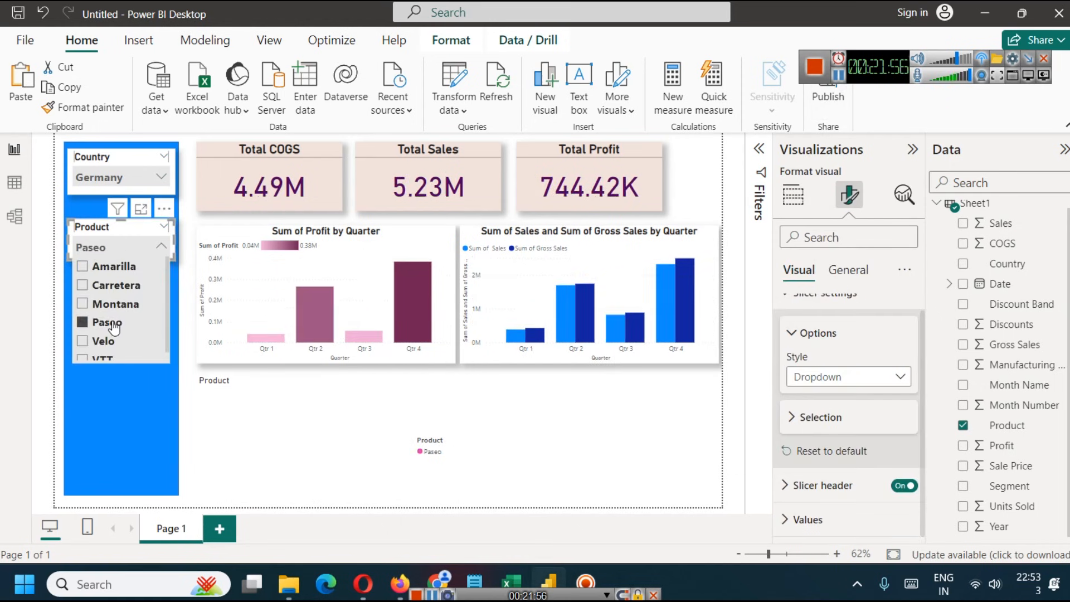
click(109, 247)
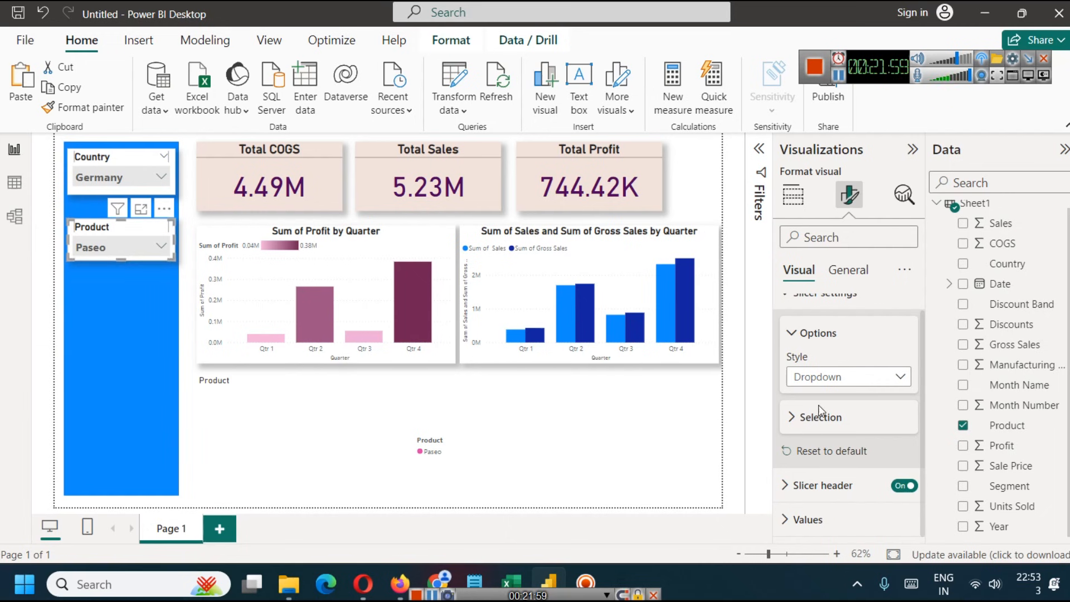
- Turn on single select in the Product slicer's selection settings and filter the dashboard by Carretera
scroll(801, 399, up, 1)
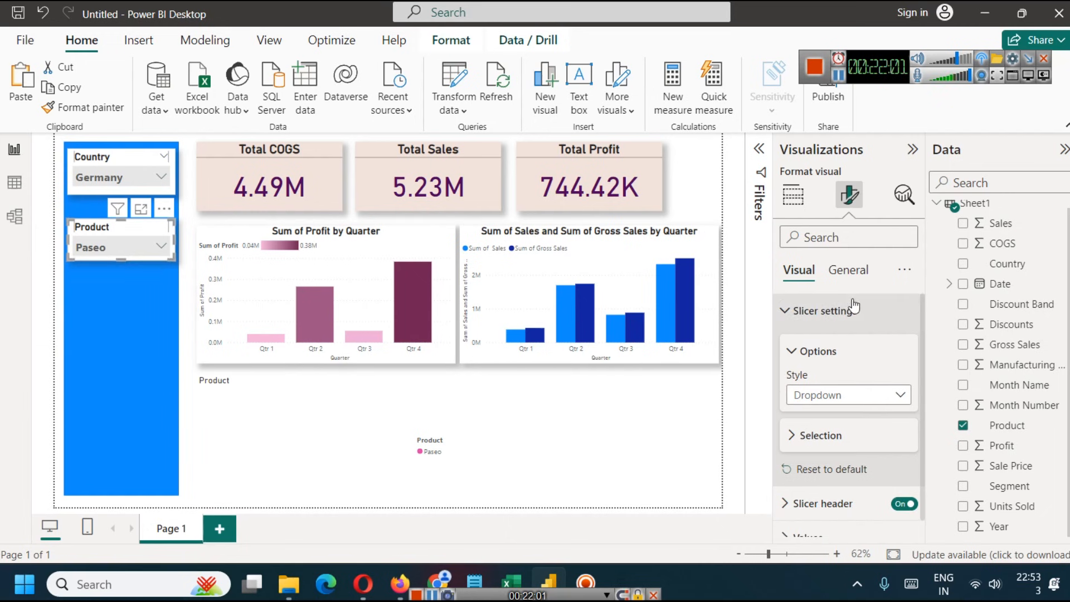
click(813, 311)
click(811, 311)
scroll(791, 428, down, 1)
click(791, 428)
scroll(792, 423, down, 3)
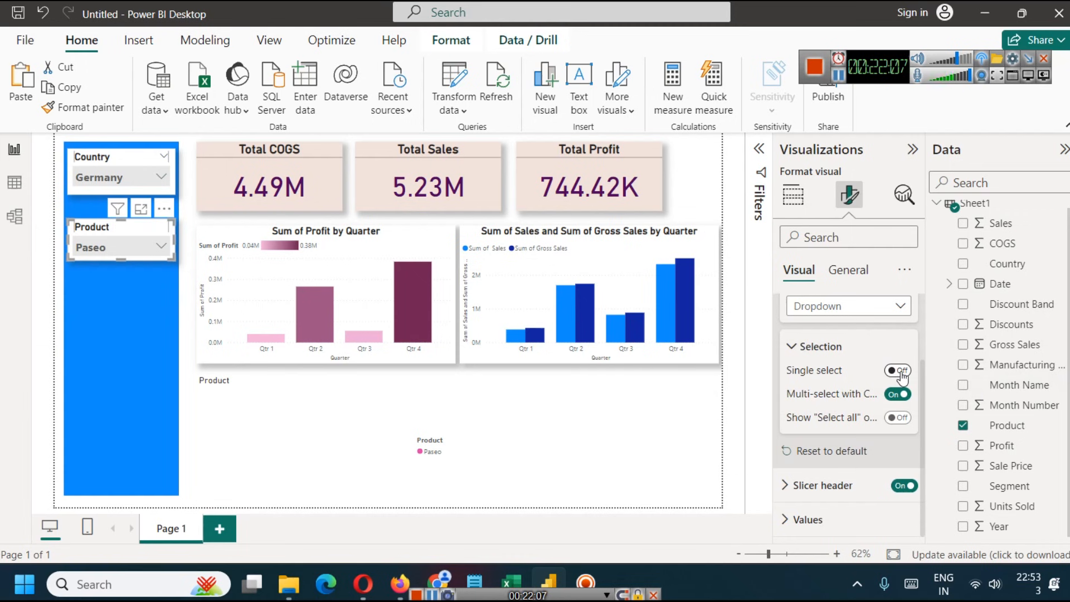
click(901, 371)
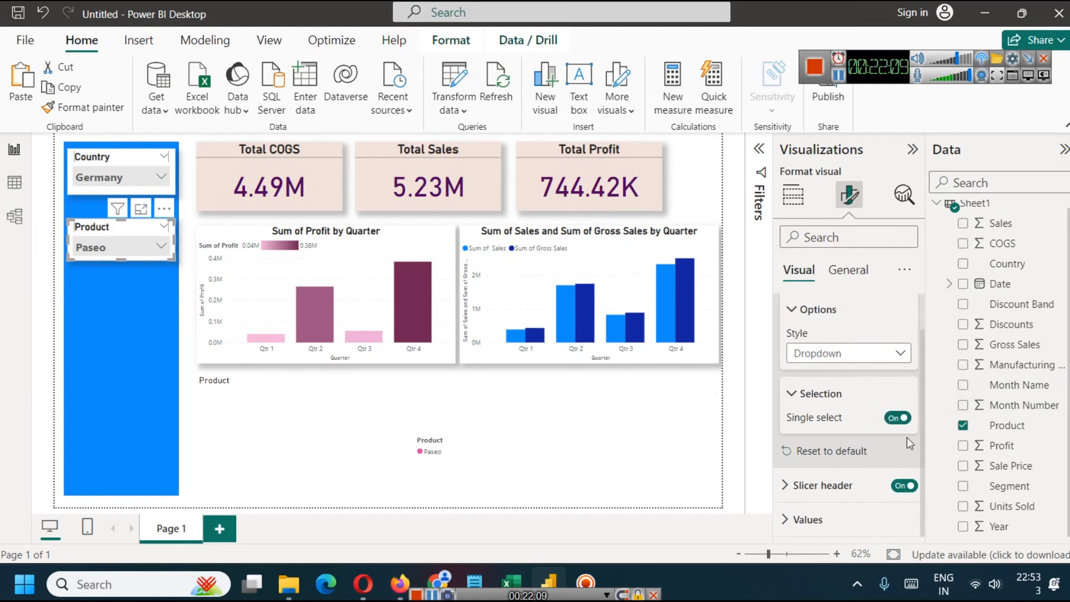
click(136, 245)
click(125, 285)
click(122, 250)
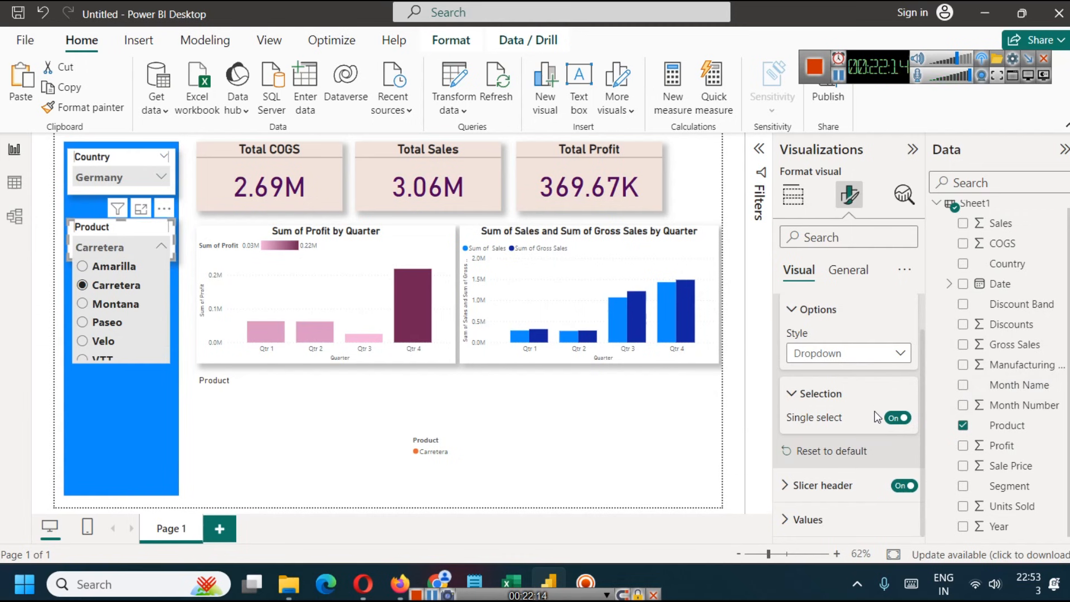
- Replace single select with the "Select all" option on the Product slicer and select all products
click(897, 417)
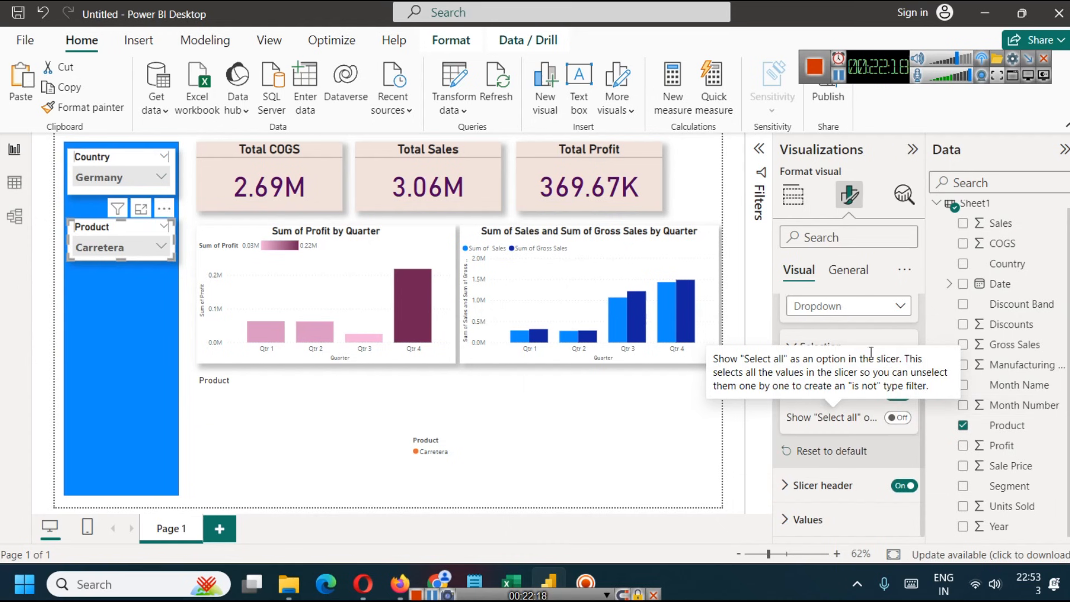
click(899, 420)
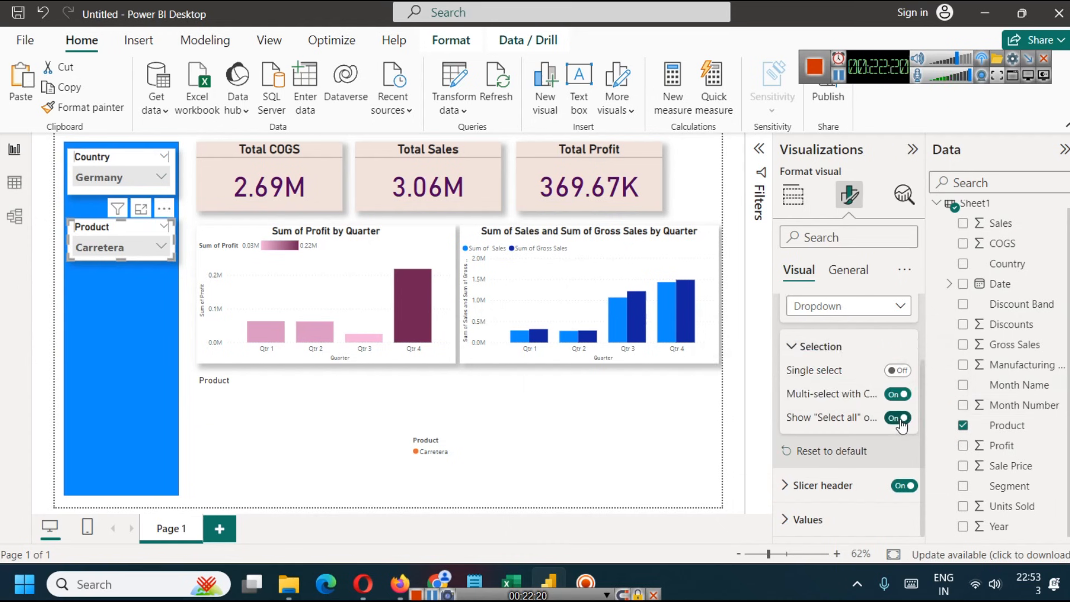
click(161, 246)
click(82, 267)
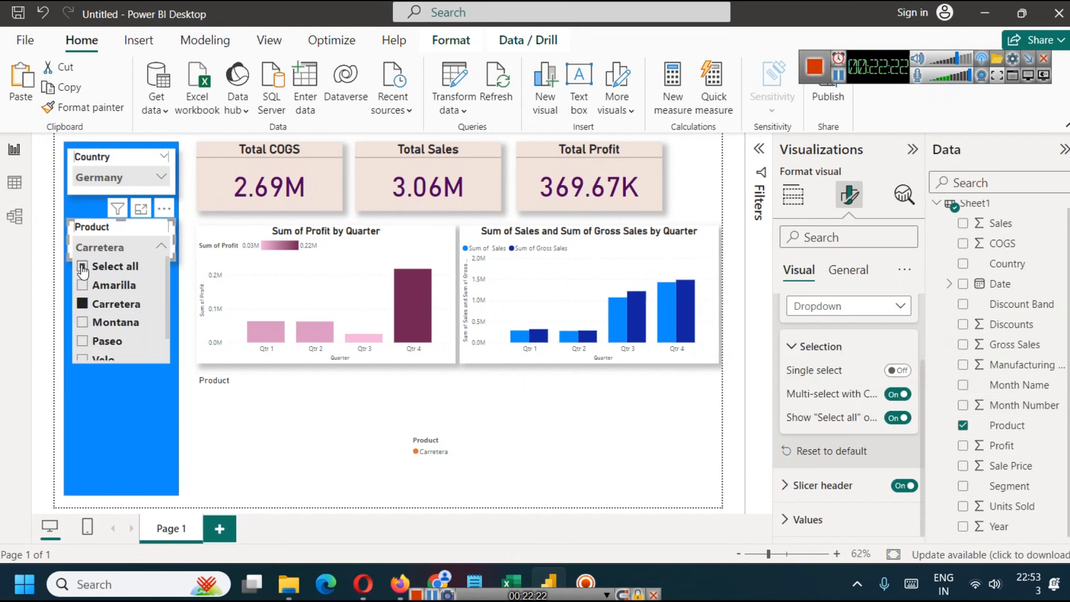
- Enable the "Select all" option on the Country slicer and select all countries
click(160, 177)
click(133, 170)
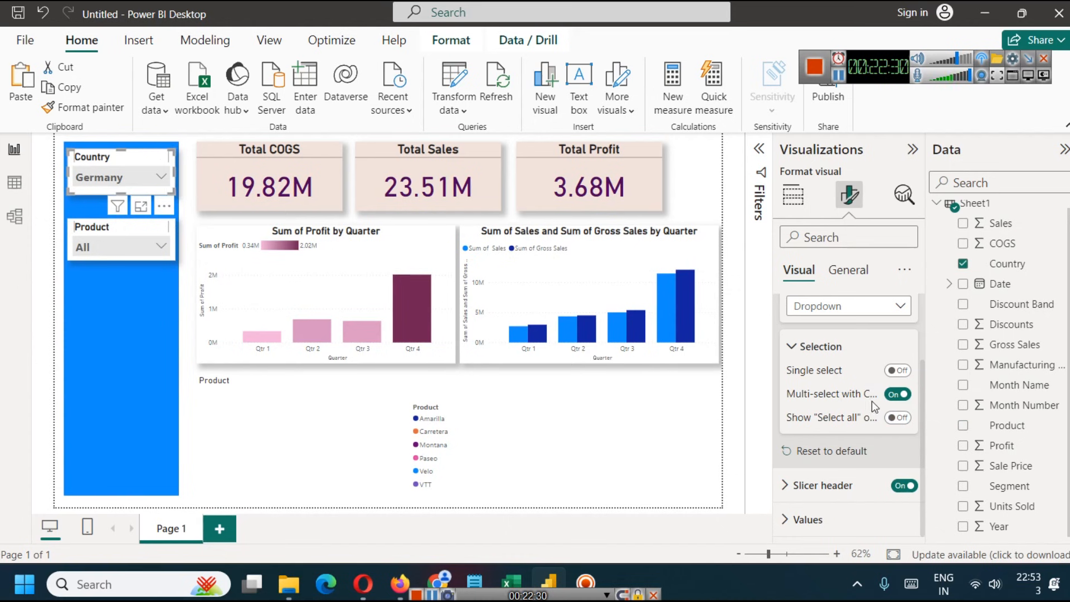
click(903, 417)
click(149, 173)
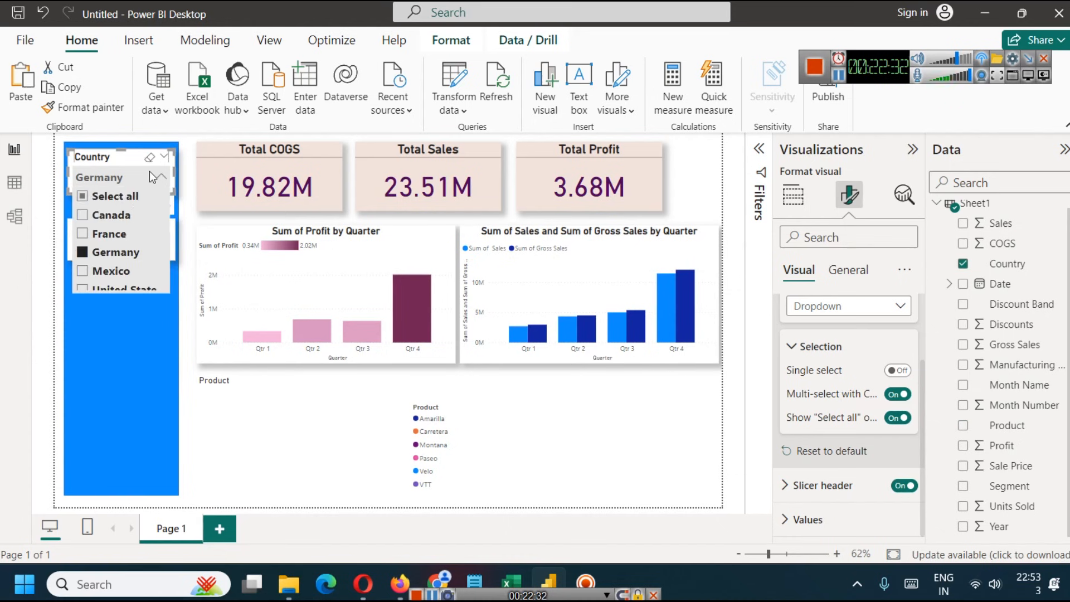
click(136, 196)
click(105, 351)
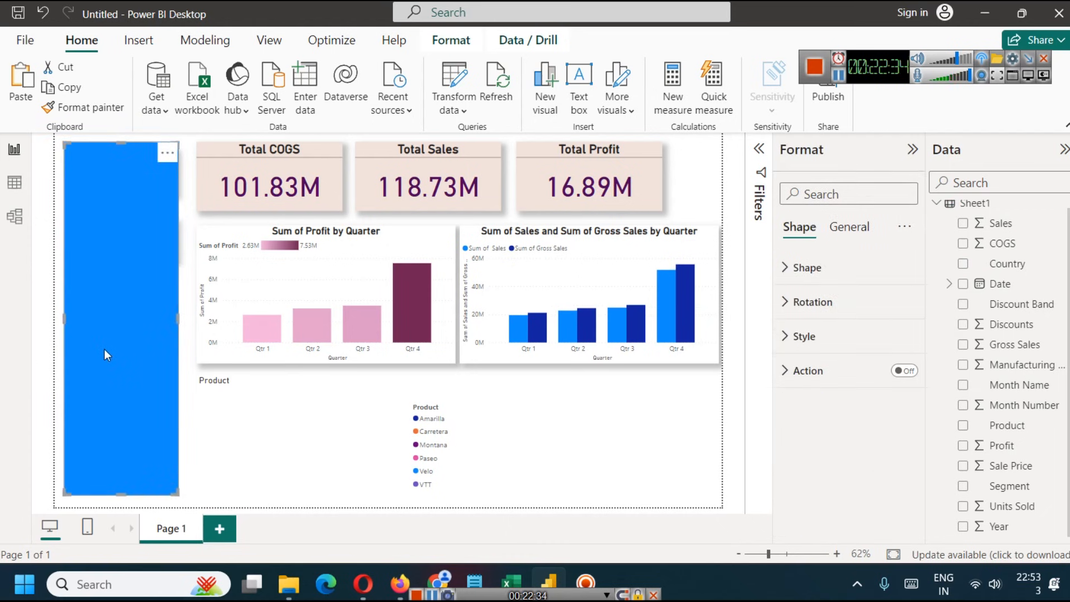
- Add Sales as the values of the Product donut chart below the quarterly profit chart
click(278, 413)
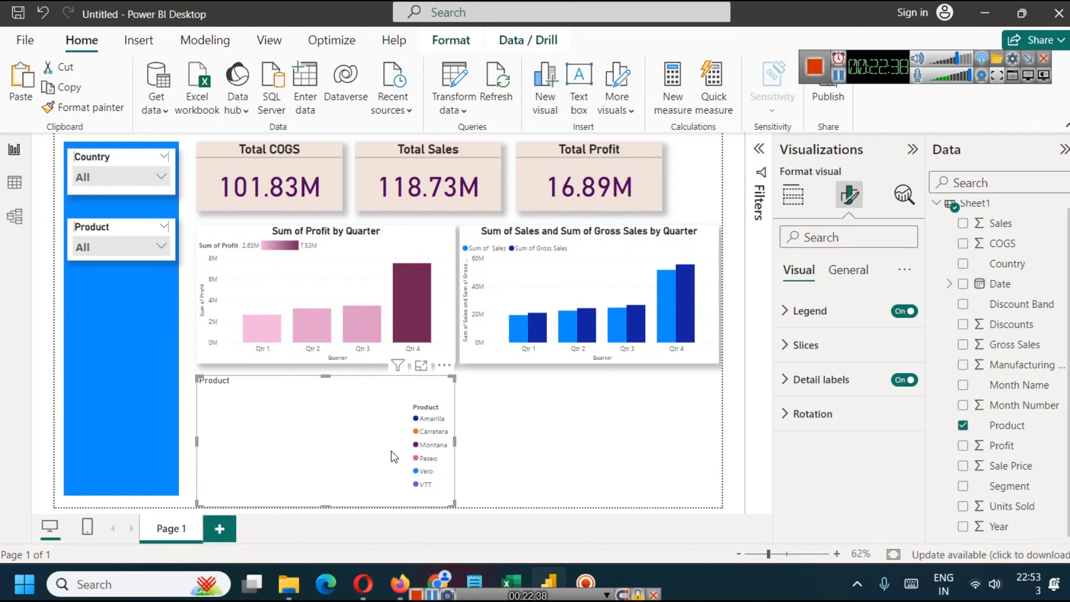
click(793, 197)
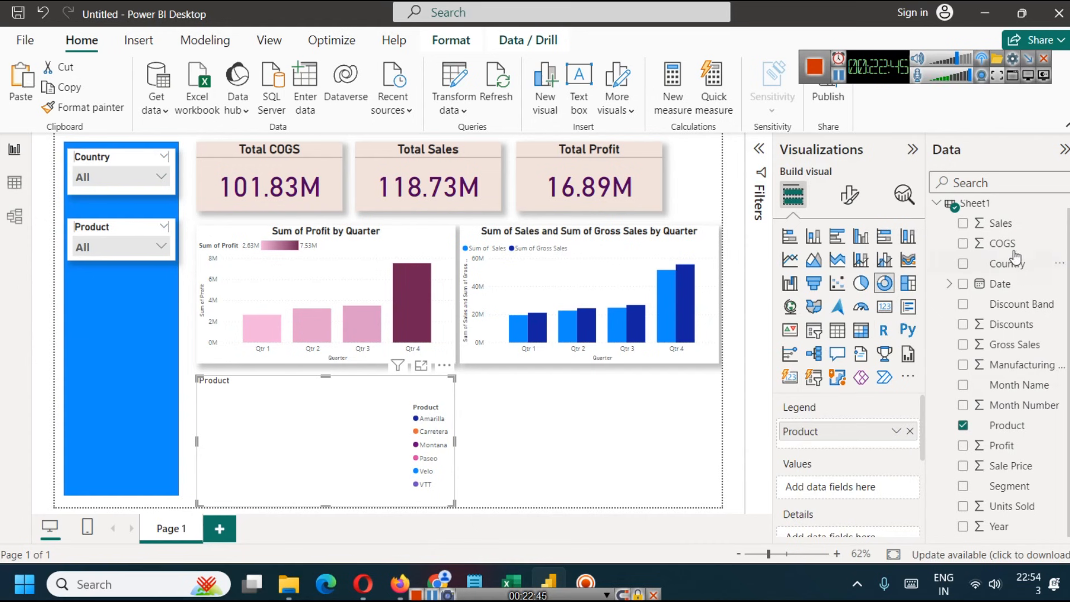
drag(1010, 228, 845, 488)
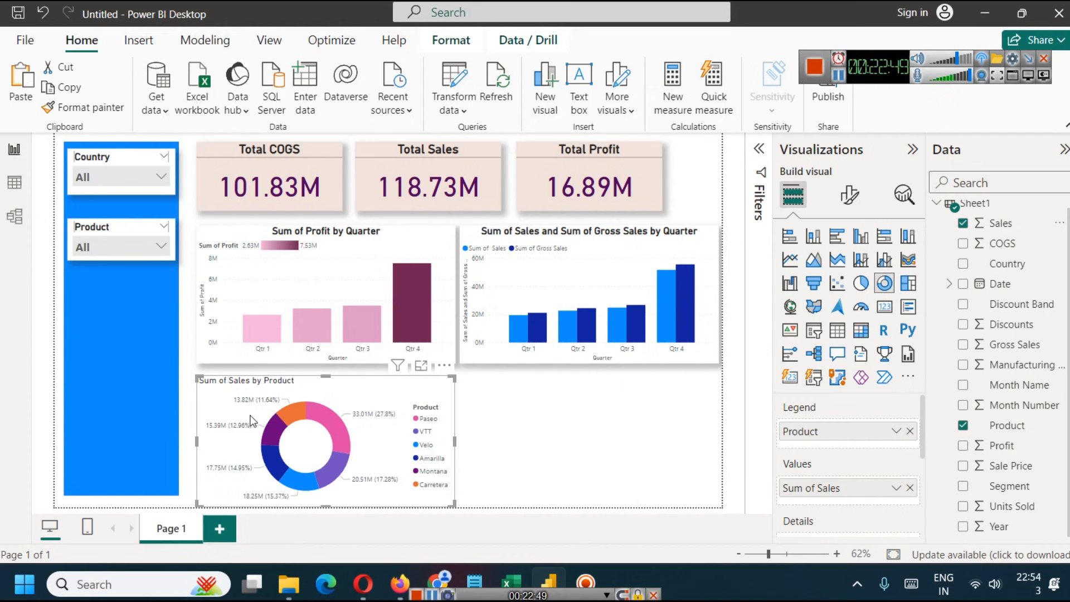
click(578, 416)
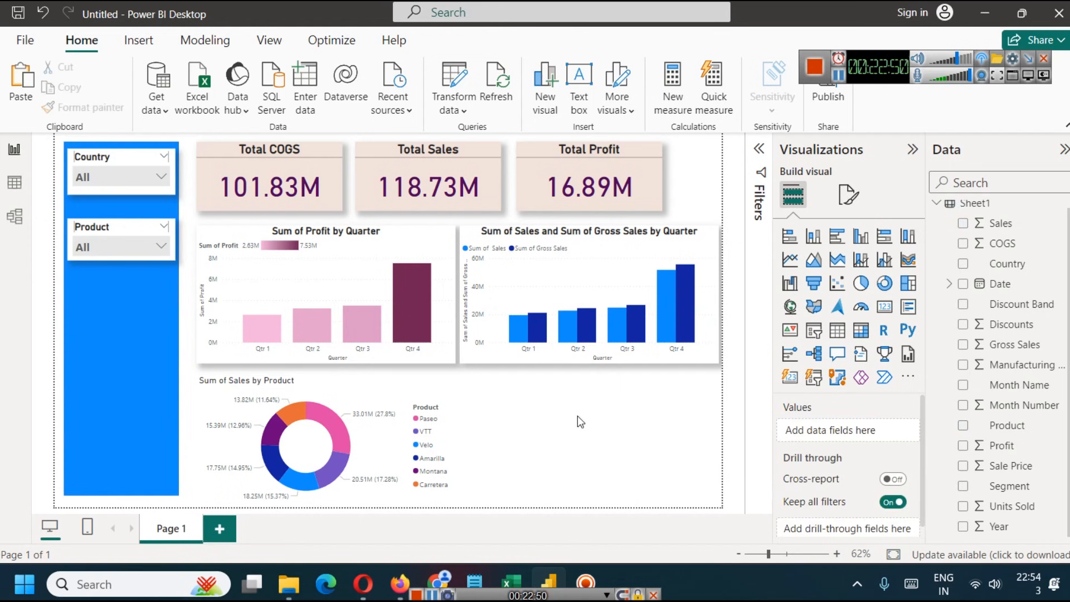
- Turn on the shadow effect for the donut chart of sales by product
click(410, 409)
click(849, 195)
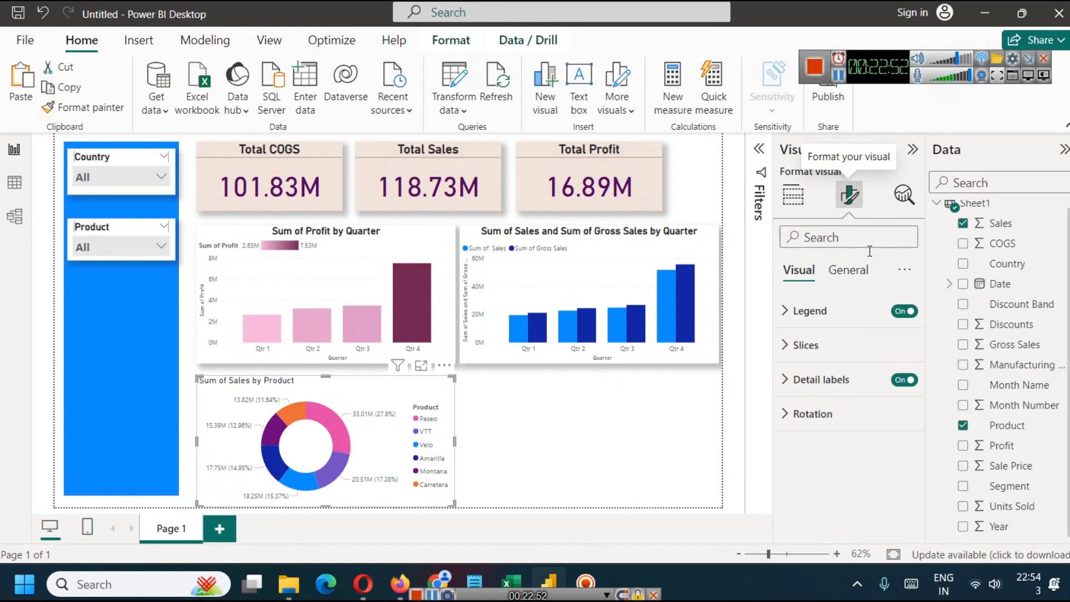
click(840, 270)
click(805, 378)
scroll(868, 460, down, 3)
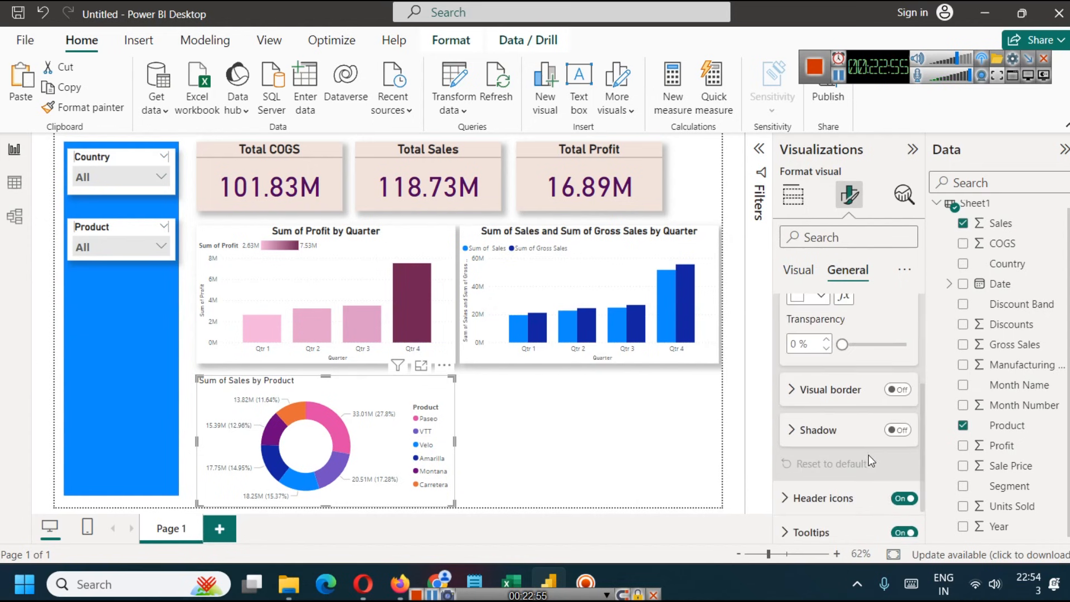
click(898, 431)
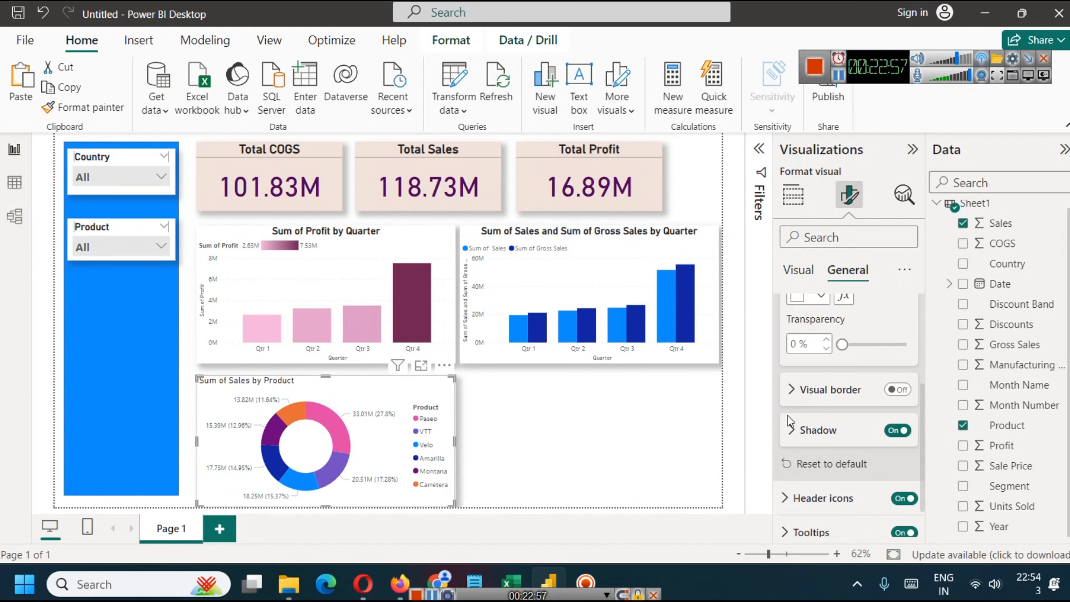
click(523, 445)
click(388, 397)
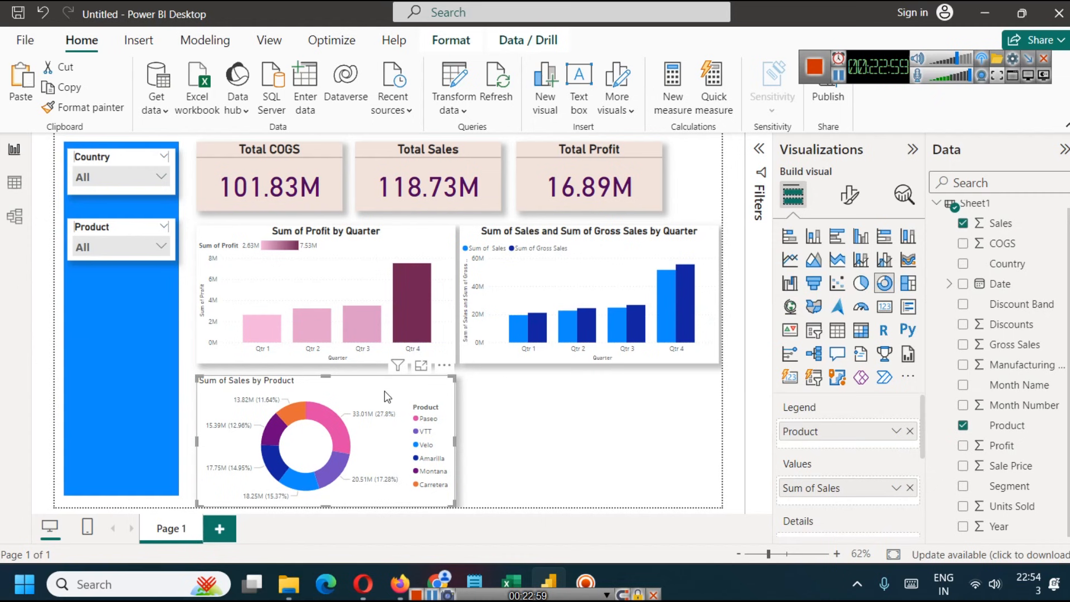
- Insert a pie chart beside the donut chart with Country as its legend and Profit as its values
click(634, 455)
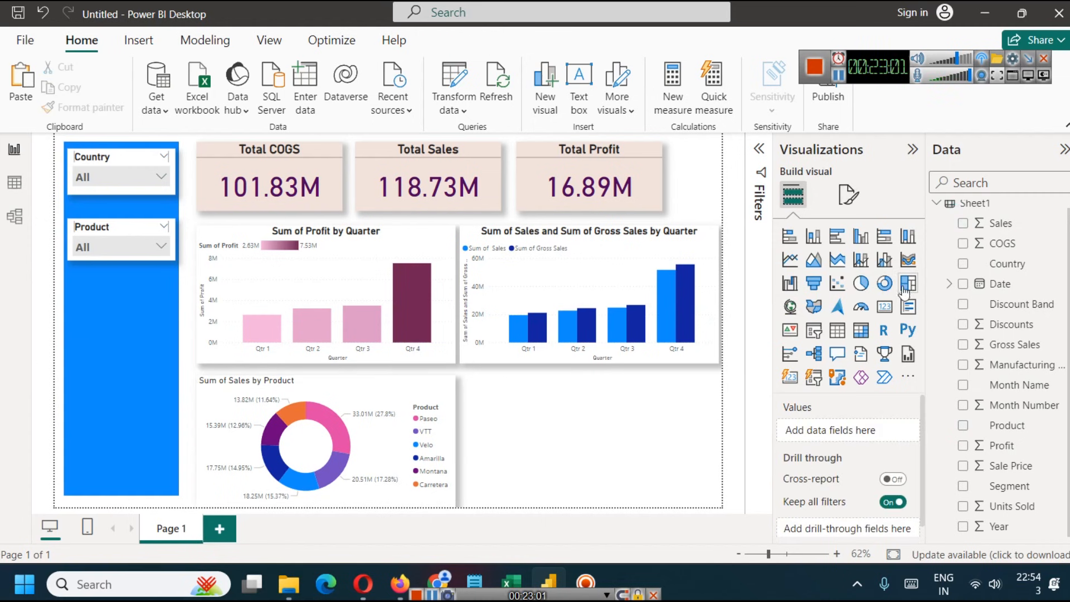
click(861, 283)
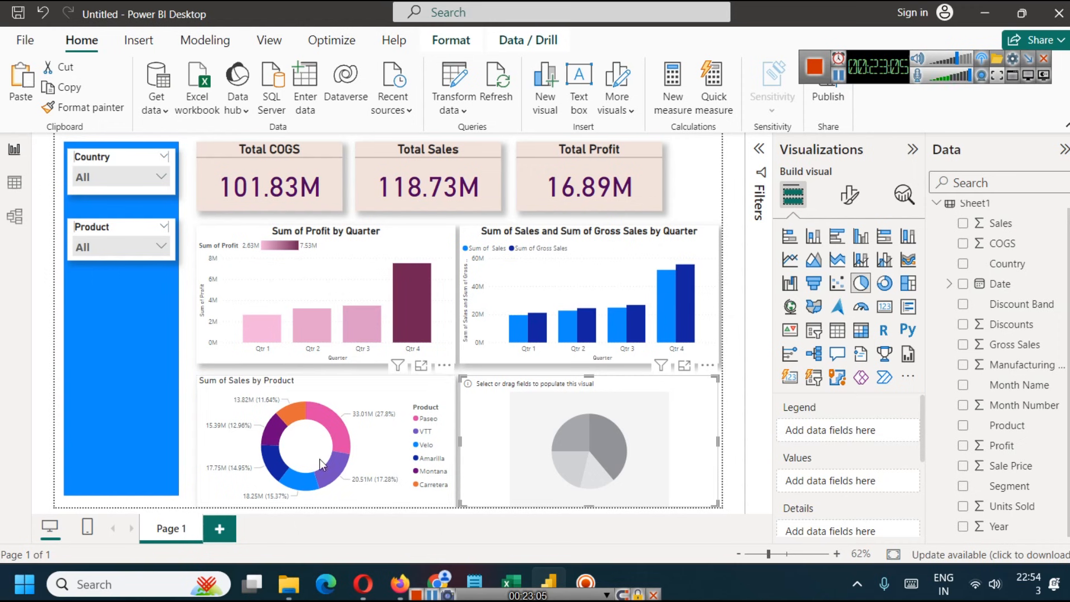
drag(1021, 268, 846, 433)
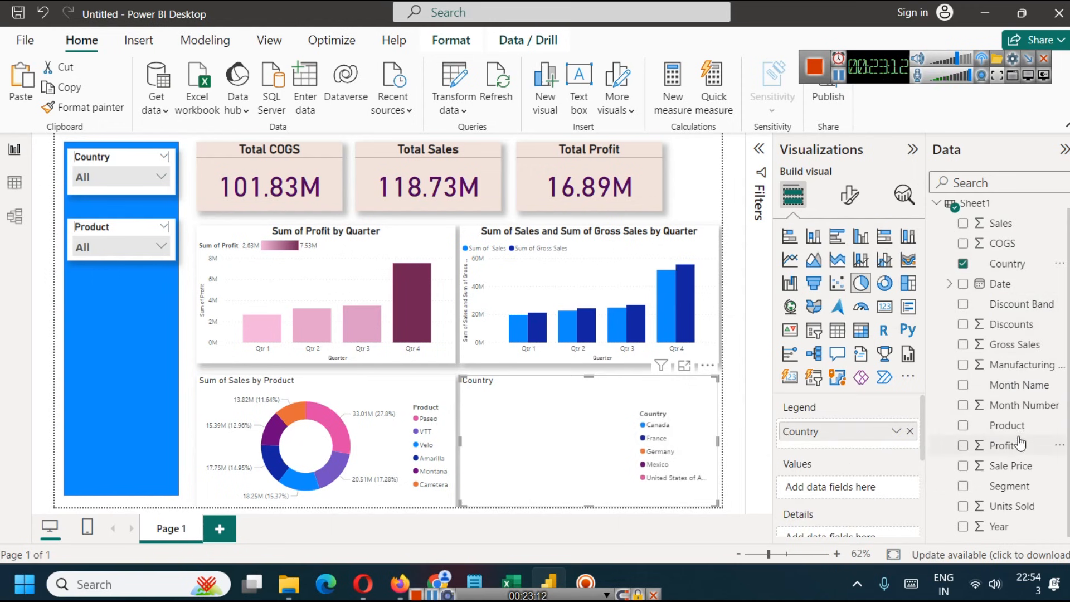
drag(1012, 446, 822, 489)
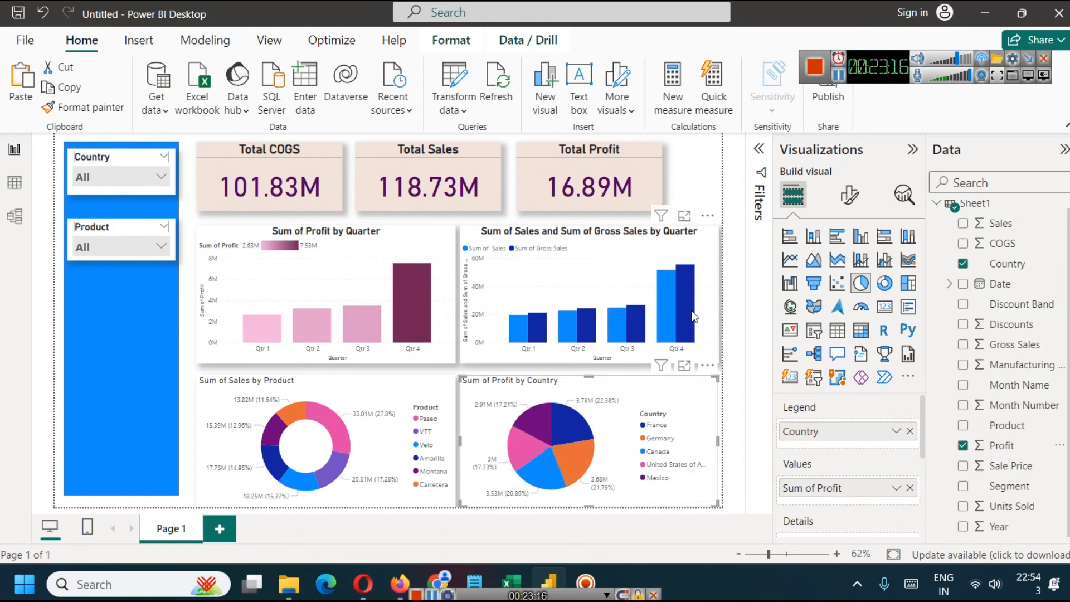
- Turn on the shadow effect for the pie chart of profit by country
click(850, 194)
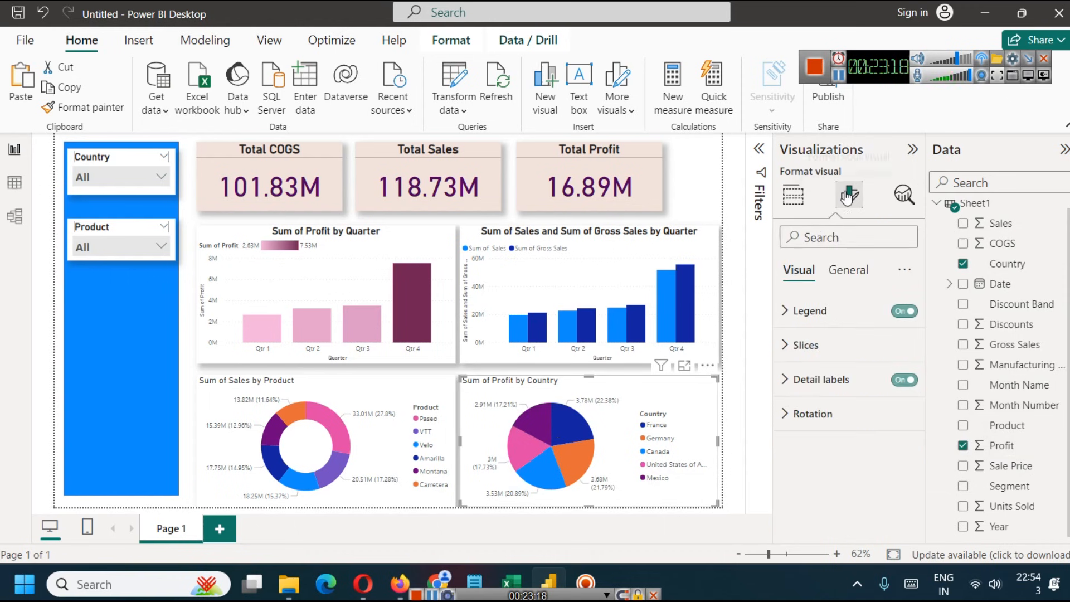
click(848, 271)
click(811, 379)
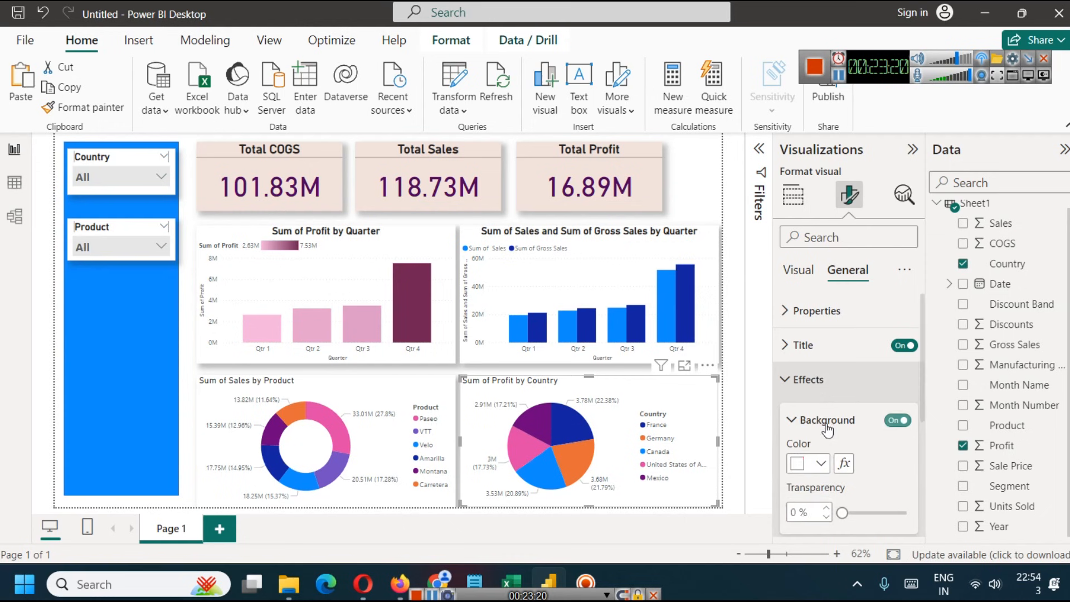
scroll(862, 473, down, 3)
click(898, 429)
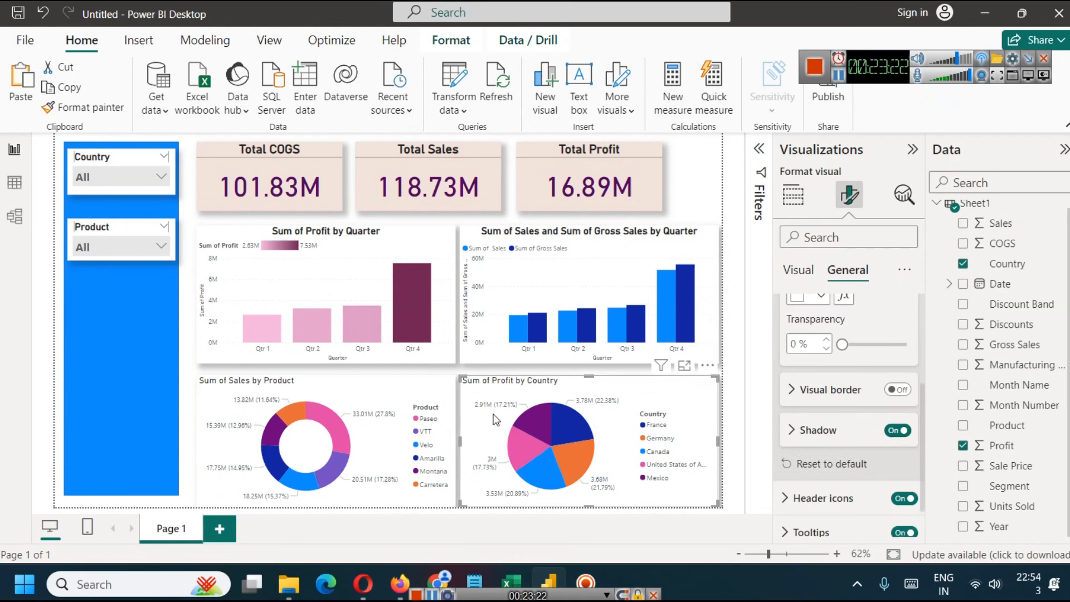
- Format the pie chart's title in bold at font size 17 and center it horizontally
scroll(832, 368, up, 3)
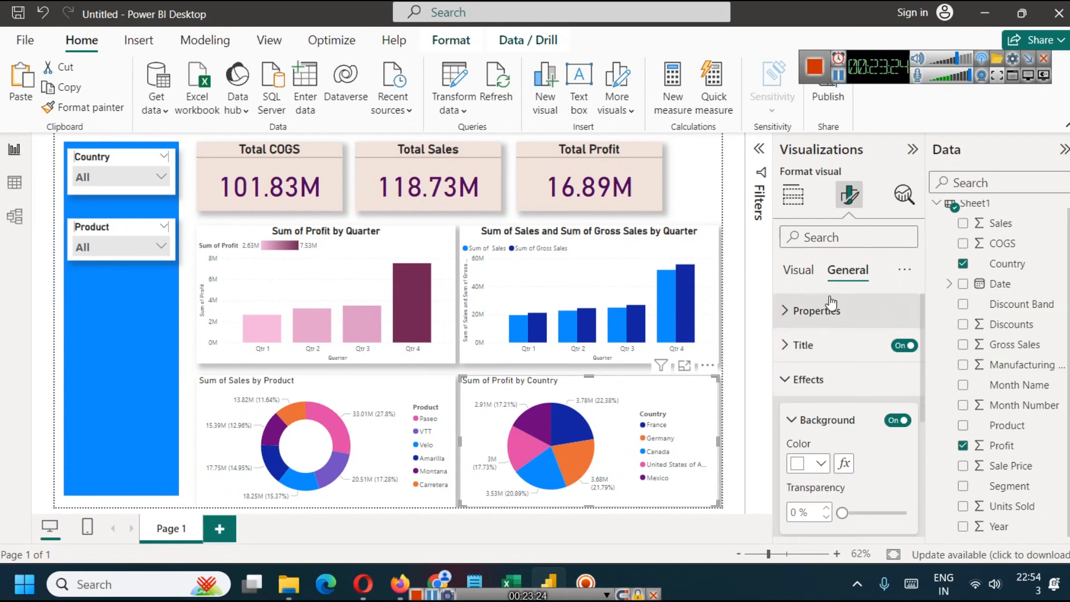
click(788, 345)
scroll(789, 347, down, 2)
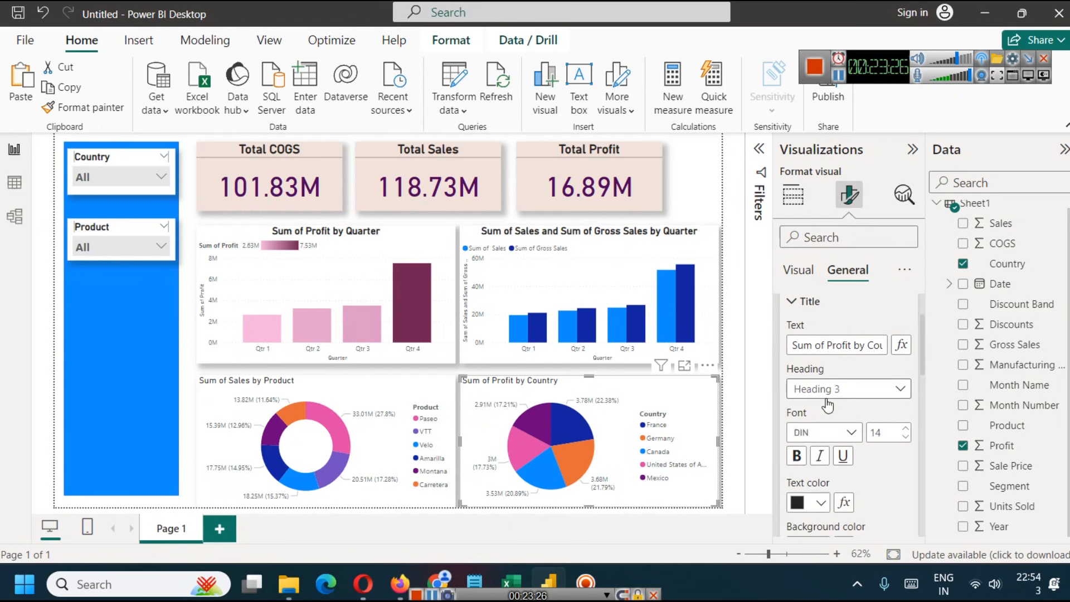
click(906, 429)
click(906, 429)
click(906, 430)
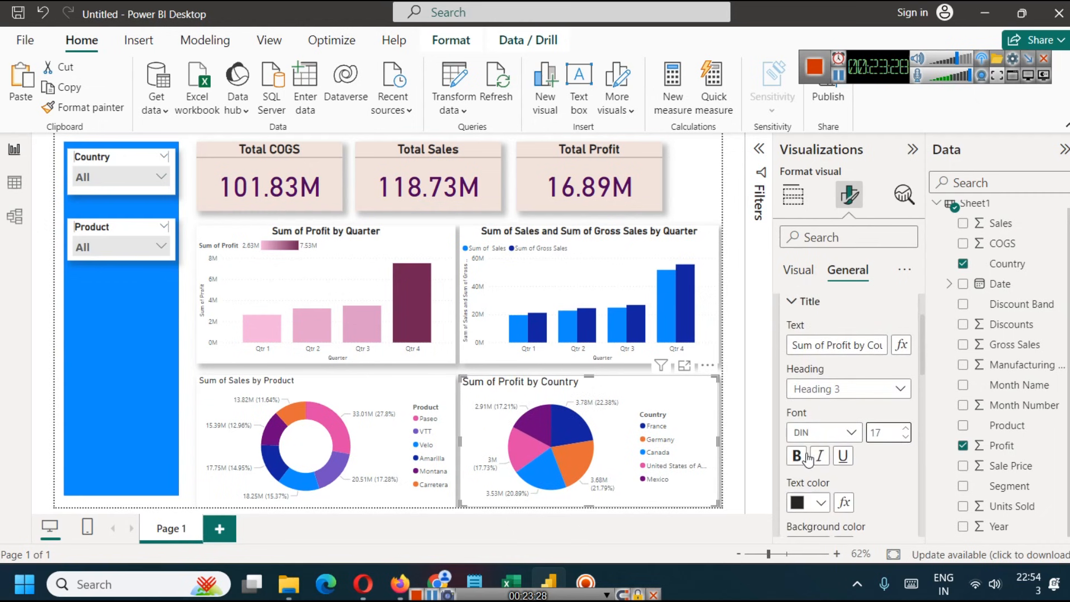
scroll(829, 449, down, 3)
click(820, 423)
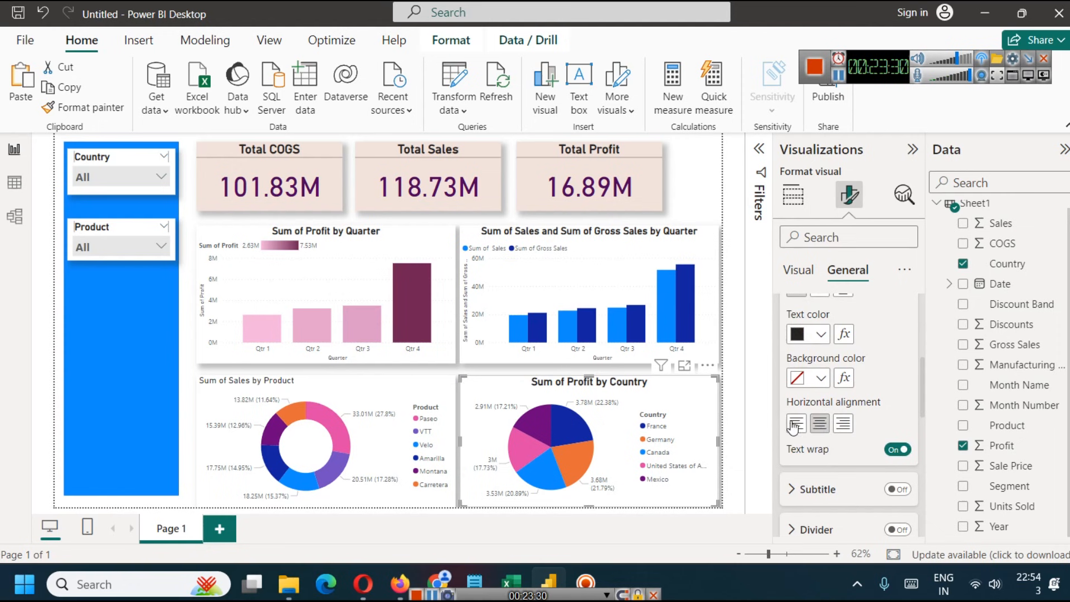
- Format the donut chart's title in bold at font size 17 and center it horizontally
click(323, 390)
scroll(835, 384, down, 3)
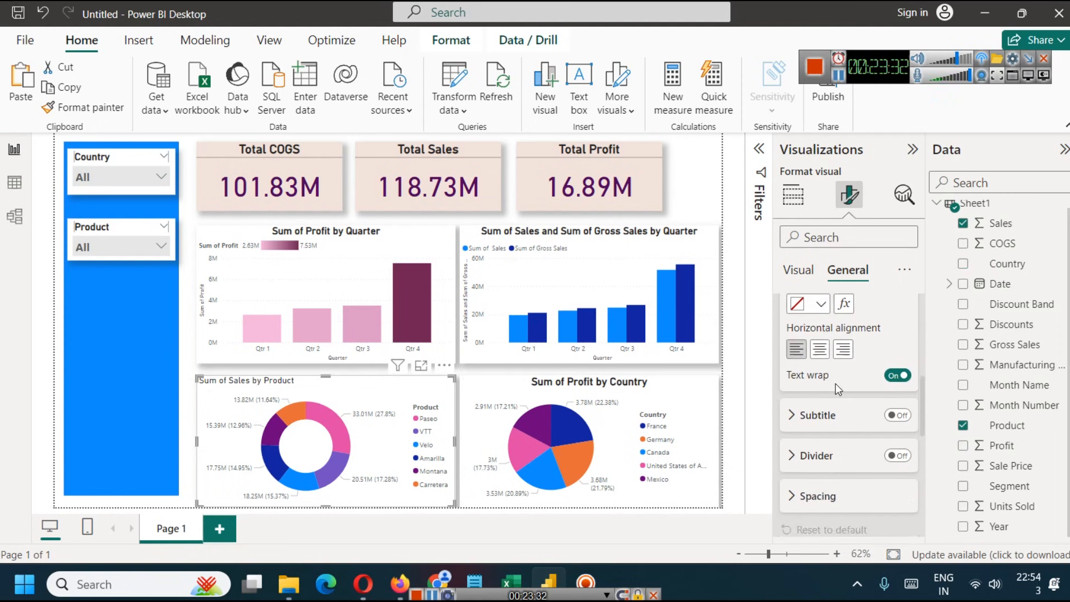
scroll(815, 358, up, 5)
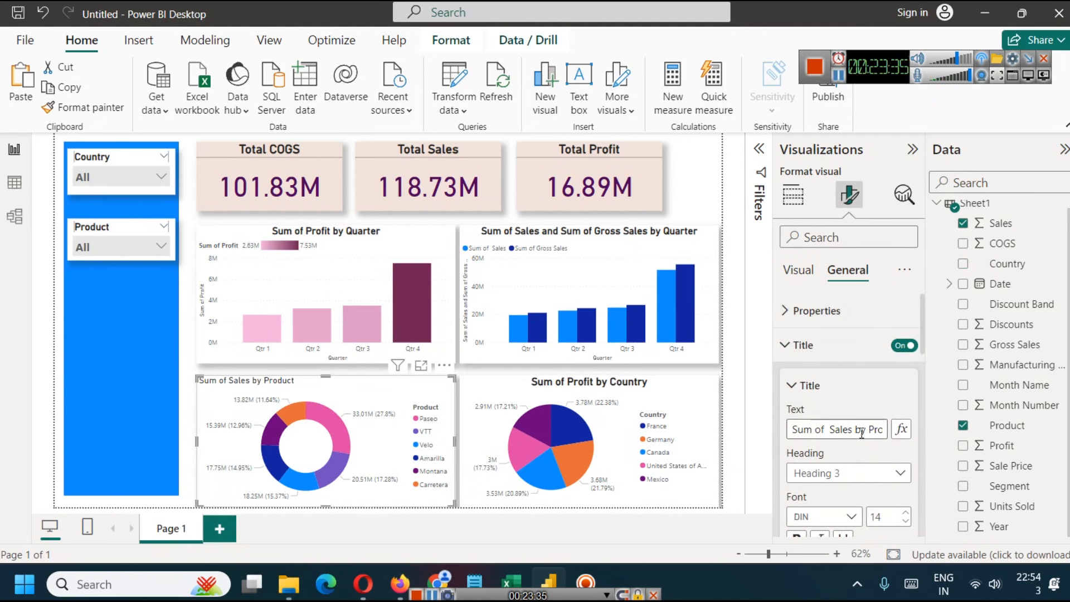
scroll(847, 390, down, 2)
click(907, 428)
click(906, 428)
click(907, 428)
click(800, 460)
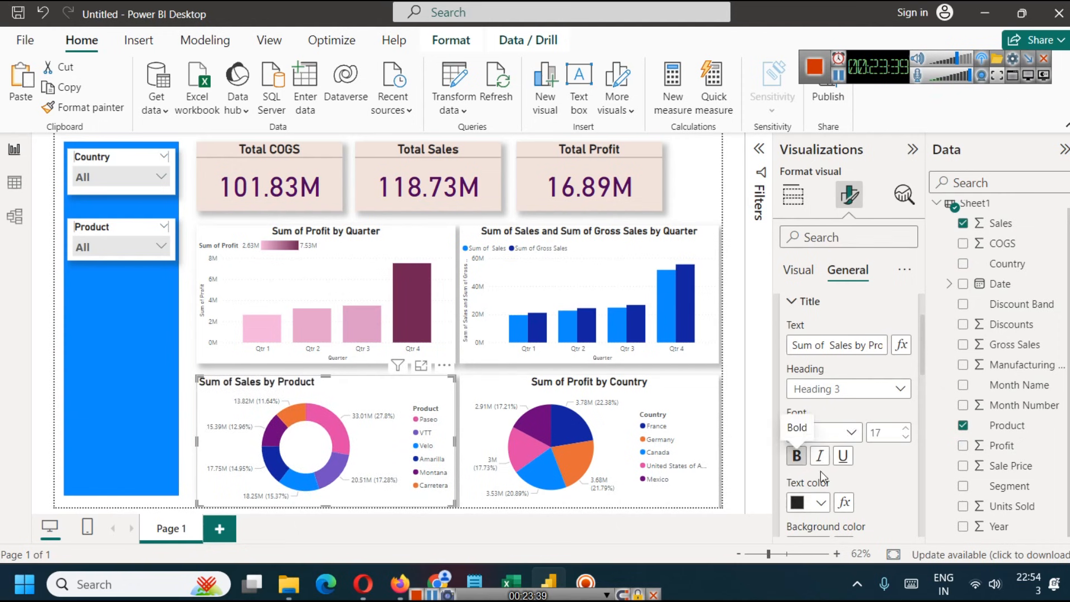
scroll(821, 470, down, 3)
click(819, 424)
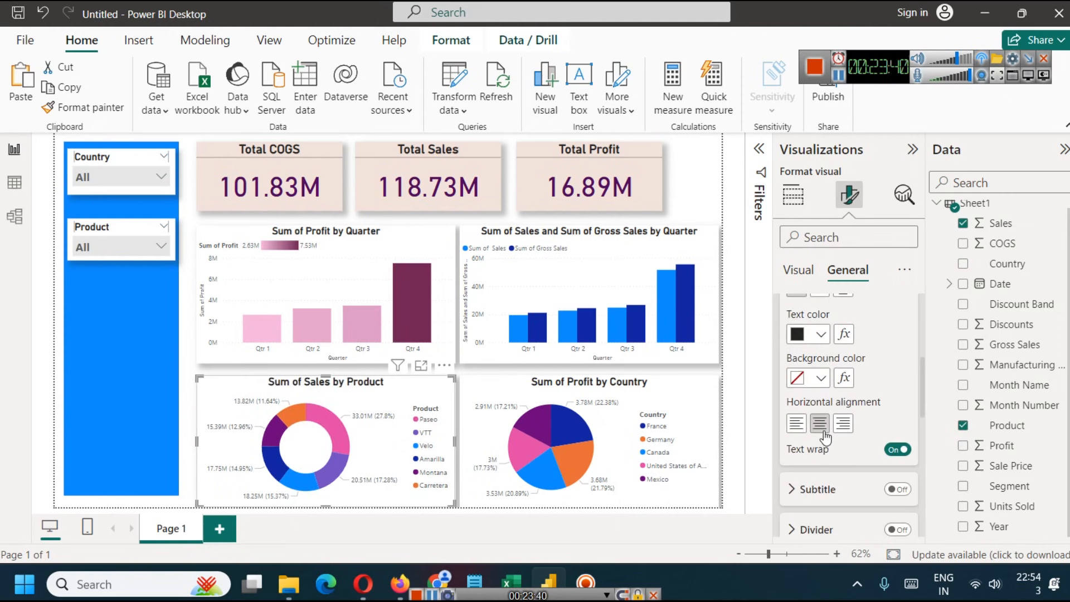
click(152, 369)
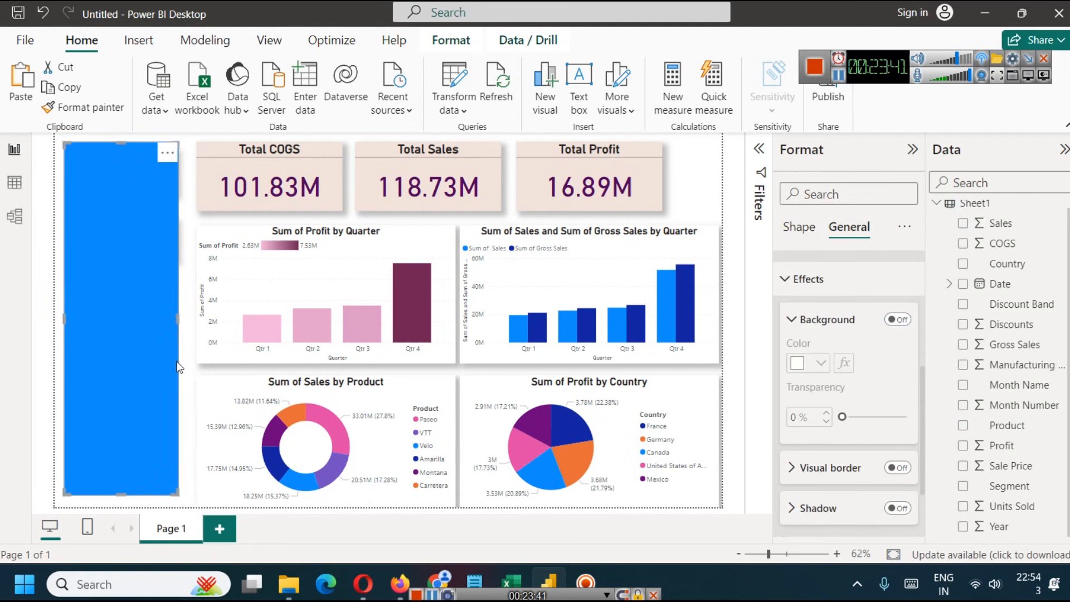
double_click(680, 177)
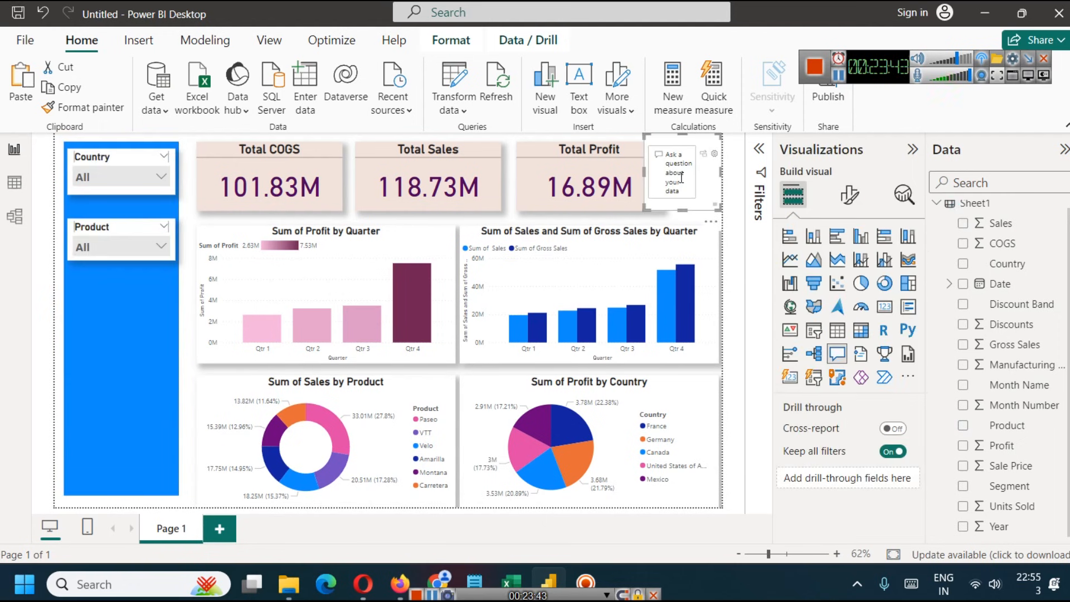
click(738, 289)
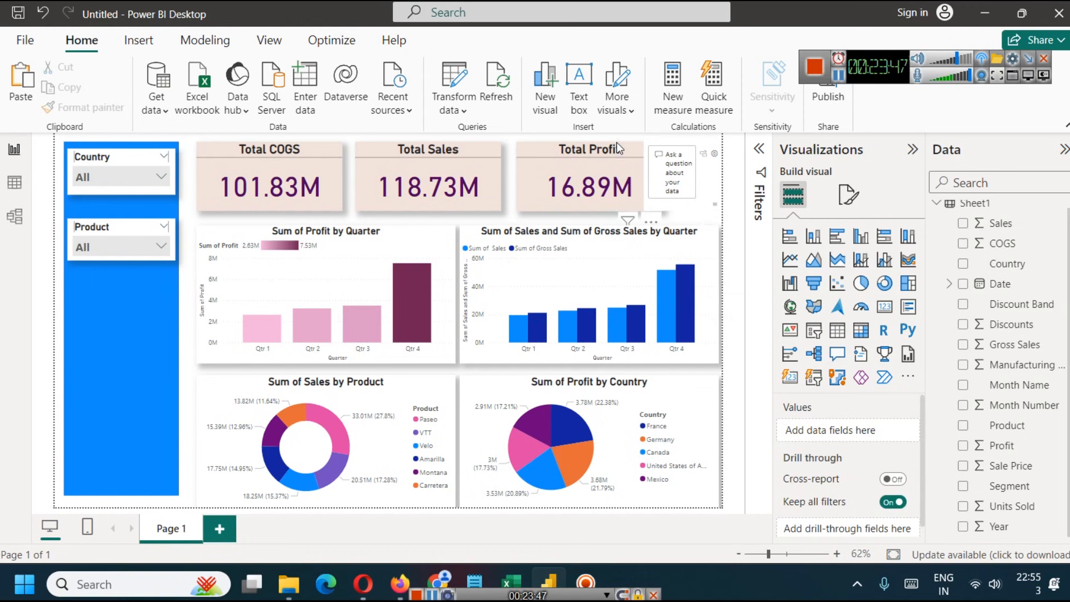
click(715, 154)
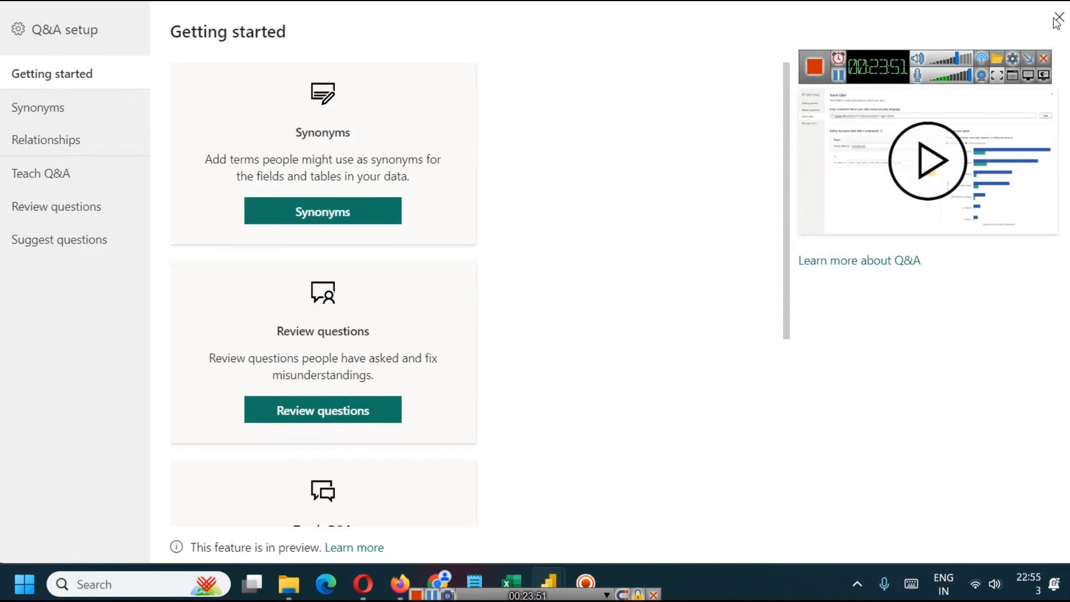
click(1059, 17)
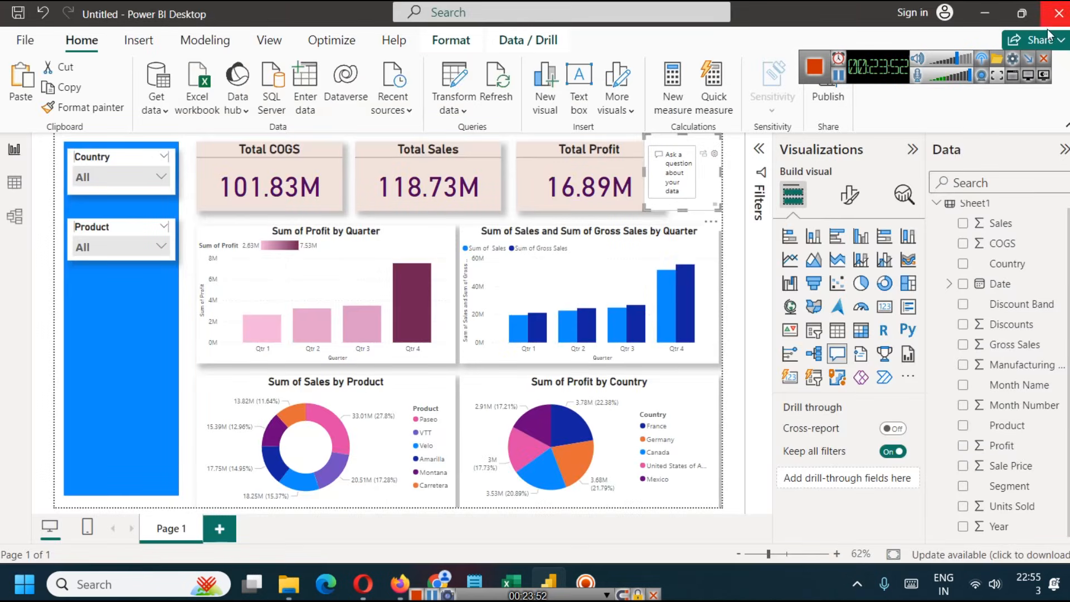
click(703, 246)
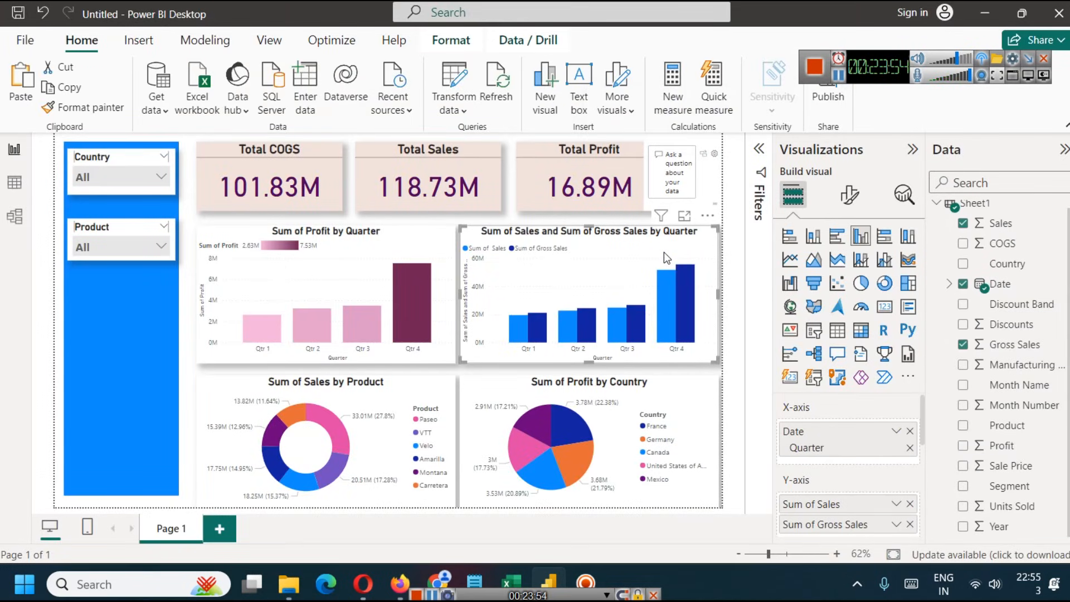
click(701, 165)
key(Delete)
click(839, 76)
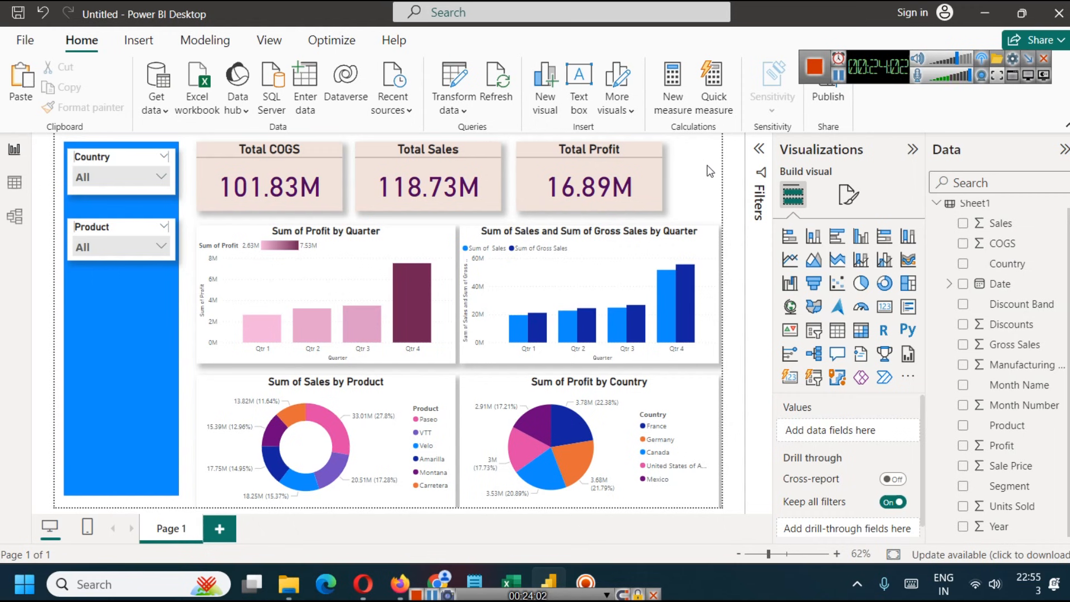
- Try the Letter, Tooltip and Custom canvas types for the page and return it to 16:9
click(847, 195)
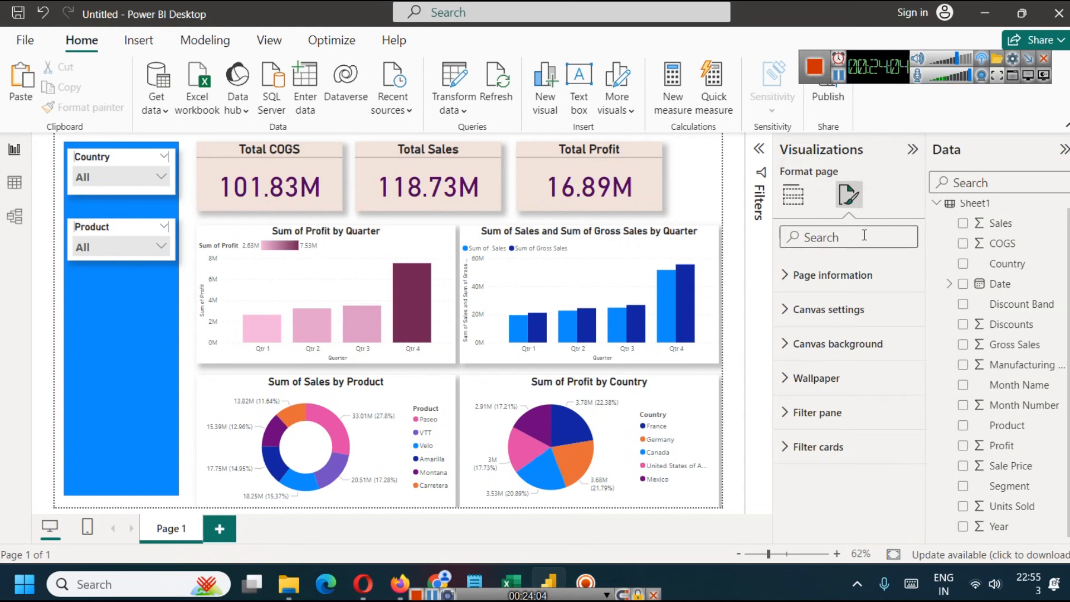
click(785, 312)
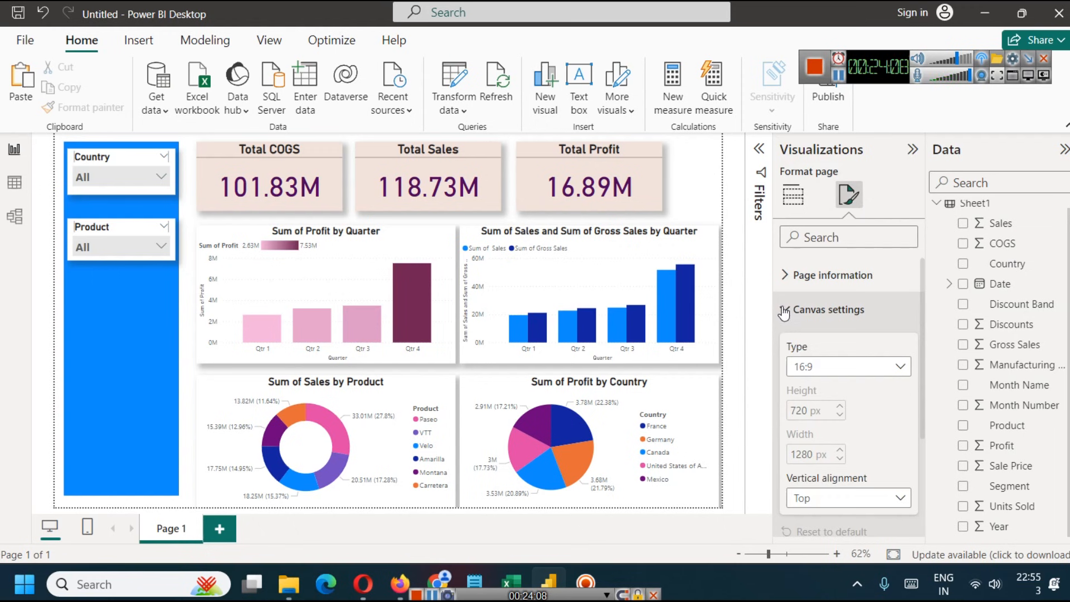
click(868, 365)
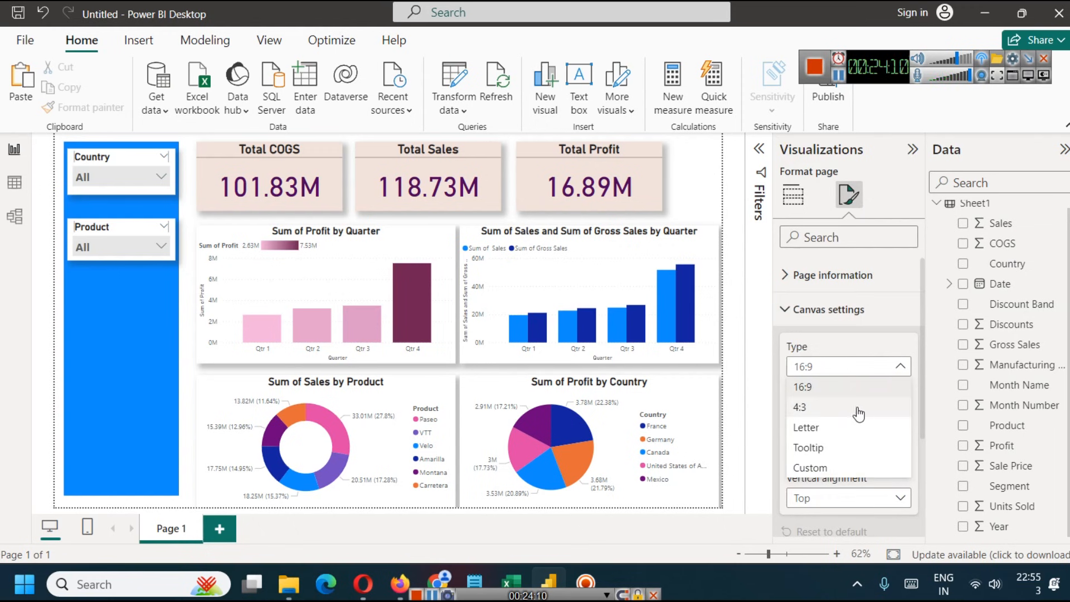
click(849, 427)
click(842, 368)
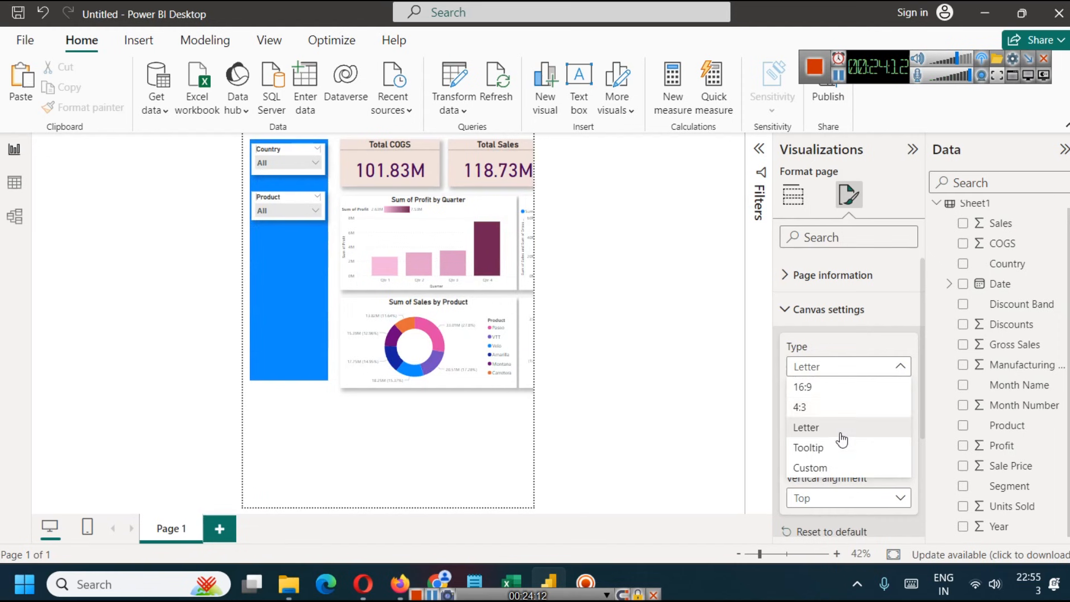
click(836, 440)
click(833, 373)
click(841, 466)
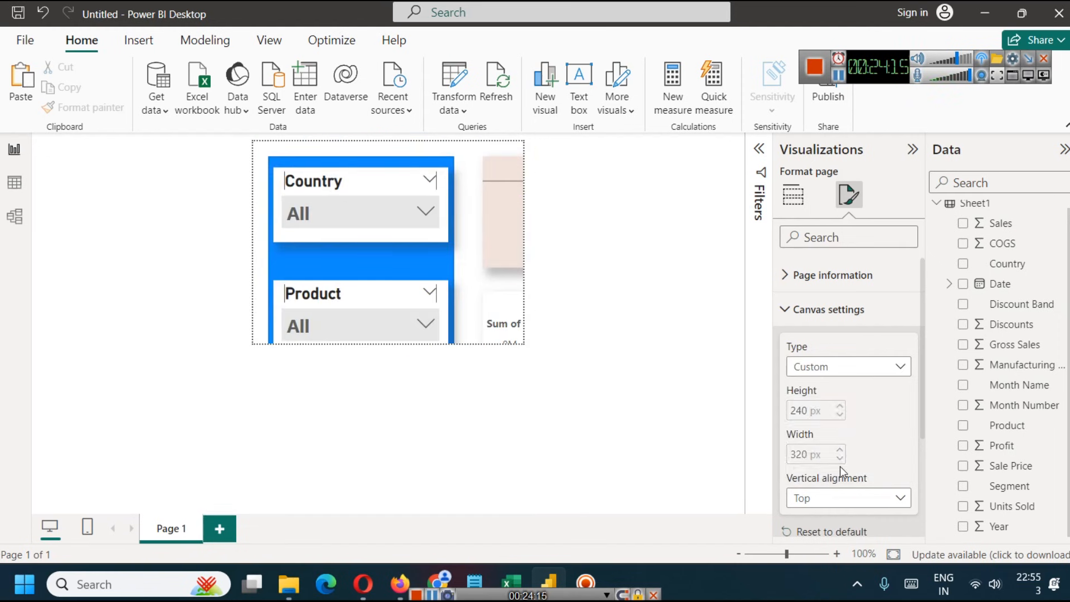
click(808, 370)
click(839, 387)
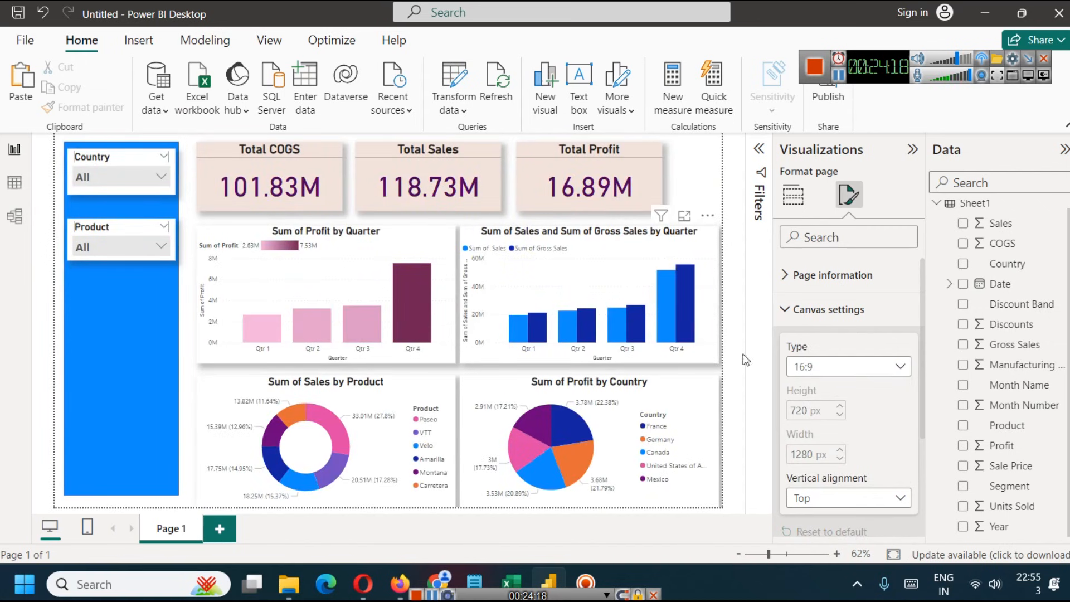
- Set the page's canvas background color to the lightest blue of the theme colors
scroll(852, 463, down, 3)
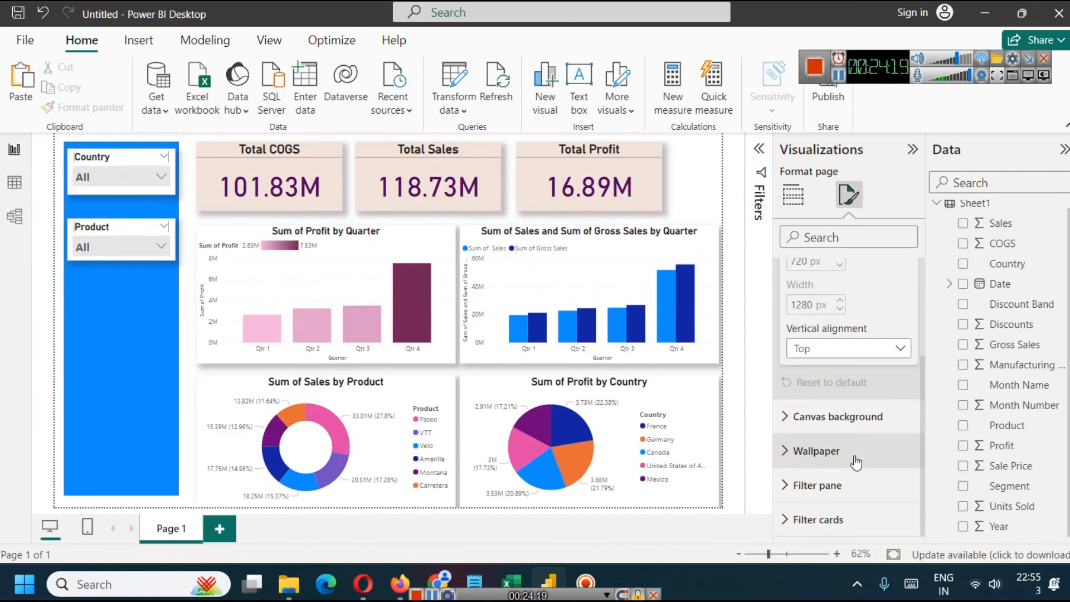
click(845, 354)
click(844, 353)
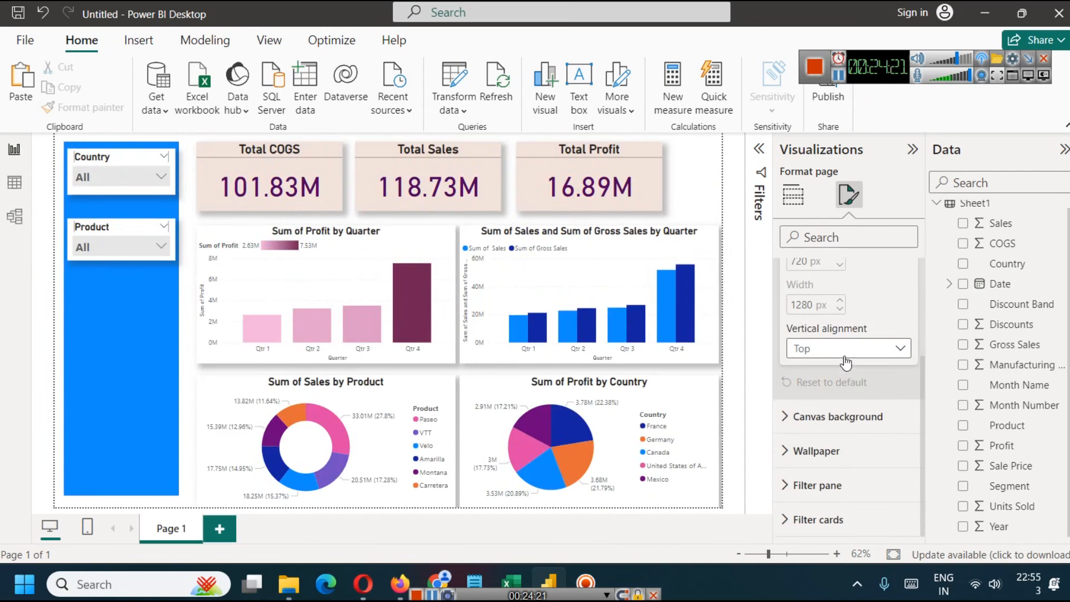
click(791, 423)
scroll(808, 397, down, 2)
click(823, 386)
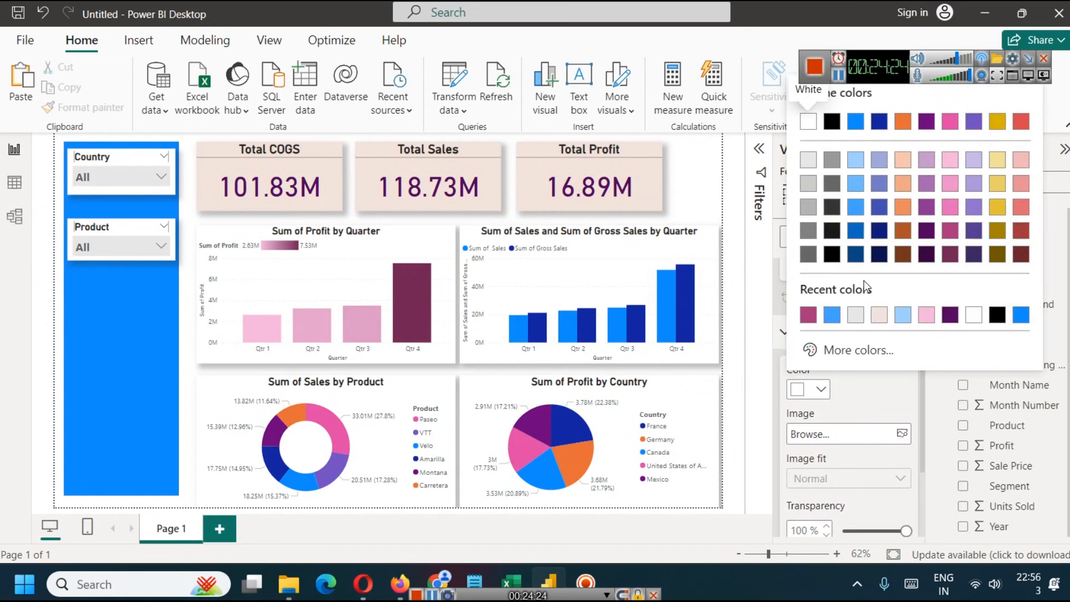
click(856, 160)
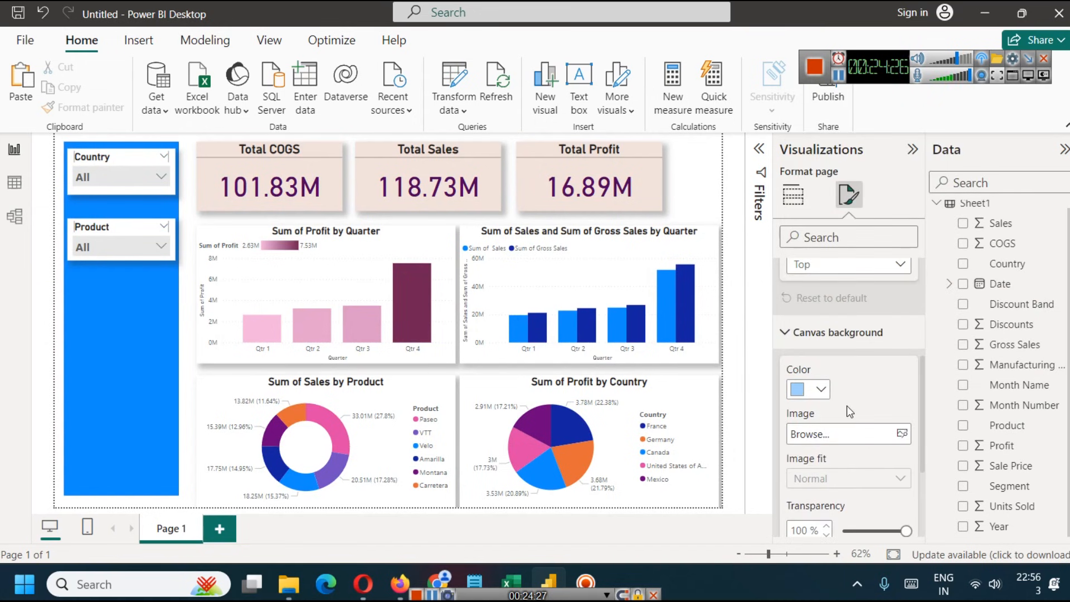
scroll(850, 412, down, 2)
scroll(845, 400, down, 1)
scroll(851, 404, up, 2)
- Examine the page's formatting options for the filter pane
click(794, 194)
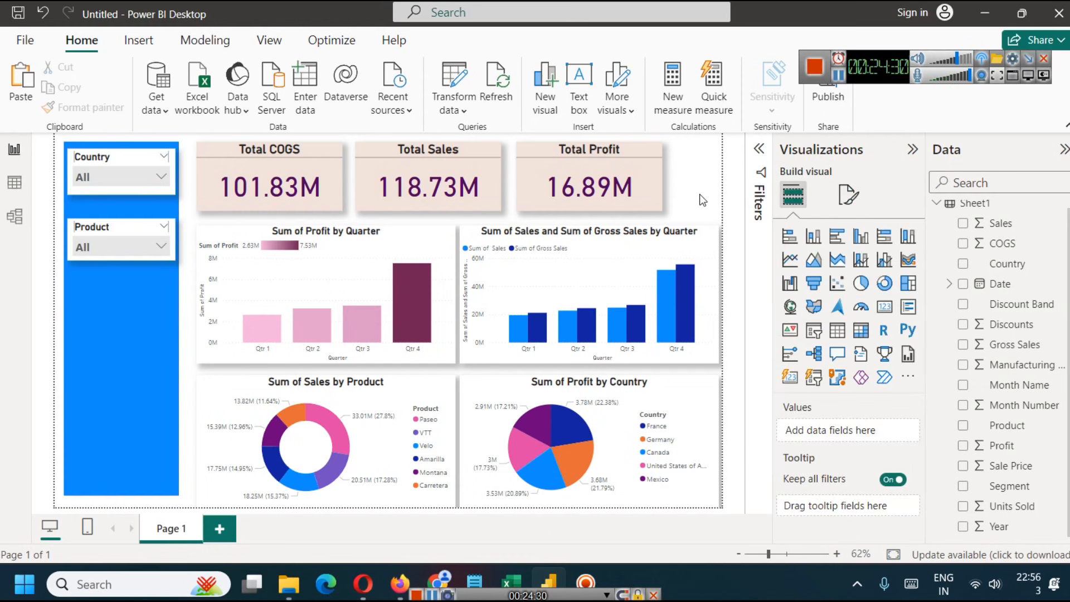
click(845, 192)
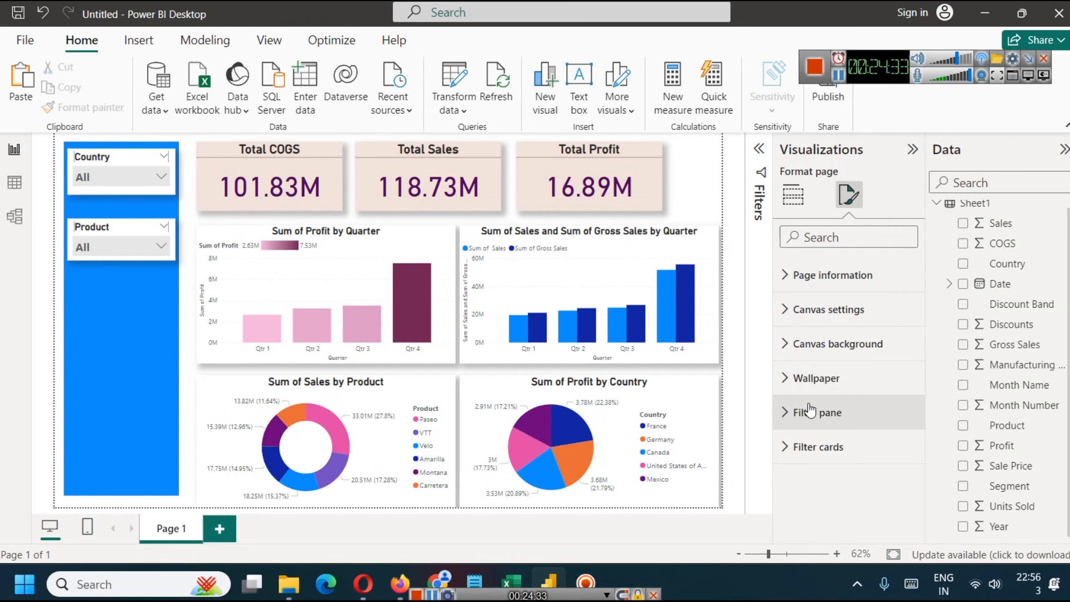
click(790, 422)
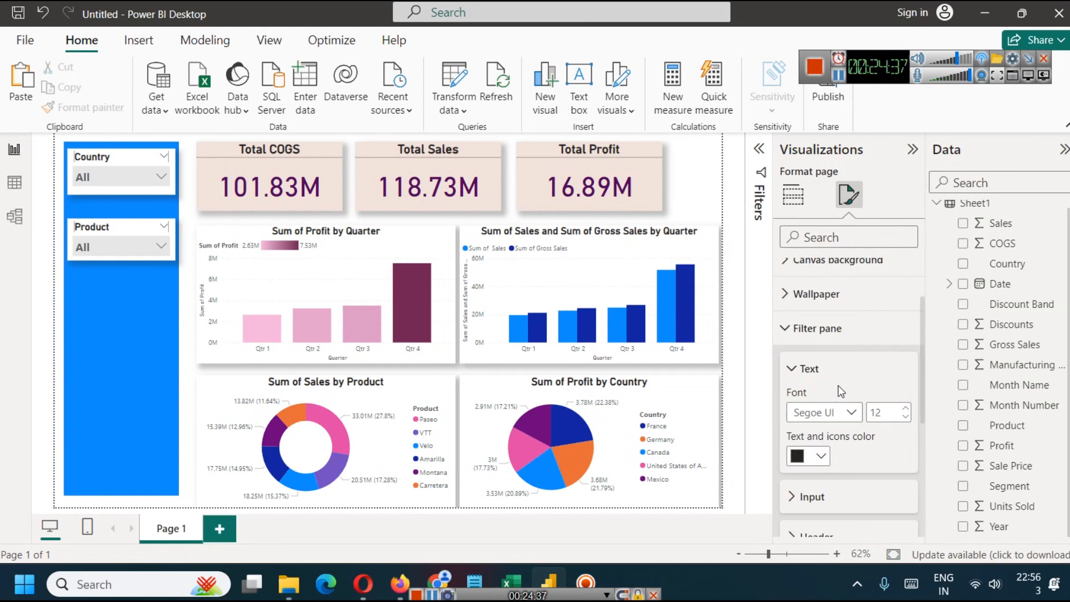
scroll(839, 390, down, 2)
click(759, 149)
click(756, 147)
scroll(836, 424, down, 1)
scroll(842, 417, up, 3)
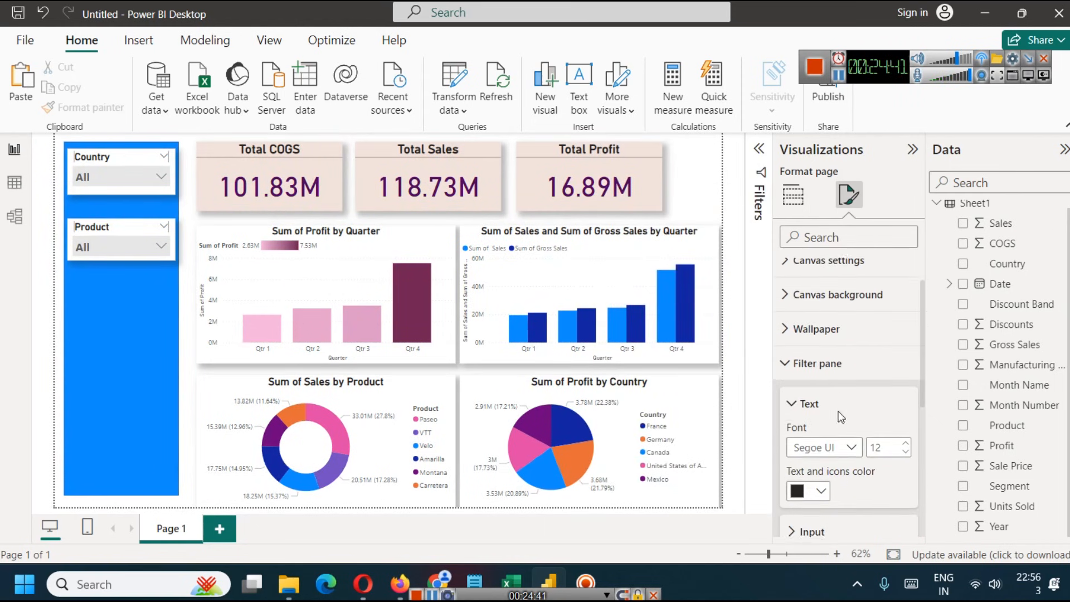
click(786, 337)
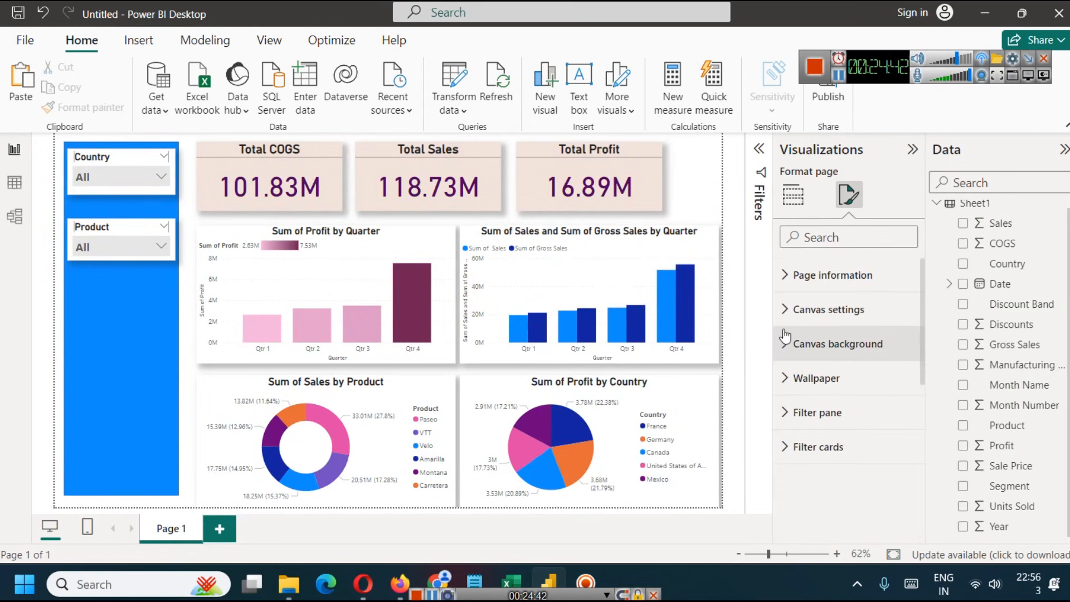
- Rename the report page as Financial Report
click(786, 276)
click(842, 330)
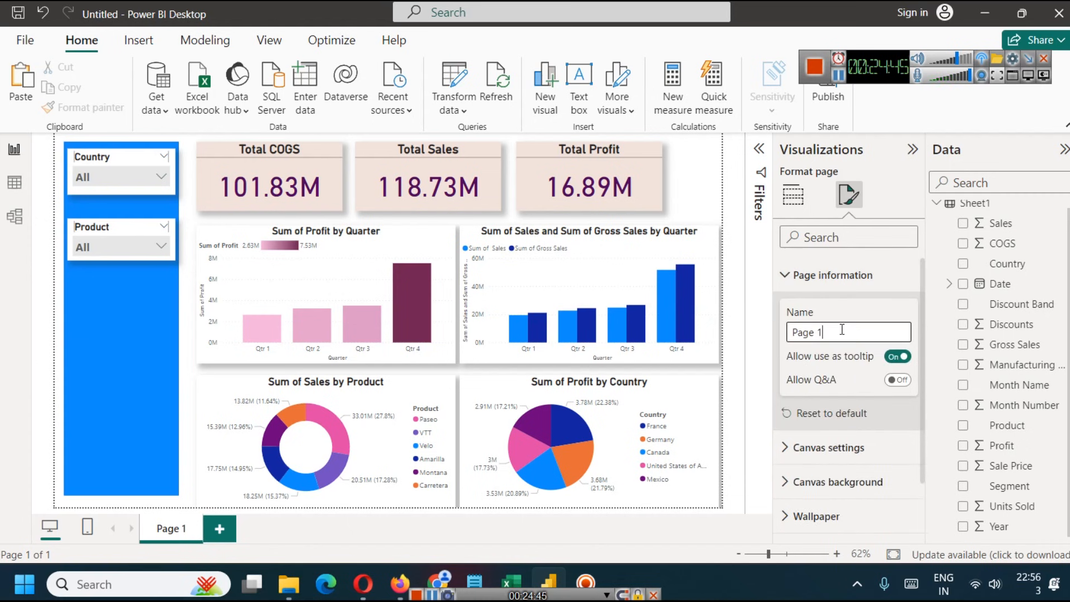
key(ctrl+a)
text(Report)
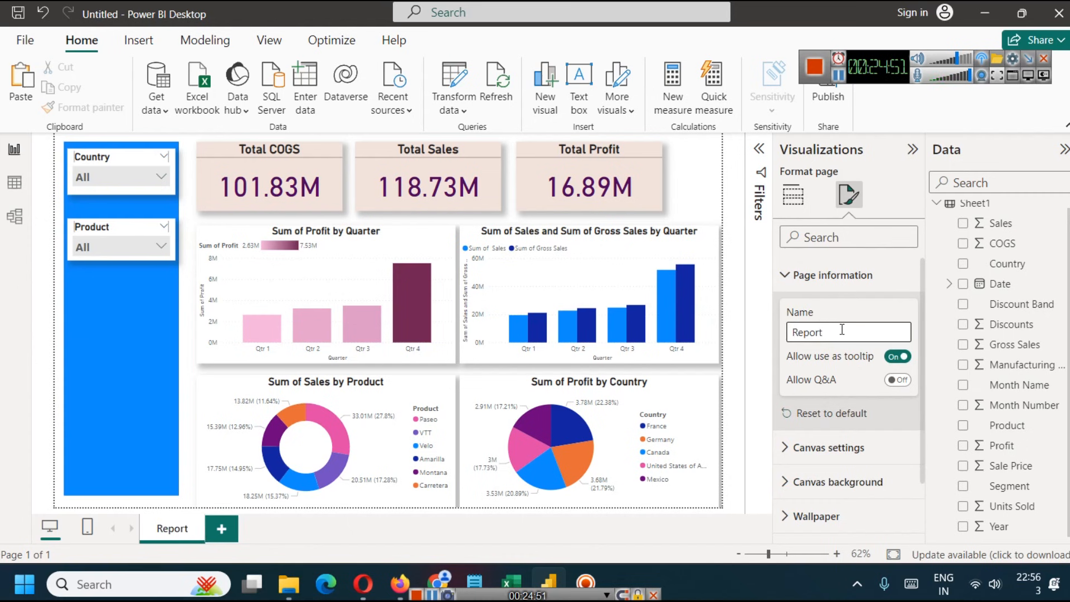
text(Financial)
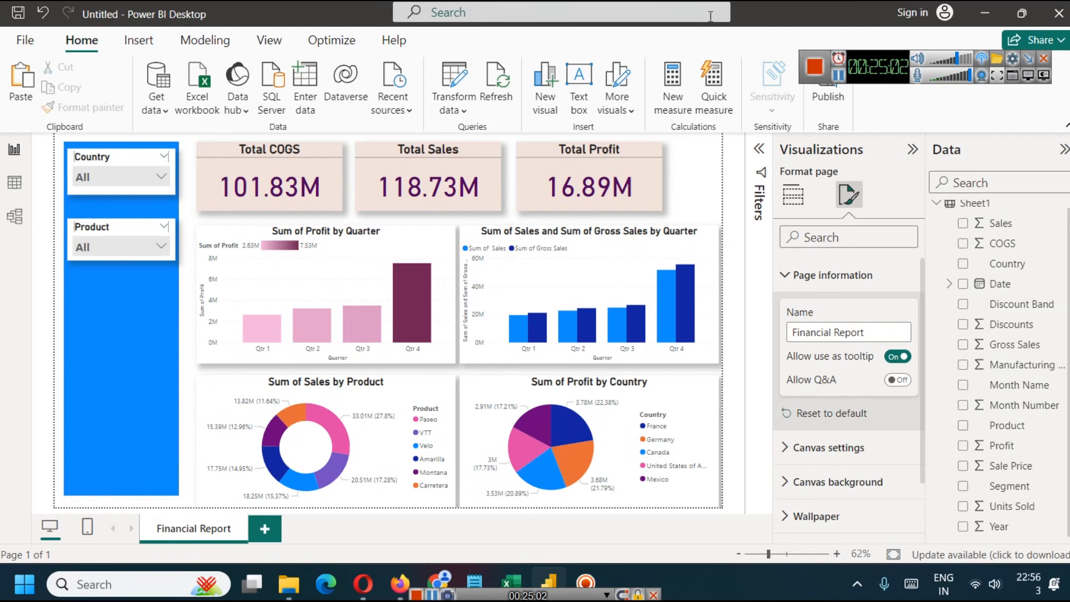
- Insert a rectangle shape and stretch it from the page's upper-left corner to cover the whole canvas
click(128, 44)
click(587, 102)
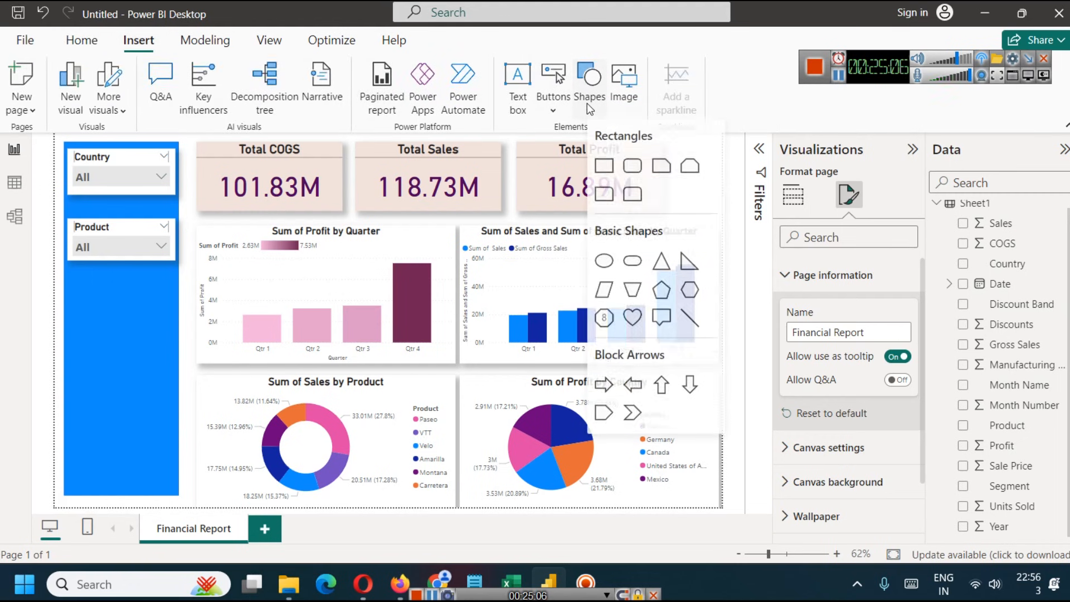
click(604, 167)
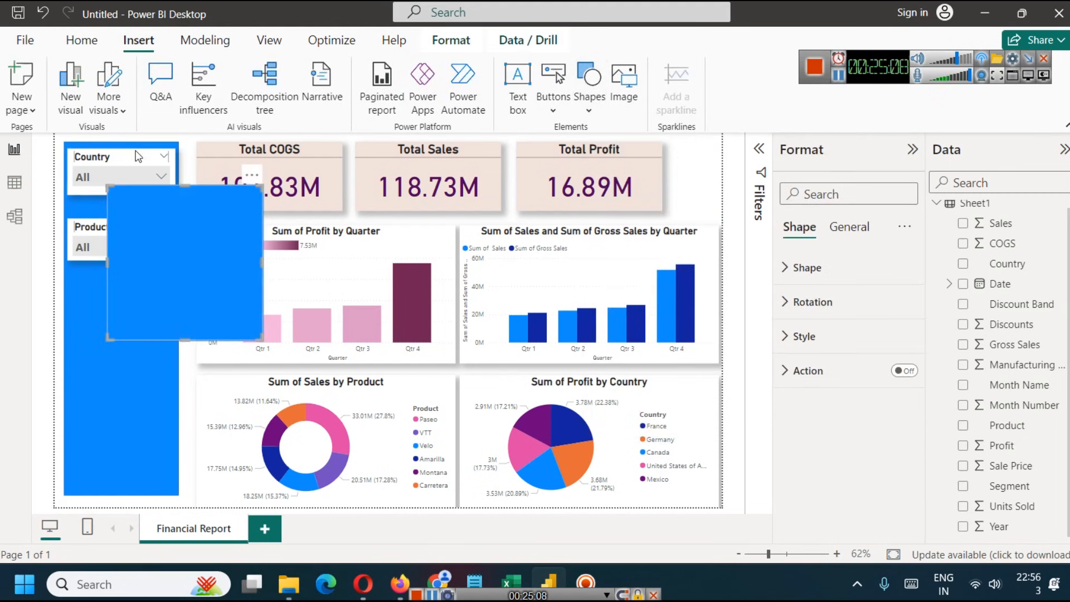
drag(144, 224, 92, 177)
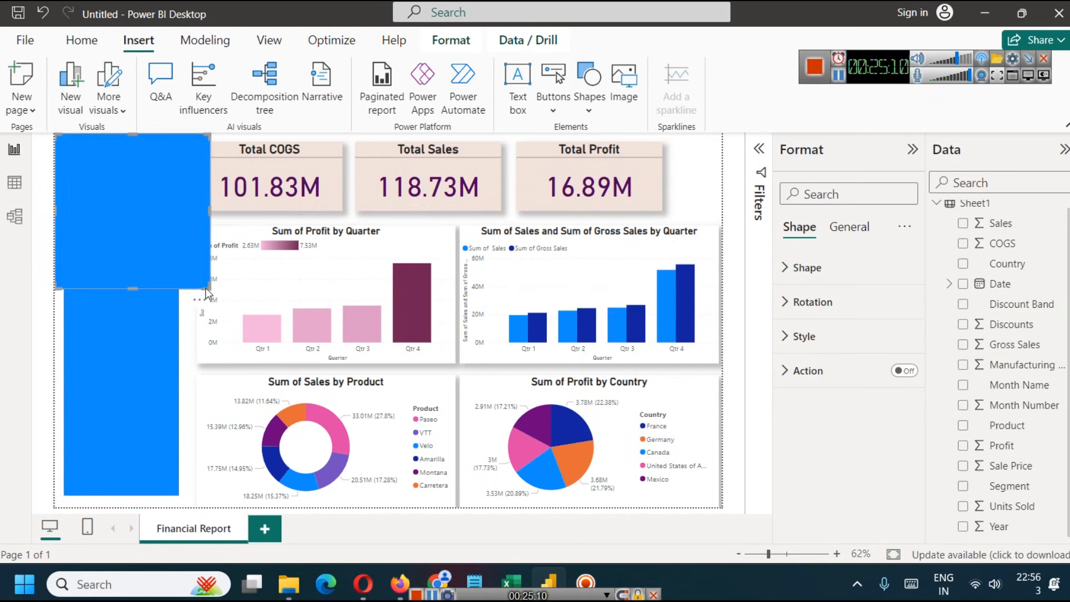
drag(210, 289, 722, 507)
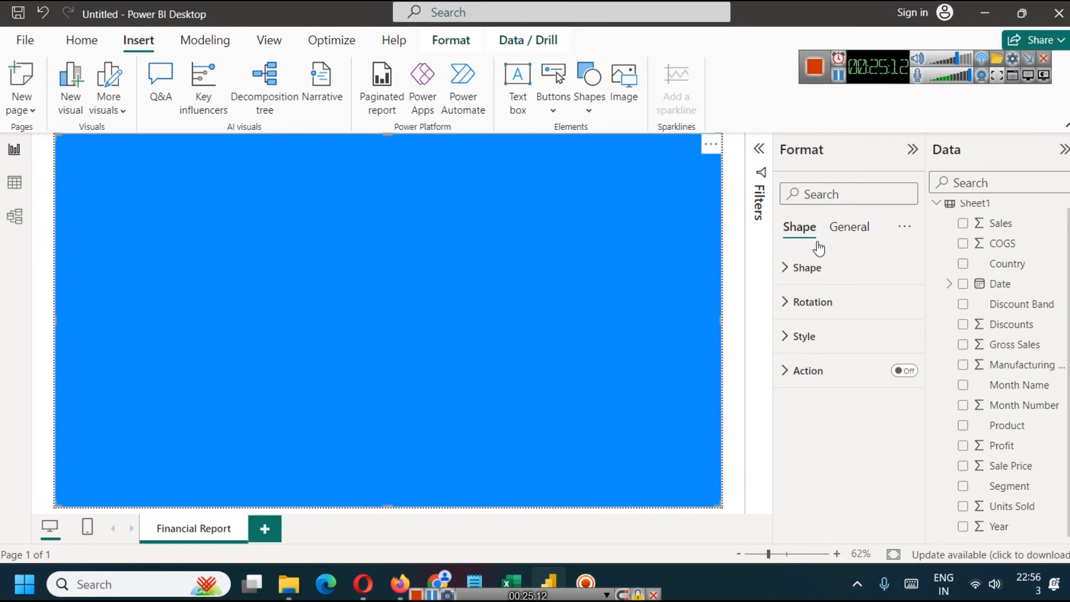
- Set the full-page rectangle's fill color to the lightest blue of the theme colors
click(845, 234)
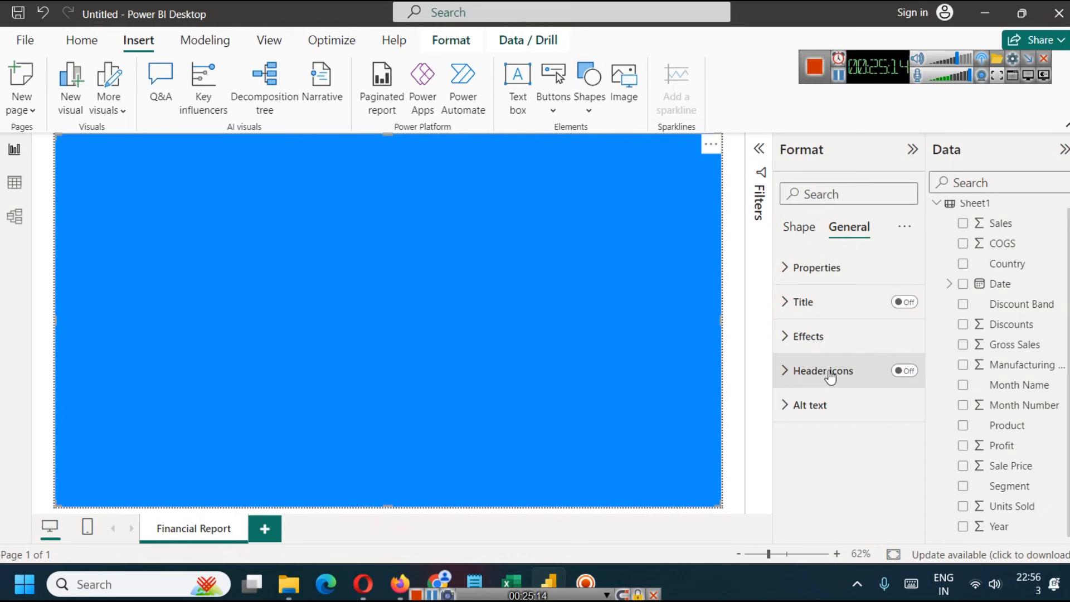
click(785, 338)
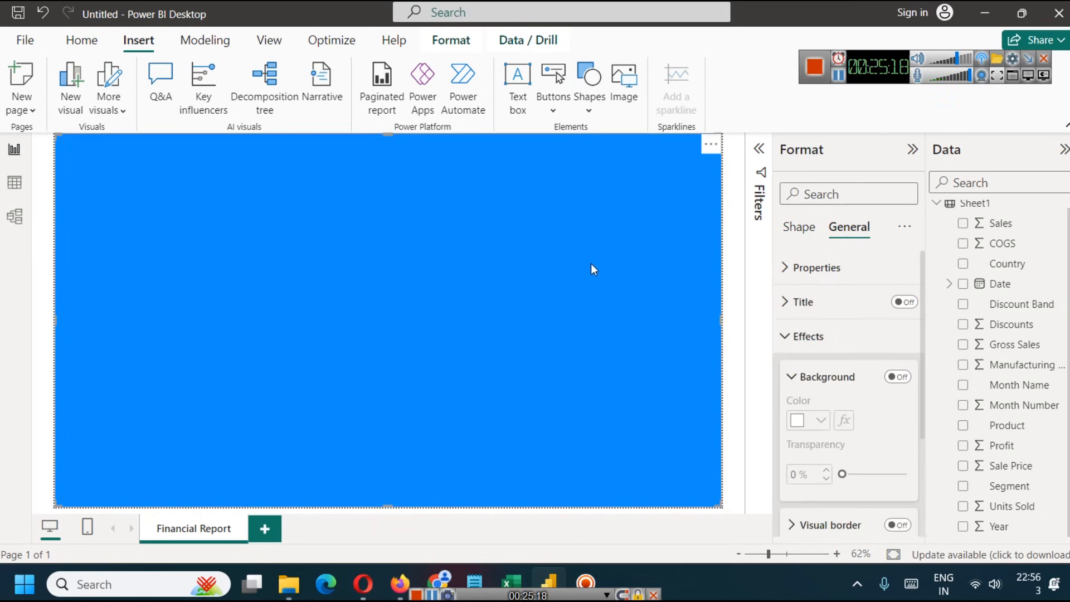
scroll(819, 348, down, 2)
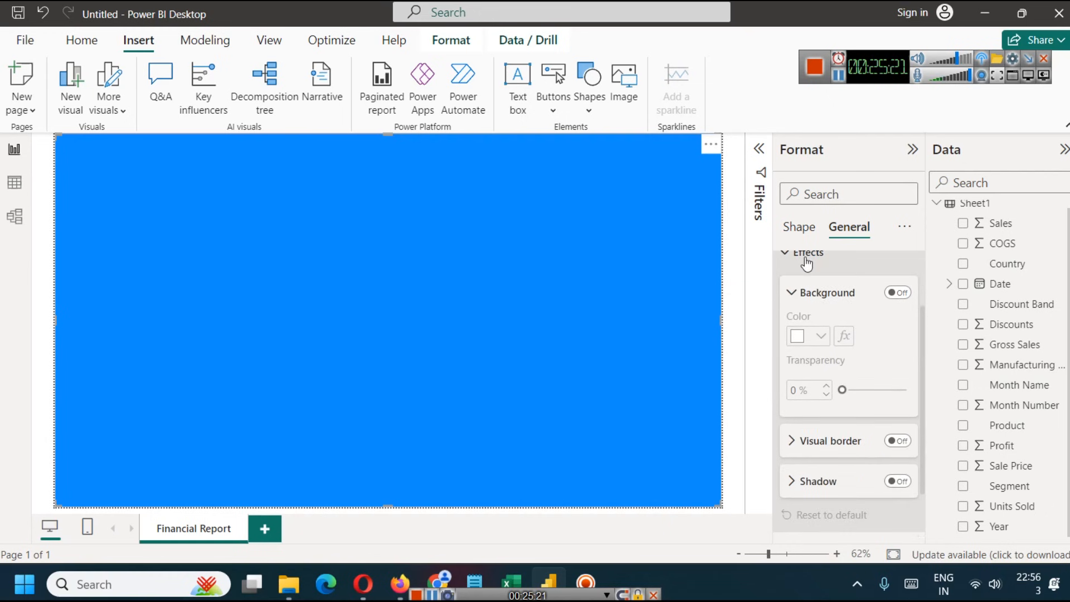
click(801, 226)
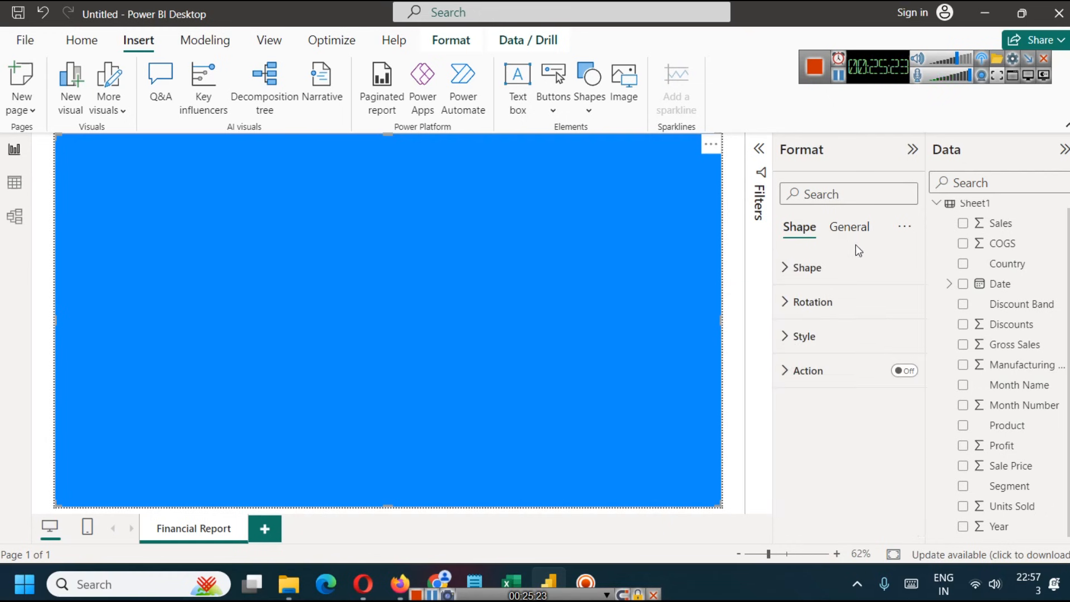
click(803, 336)
scroll(811, 339, down, 2)
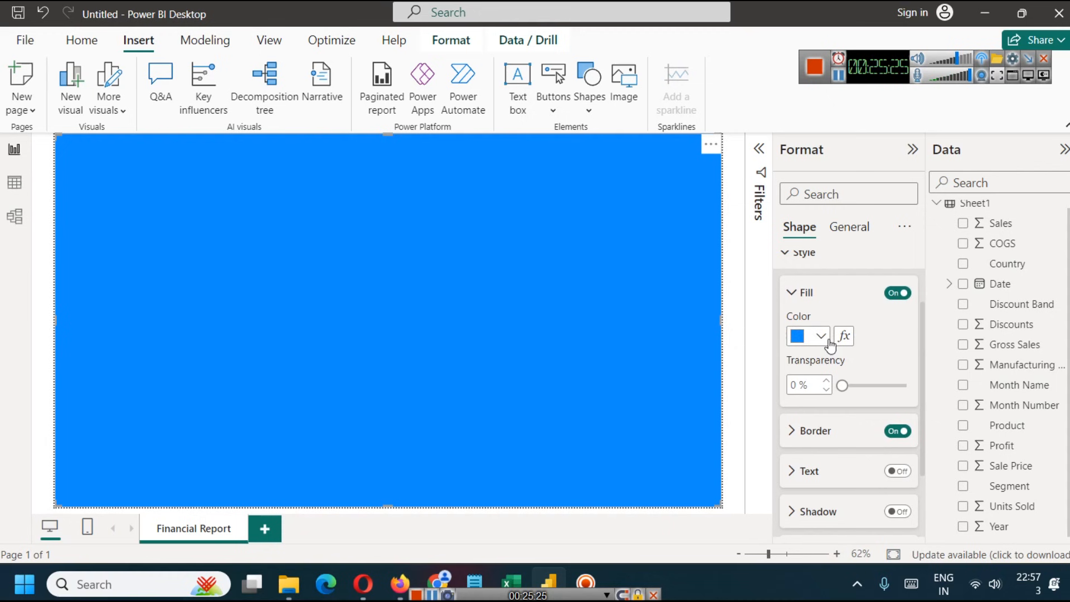
click(825, 337)
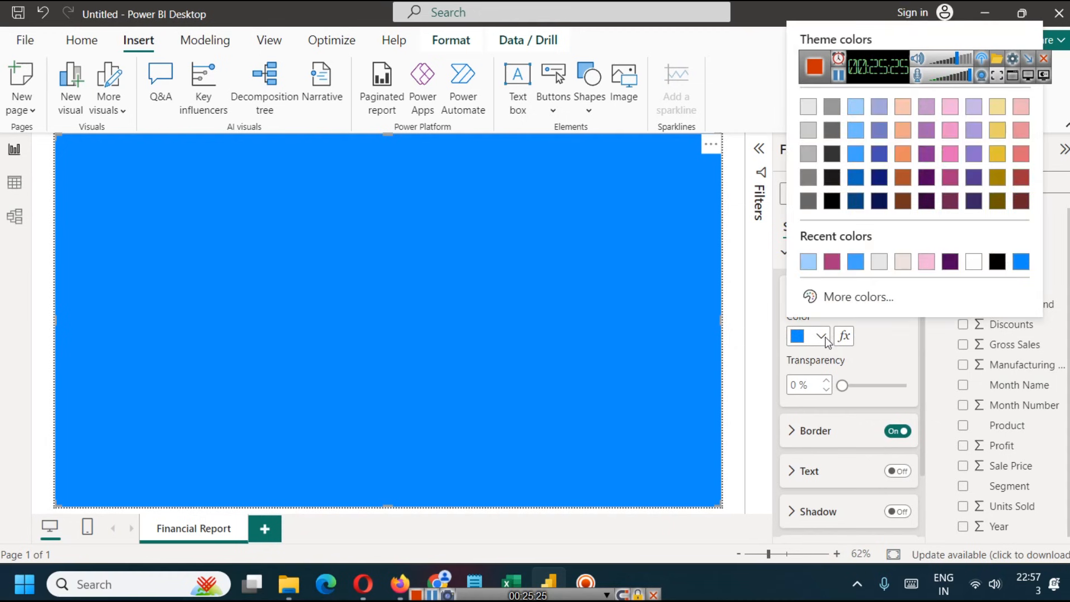
click(859, 119)
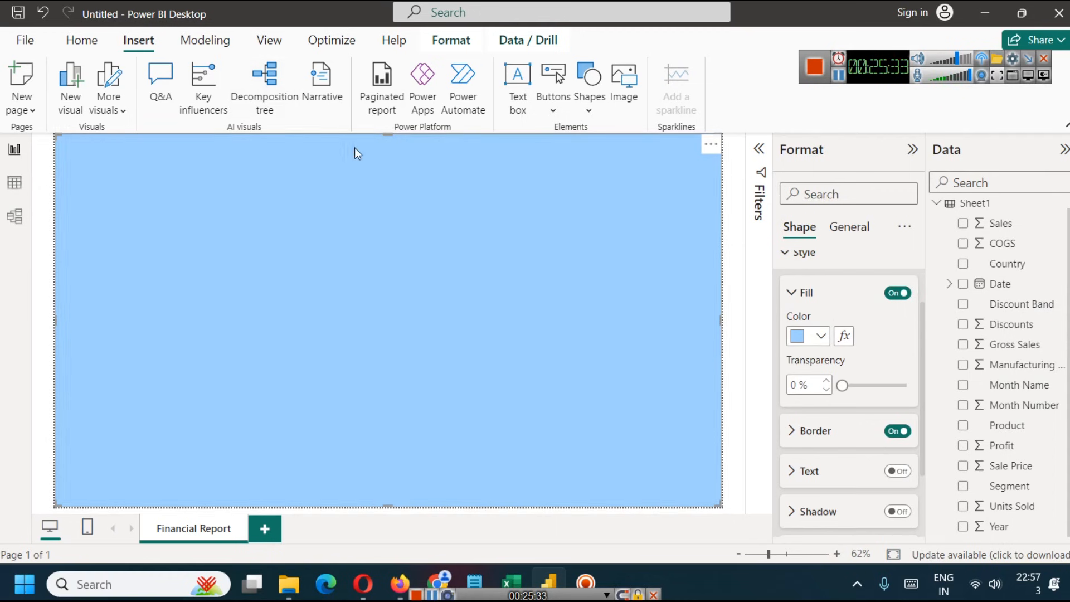
- Send the full-page rectangle backward behind all the cards, slicers and charts, and deselect it
click(451, 41)
click(269, 72)
click(266, 67)
click(266, 67)
click(265, 67)
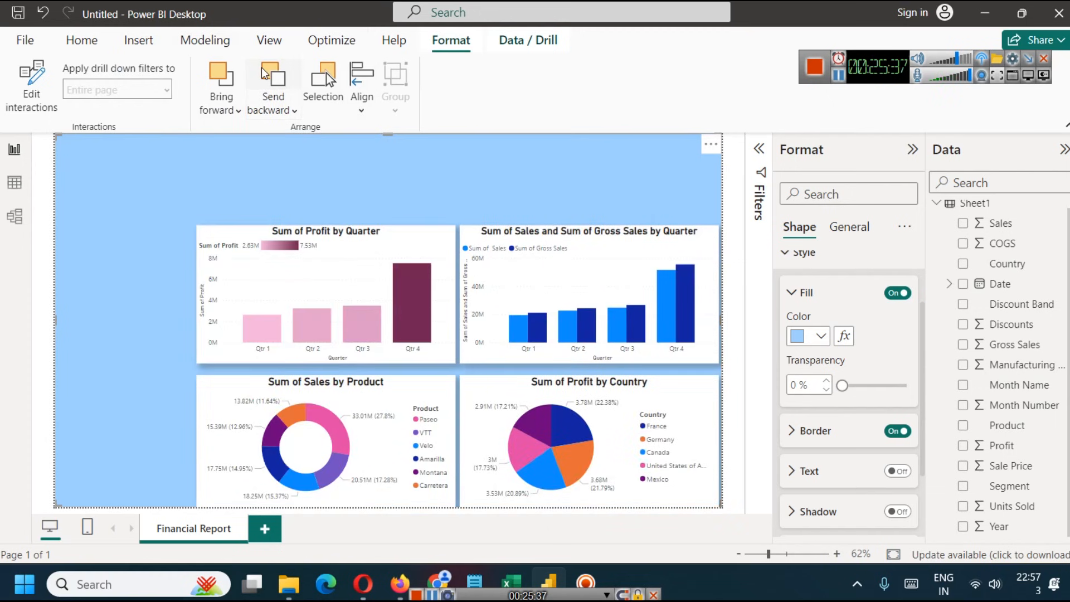
click(262, 67)
click(262, 68)
click(263, 68)
click(262, 67)
click(263, 67)
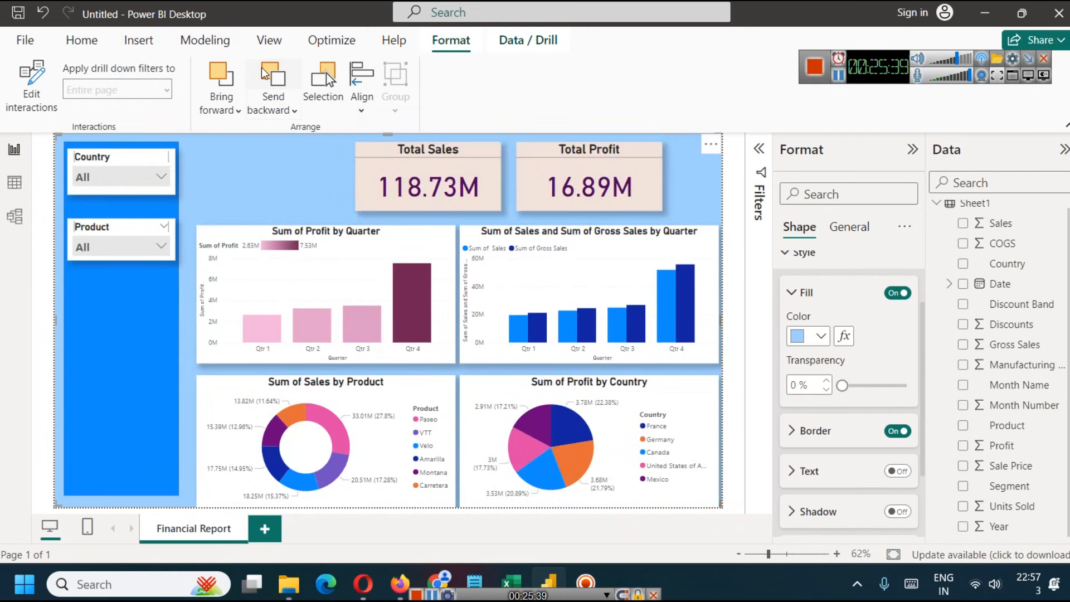
click(263, 67)
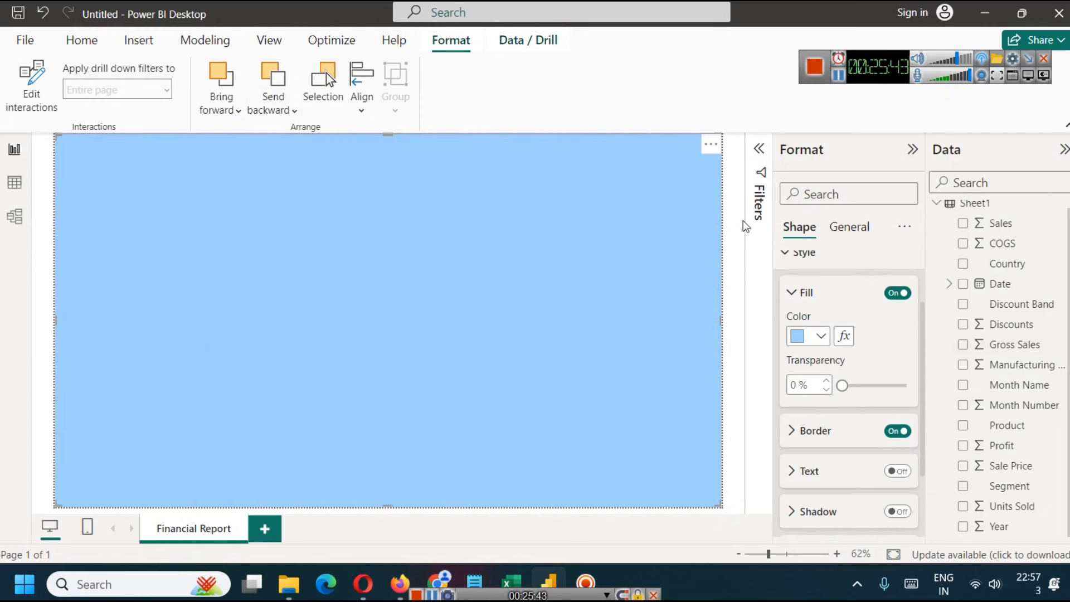
click(741, 225)
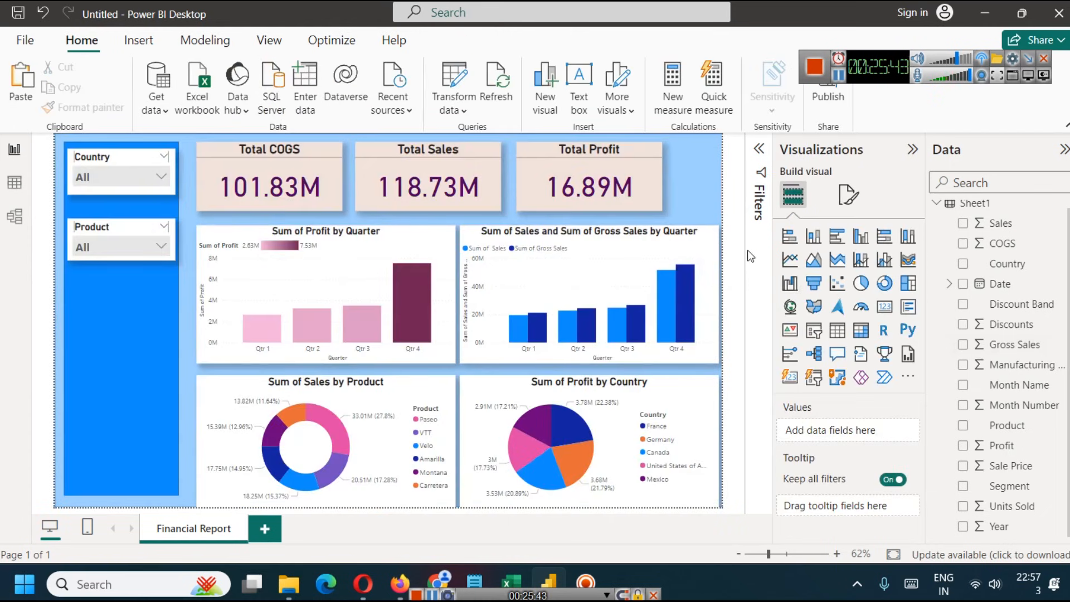